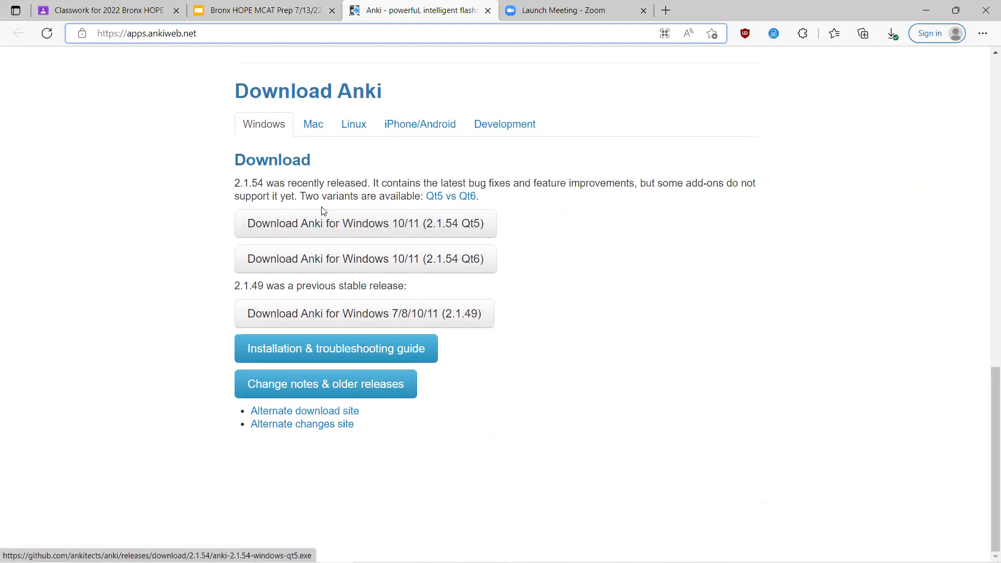
# Look at the Anki setup slide, switch to Anki and open a new note for adding.
pyautogui.click(285, 7)
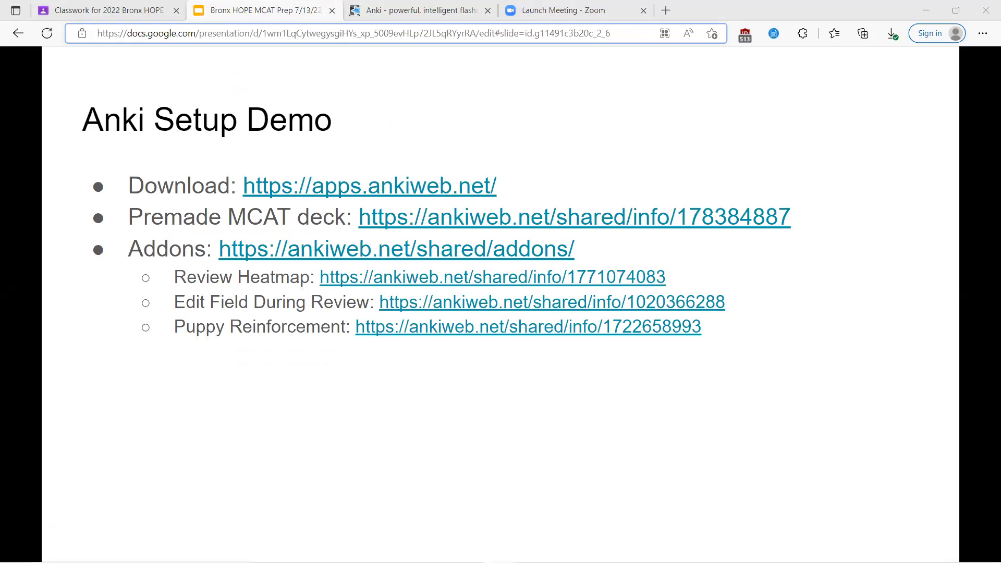
pyautogui.hotkey('alt', 'Tab')
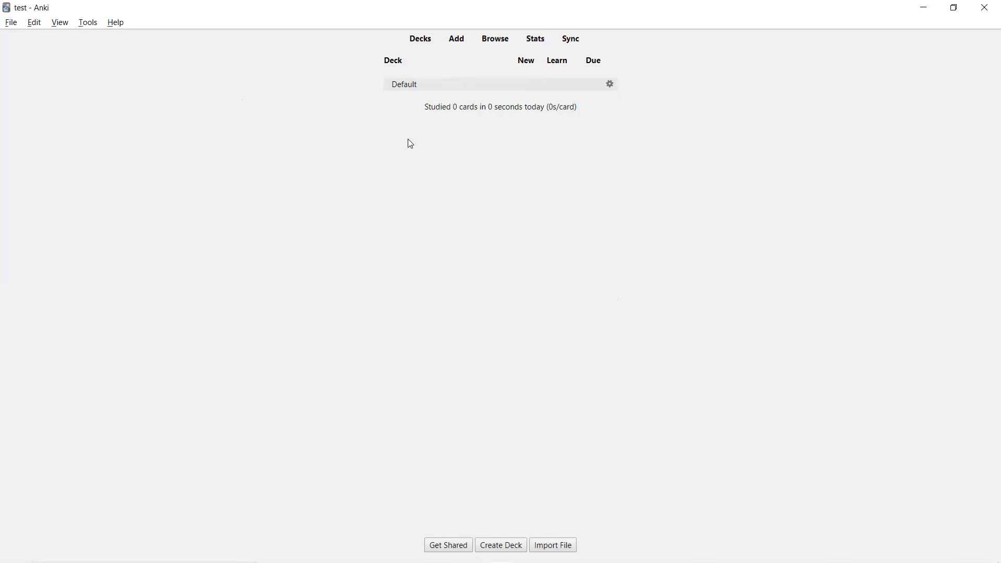
pyautogui.click(461, 45)
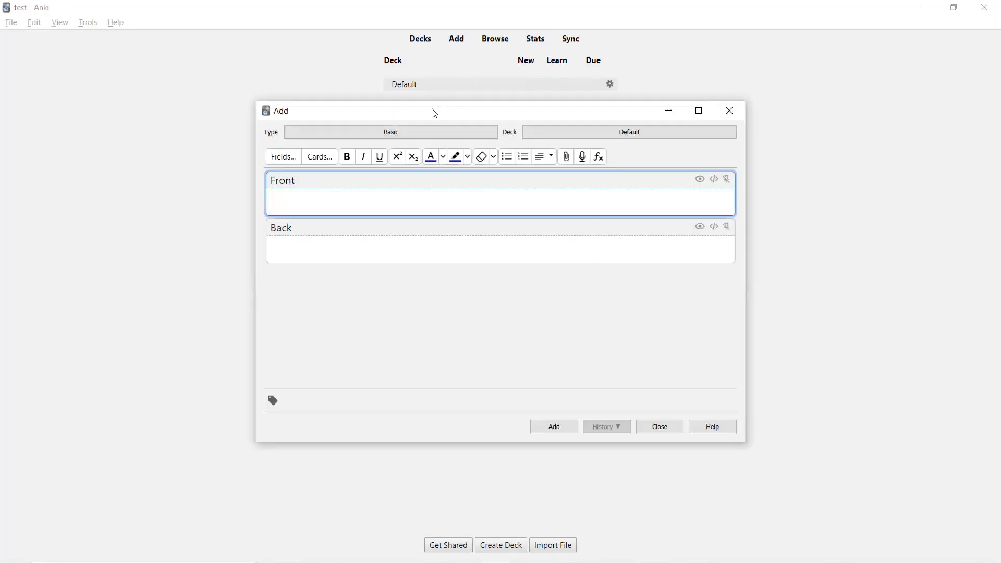
pyautogui.moveTo(432, 103); pyautogui.dragTo(420, 63)
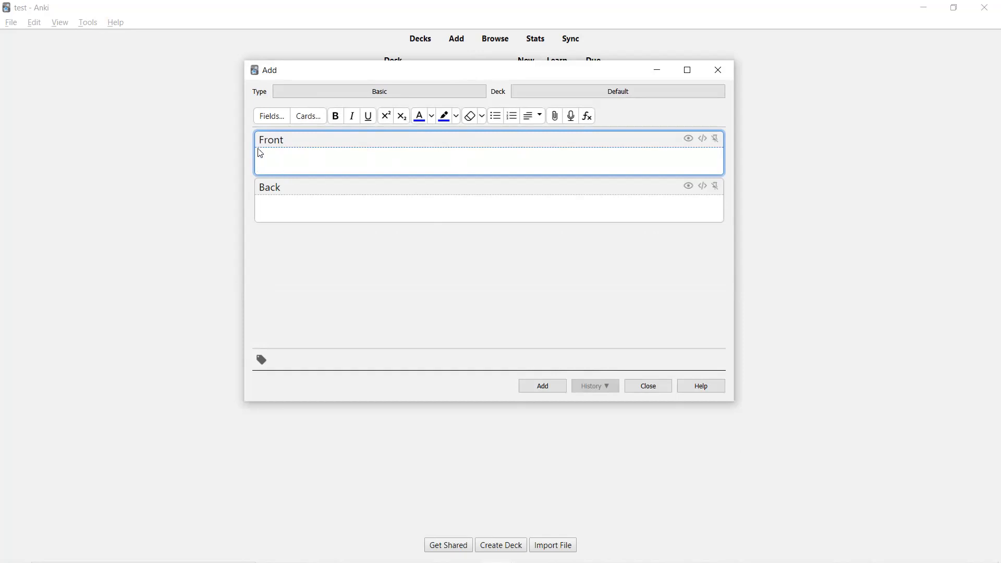
# Enter "What is a flashcard?" as the front of the Basic note.
pyautogui.click(294, 212)
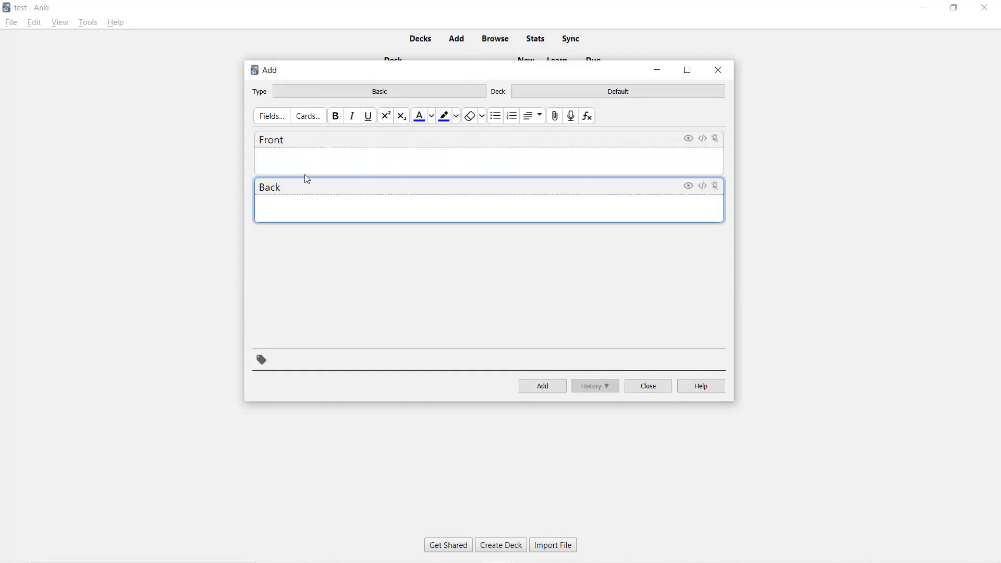
pyautogui.click(300, 158)
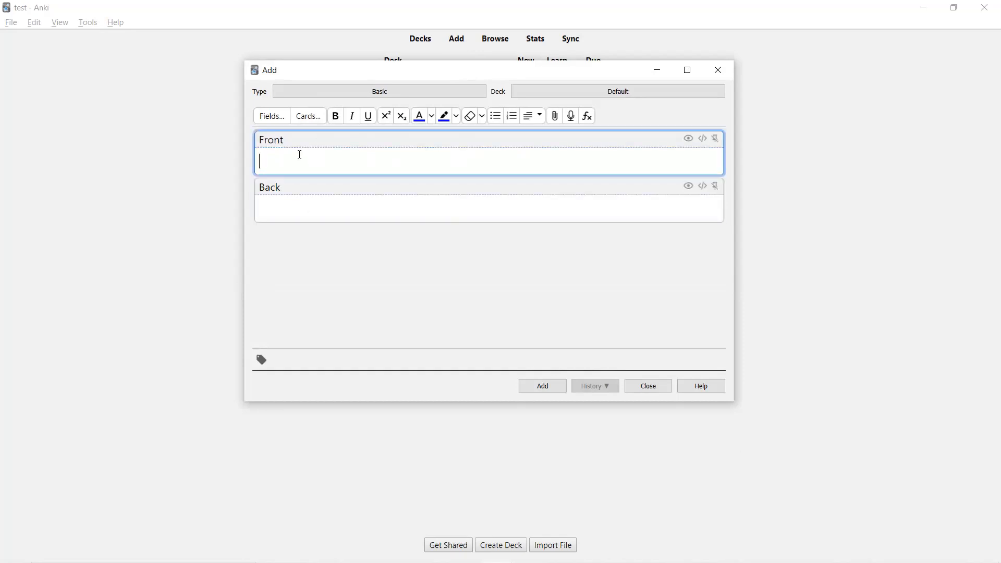
pyautogui.write('What is a flashcard?')
pyautogui.press('Tab')
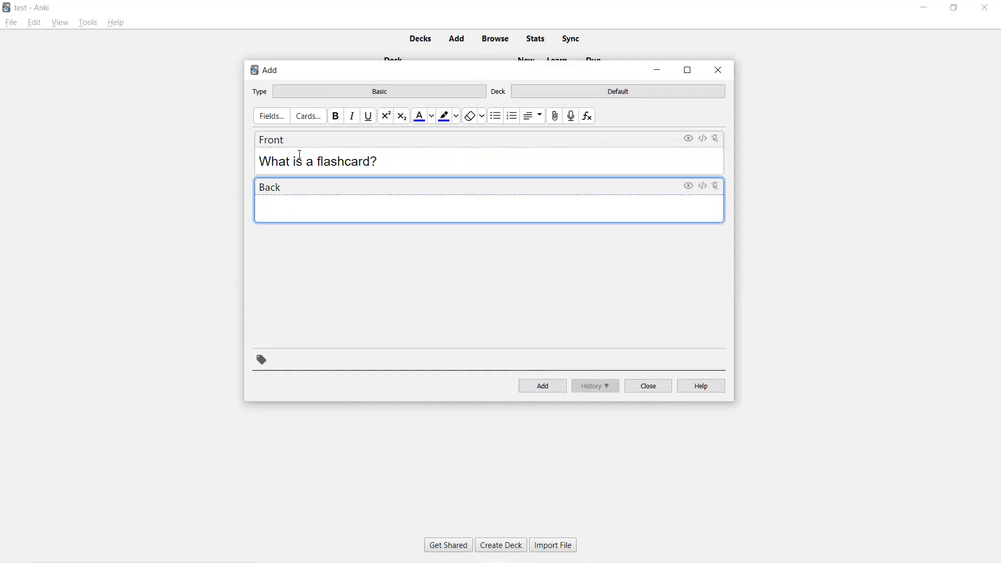
# Enter "A study tool utilizing active recall." as the back and add the card to the Default deck.
pyautogui.write('A ')
pyautogui.write('too')
pyautogui.press('BackSpace')
pyautogui.press('BackSpace')
pyautogui.press('BackSpace')
pyautogui.write('study tool utilizing active recall.')
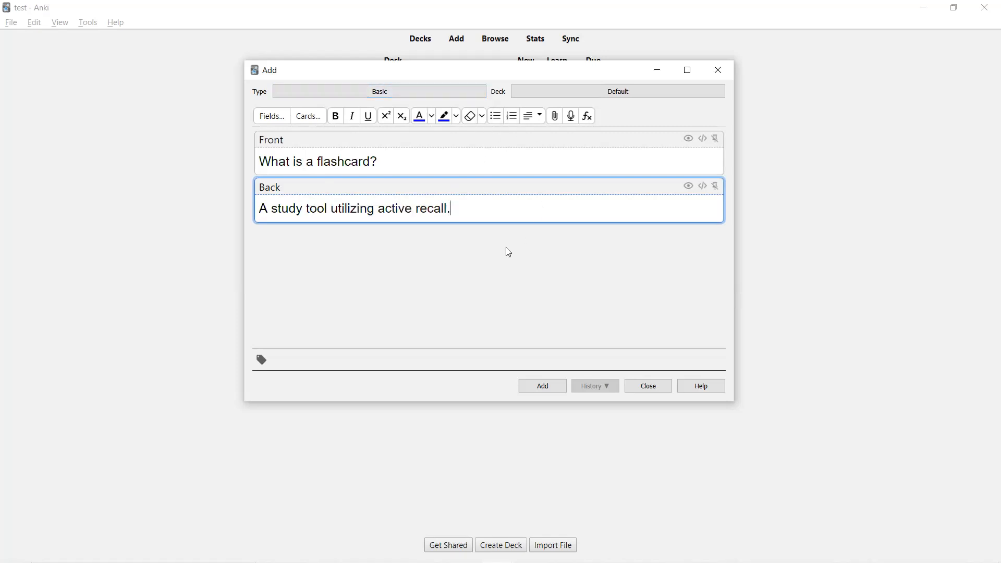
pyautogui.click(537, 387)
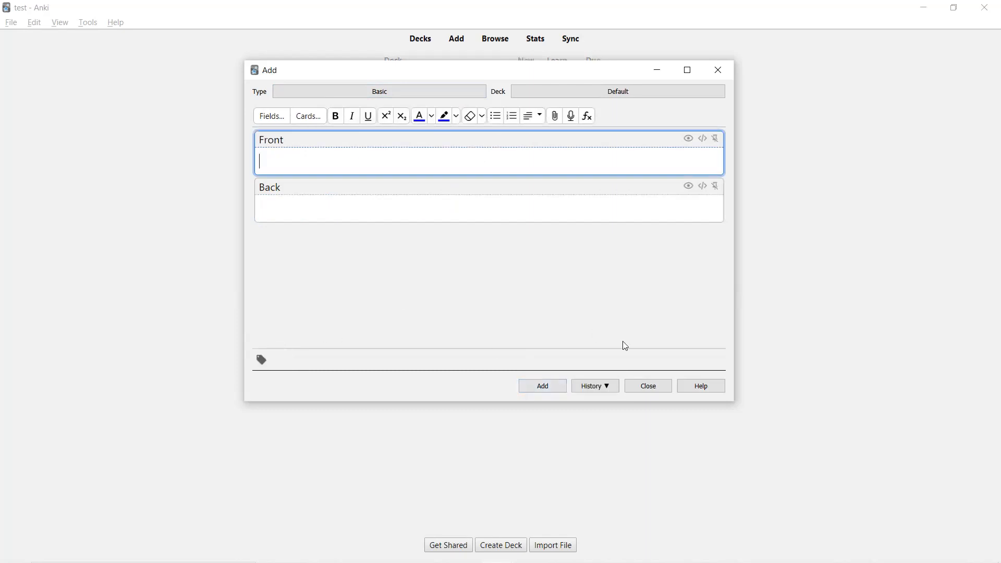
pyautogui.click(647, 388)
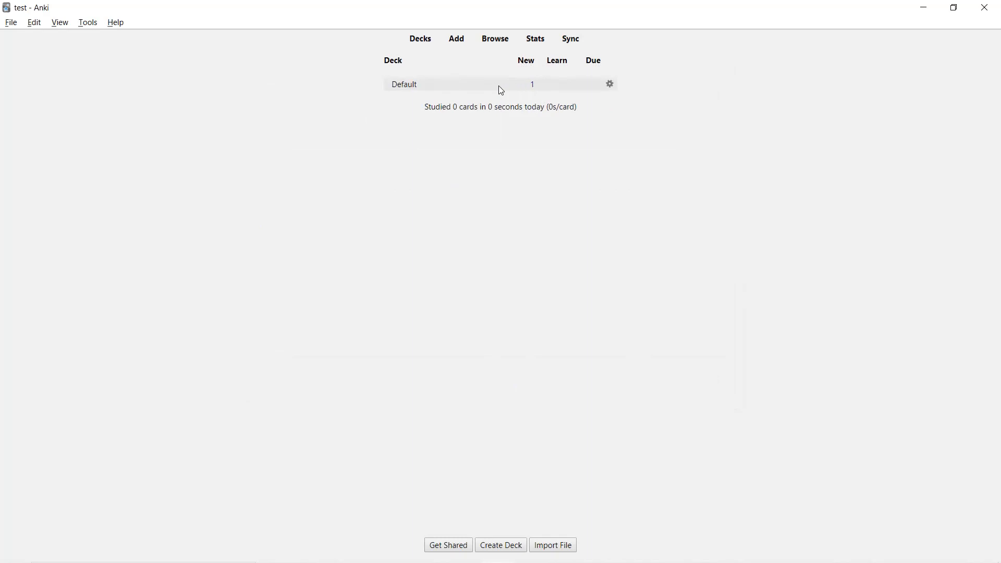
# Study the Default deck up to the flashcard's revealed answer, and return to the deck list without rating it.
pyautogui.click(406, 86)
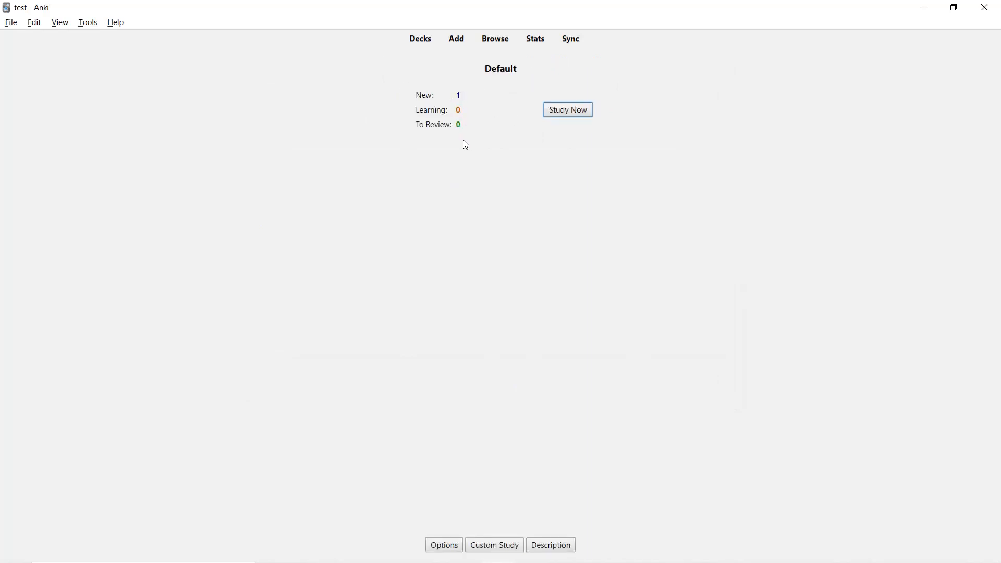
pyautogui.click(569, 111)
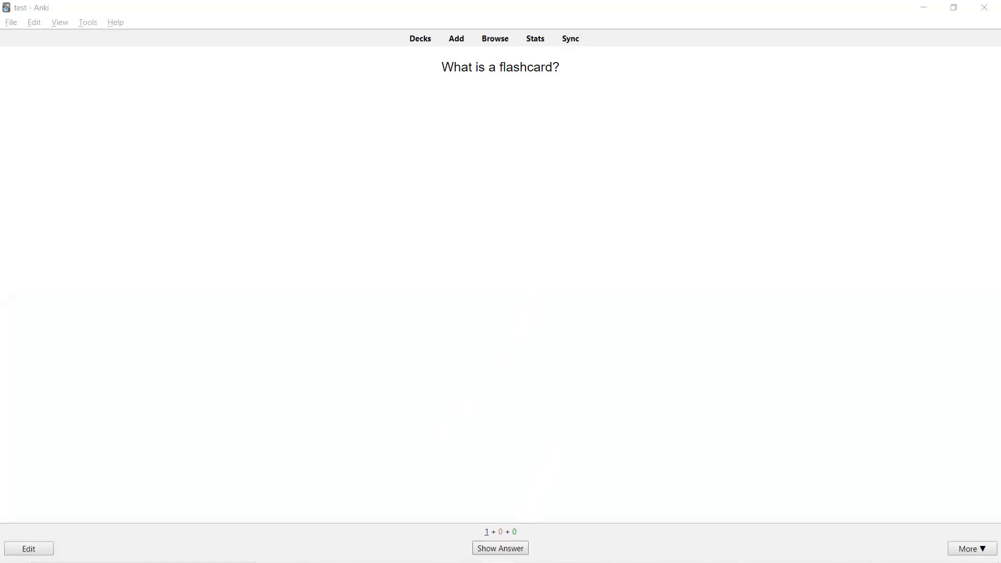
pyautogui.click(488, 452)
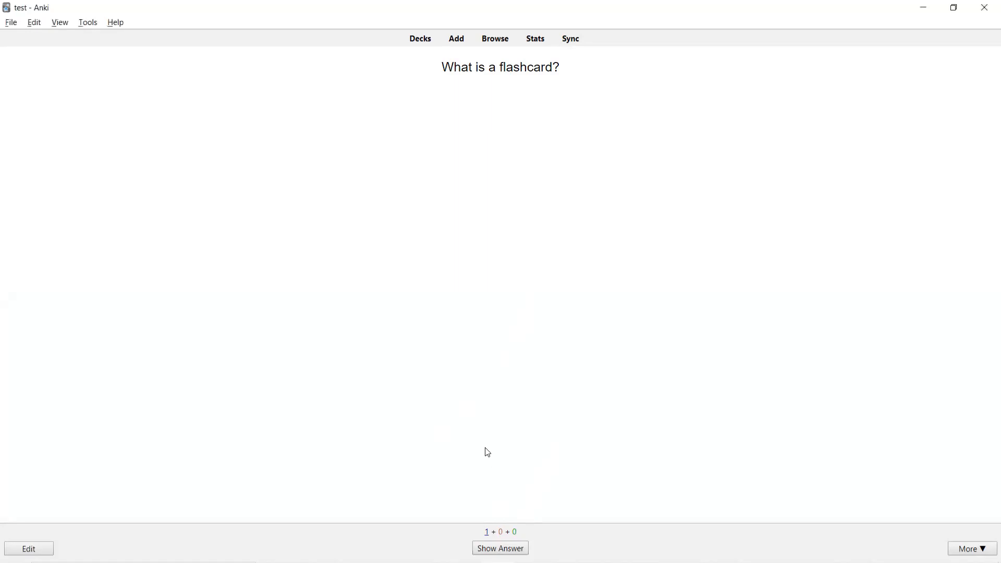
pyautogui.press('space')
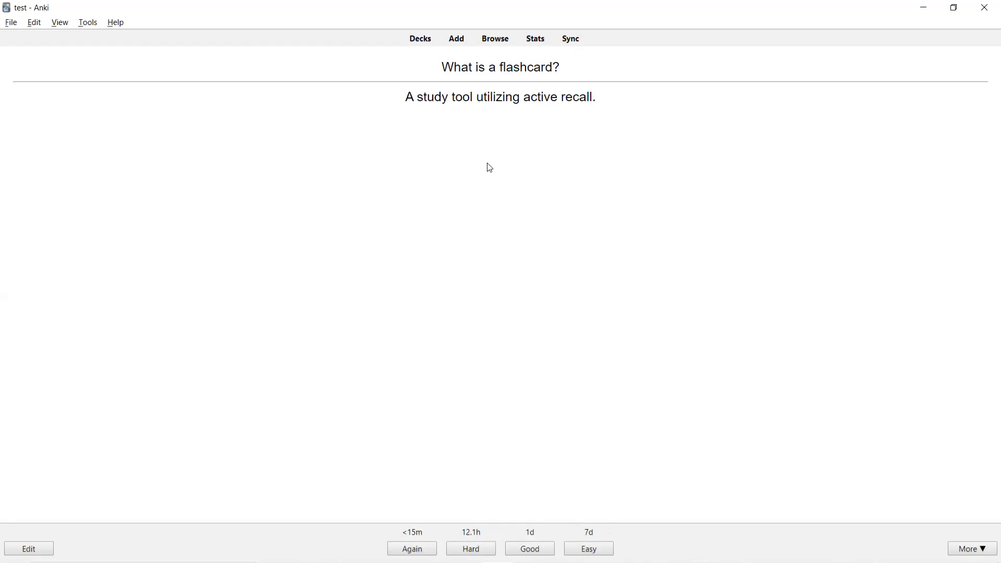
pyautogui.click(416, 40)
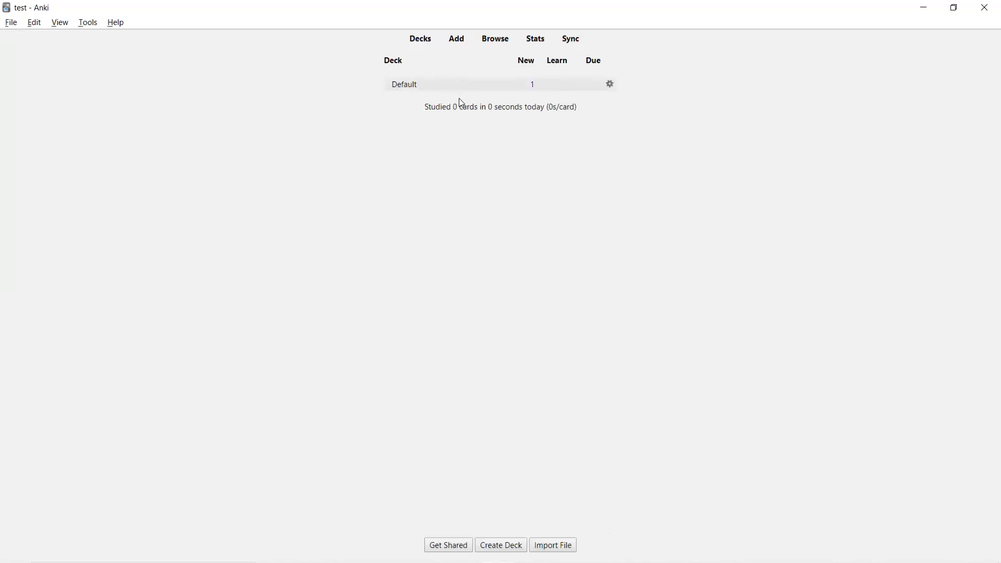
# Start another new note in the Default deck and set its note type to Cloze.
pyautogui.click(455, 40)
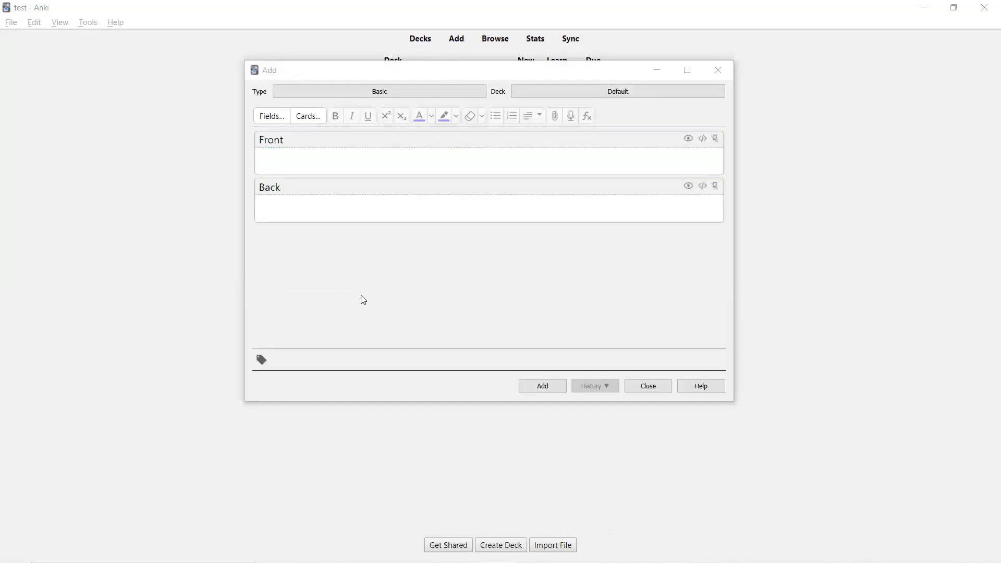
pyautogui.click(395, 155)
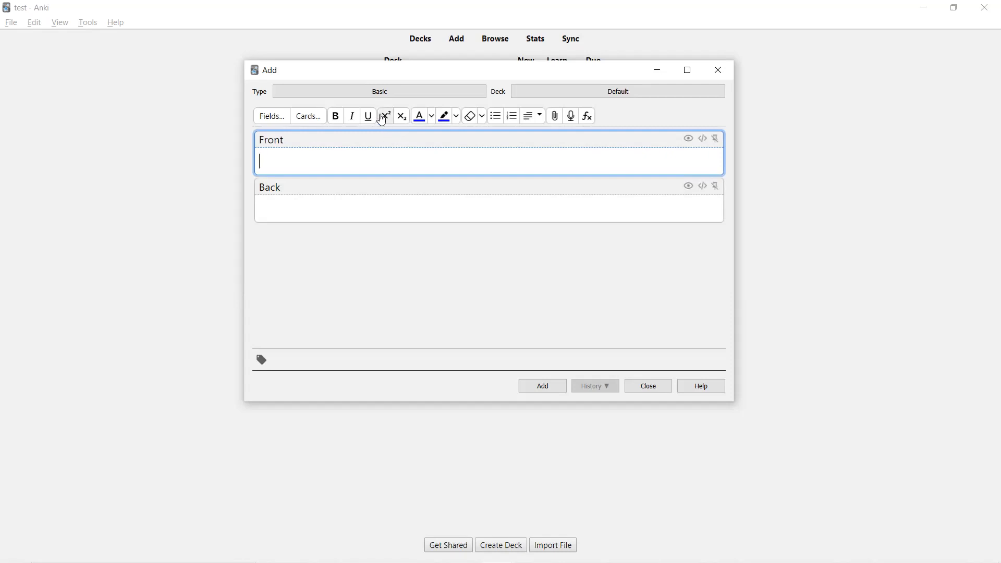
pyautogui.click(372, 94)
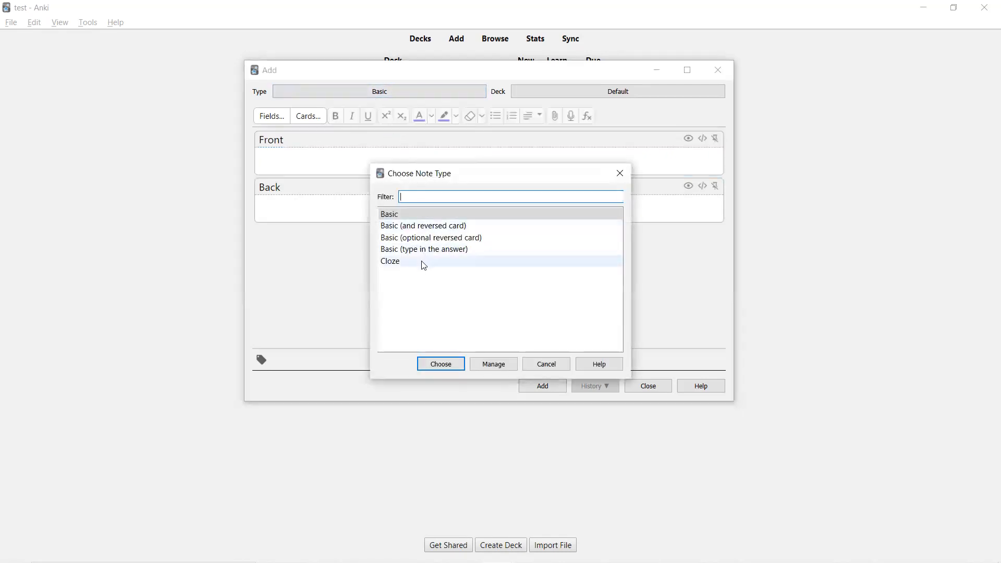
pyautogui.click(395, 266)
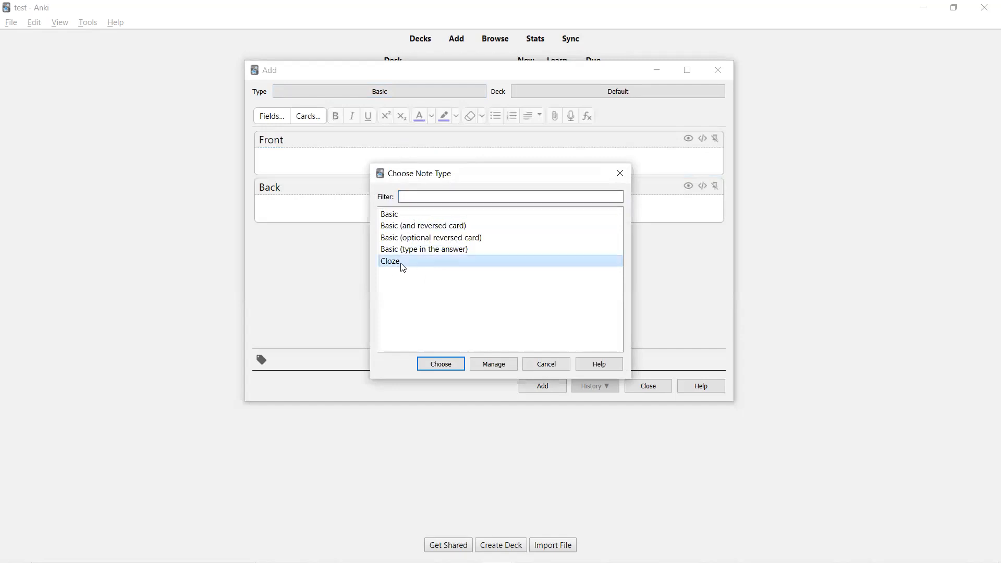
pyautogui.click(442, 364)
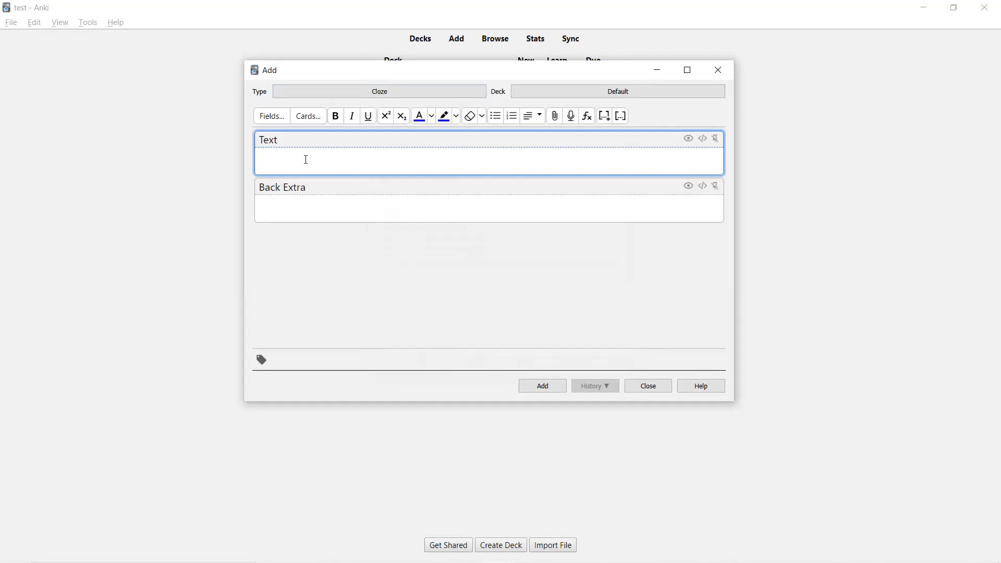
# Switch the note type to Basic to compare its fields, and set it back to Cloze.
pyautogui.click(336, 89)
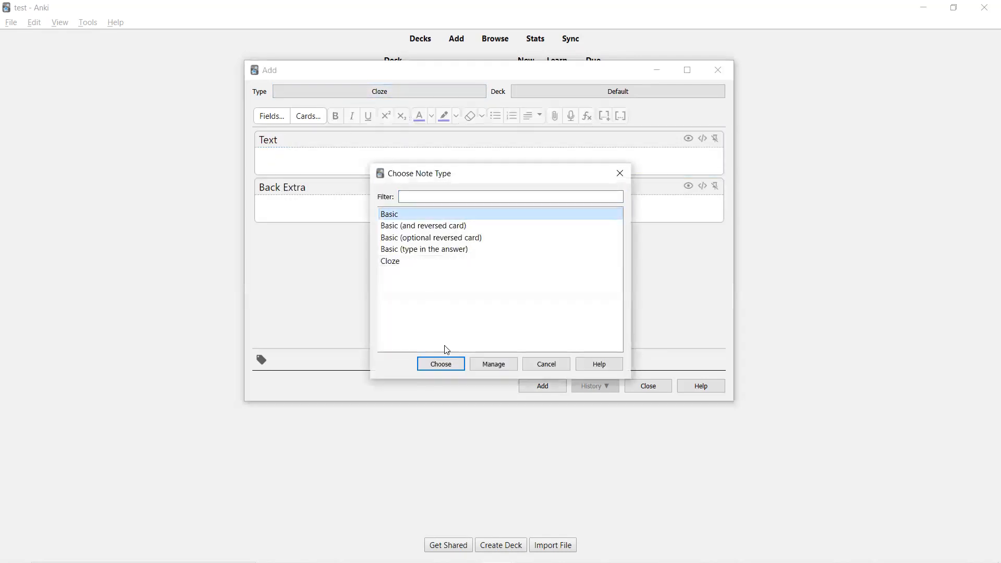
pyautogui.click(442, 364)
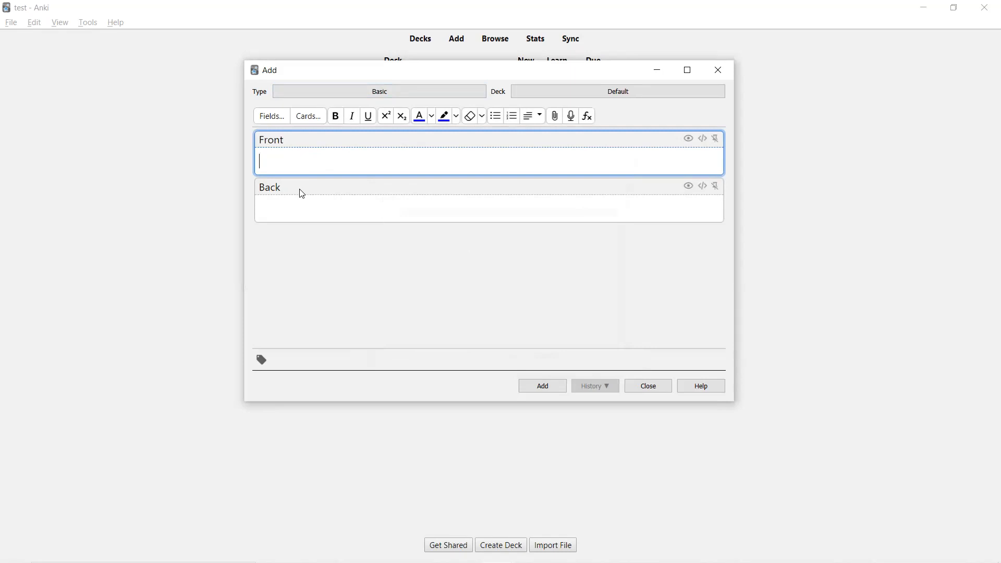
pyautogui.click(353, 89)
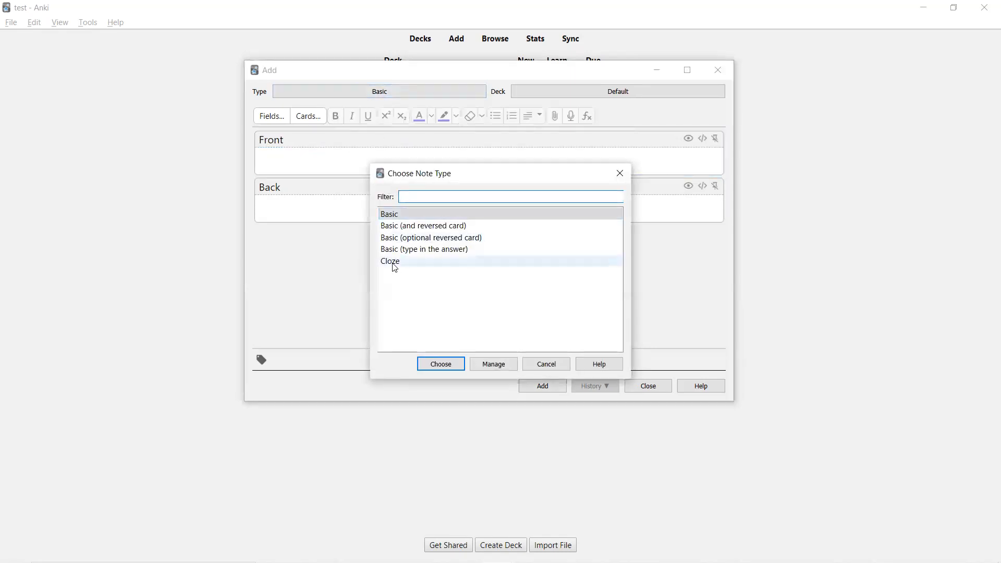
pyautogui.click(395, 267)
pyautogui.click(441, 364)
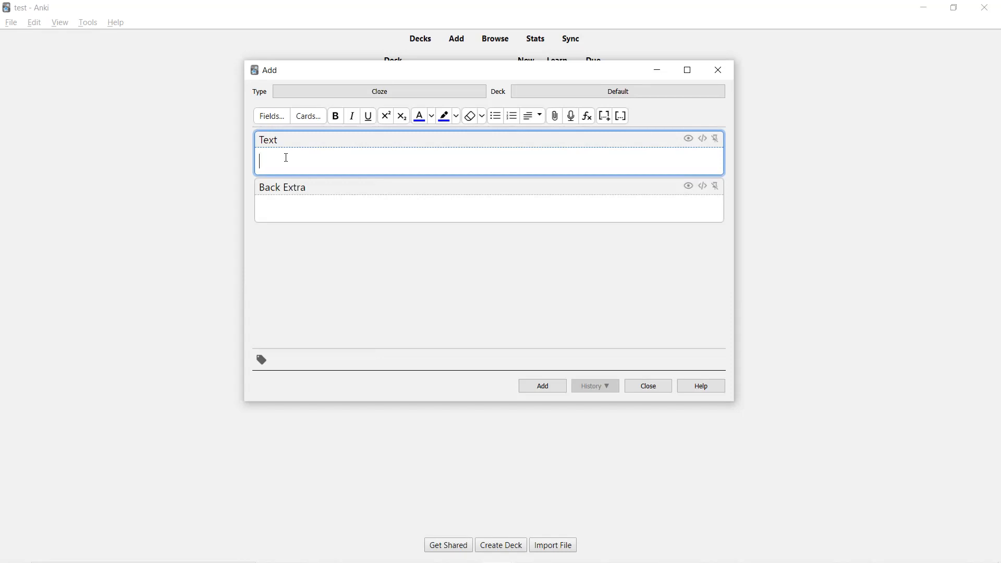
# Enter "A flashcard is a study tool that utilizes active recall." as the cloze note's text.
pyautogui.write('A flassh')
pyautogui.press('BackSpace')
pyautogui.press('BackSpace')
pyautogui.write('hcard is a study tool a')
pyautogui.press('BackSpace')
pyautogui.write('that utilizes active recall.')
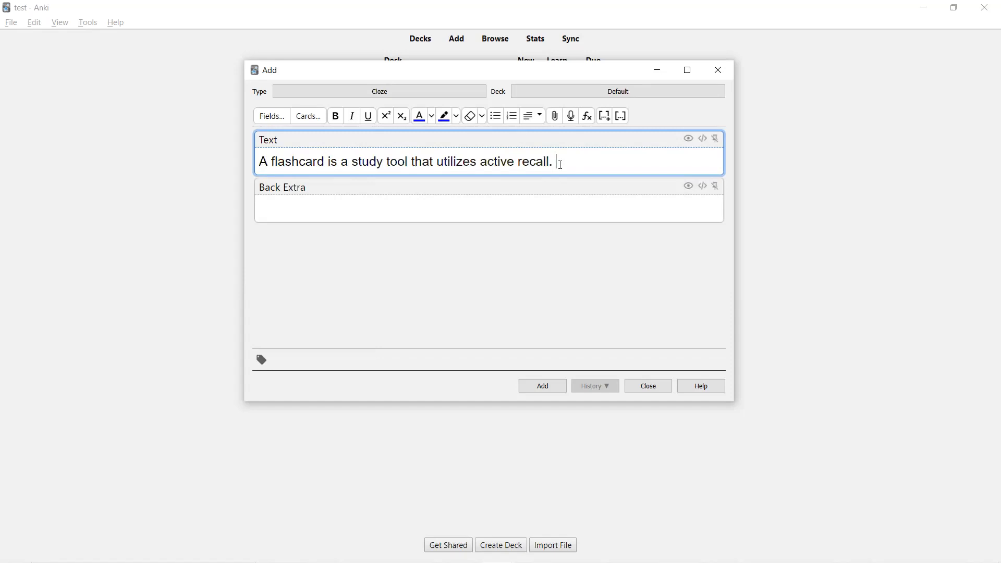
# Copy the sentence into the Back Extra field and replace the word "flashcard" there with an underscore blank.
pyautogui.tripleClick(313, 163)
pyautogui.hotkey('ctrl', 'c')
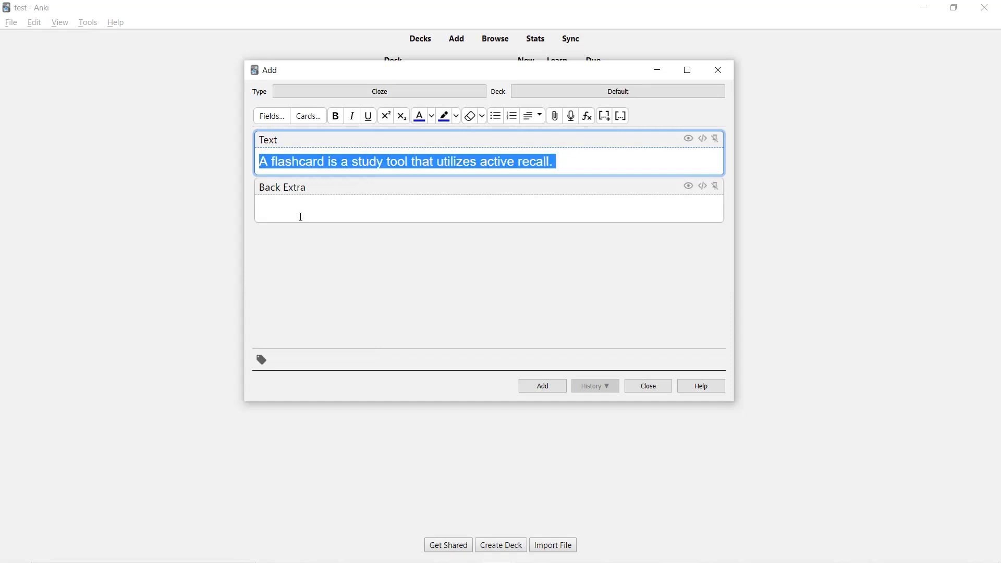
pyautogui.click(300, 215)
pyautogui.hotkey('ctrl', 'v')
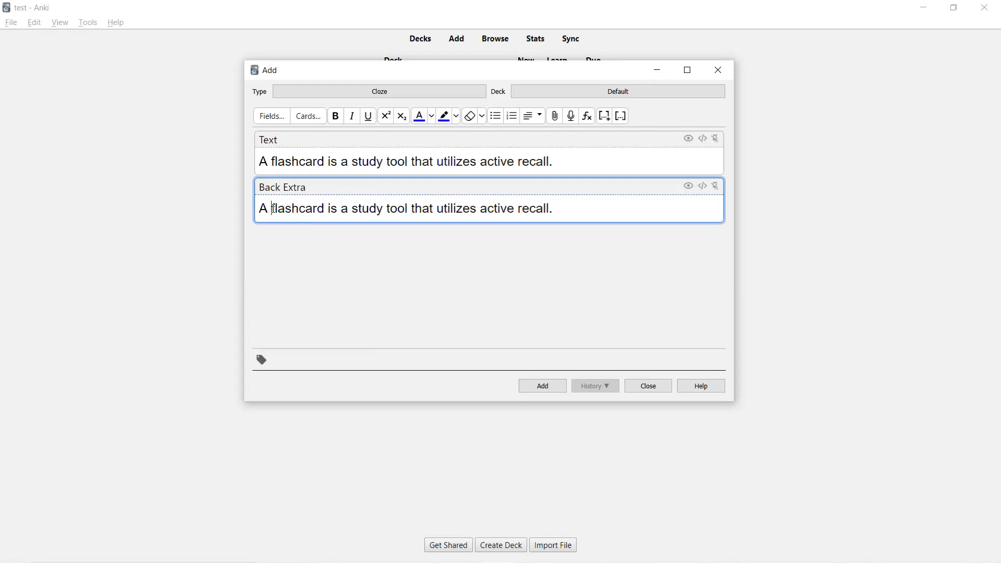
pyautogui.moveTo(273, 209); pyautogui.dragTo(325, 210)
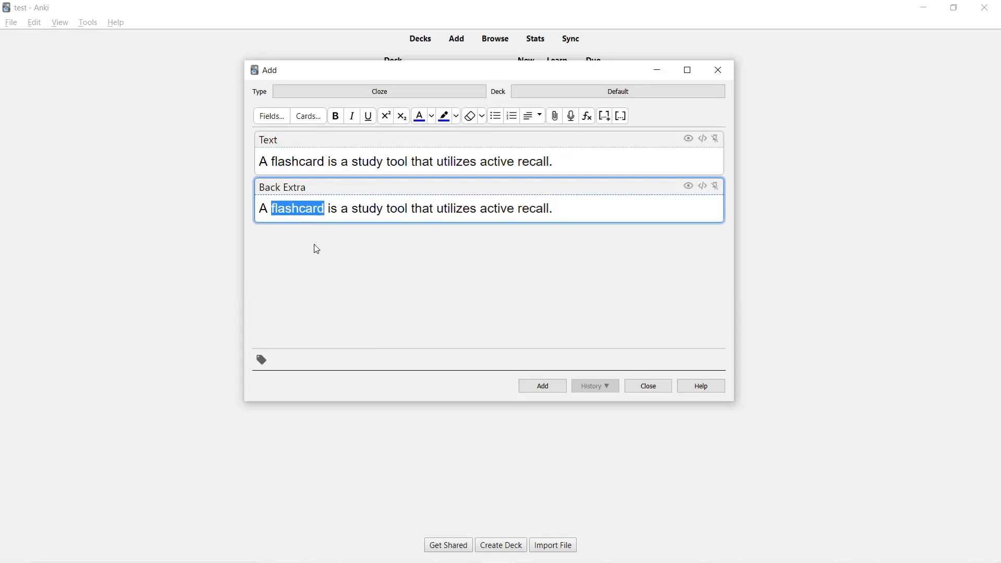
pyautogui.write('________')
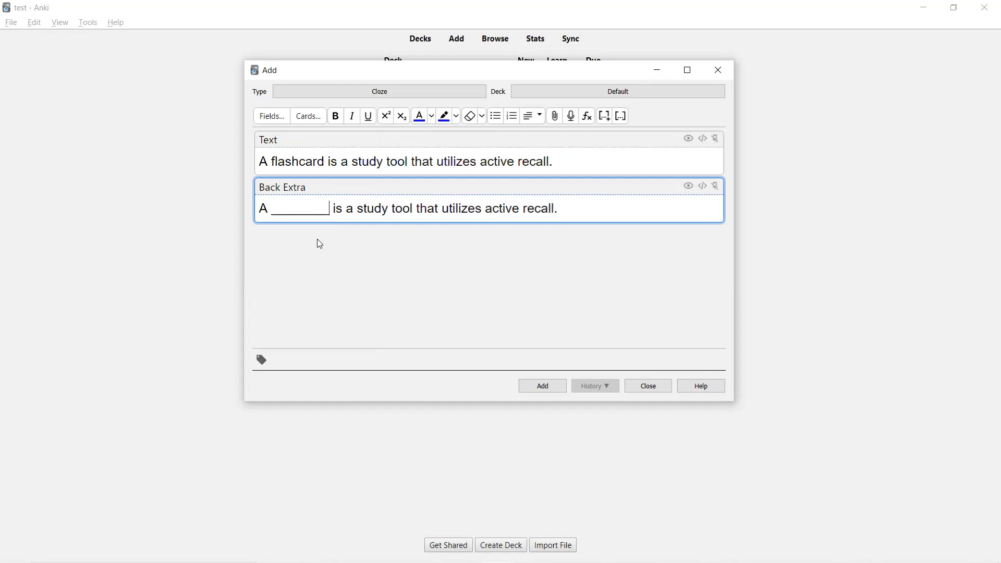
# Turn the word "flashcard" in the Text field into a c1 cloze deletion.
pyautogui.click(333, 209)
pyautogui.click(272, 161)
pyautogui.moveTo(273, 162); pyautogui.dragTo(313, 164)
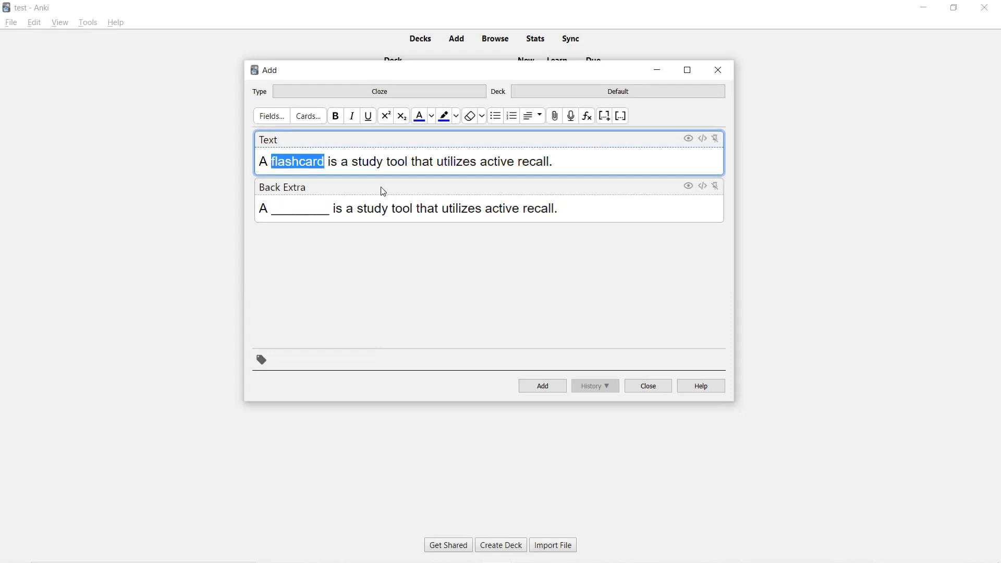
pyautogui.click(606, 119)
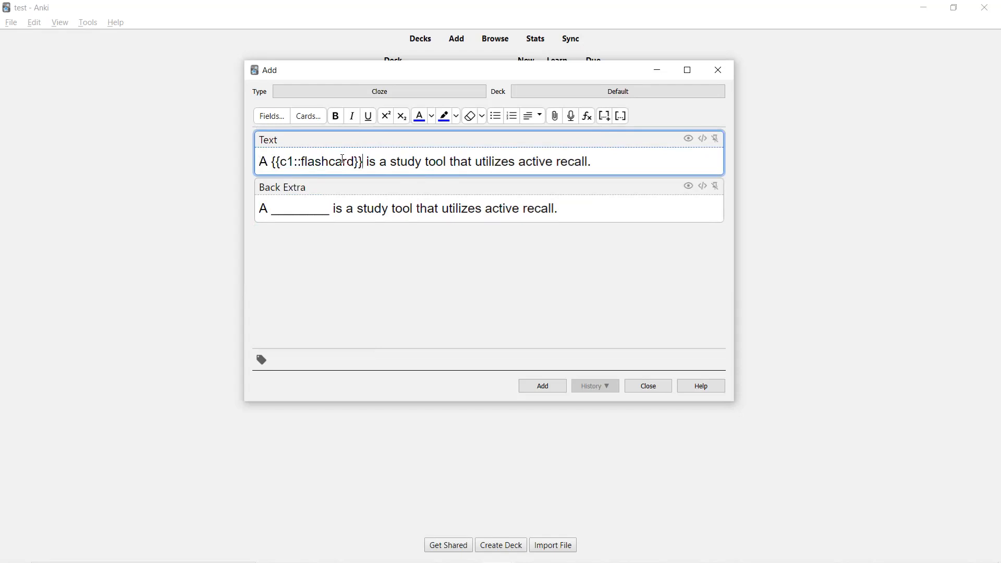
# Clear the Back Extra field, add the cloze note to the Default deck and close the note form.
pyautogui.tripleClick(367, 208)
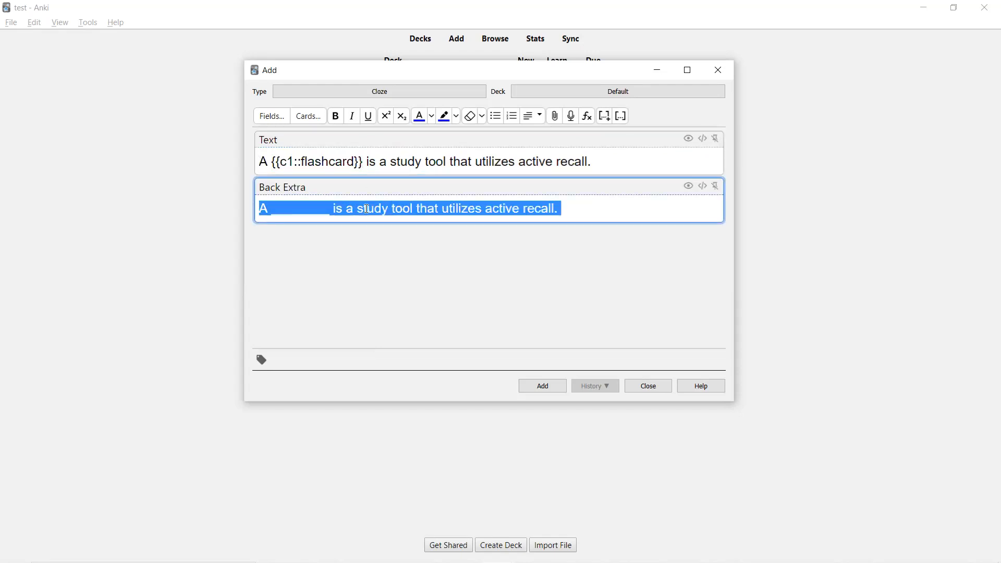
pyautogui.press('BackSpace')
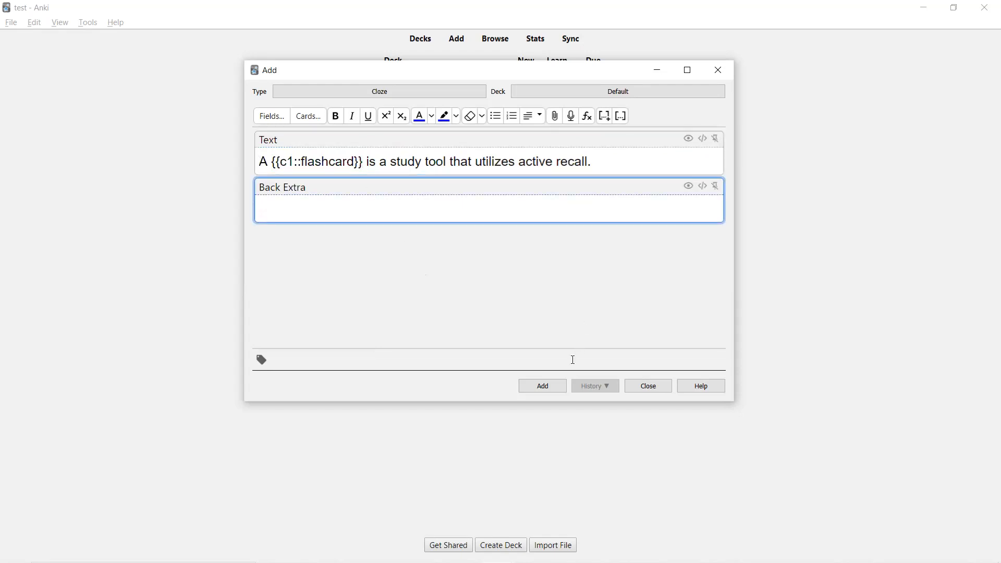
pyautogui.click(548, 385)
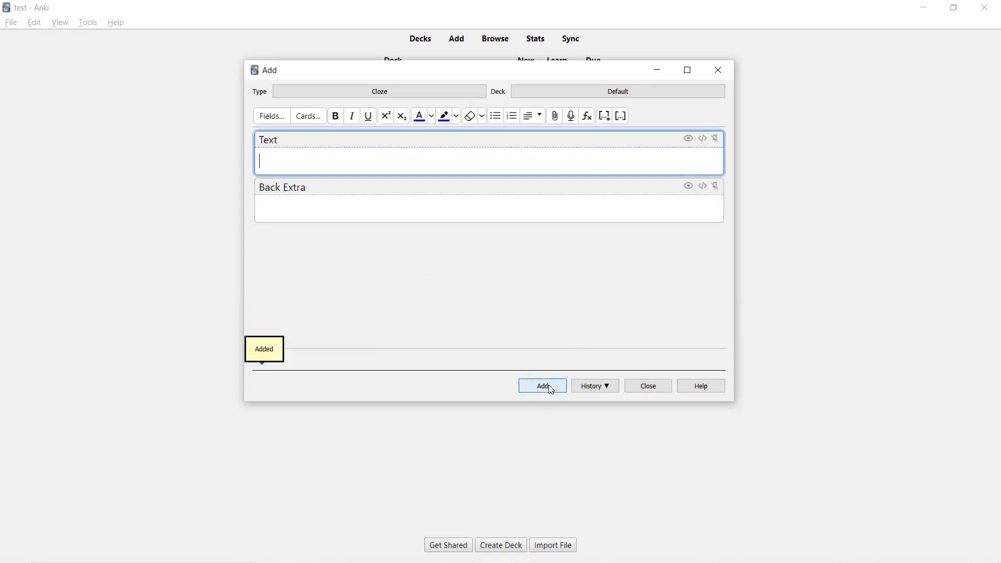
pyautogui.click(659, 386)
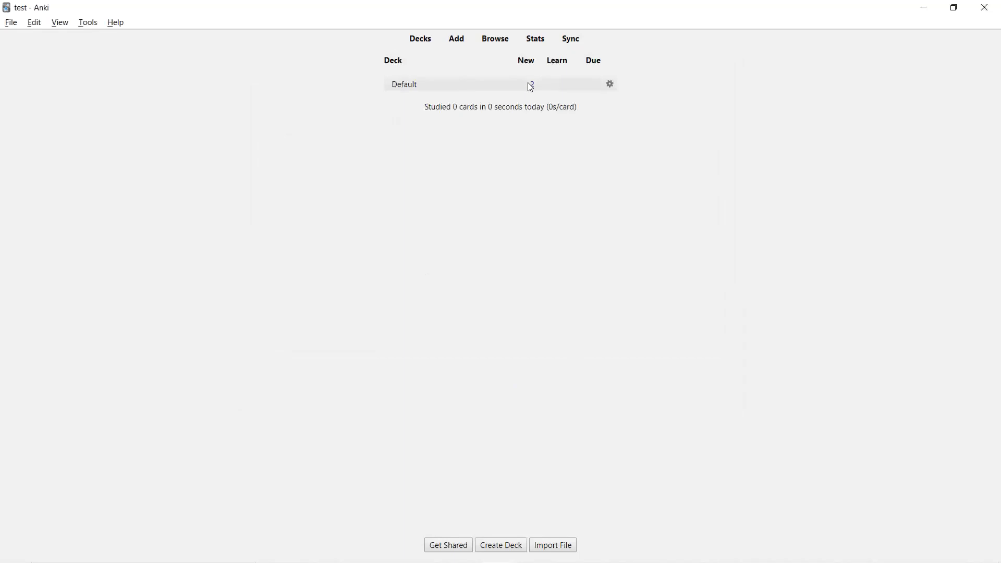
# Study the Default deck, rating the basic card Again and revealing the cloze card's answer before returning to the deck list.
pyautogui.click(408, 87)
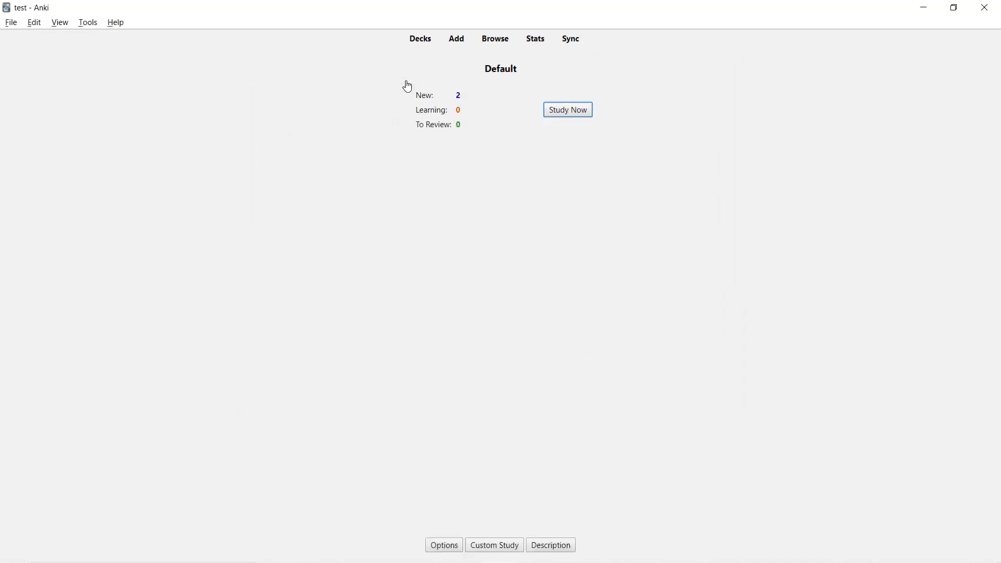
pyautogui.click(573, 111)
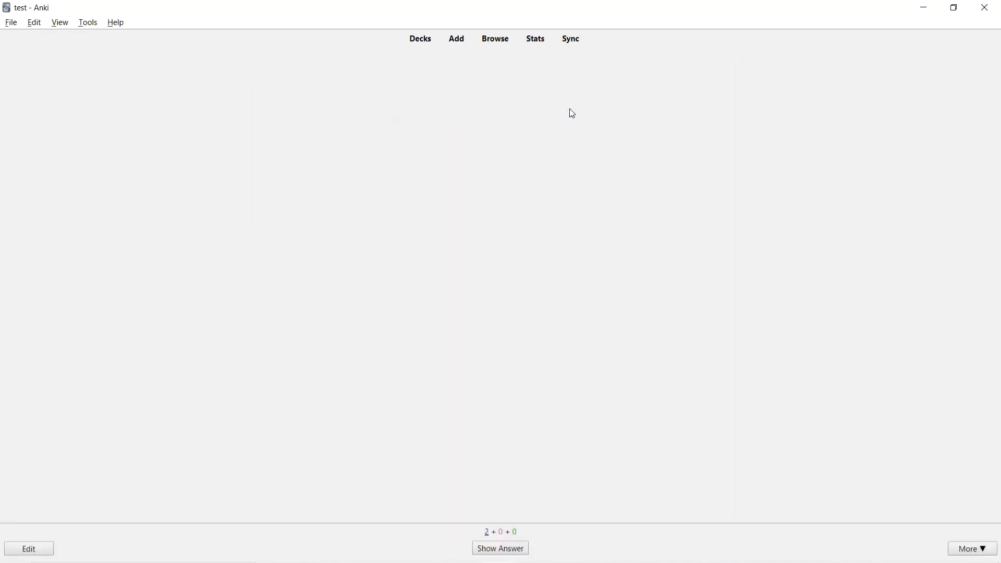
pyautogui.press('space')
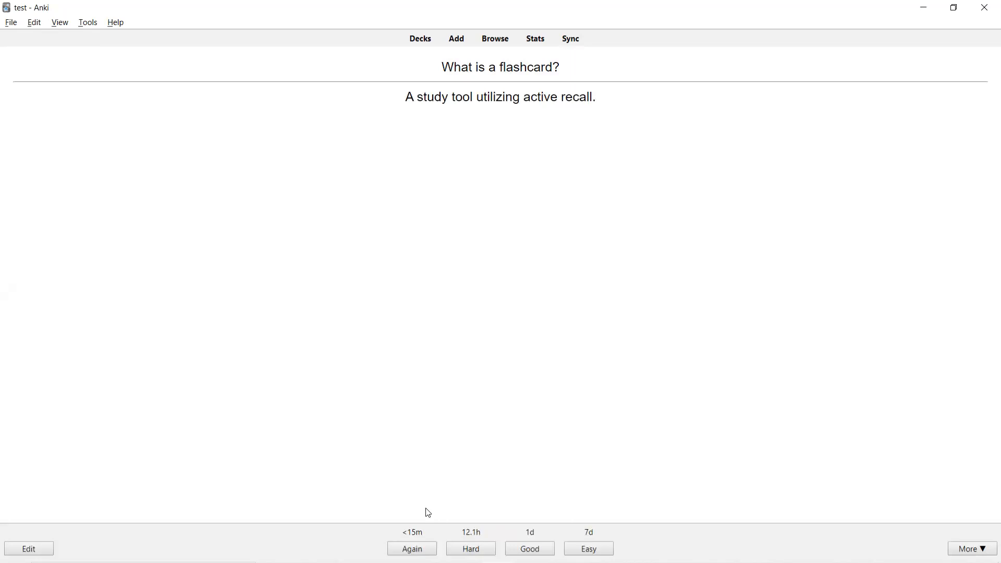
pyautogui.click(402, 549)
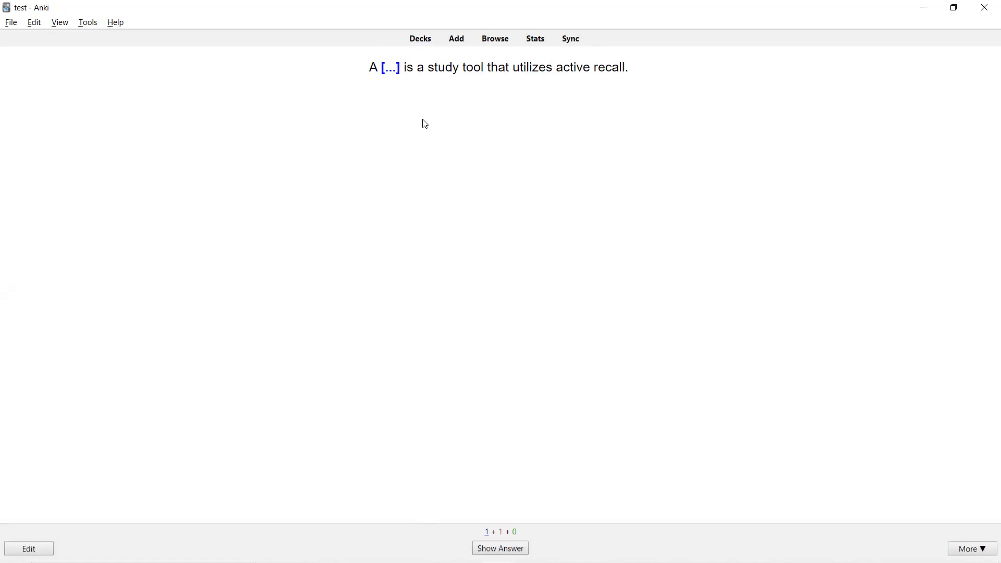
pyautogui.press('space')
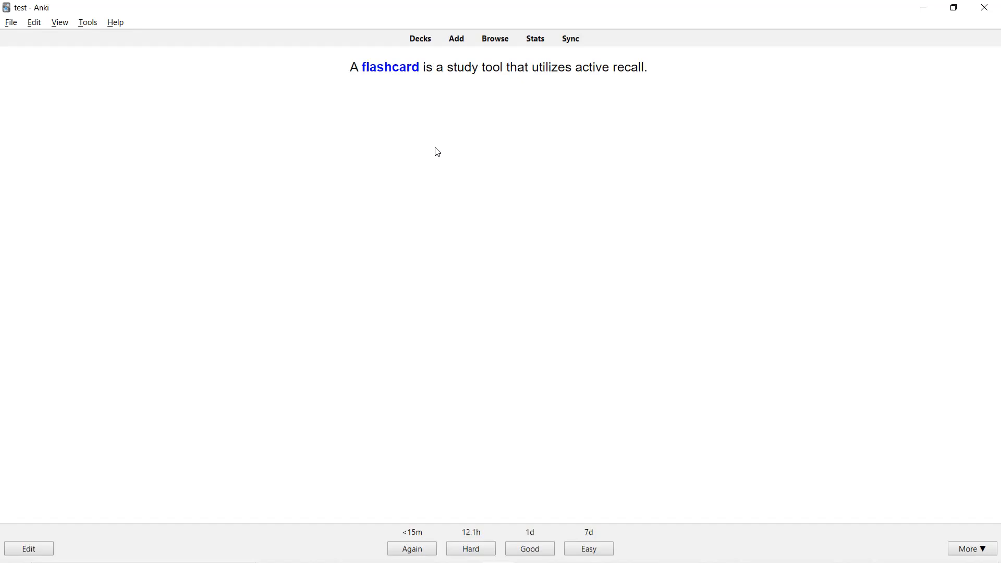
pyautogui.click(421, 41)
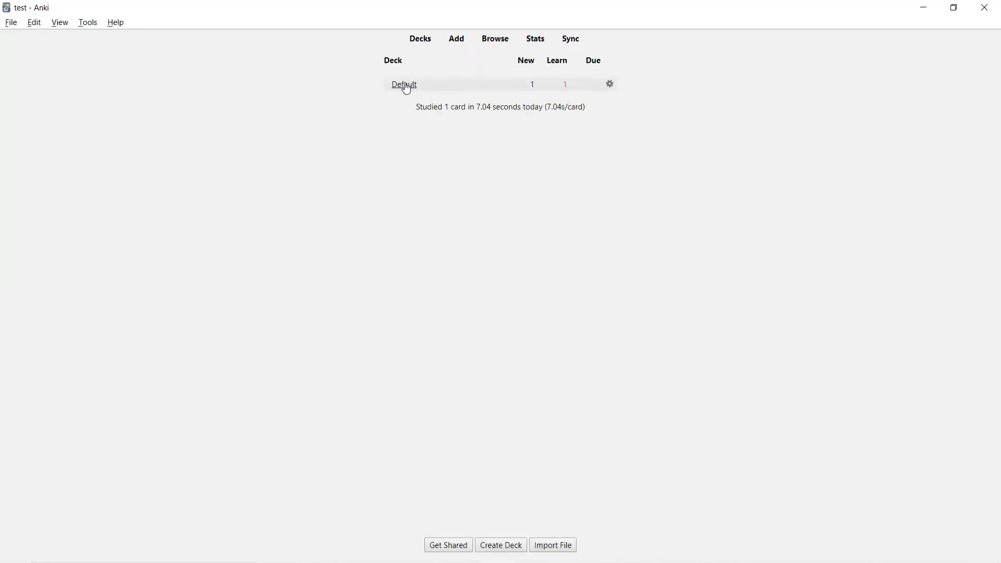
# Open the card browser, enlarge it to give the note fields more room, and select the Cloze 1 card.
pyautogui.click(494, 40)
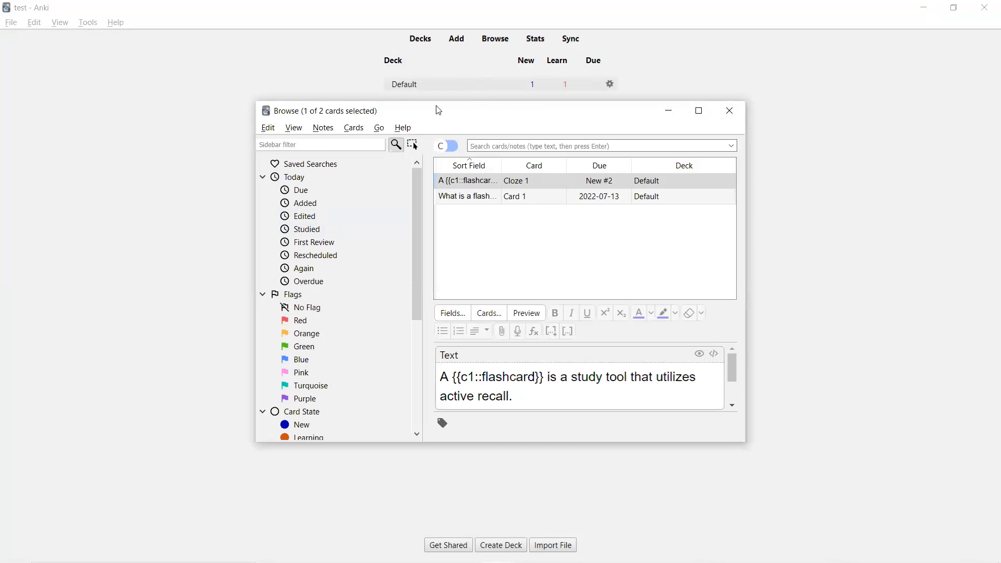
pyautogui.moveTo(438, 110); pyautogui.dragTo(362, 46)
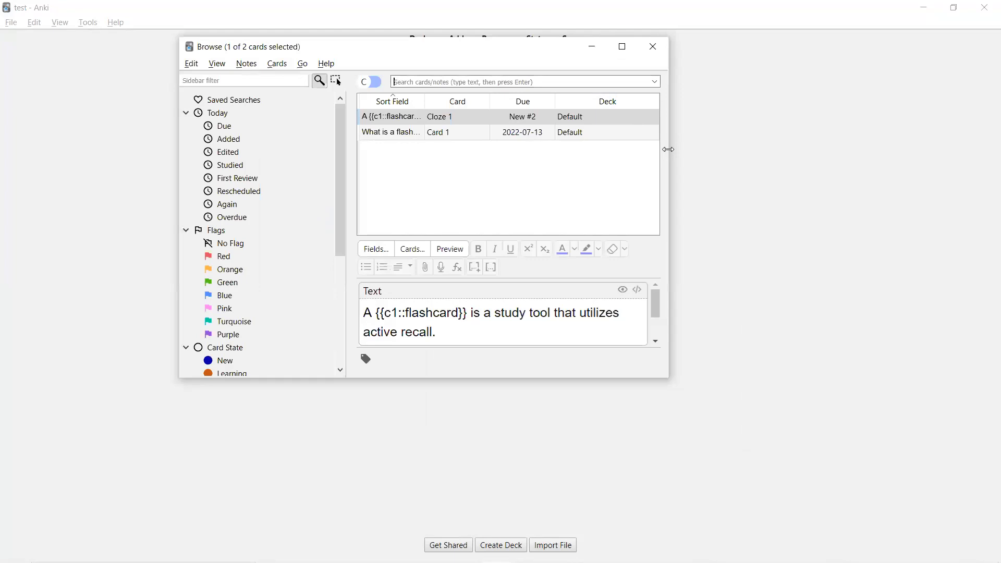
pyautogui.moveTo(668, 149); pyautogui.dragTo(751, 158)
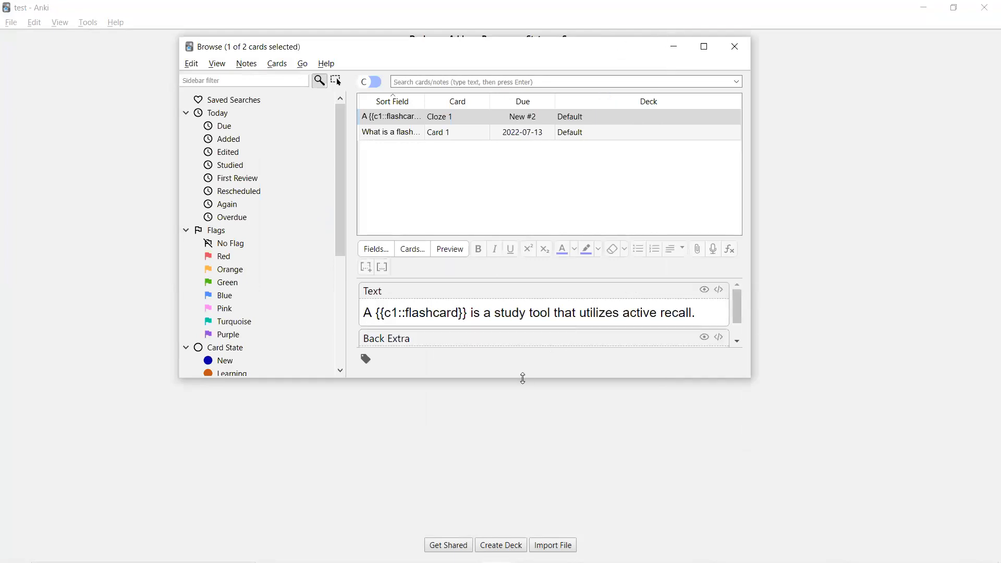
pyautogui.moveTo(524, 379); pyautogui.dragTo(521, 428)
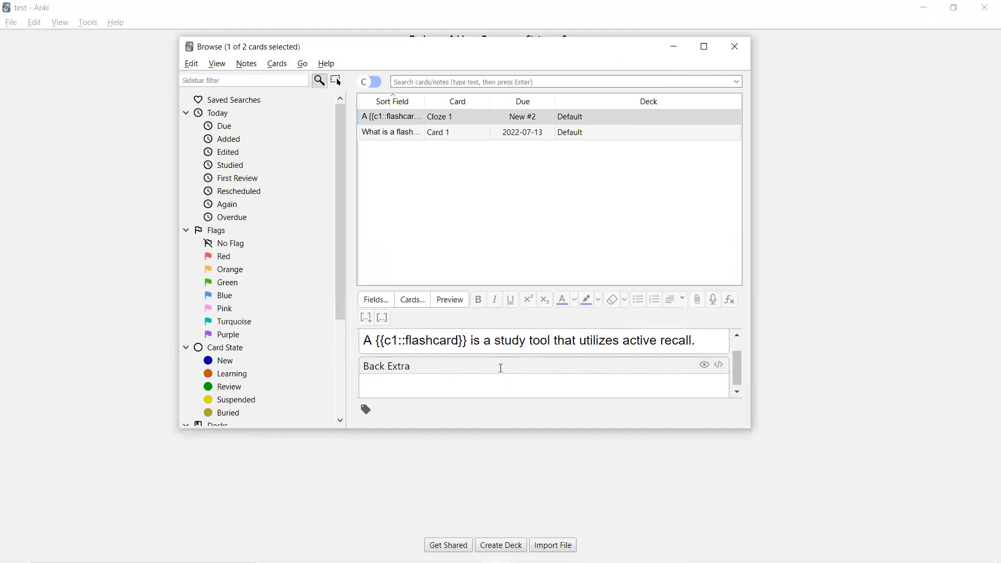
pyautogui.moveTo(507, 286); pyautogui.dragTo(496, 221)
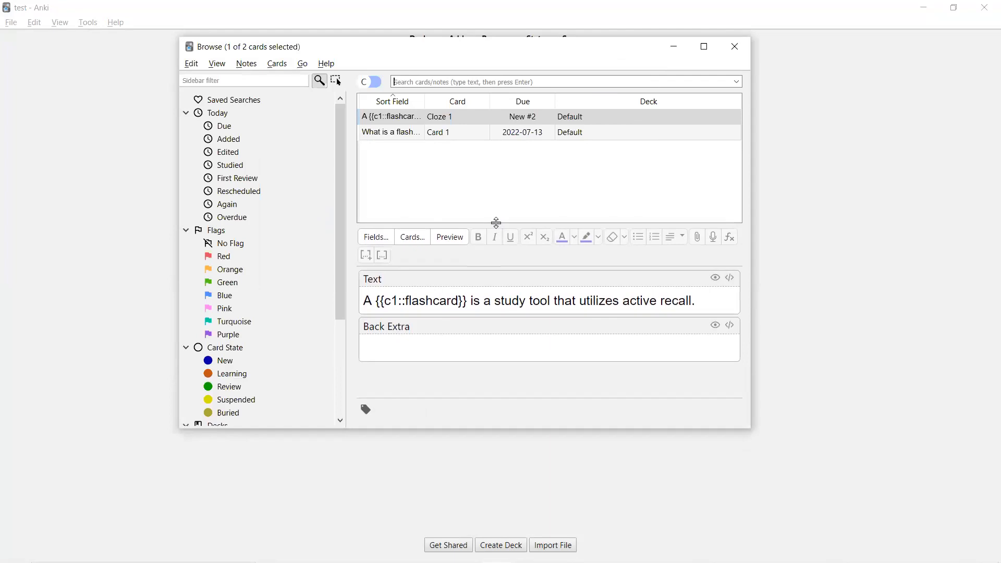
pyautogui.click(444, 132)
pyautogui.click(447, 117)
# Copy the cloze note's full Text content into its Back Extra field and maximize the browser window.
pyautogui.moveTo(367, 301); pyautogui.dragTo(715, 304)
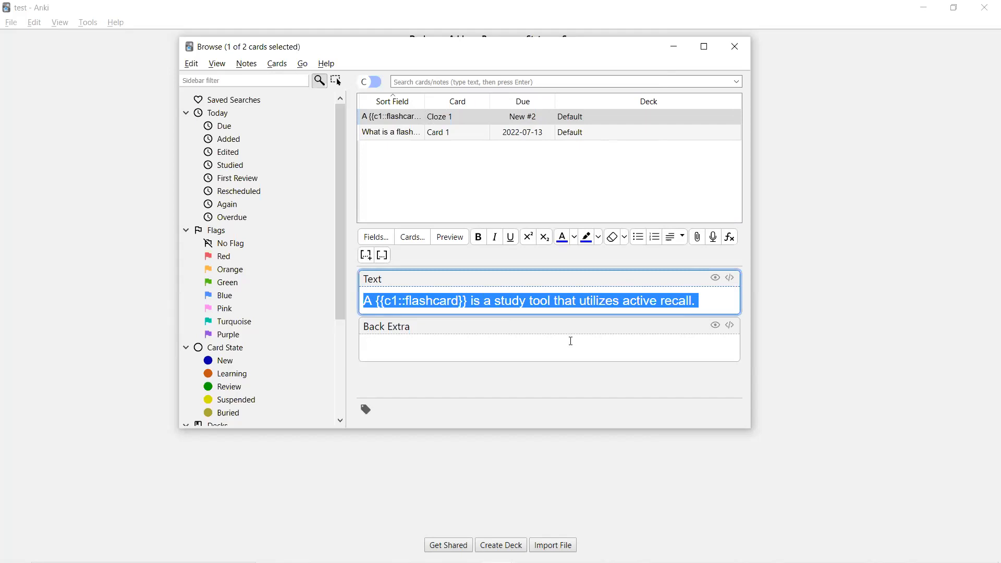
pyautogui.click(523, 336)
pyautogui.doubleClick(488, 301)
pyautogui.hotkey('ctrl', 'a')
pyautogui.hotkey('ctrl', 'c')
pyautogui.click(449, 340)
pyautogui.hotkey('ctrl', 'v')
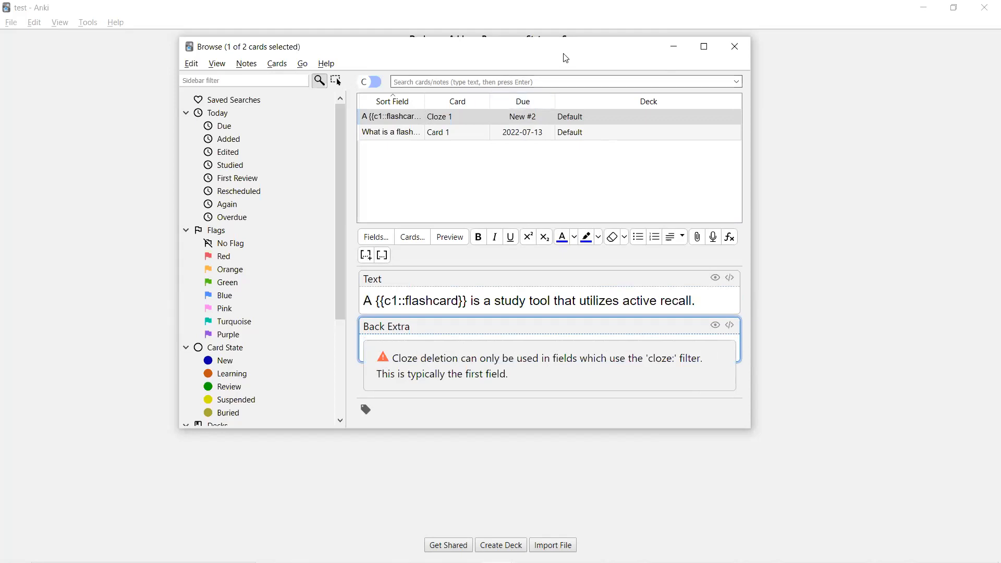
pyautogui.moveTo(565, 51); pyautogui.dragTo(519, 26)
pyautogui.click(658, 29)
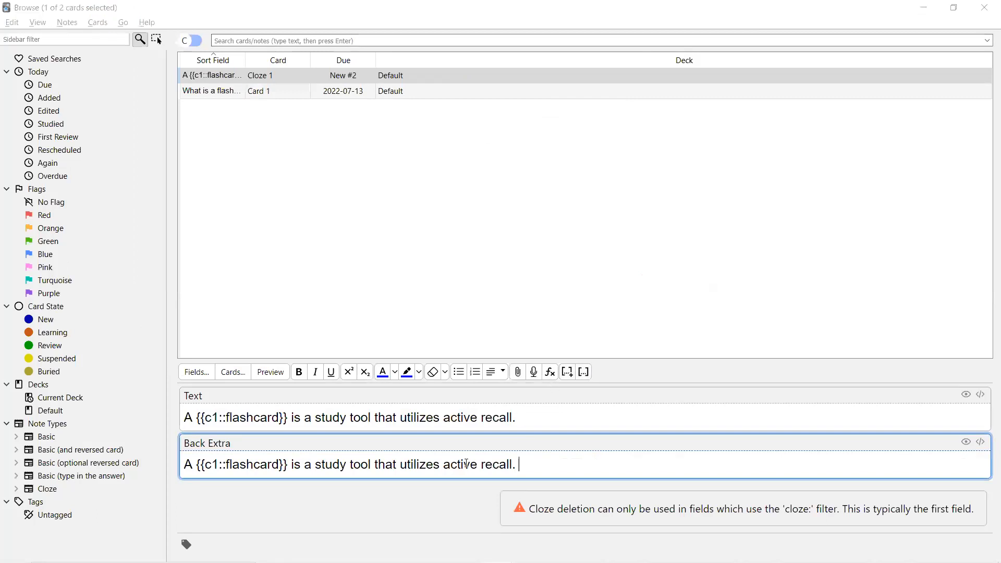
# Replace the {{c1::flashcard}} markup in the Back Extra field with an underscore blank.
pyautogui.moveTo(285, 463); pyautogui.dragTo(194, 462)
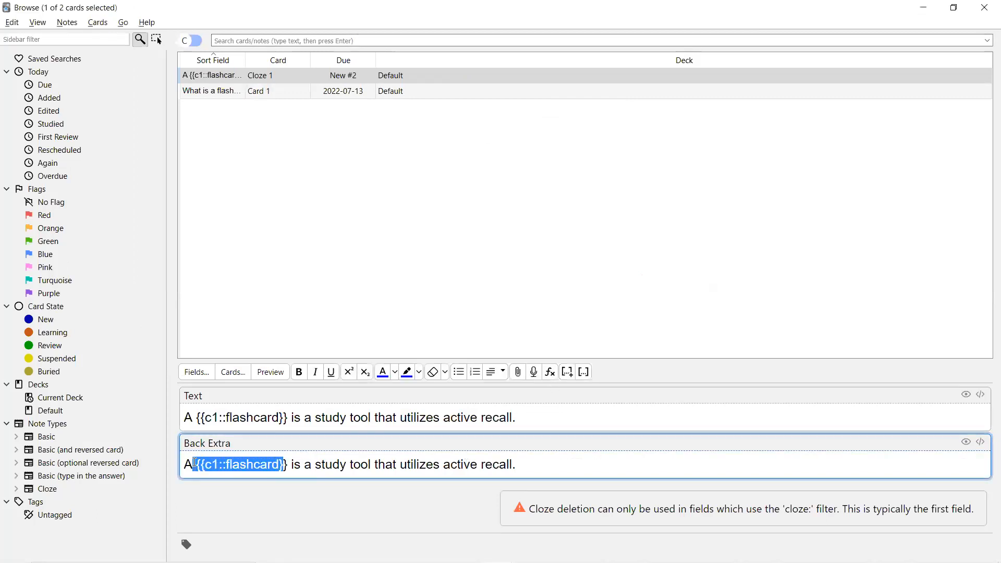
pyautogui.press('BackSpace')
pyautogui.press('Delete')
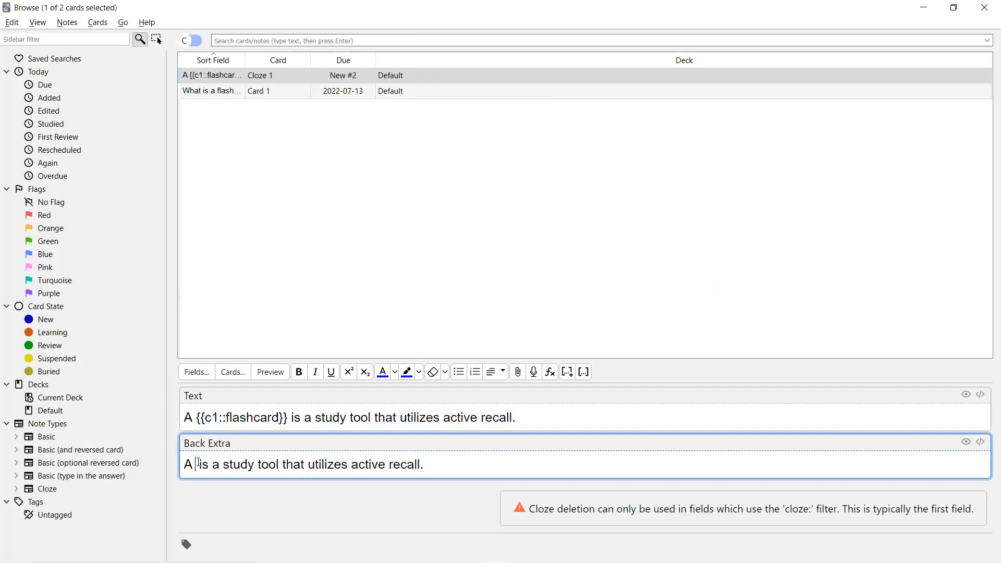
pyautogui.write('___________')
pyautogui.write('_____')
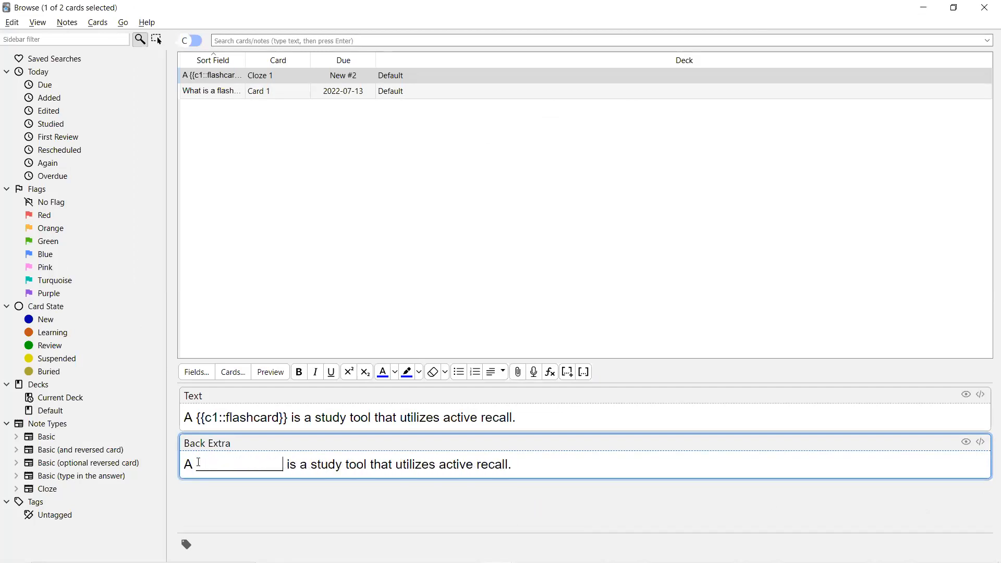
# Fill the Back Extra blank with the word "flashcard" and replace that word with an underscore blank again.
pyautogui.press('BackSpace')
pyautogui.hotkey('ctrl', 'shift', 'Left')
pyautogui.hotkey('ctrl', 'shift', 'Left')
pyautogui.hotkey('ctrl', 'shift', 'Right')
pyautogui.press('BackSpace')
pyautogui.write('flashcard')
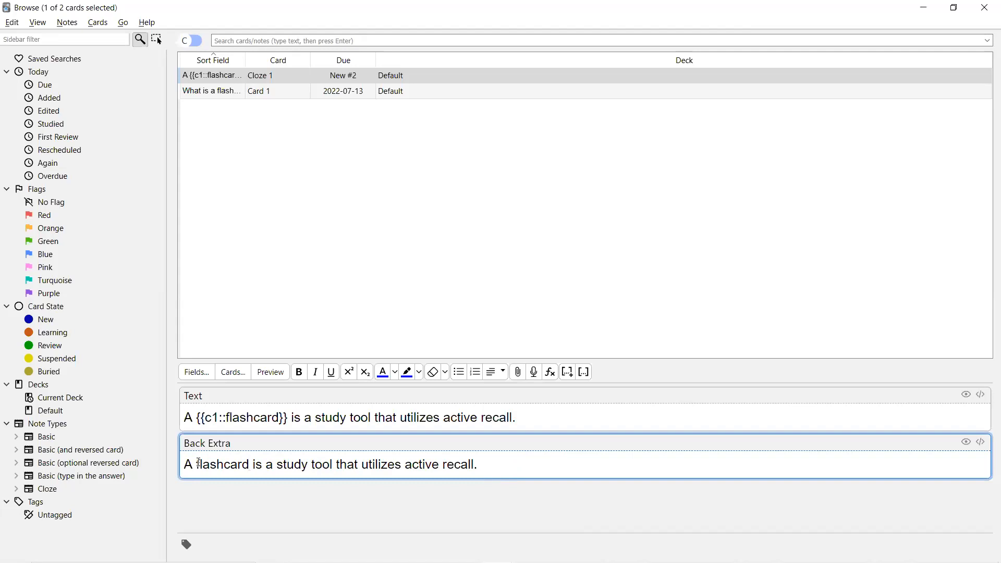
pyautogui.doubleClick(199, 463)
pyautogui.write('___________')
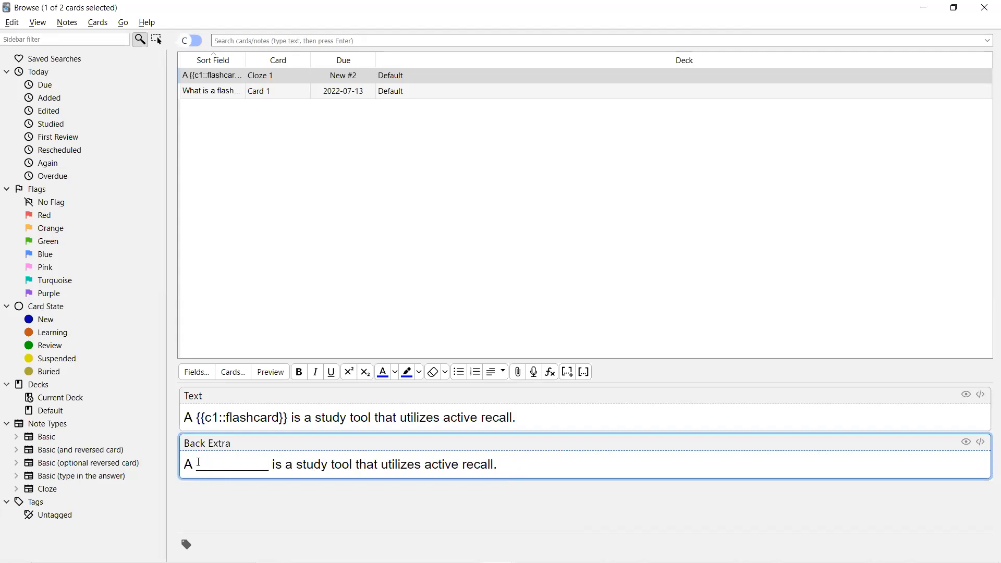
# Add a second Back Extra line reading "A flashcard is a study tool that utilized ____________.".
pyautogui.press('Return')
pyautogui.write('A stud')
pyautogui.press('BackSpace')
pyautogui.press('BackSpace')
pyautogui.press('BackSpace')
pyautogui.press('BackSpace')
pyautogui.write('flashcard is a study tool that utilized ____________.')
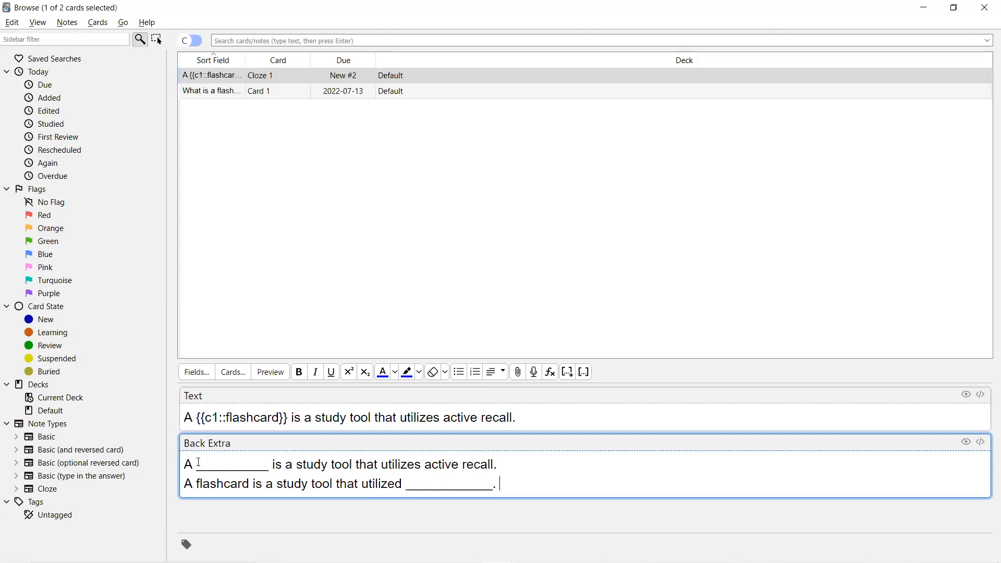
# Clear all the content of the Back Extra field.
pyautogui.tripleClick(258, 483)
pyautogui.hotkey('ctrl', 'a')
pyautogui.press('BackSpace')
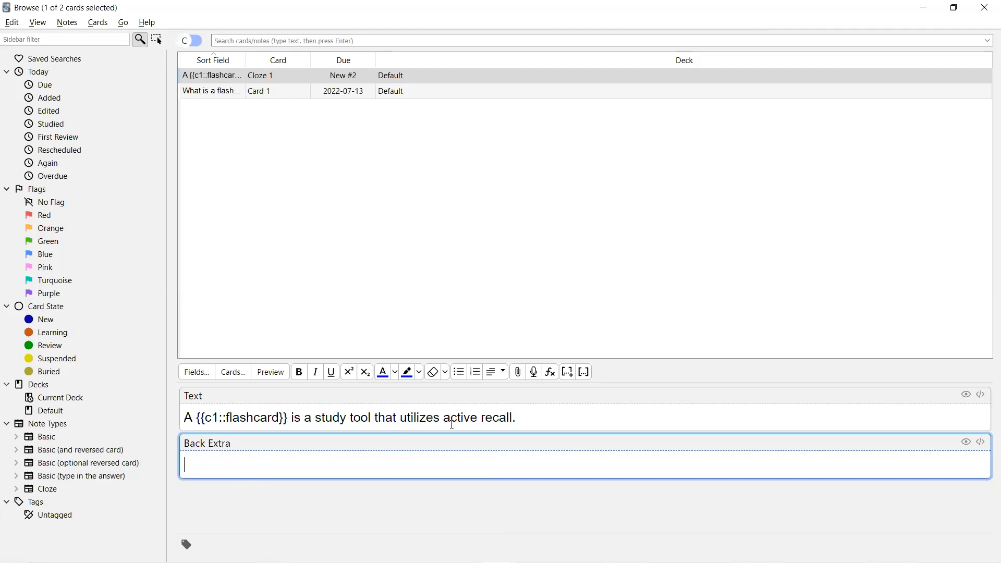
# Turn "active recall" in the Text field into a c2 cloze deletion and close the card browser.
pyautogui.moveTo(443, 418); pyautogui.dragTo(515, 418)
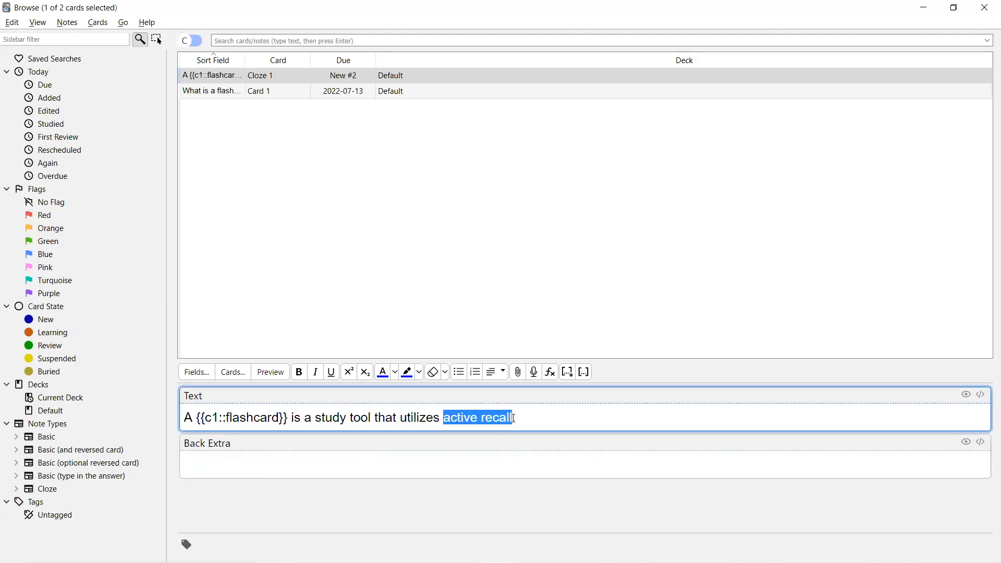
pyautogui.click(569, 373)
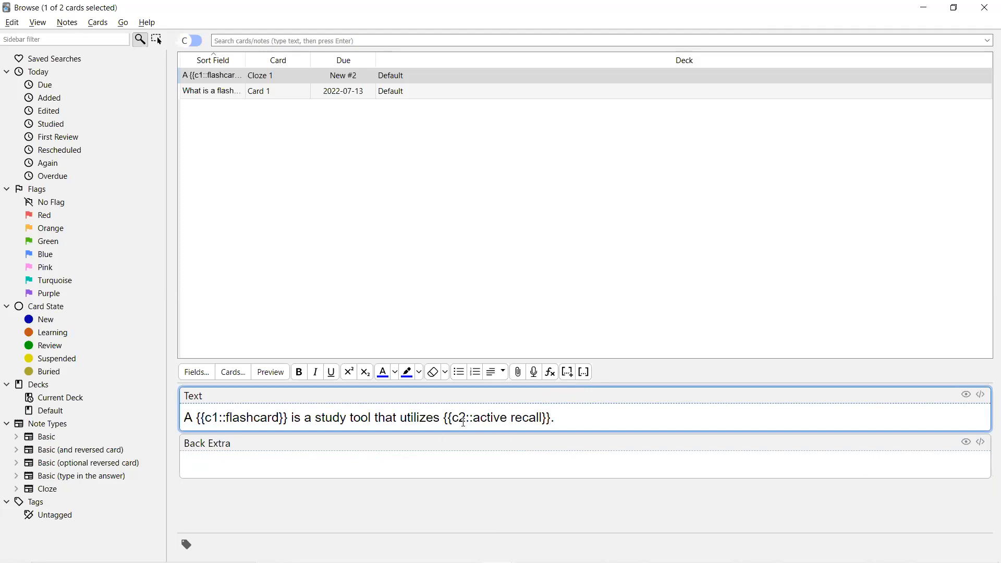
pyautogui.moveTo(466, 419); pyautogui.dragTo(459, 419)
pyautogui.click(479, 418)
pyautogui.click(707, 194)
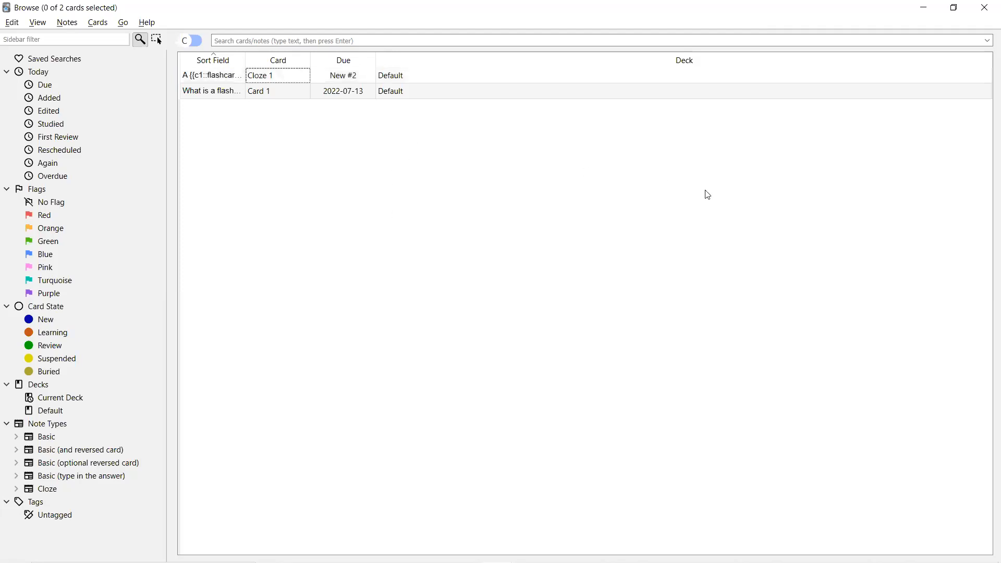
pyautogui.click(985, 8)
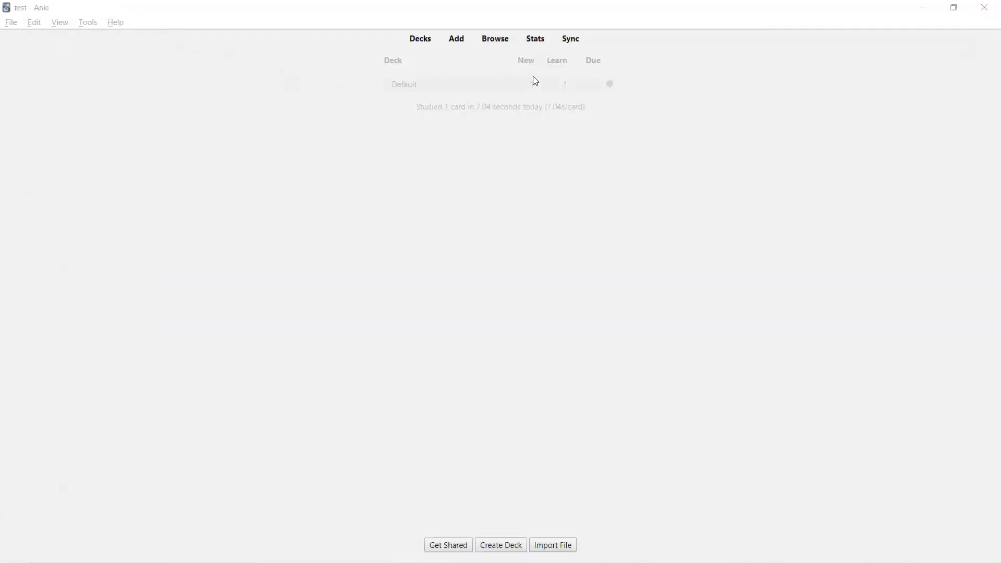
# Study the Default deck again, reveal the cloze card's answer, rate it Good and return to the deck list.
pyautogui.click(422, 40)
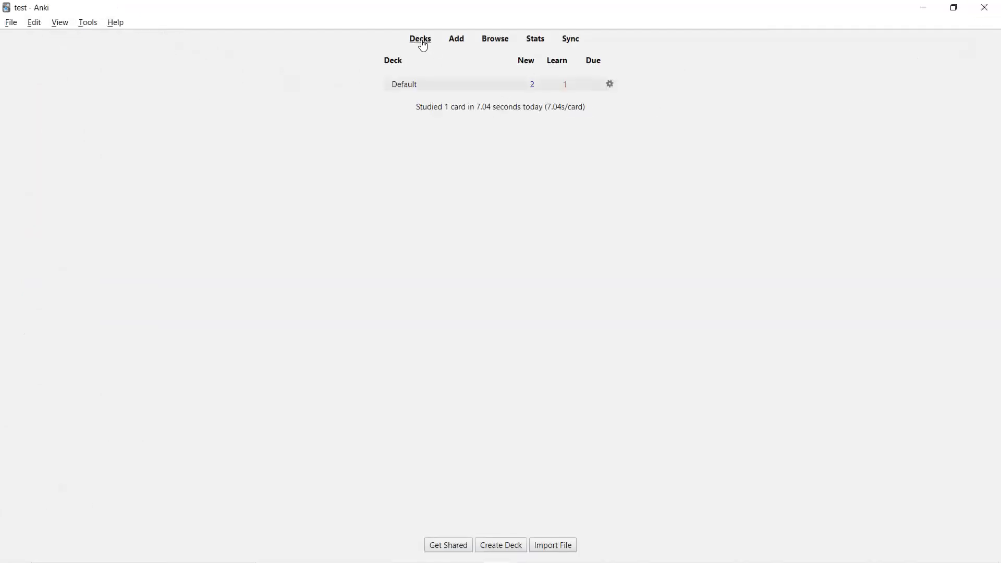
pyautogui.click(403, 86)
pyautogui.click(563, 111)
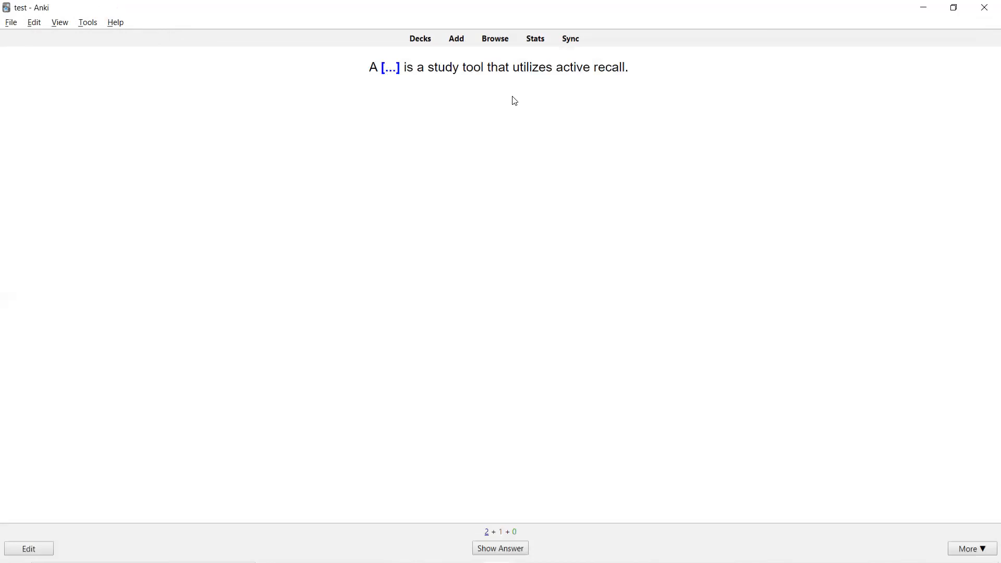
pyautogui.press('space')
pyautogui.press('space')
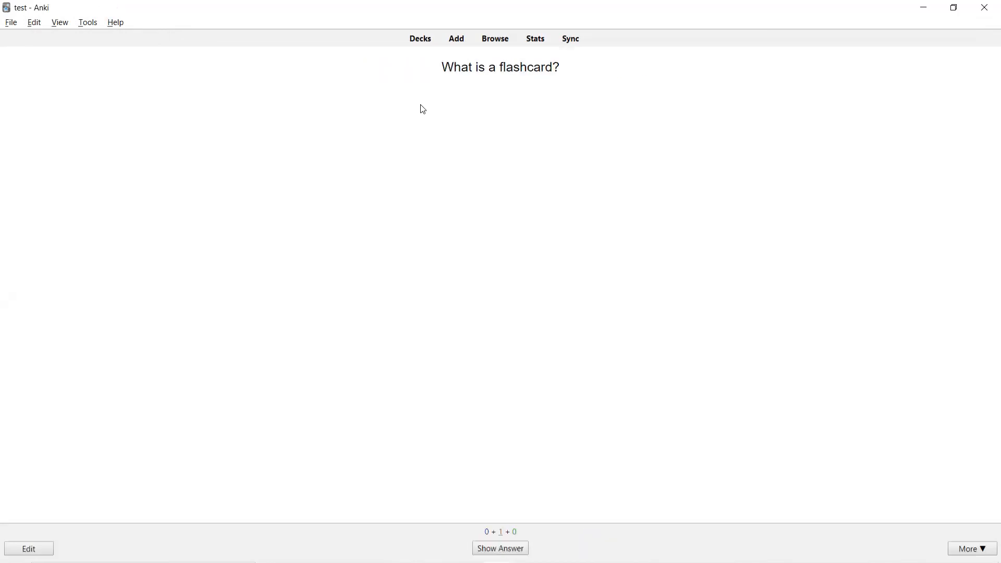
pyautogui.click(417, 42)
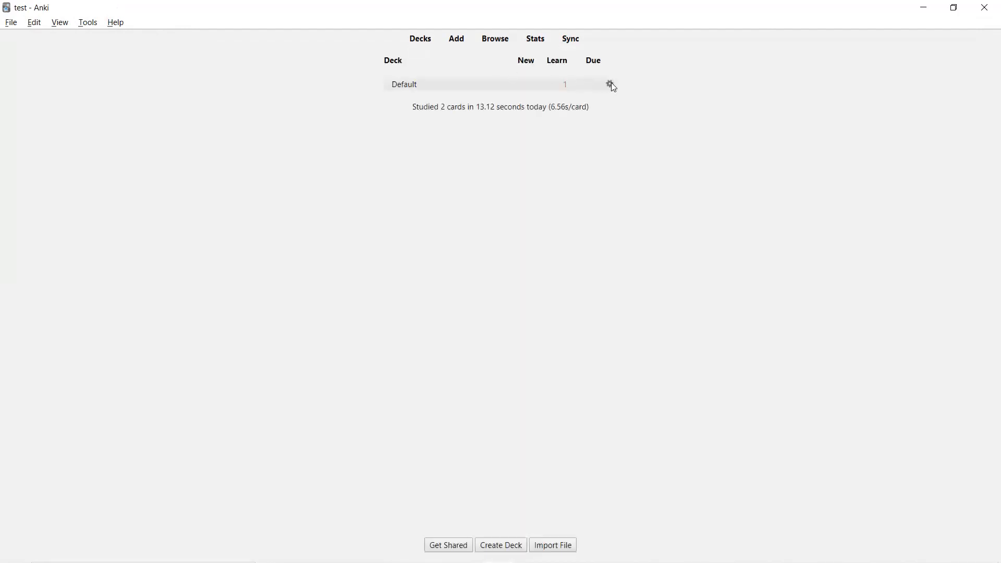
# Select the Cloze 2 card in the card browser, preview its front side and close the preview.
pyautogui.click(485, 41)
pyautogui.click(233, 93)
pyautogui.click(234, 83)
pyautogui.click(235, 91)
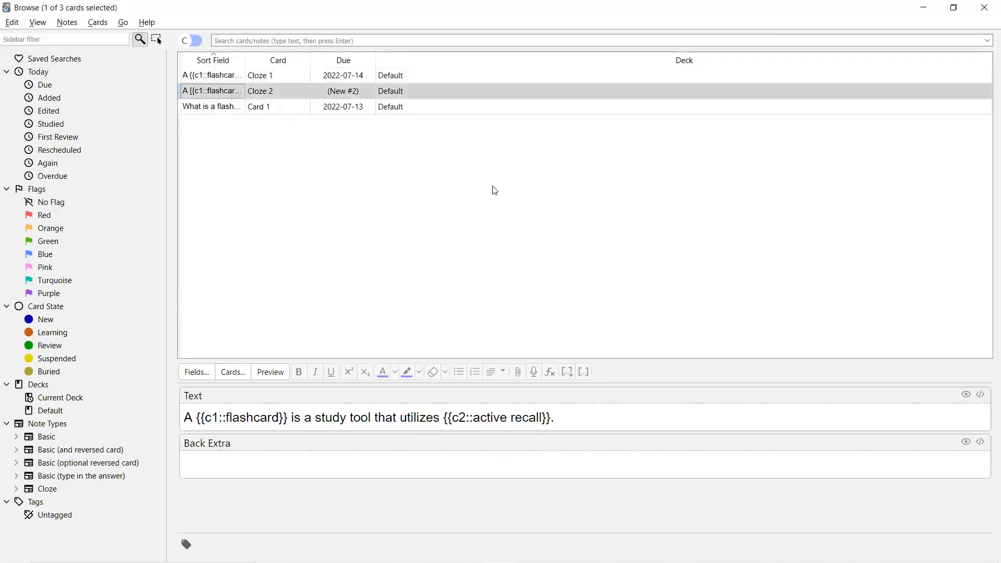
pyautogui.click(285, 372)
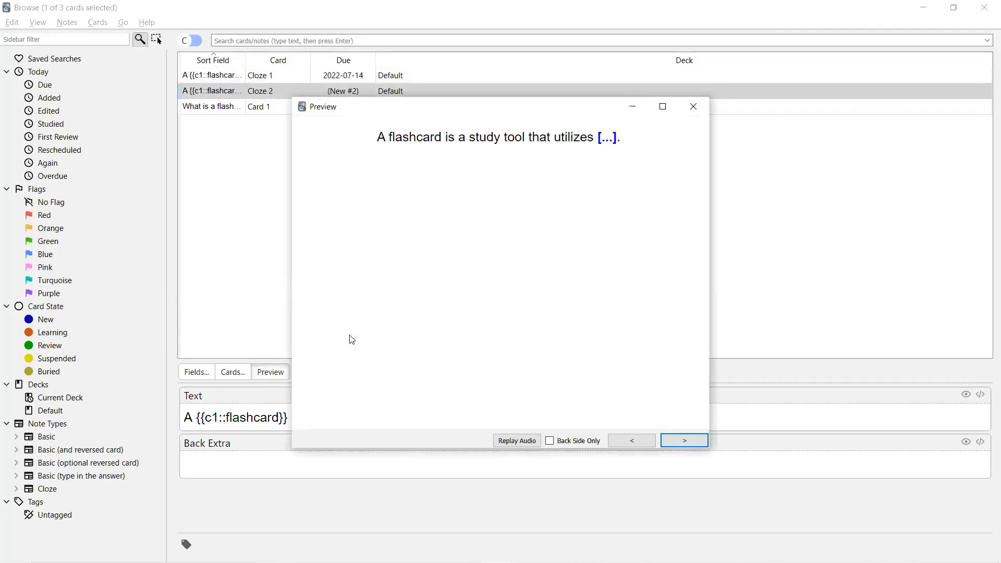
pyautogui.click(694, 106)
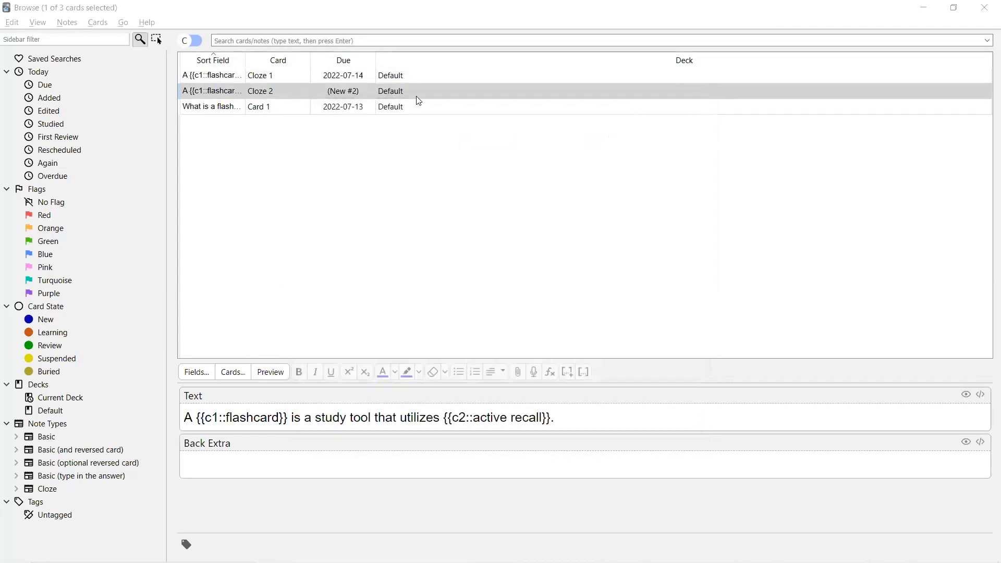
# Preview the Cloze 1 card and reveal its answer.
pyautogui.press('Up')
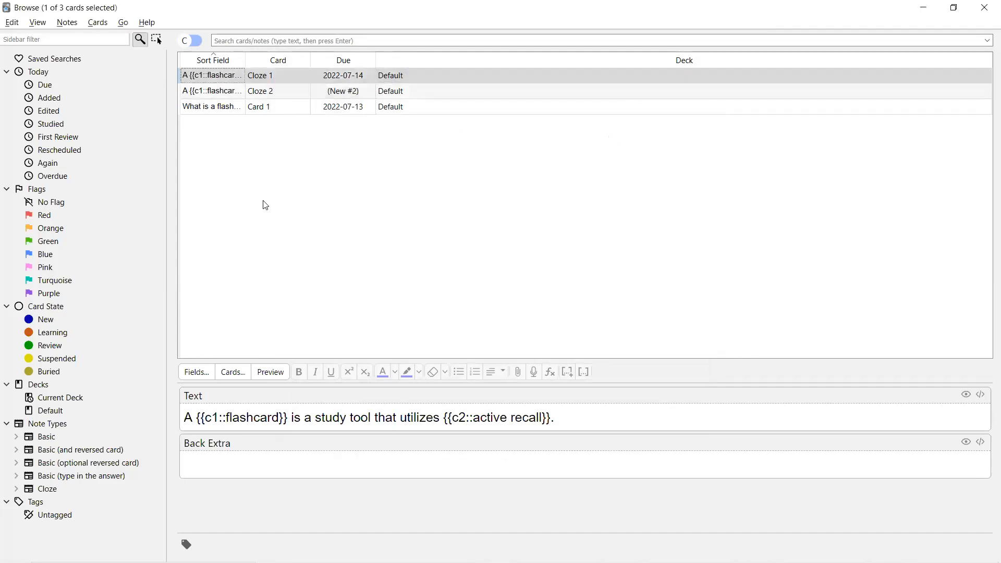
pyautogui.click(278, 373)
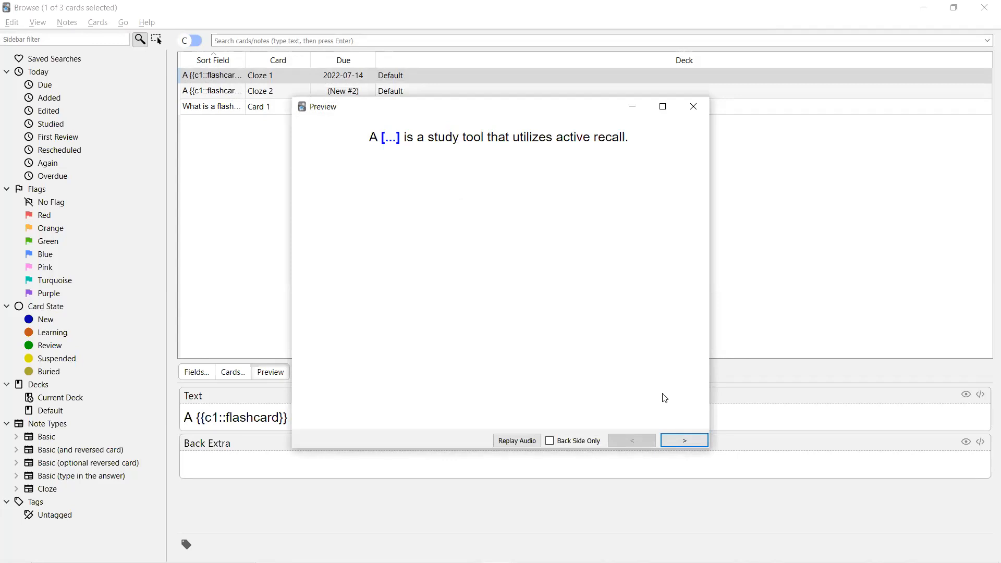
pyautogui.click(677, 444)
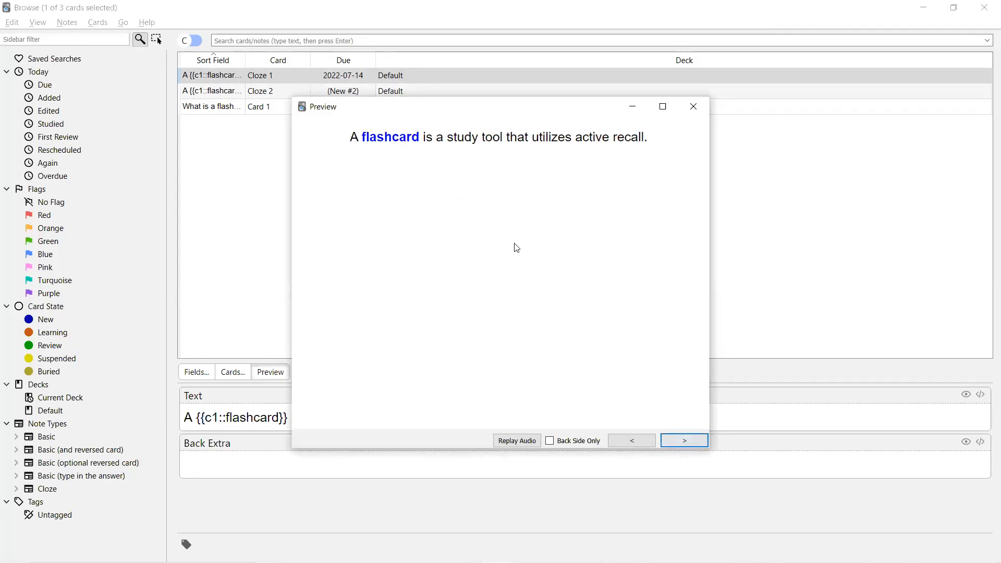
# Preview the front side of the Cloze 2 card, then close the preview and the card browser.
pyautogui.click(694, 106)
pyautogui.click(353, 95)
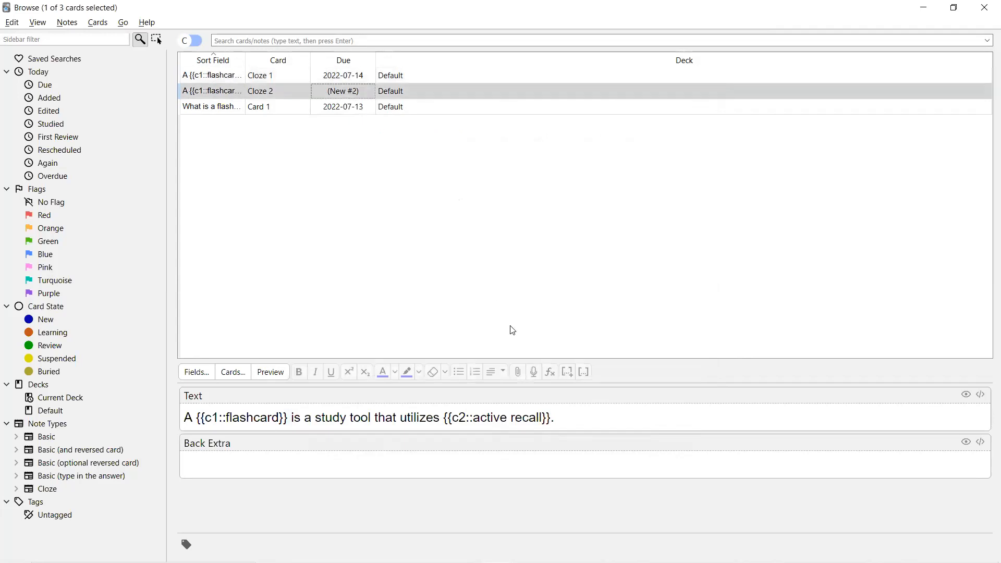
pyautogui.click(270, 373)
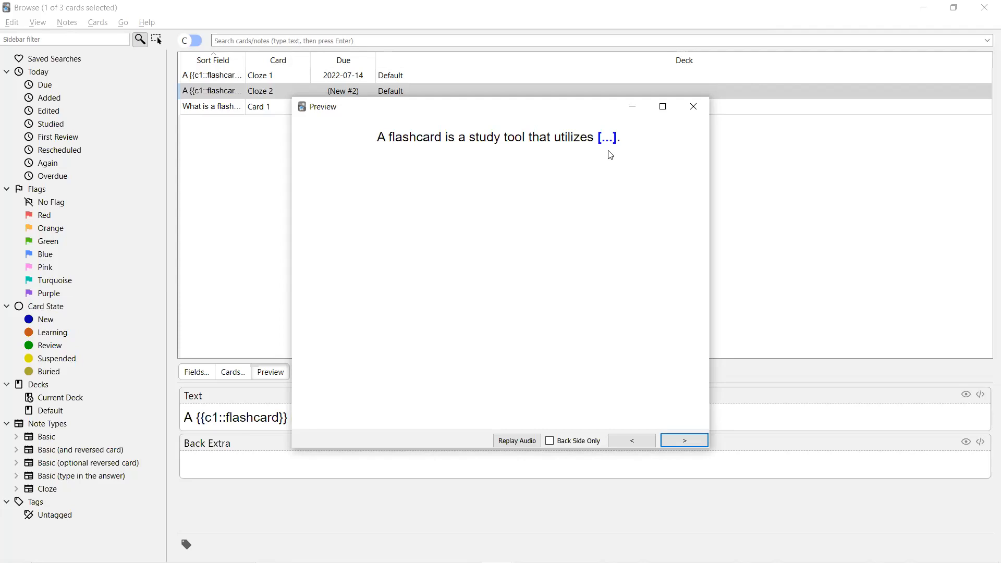
pyautogui.click(692, 112)
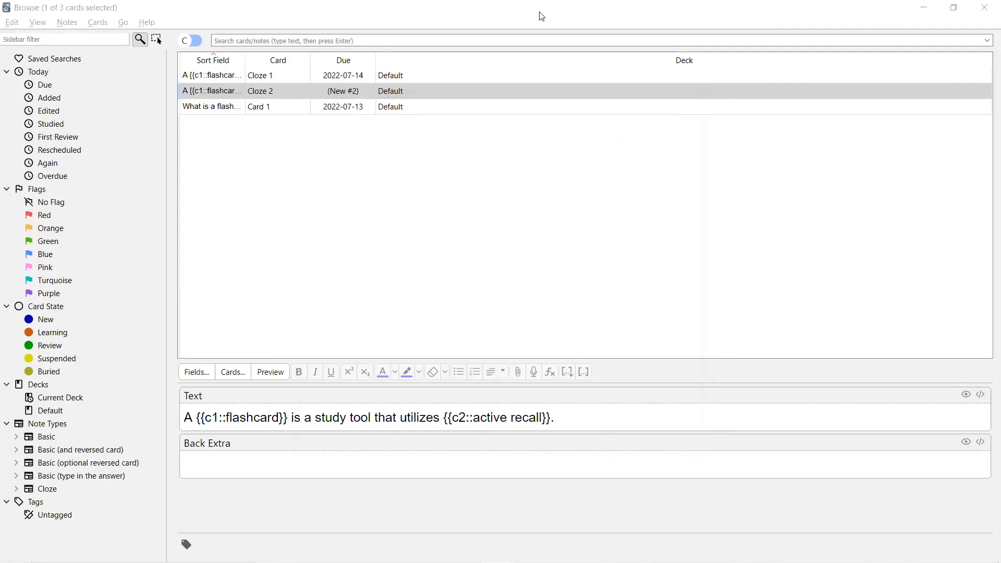
pyautogui.moveTo(569, 14); pyautogui.dragTo(496, 67)
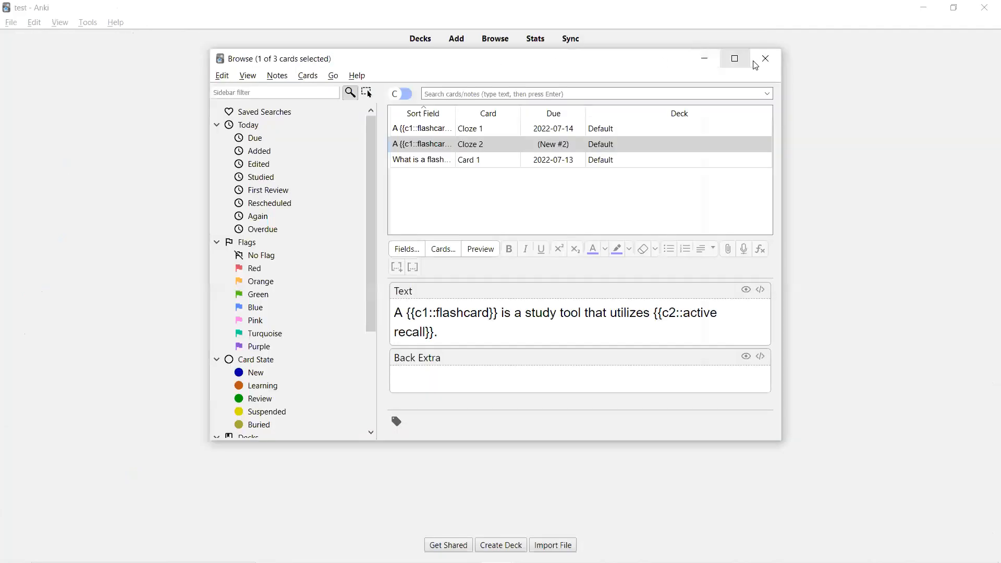
pyautogui.click(761, 62)
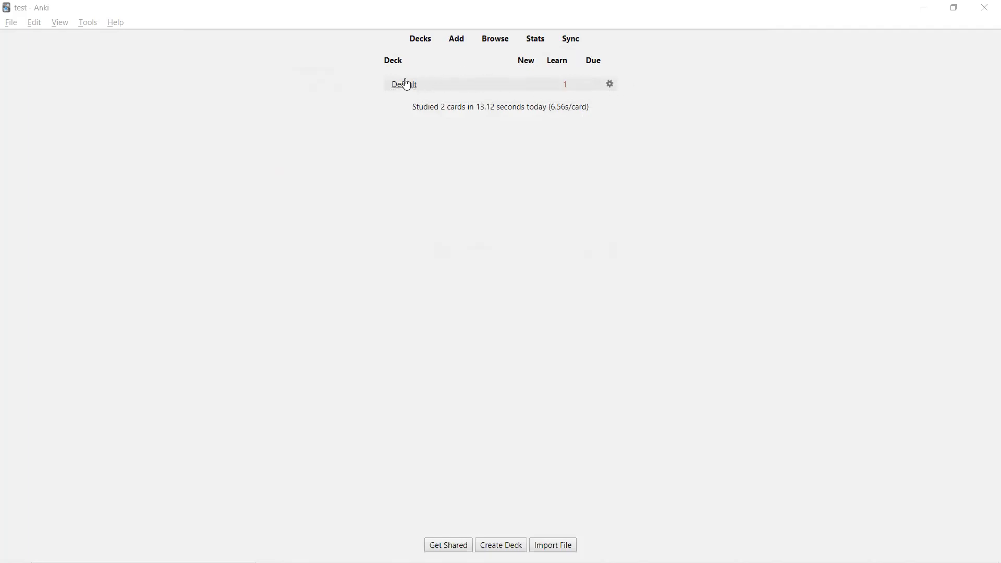
# Start a new Cloze note from the deck list and place the cursor in its Back Extra field.
pyautogui.click(421, 40)
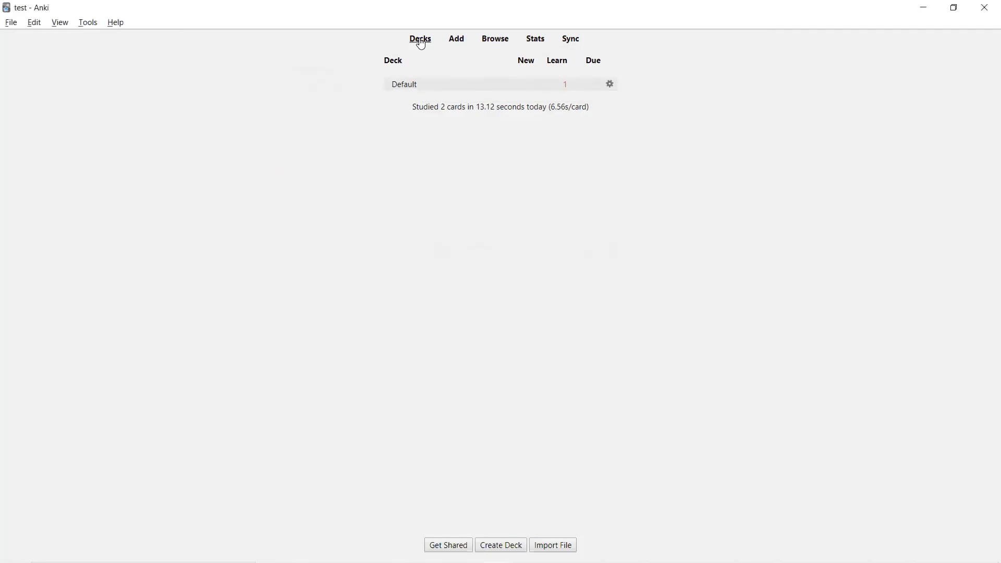
pyautogui.click(457, 40)
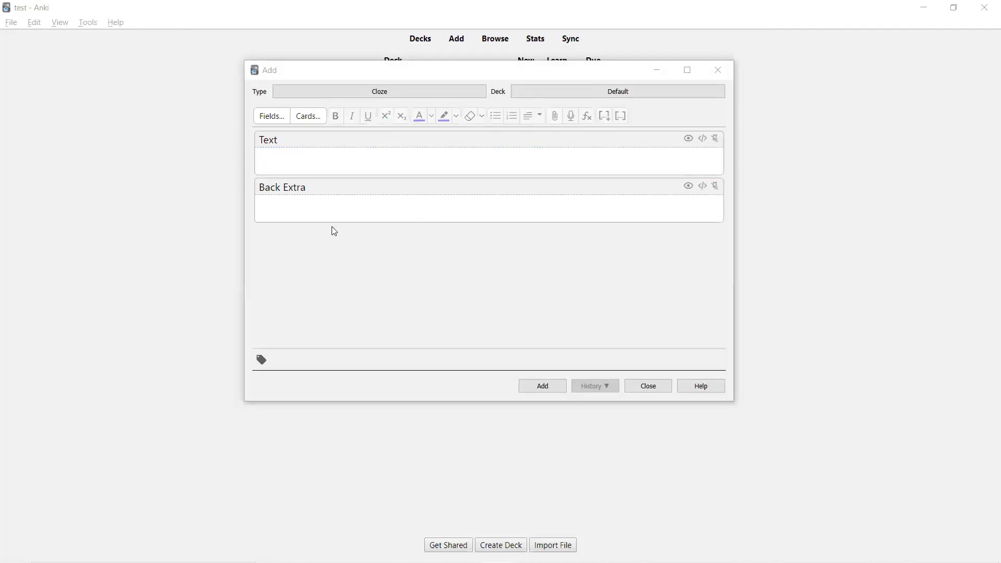
pyautogui.click(291, 163)
pyautogui.click(295, 204)
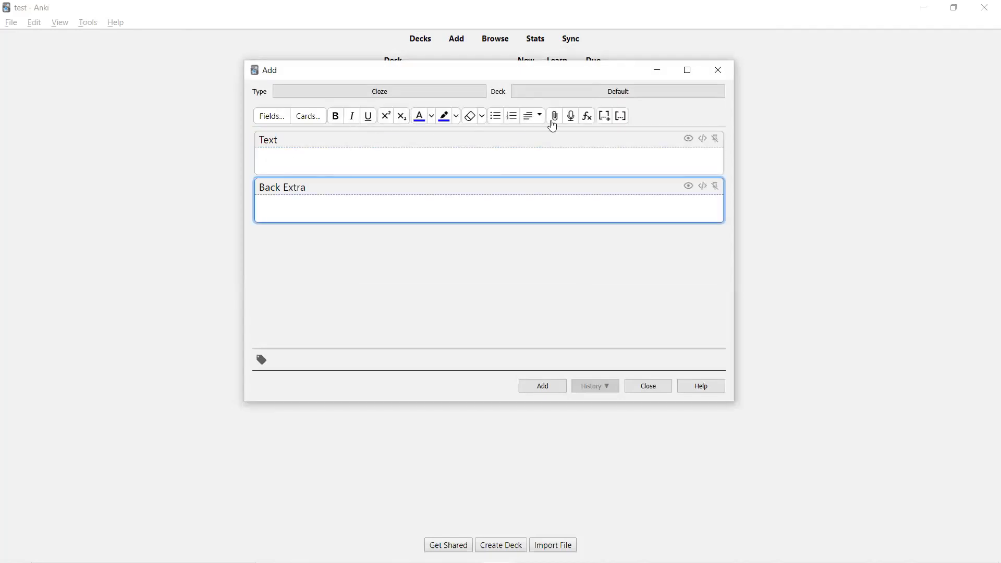
# Examine the deck choices and the note types available for the new note, dismissing each list without choosing.
pyautogui.click(624, 95)
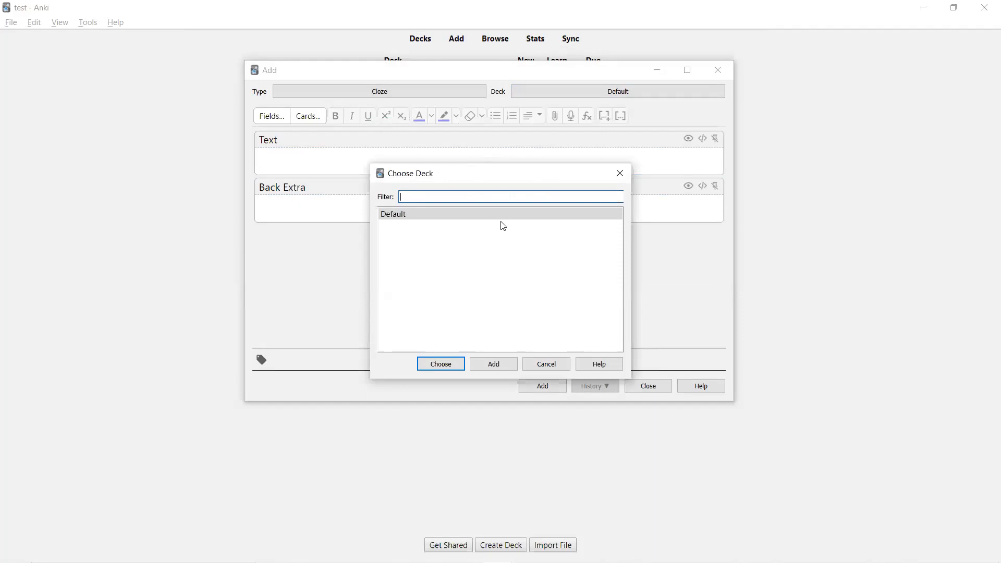
pyautogui.click(620, 173)
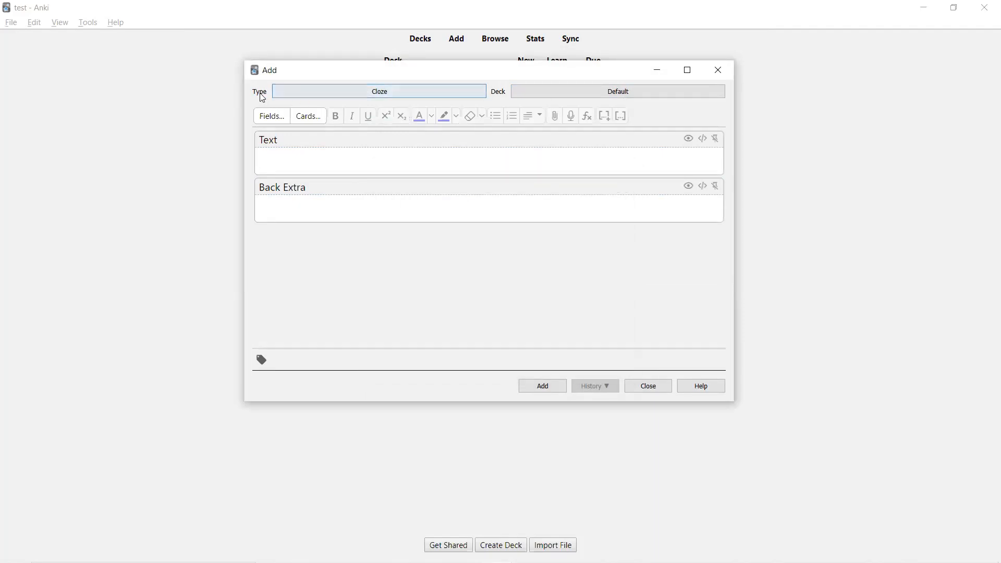
pyautogui.click(314, 91)
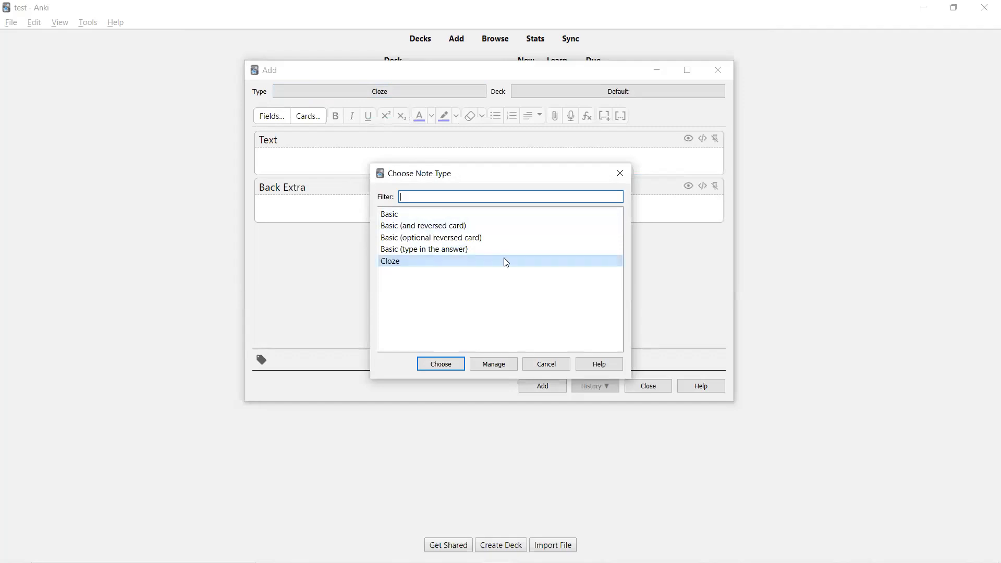
pyautogui.click(620, 173)
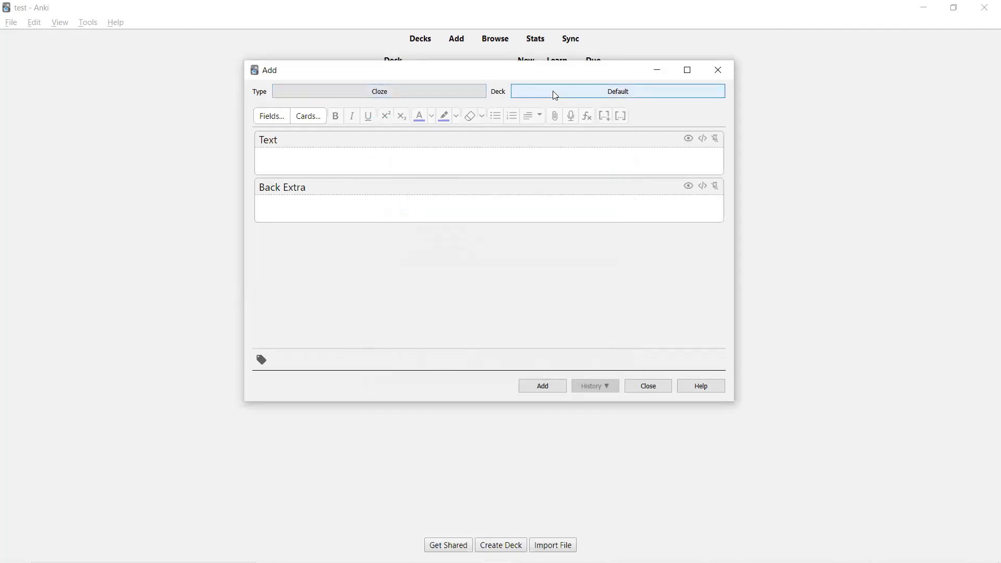
# Create a new deck named "My MCAT Study Deck" as the destination for the new note.
pyautogui.click(622, 97)
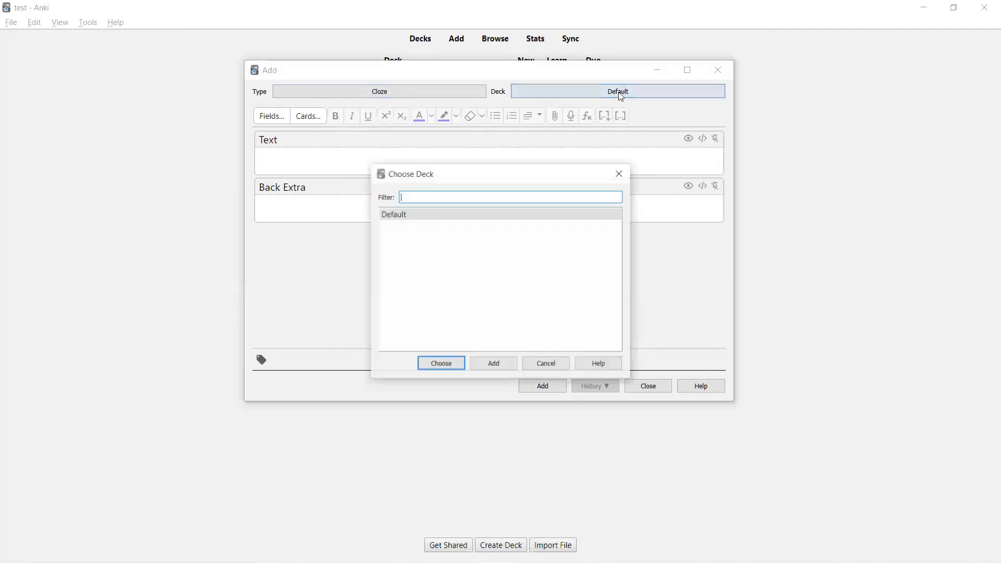
pyautogui.click(488, 367)
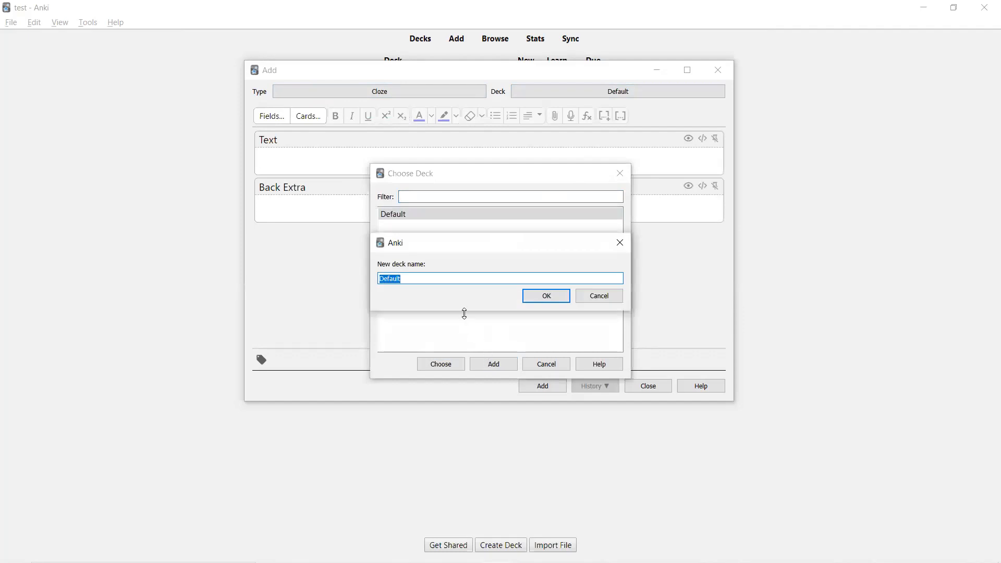
pyautogui.write('My MCAT Study Deck')
pyautogui.click(549, 297)
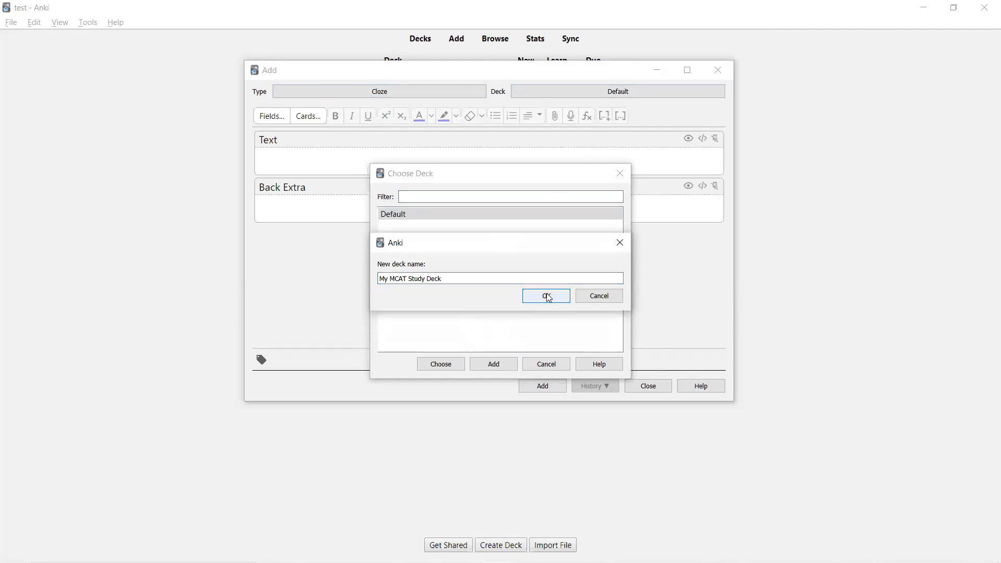
pyautogui.click(490, 163)
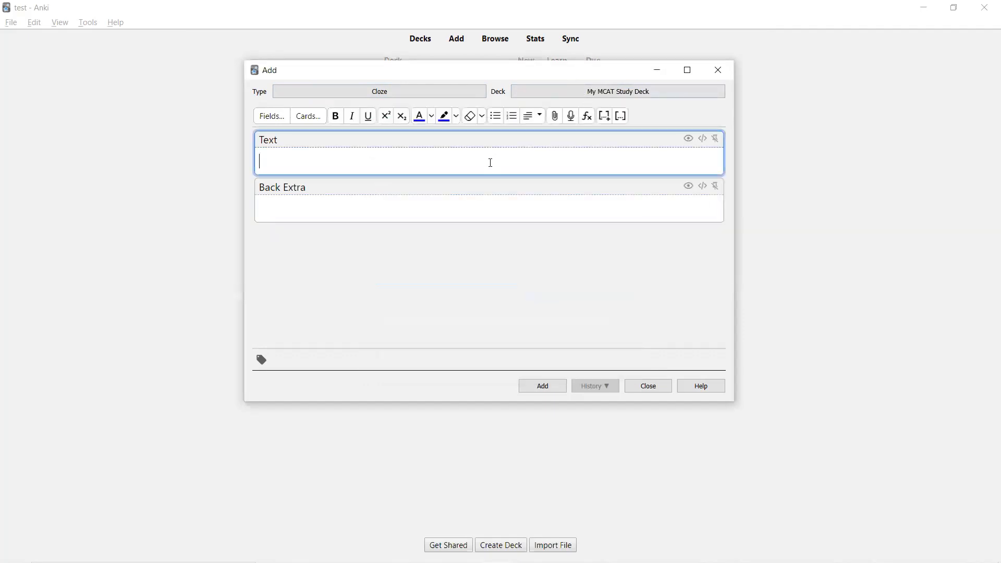
pyautogui.write('MCAT flashcard')
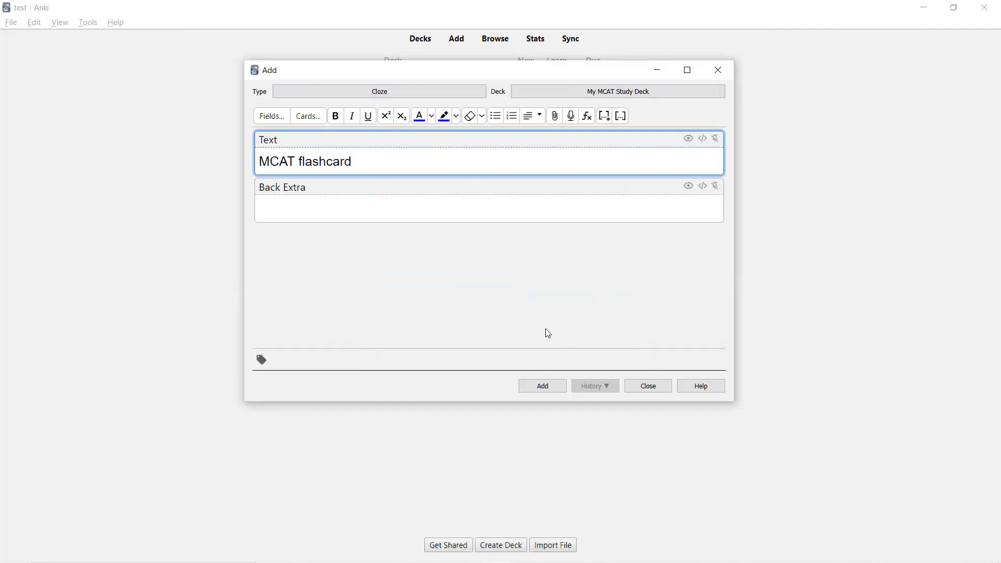
pyautogui.hotkey('shift', 'Left')
pyautogui.hotkey('shift', 'Left')
pyautogui.hotkey('shift', 'Left')
pyautogui.hotkey('shift', 'Home')
pyautogui.press('BackSpace')
# Set the new note's type to Basic.
pyautogui.click(308, 94)
pyautogui.click(438, 214)
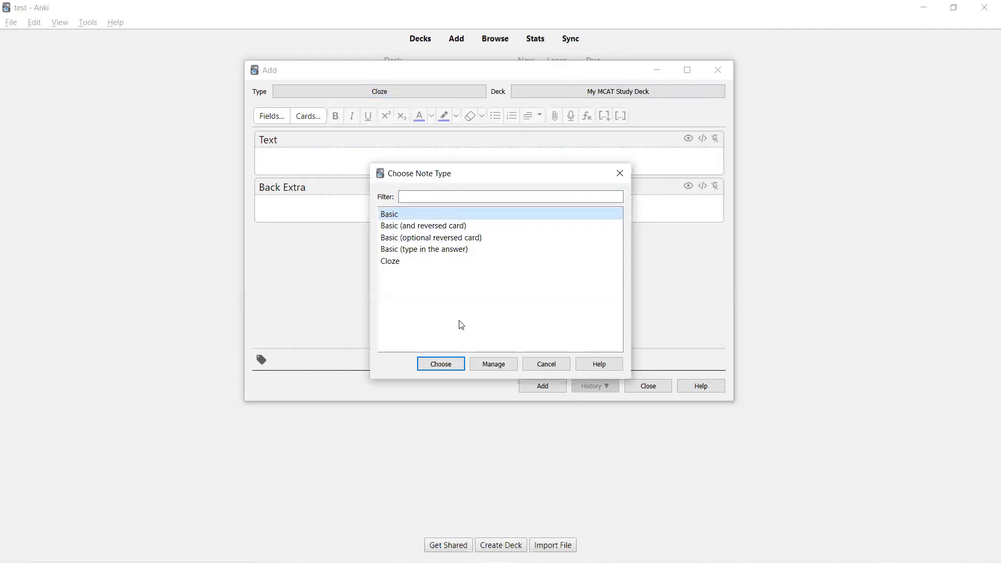
pyautogui.click(437, 363)
# Add a note with "front" as Front and "back" as Back to My MCAT Study Deck, and close the note window.
pyautogui.write('front')
pyautogui.press('Tab')
pyautogui.write('back')
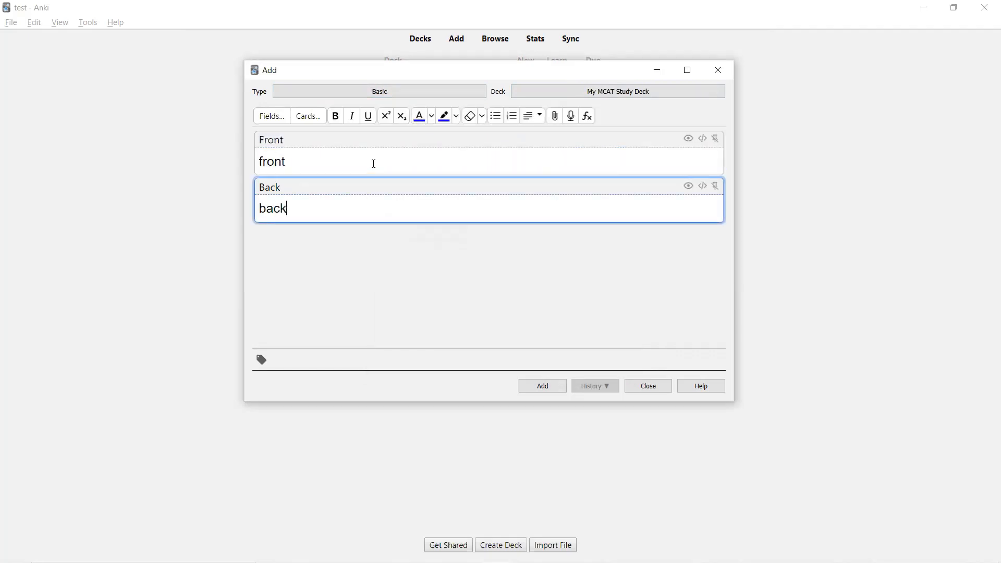
pyautogui.click(548, 392)
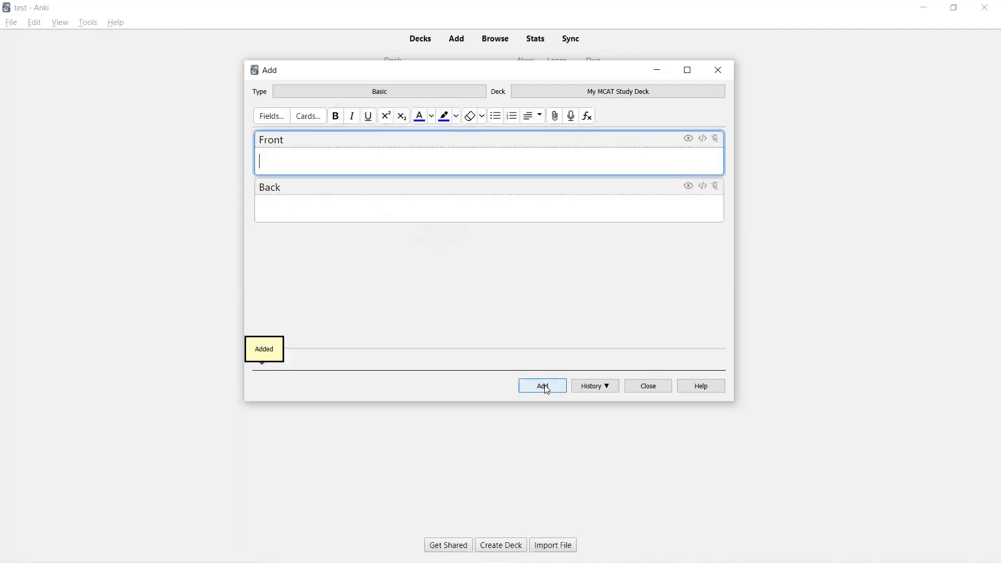
pyautogui.click(652, 386)
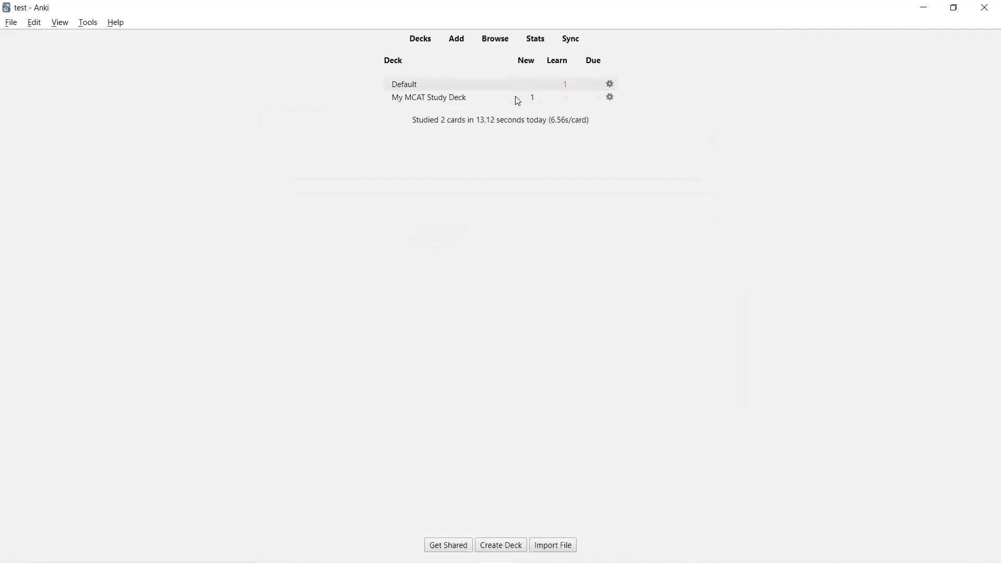
# Look through the card browser's filter categories, including the list of decks, and close the browser.
pyautogui.click(496, 46)
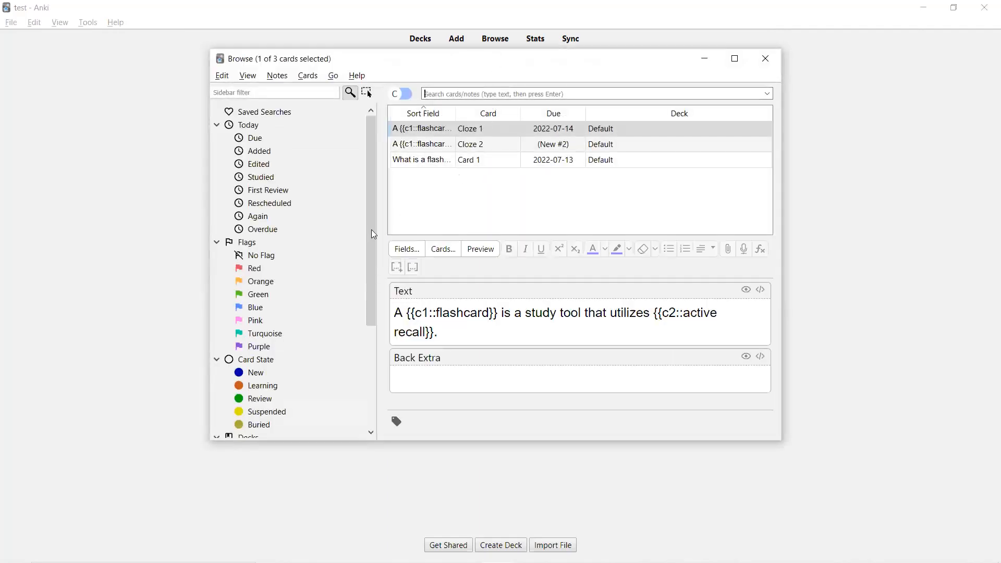
pyautogui.scroll(-4, 316, 265)
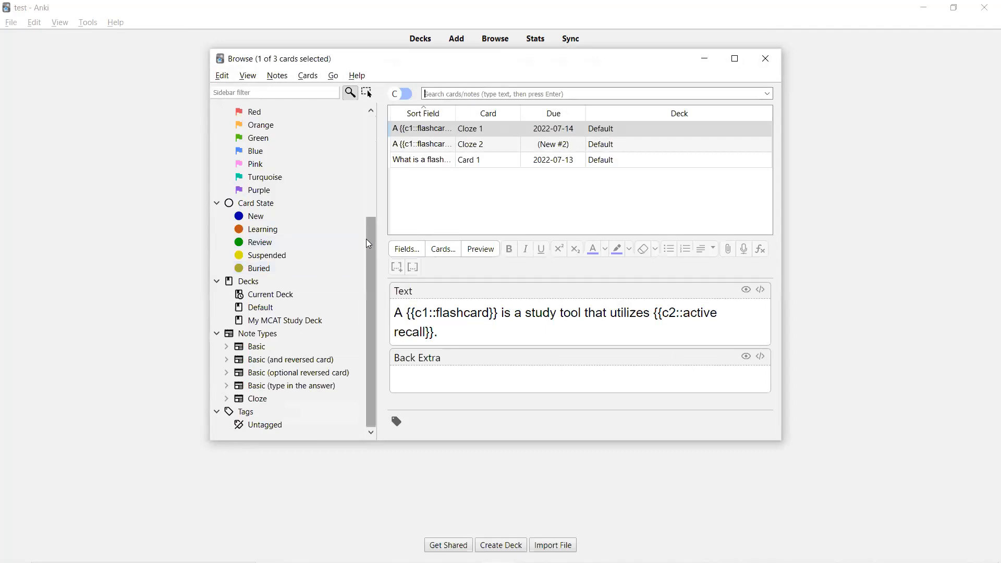
pyautogui.scroll(4, 368, 244)
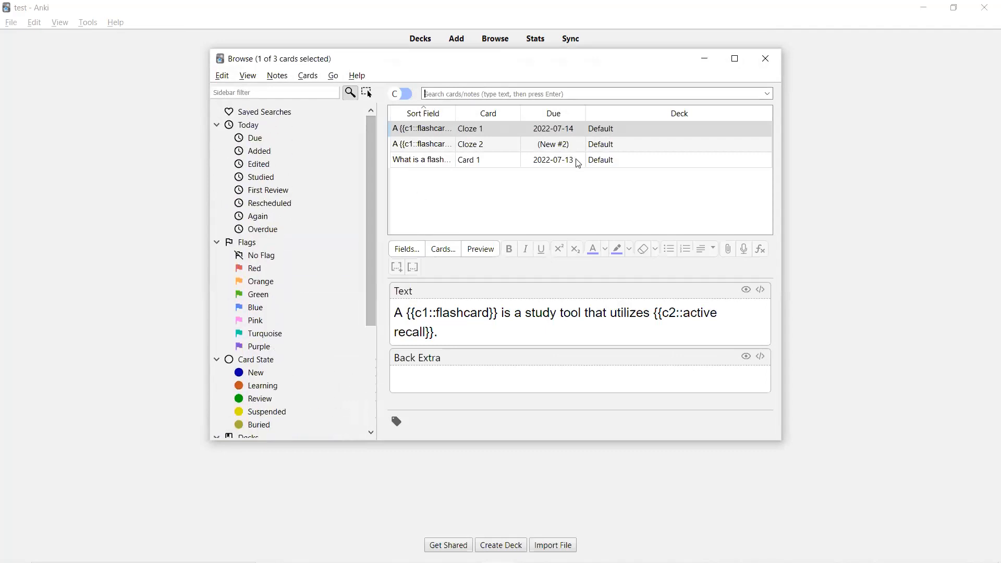
pyautogui.click(770, 60)
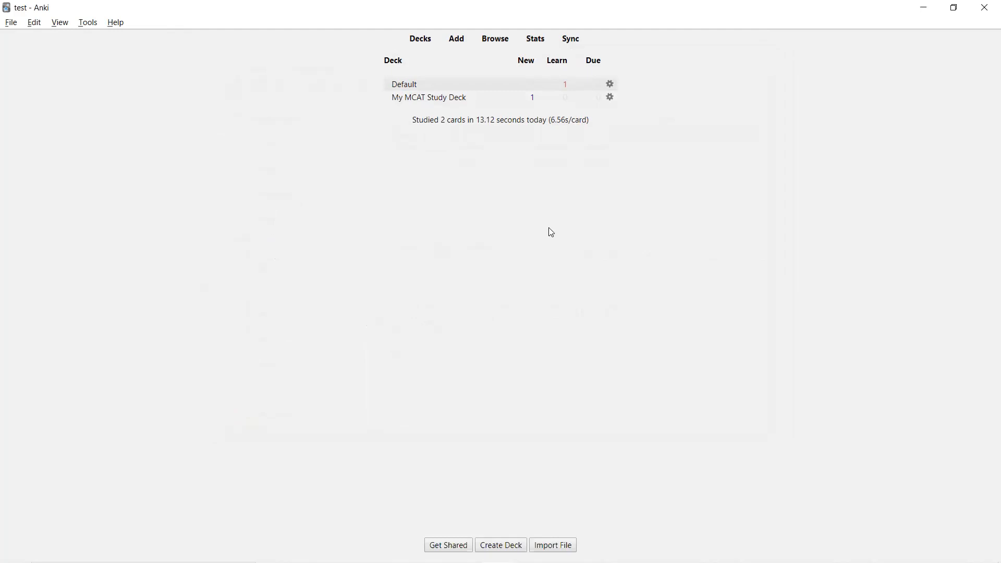
# Switch to the Anki Setup Demo slide in Microsoft Edge and open the Premade MCAT deck link.
pyautogui.hotkey('alt', 'Tab')
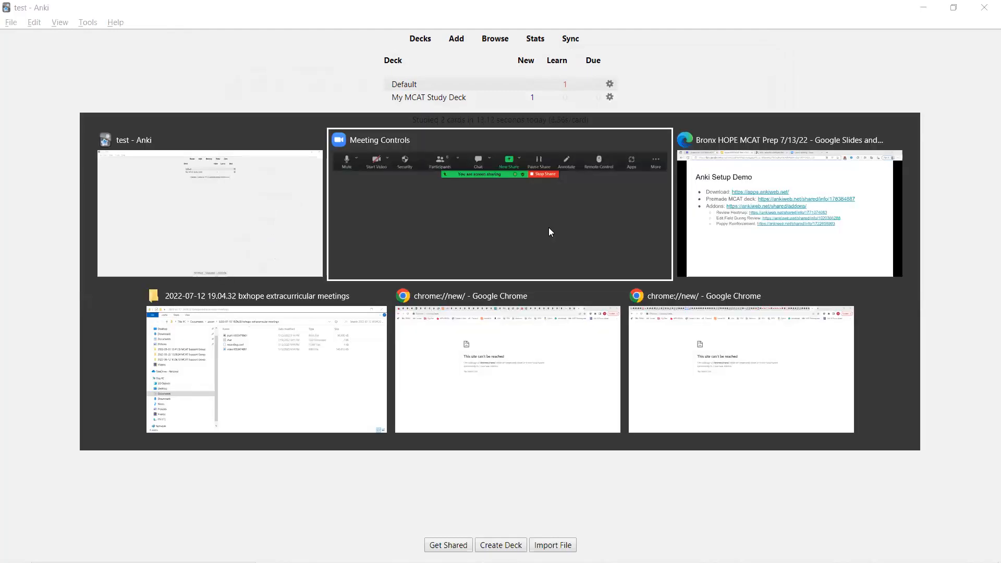
pyautogui.hotkey('alt', 'Tab')
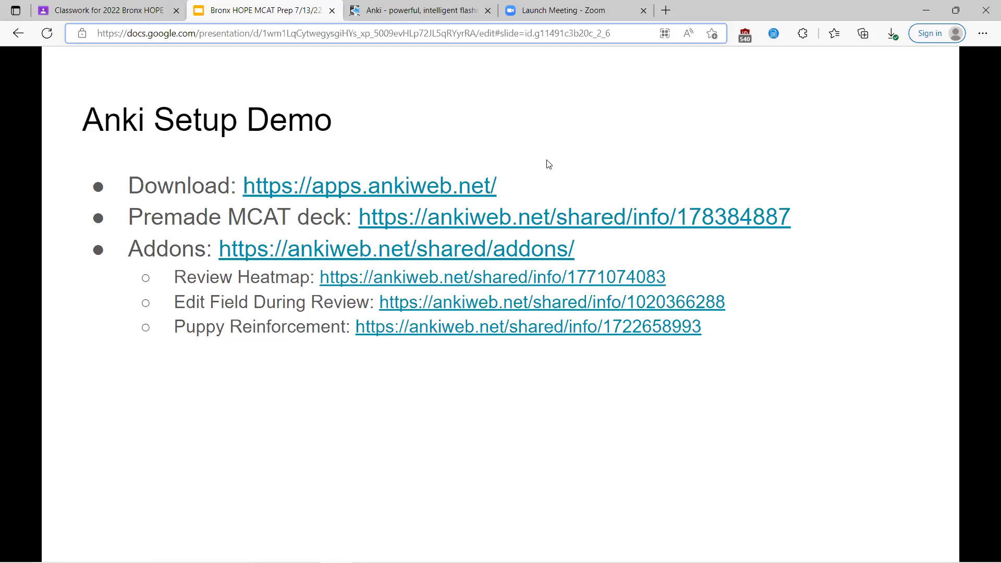
pyautogui.click(470, 218)
# Examine the MCAT Milesdown shared deck page, including its description, sample notes, download section and reviews.
pyautogui.scroll(-2, 423, 183)
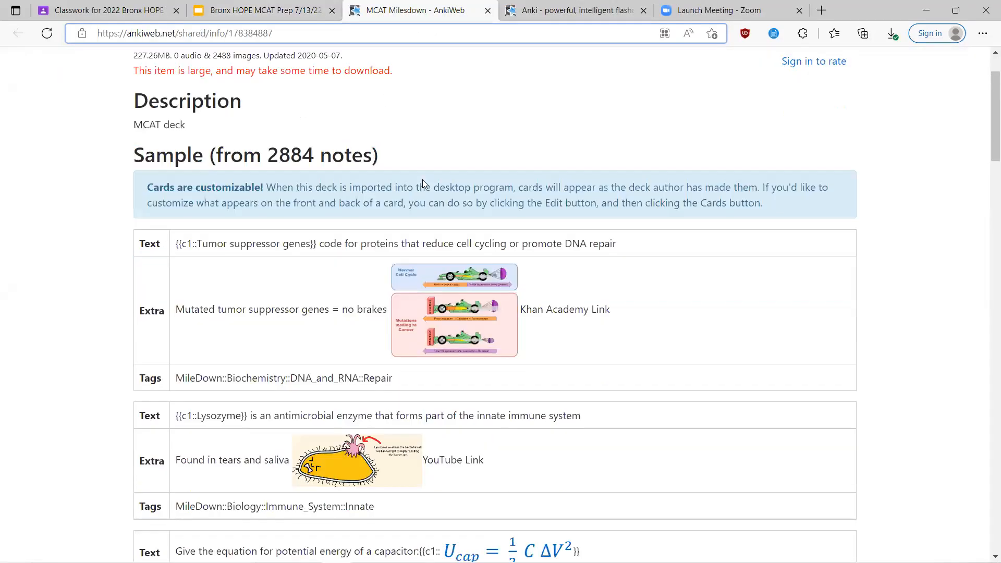
pyautogui.scroll(-1, 422, 181)
pyautogui.scroll(2, 422, 181)
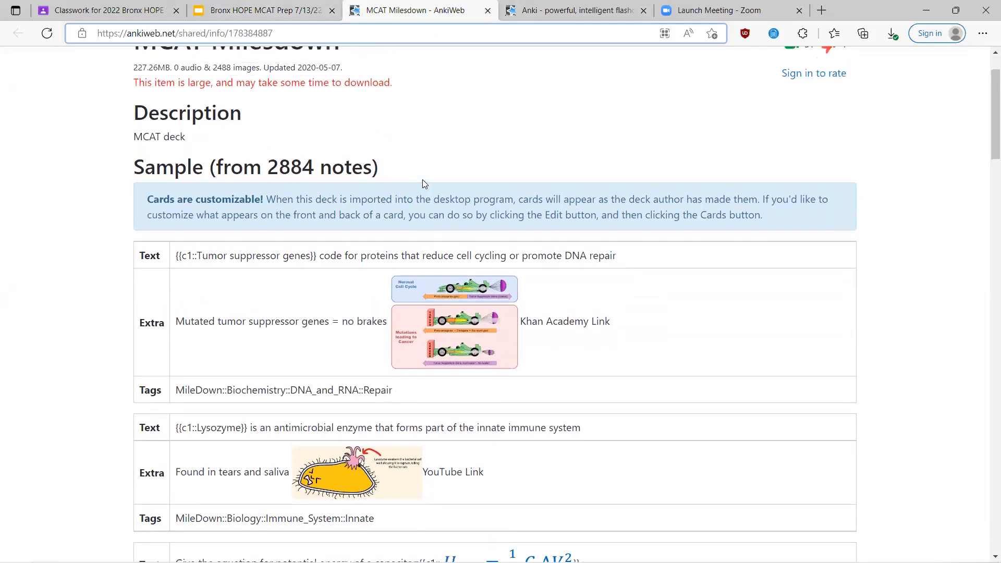
pyautogui.scroll(2, 633, 138)
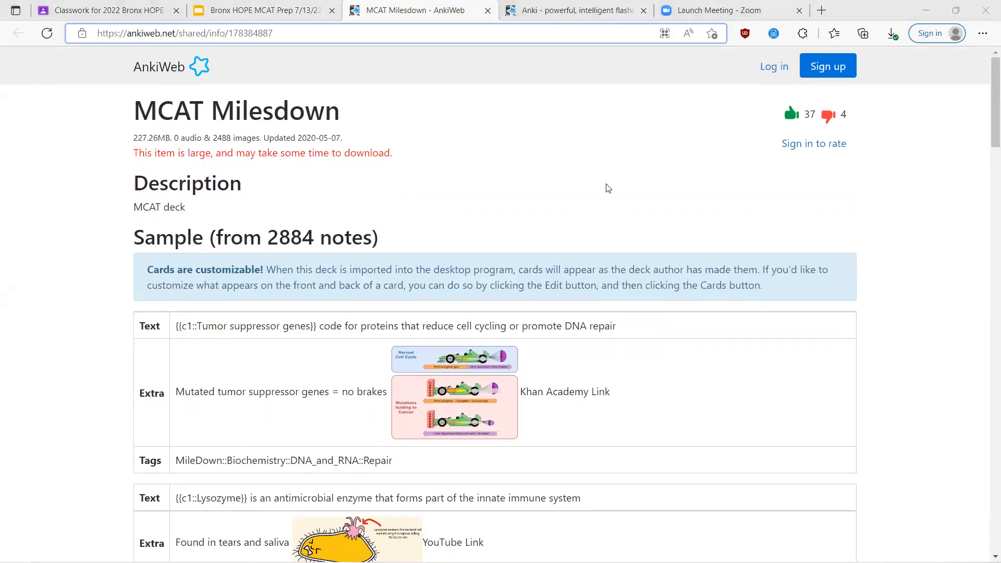
pyautogui.scroll(-2, 606, 184)
pyautogui.scroll(1, 606, 184)
pyautogui.scroll(1, 481, 179)
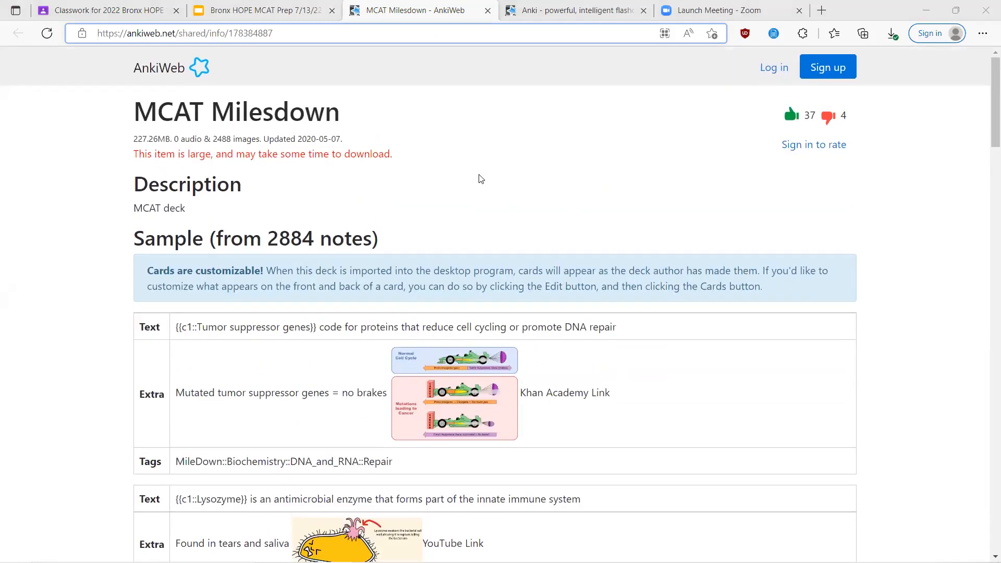
pyautogui.scroll(-10, 481, 179)
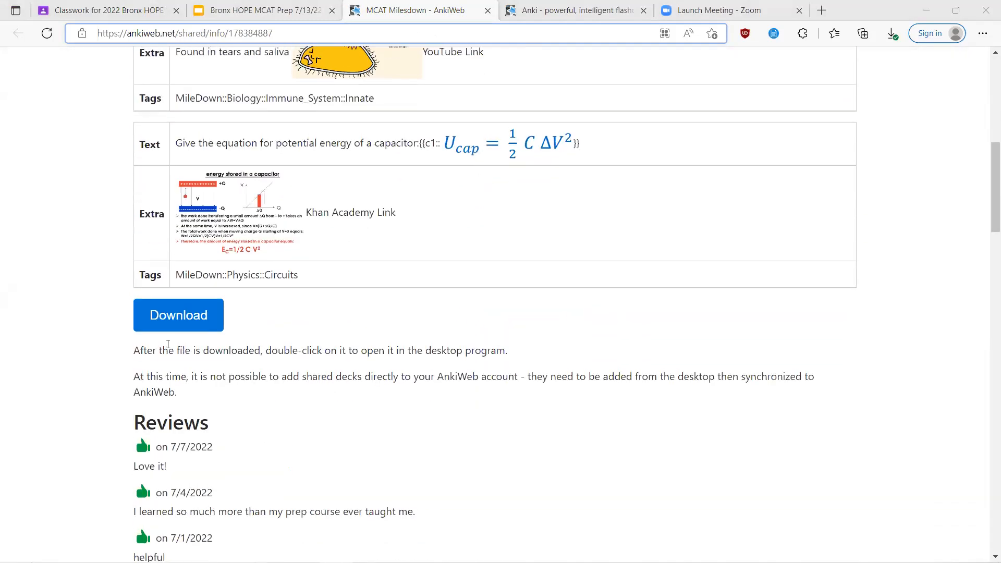
pyautogui.scroll(8, 353, 315)
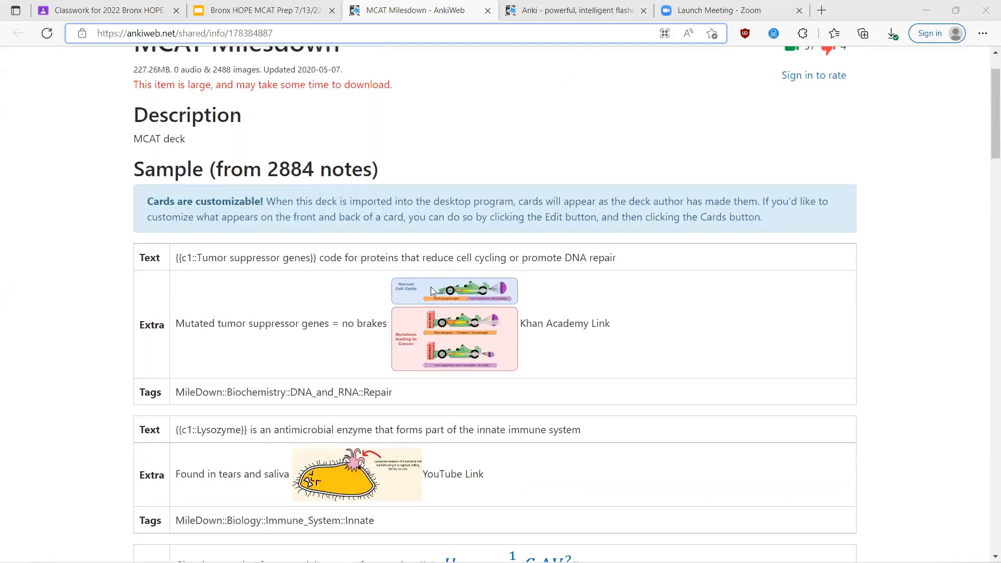
# Switch to Anki, import the MileDowns_MCAT_guide deck package from the Downloads folder, and close the import report.
pyautogui.moveTo(415, 538)
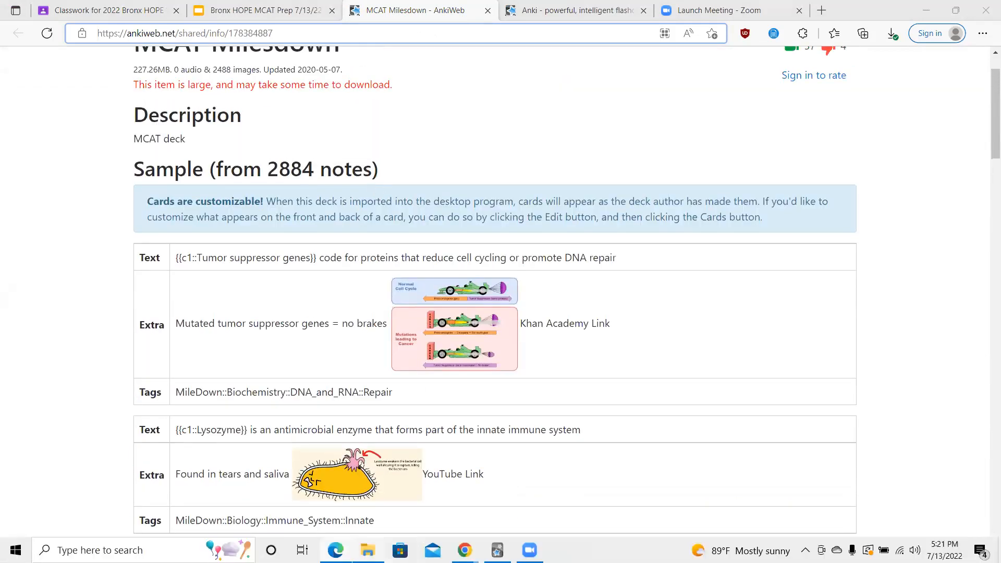
pyautogui.click(368, 550)
pyautogui.click(51, 237)
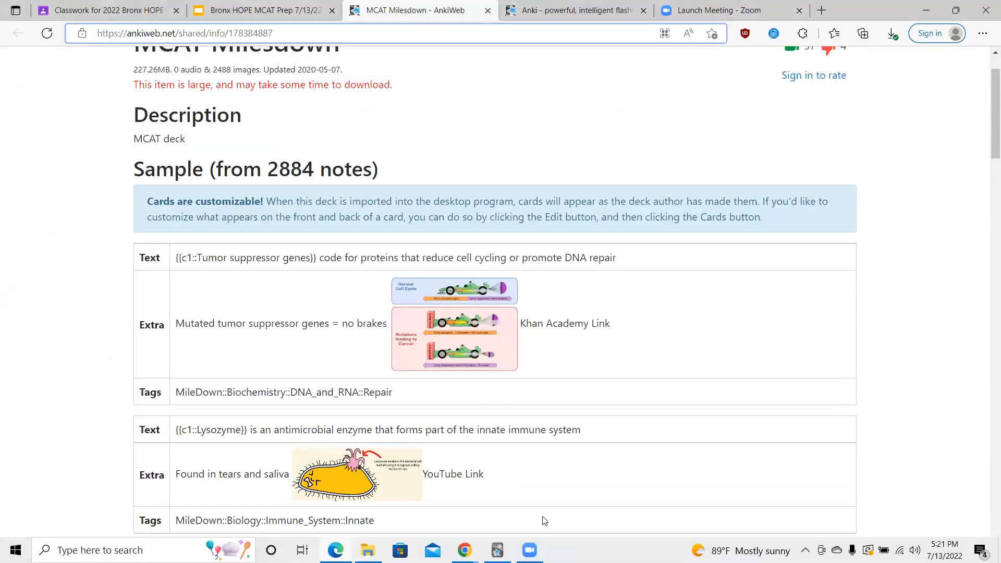
pyautogui.click(497, 550)
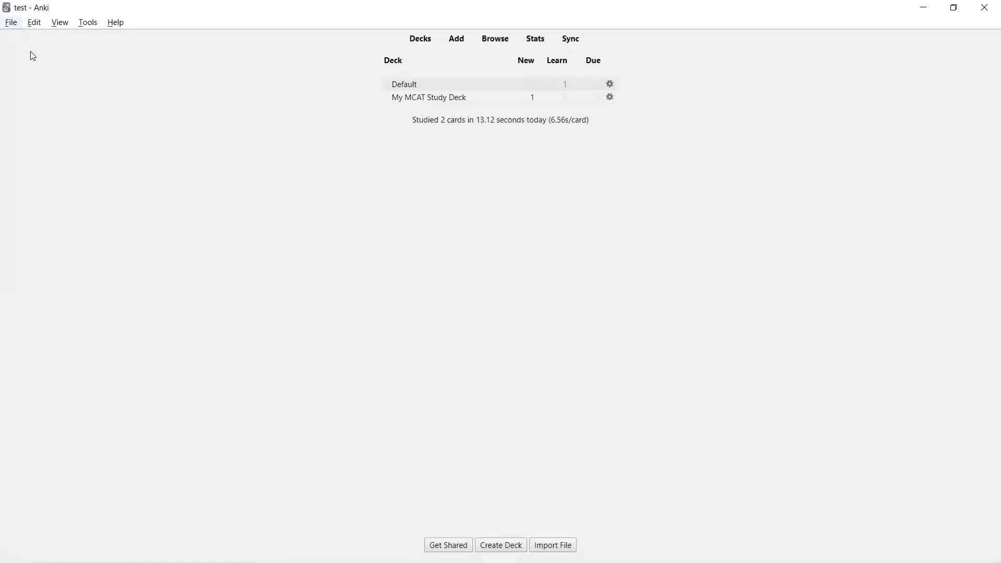
pyautogui.click(10, 24)
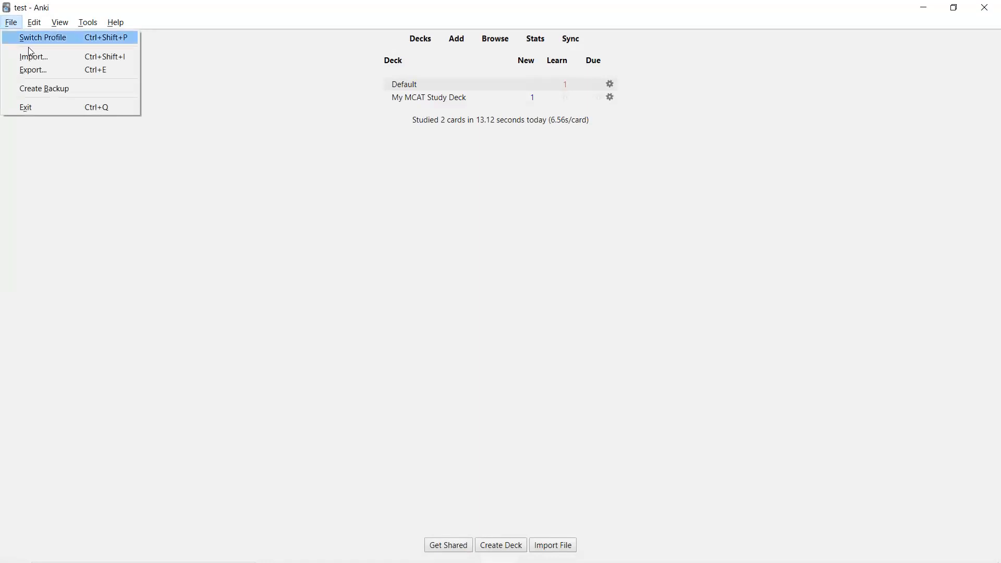
pyautogui.click(35, 62)
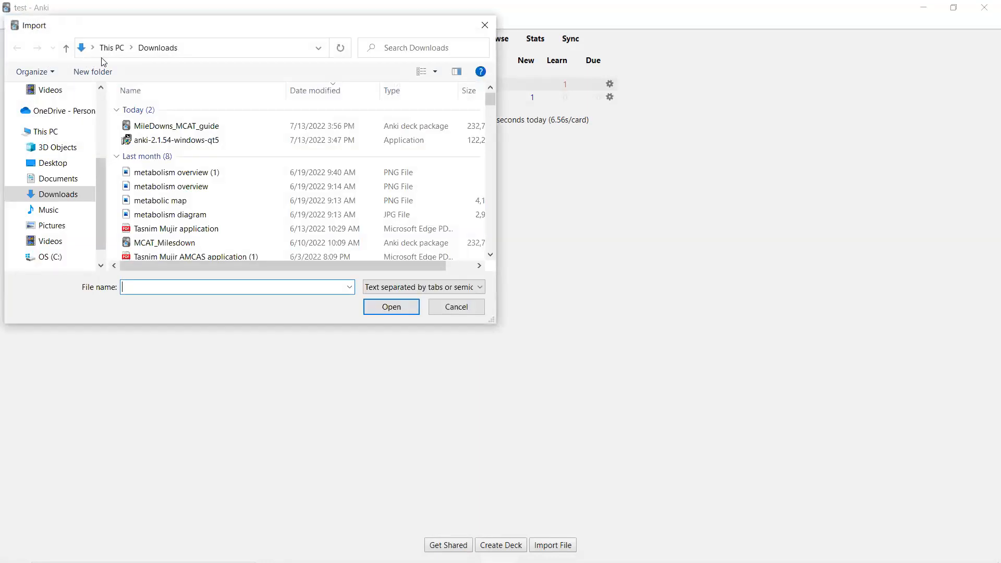
pyautogui.click(203, 126)
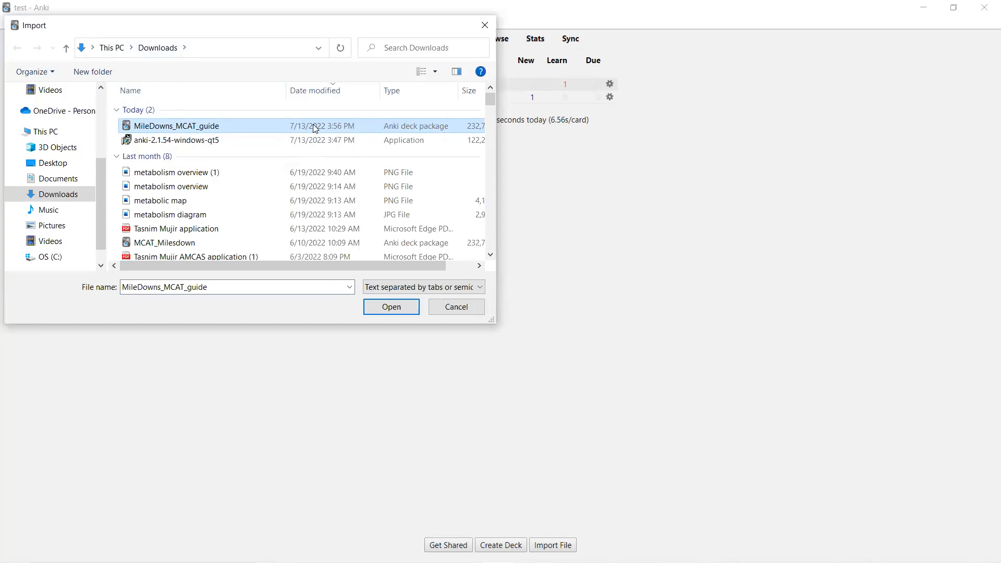
pyautogui.click(385, 311)
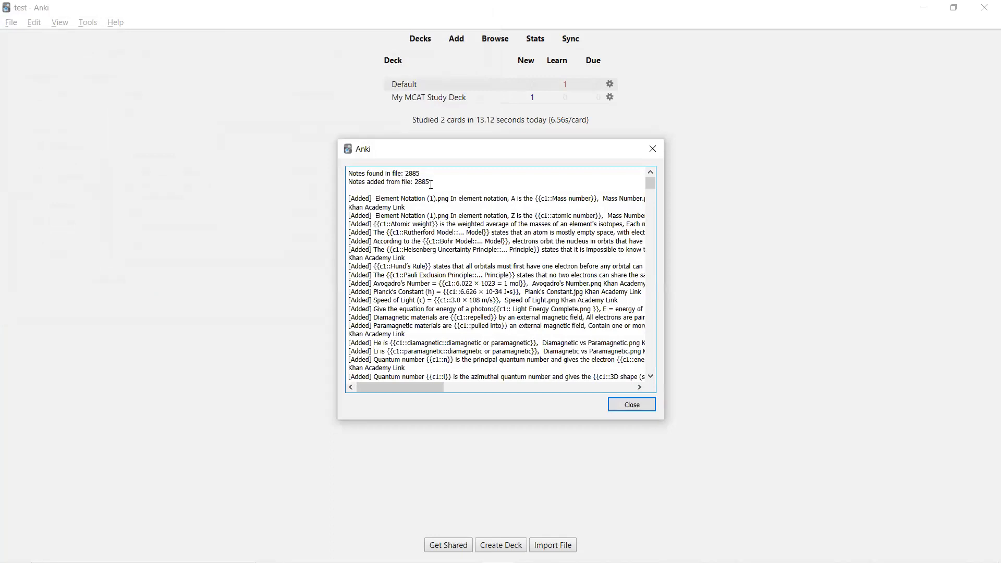
pyautogui.click(631, 407)
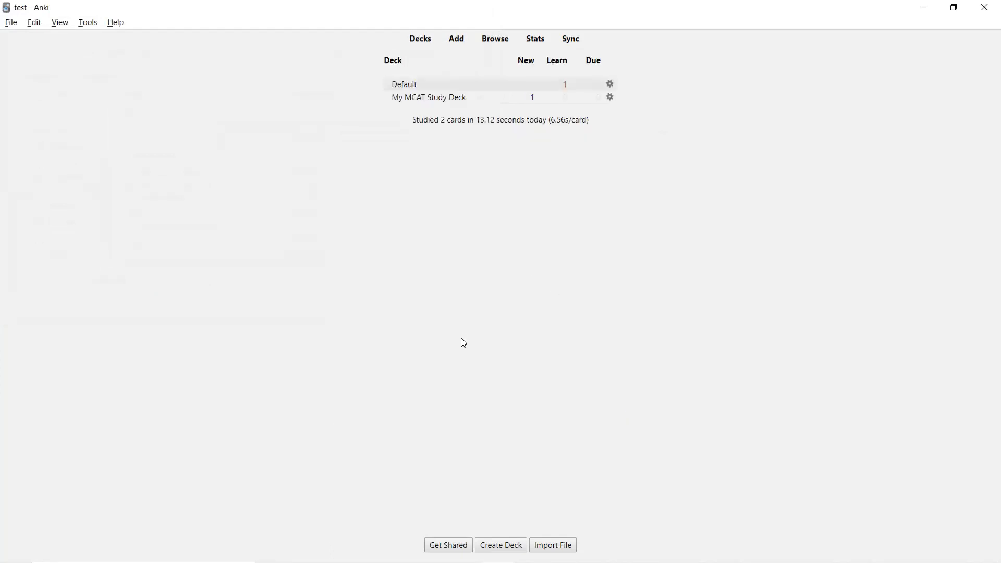
# Close the Anki window and show the Anki Setup Demo slide in Microsoft Edge.
pyautogui.doubleClick(655, 14)
pyautogui.click(669, 21)
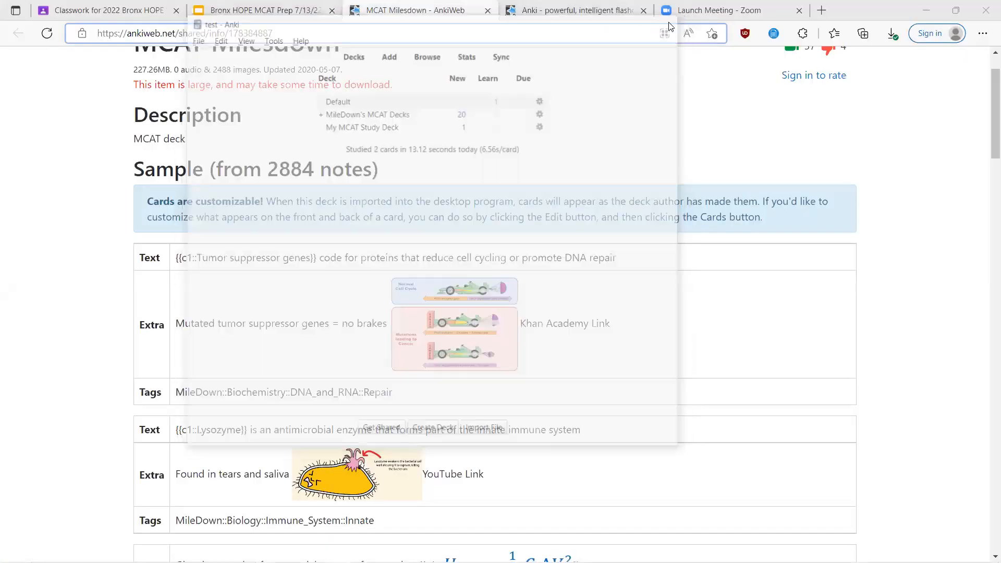
pyautogui.click(417, 37)
pyautogui.click(564, 143)
pyautogui.click(751, 237)
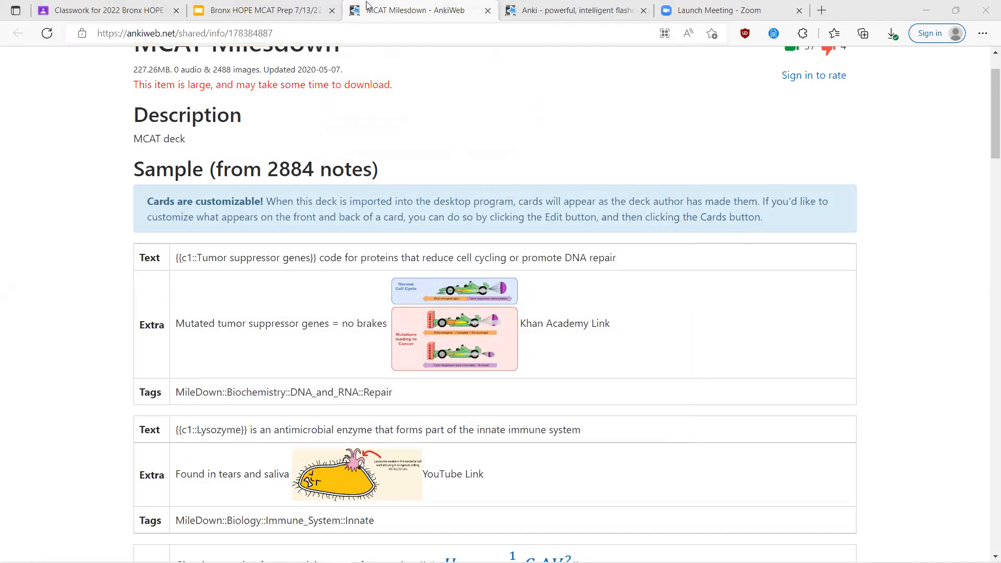
pyautogui.click(264, 8)
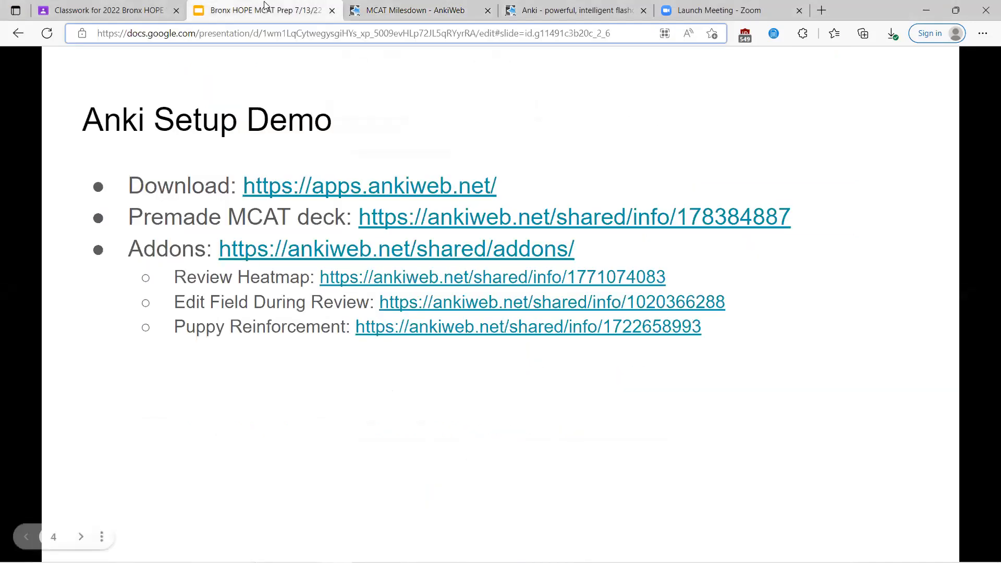
# Launch Anki again with the test profile and maximize its window.
pyautogui.moveTo(581, 562)
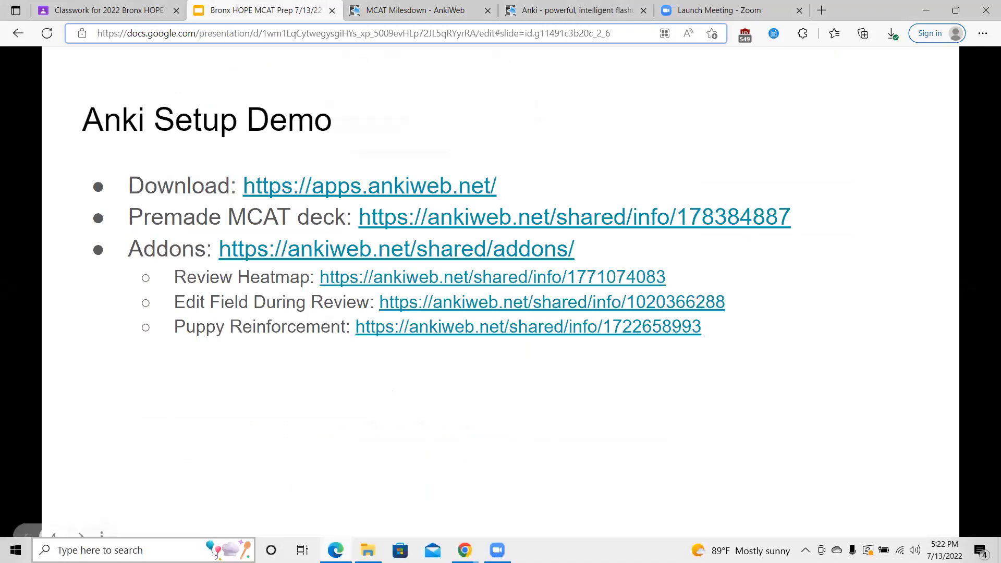
pyautogui.click(16, 550)
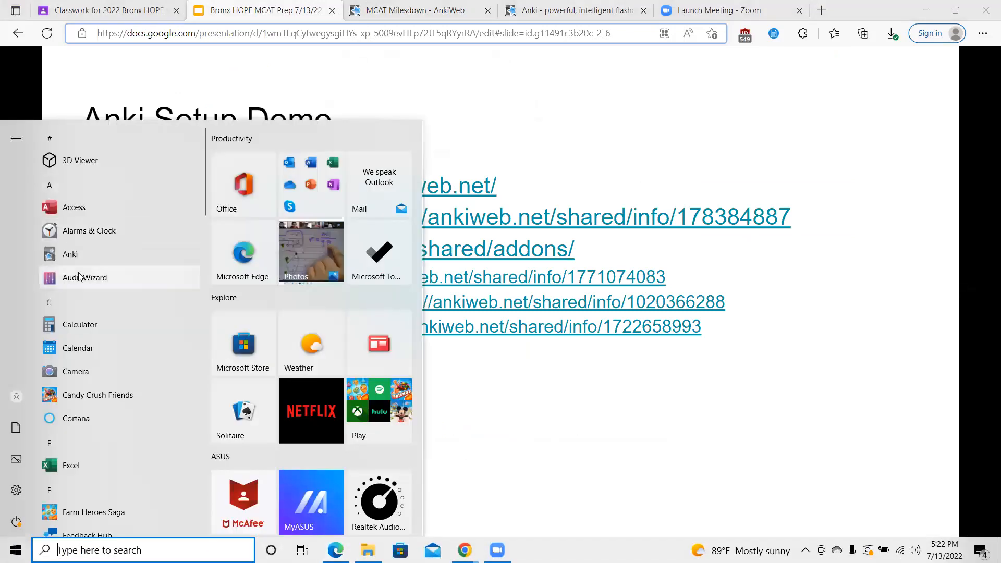
pyautogui.click(74, 251)
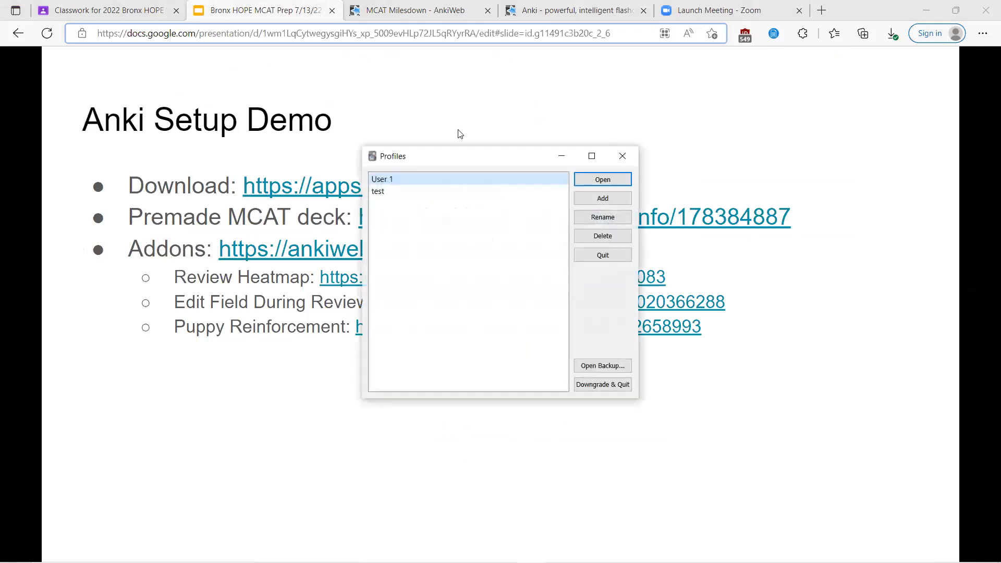
pyautogui.click(549, 196)
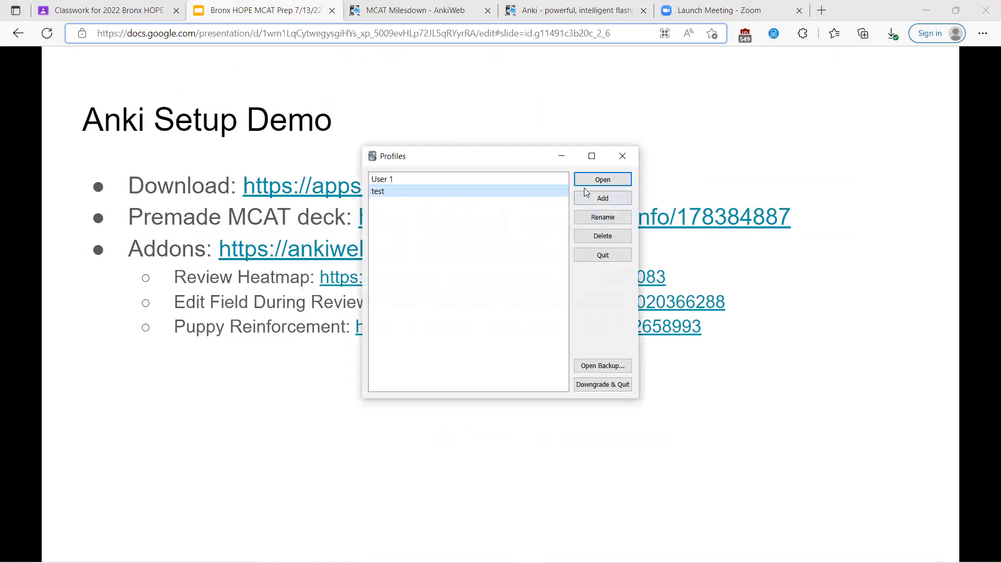
pyautogui.click(597, 183)
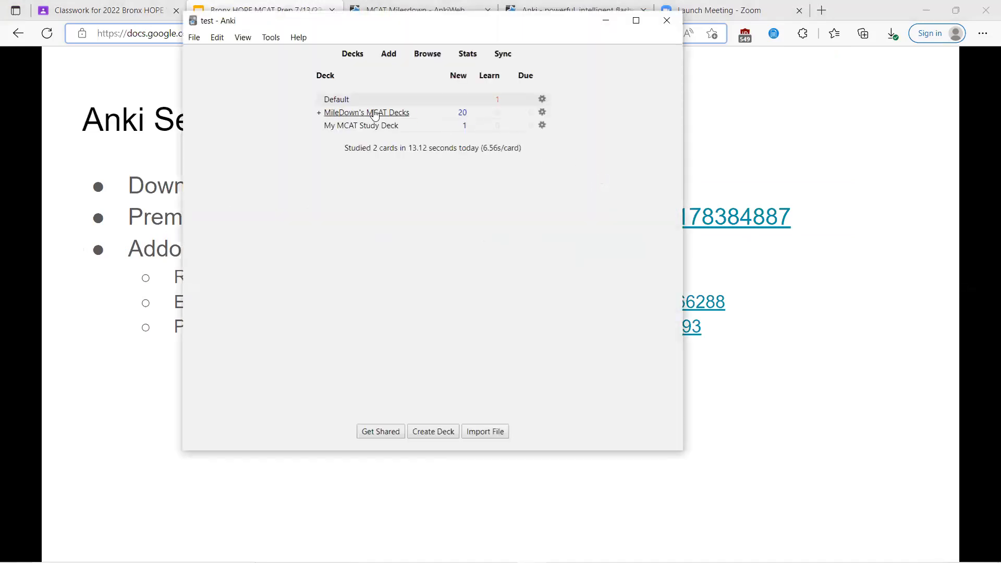
pyautogui.click(636, 21)
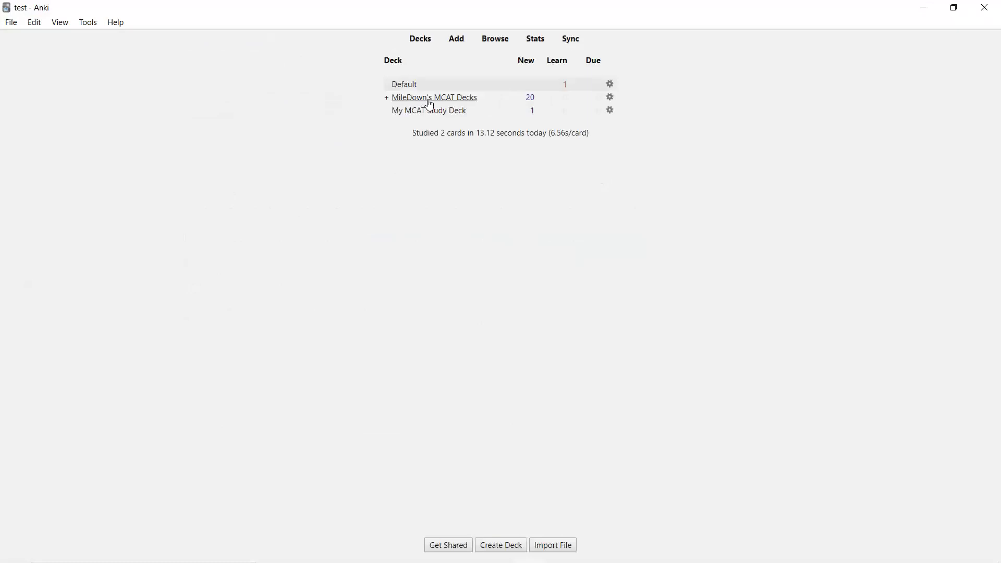
# Expand MileDown's MCAT Decks, study its first card on reaction order, and rate it Again.
pyautogui.click(390, 99)
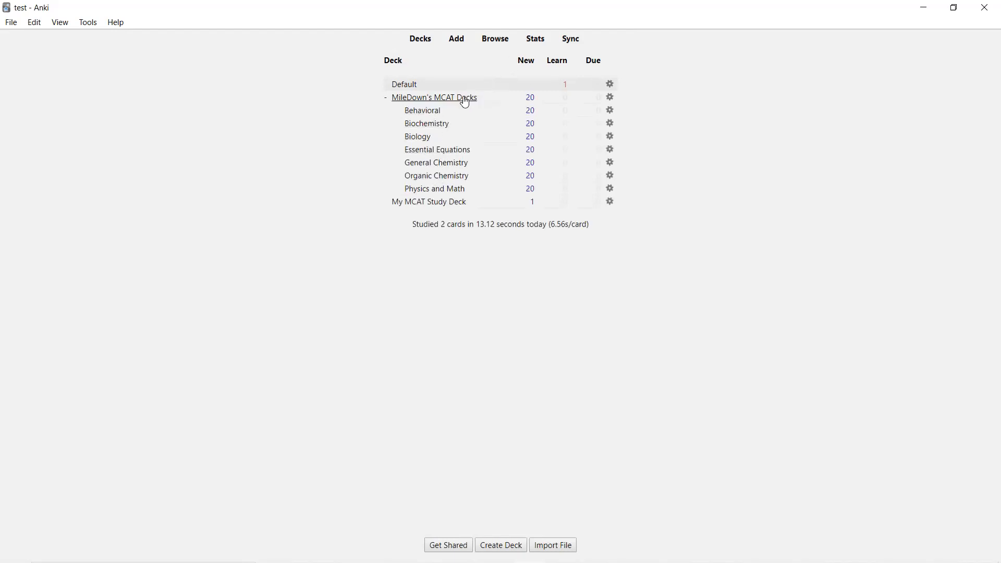
pyautogui.click(445, 99)
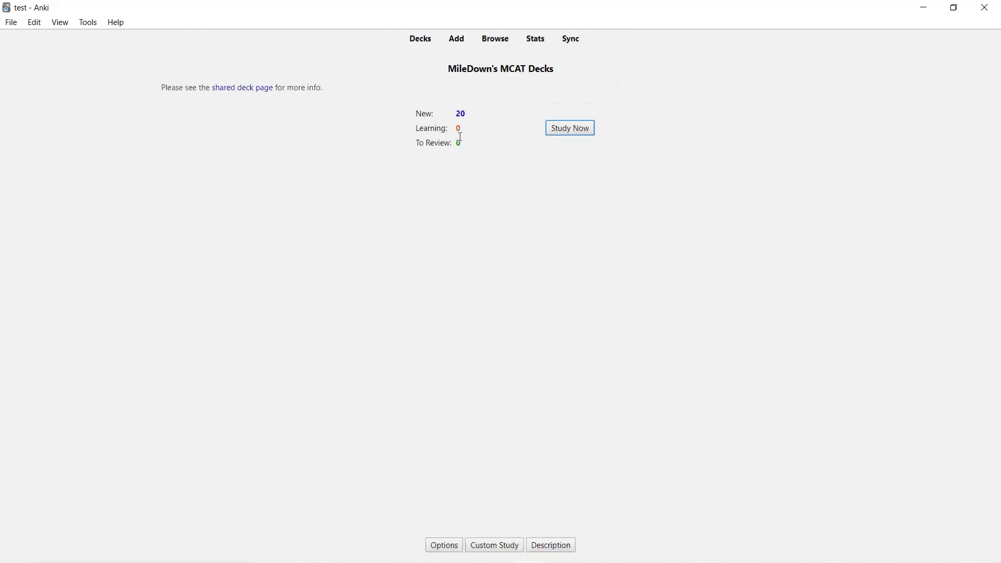
pyautogui.click(577, 128)
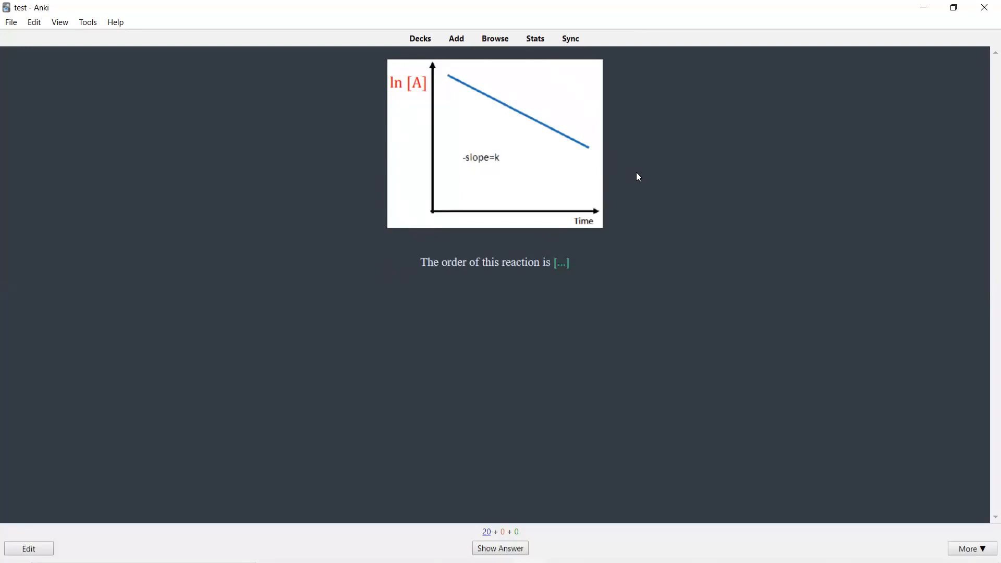
pyautogui.press('space')
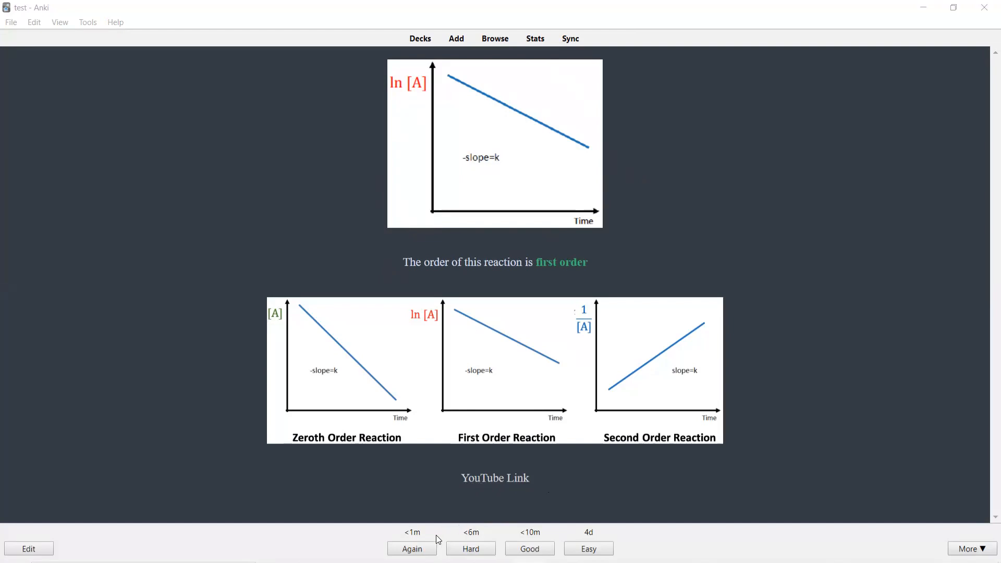
pyautogui.click(412, 549)
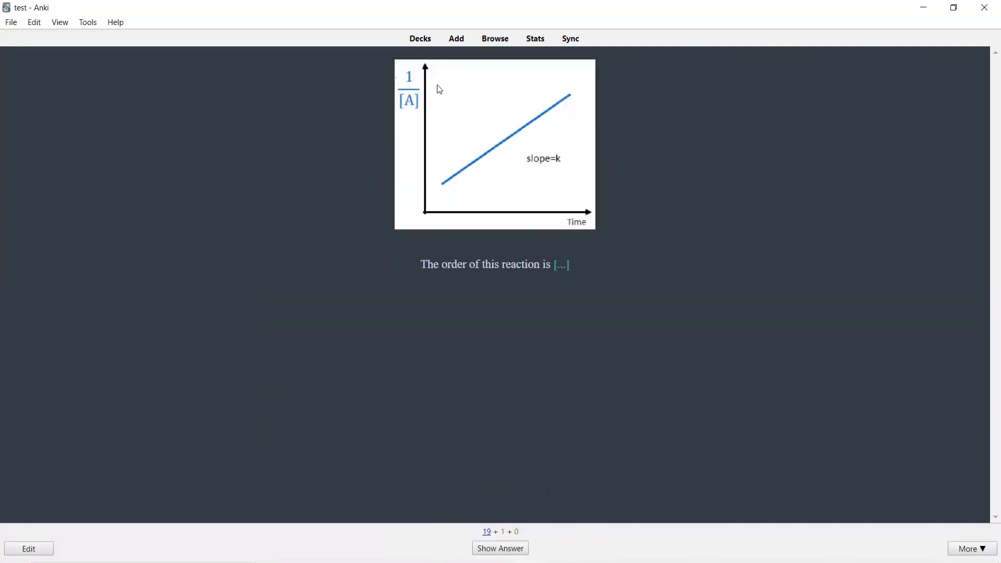
# Study the Biology subdeck's fetal hemoglobin card, revealing its answer and looking over the additional card actions.
pyautogui.click(421, 41)
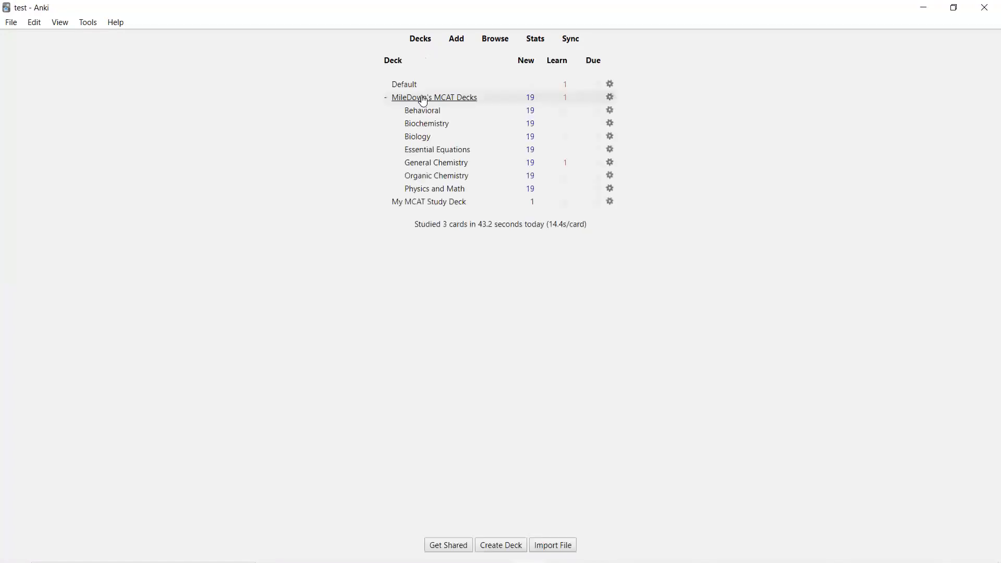
pyautogui.click(420, 138)
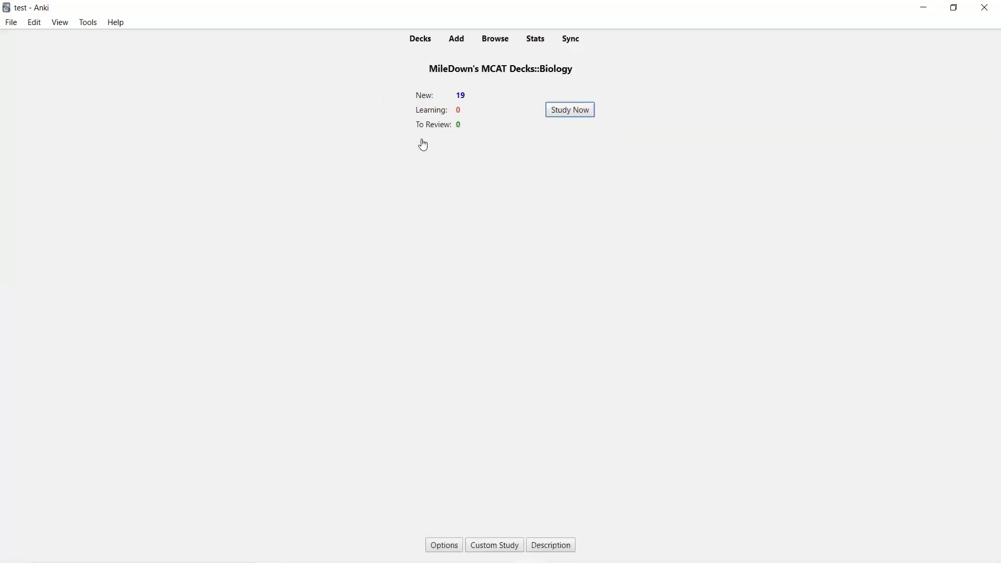
pyautogui.click(562, 114)
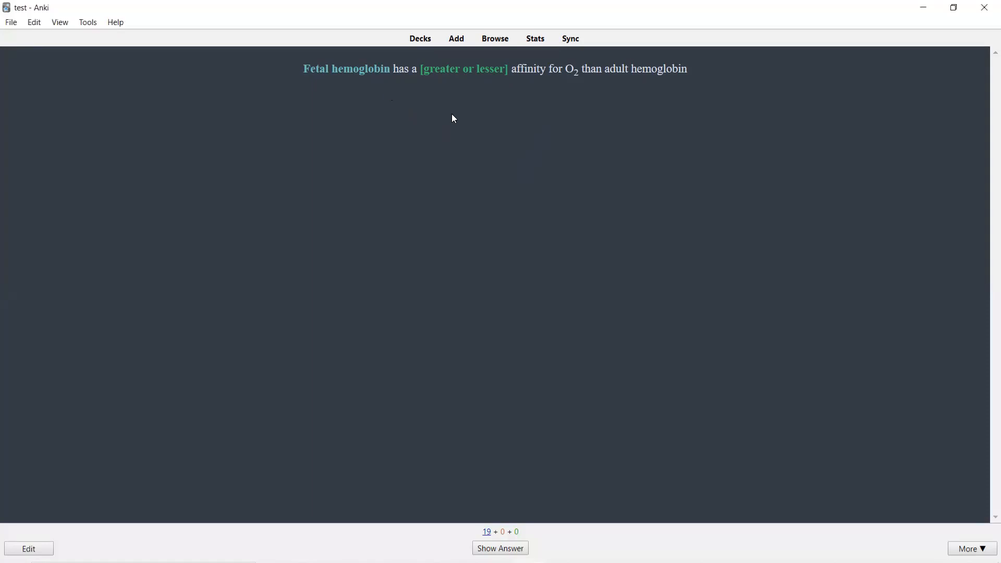
pyautogui.press('space')
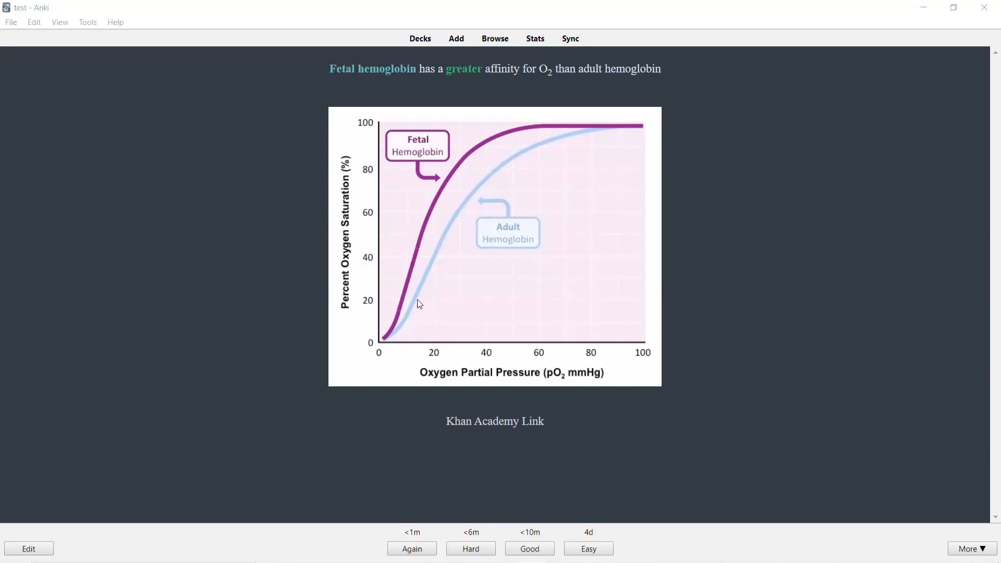
pyautogui.click(974, 548)
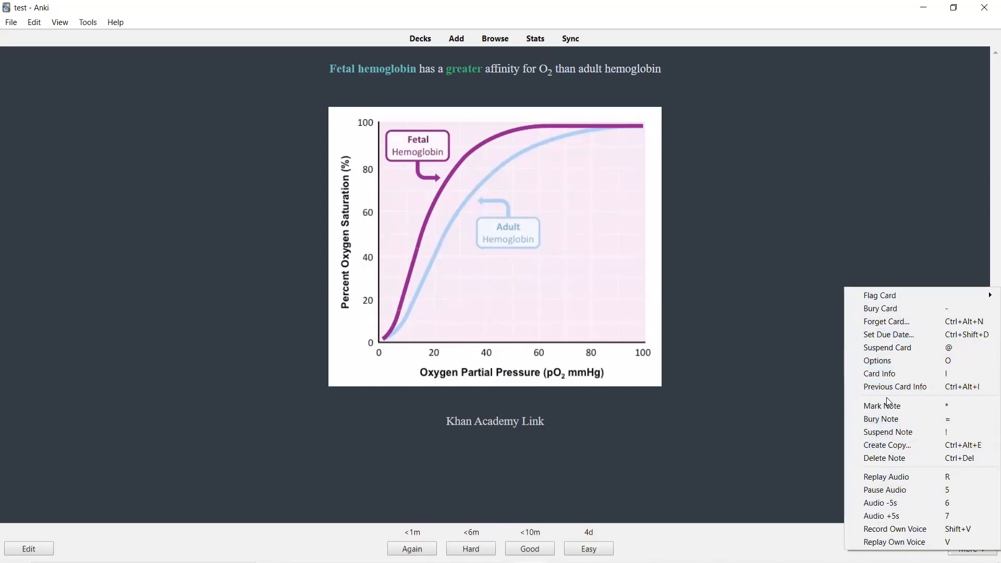
pyautogui.click(772, 472)
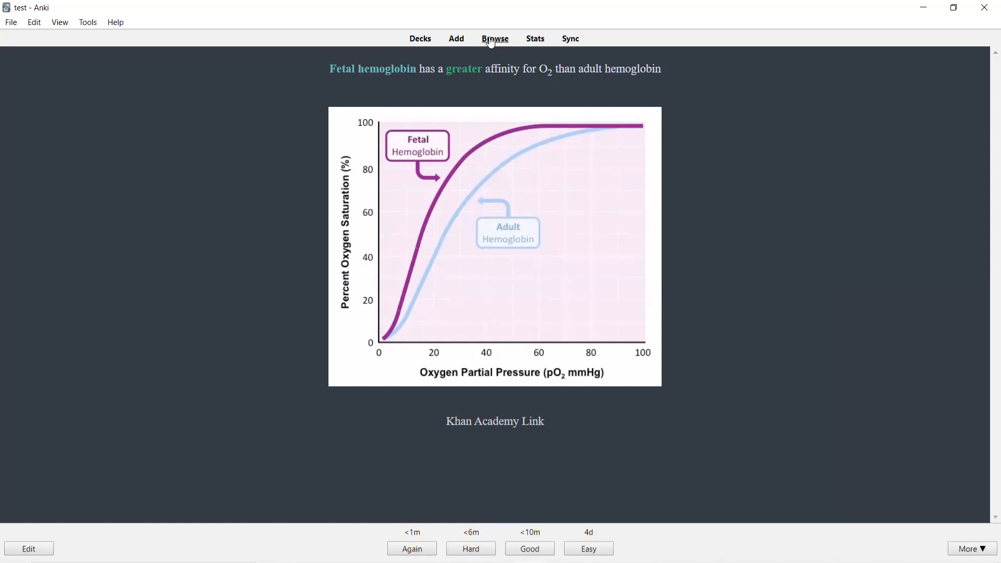
# Open the fetal hemoglobin note in a maximized editor and point out the "::greater or lesser" hint in the c1 cloze.
pyautogui.click(29, 549)
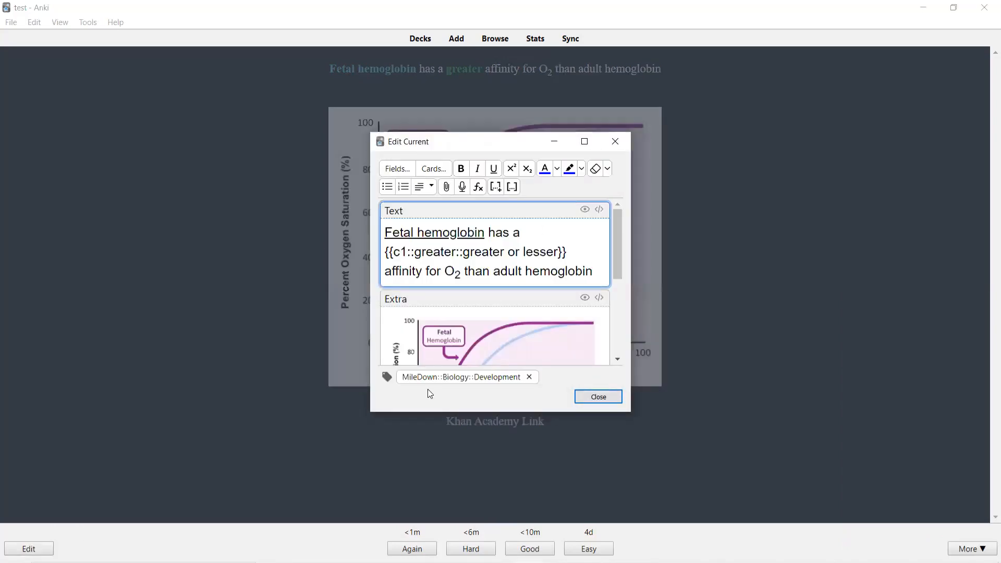
pyautogui.click(585, 142)
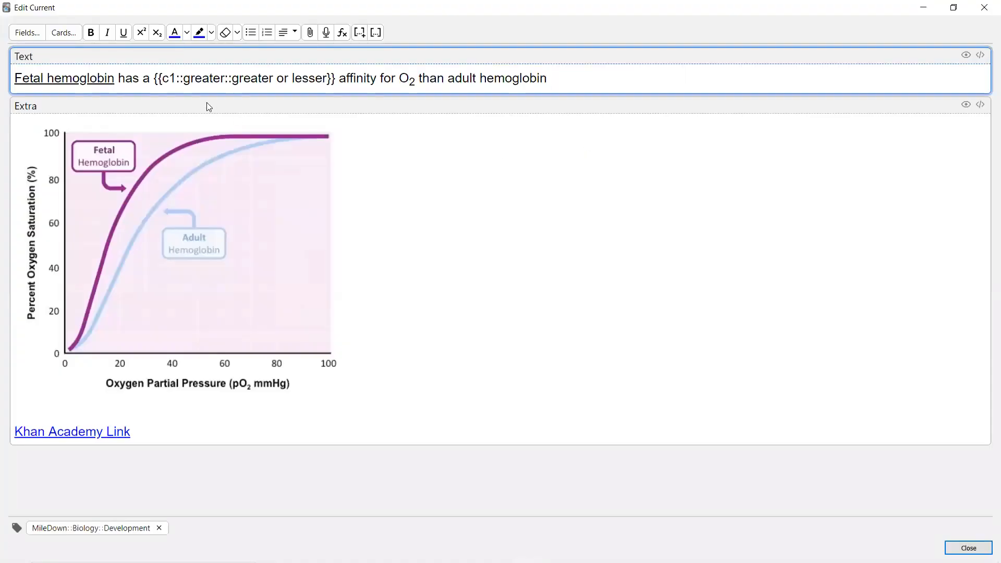
pyautogui.moveTo(228, 78); pyautogui.dragTo(326, 78)
pyautogui.click(223, 79)
pyautogui.moveTo(225, 79); pyautogui.dragTo(328, 78)
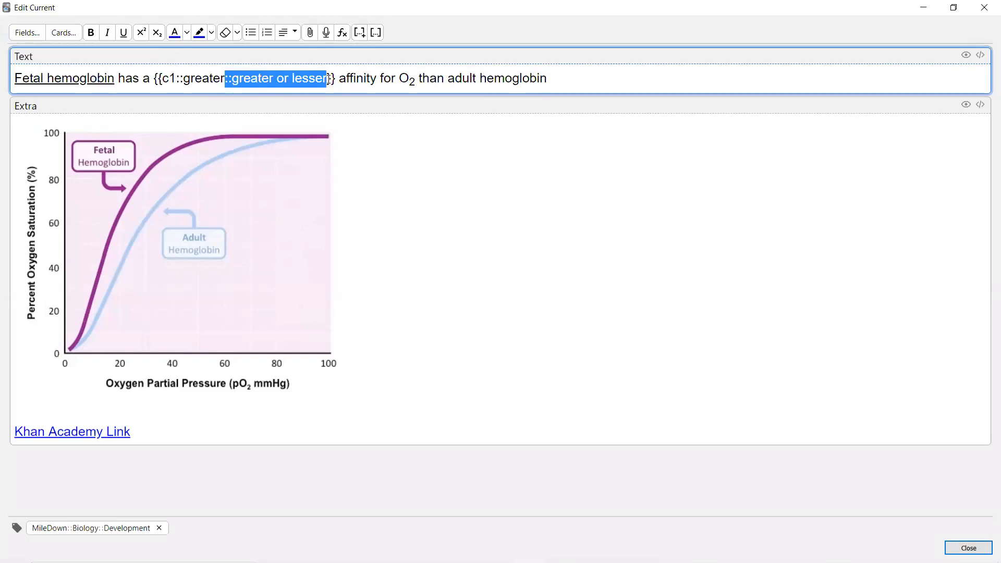
pyautogui.click(447, 80)
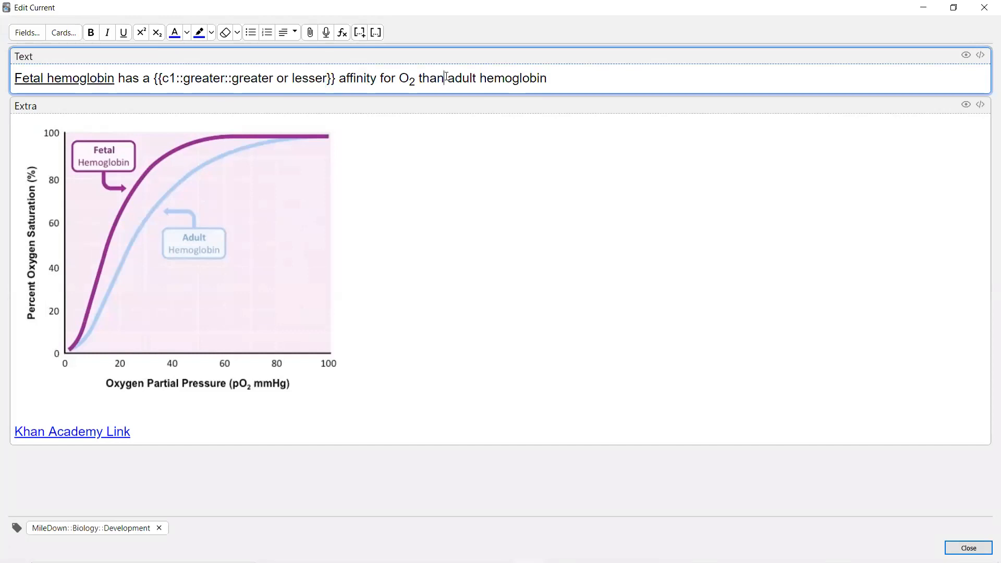
# Turn "O2" in the note's Text field into a new c2 cloze deletion.
pyautogui.click(401, 79)
pyautogui.moveTo(402, 79); pyautogui.dragTo(417, 79)
pyautogui.hotkey('ctrl', 'shift', 'c')
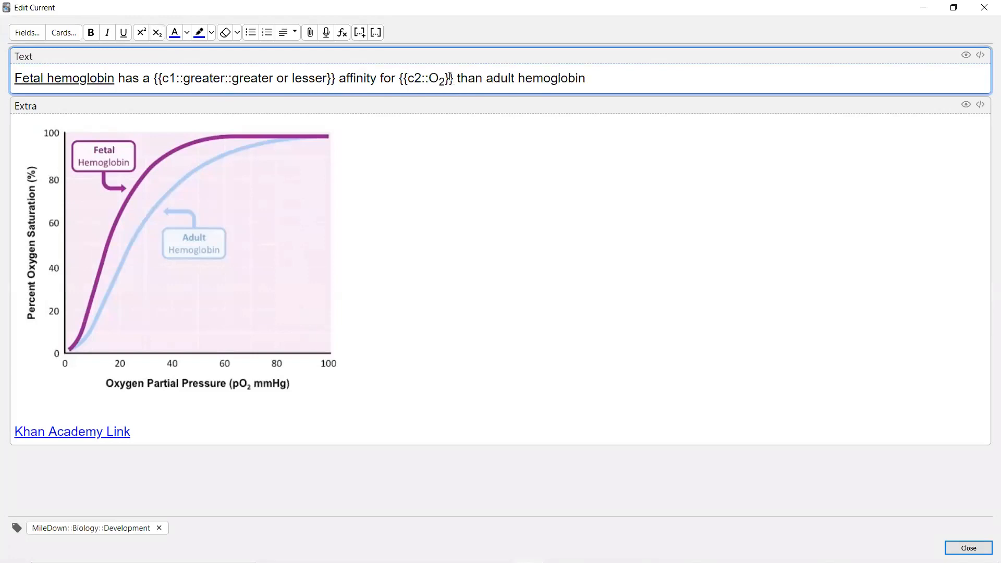
# Add the hint "::O2 or CO2?" inside the c2 cloze deletion in the Text field, after the O2 answer.
pyautogui.click(448, 77)
pyautogui.write('::')
pyautogui.hotkey('shift', 'Left')
pyautogui.hotkey('shift', 'Left')
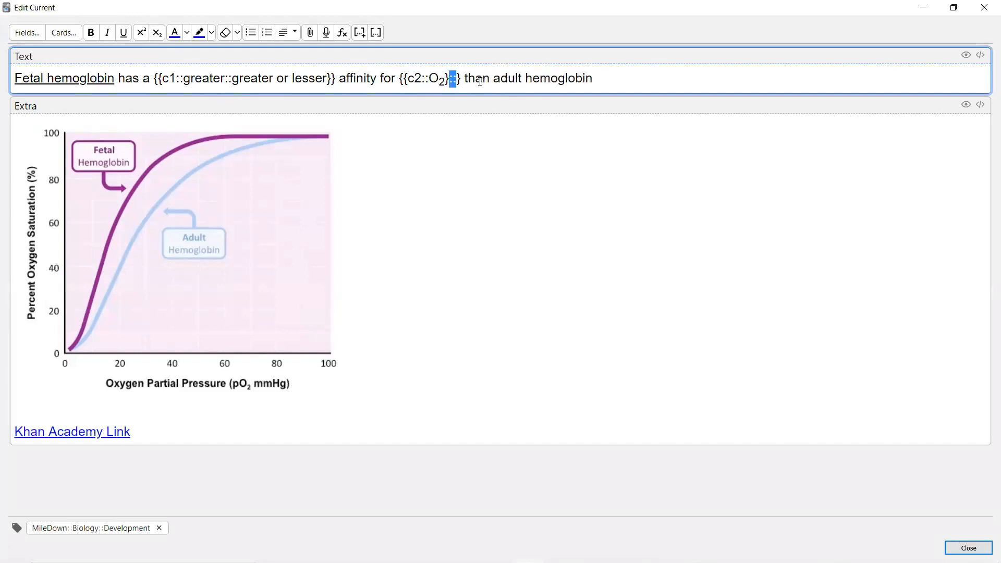
pyautogui.press('BackSpace')
pyautogui.write('::')
pyautogui.write('O2 or ')
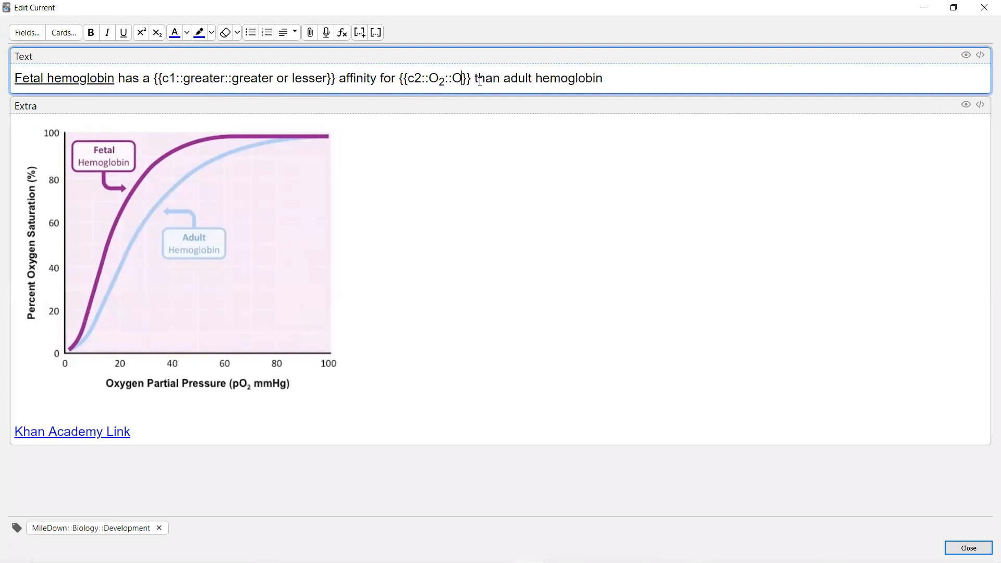
pyautogui.write('CO2')
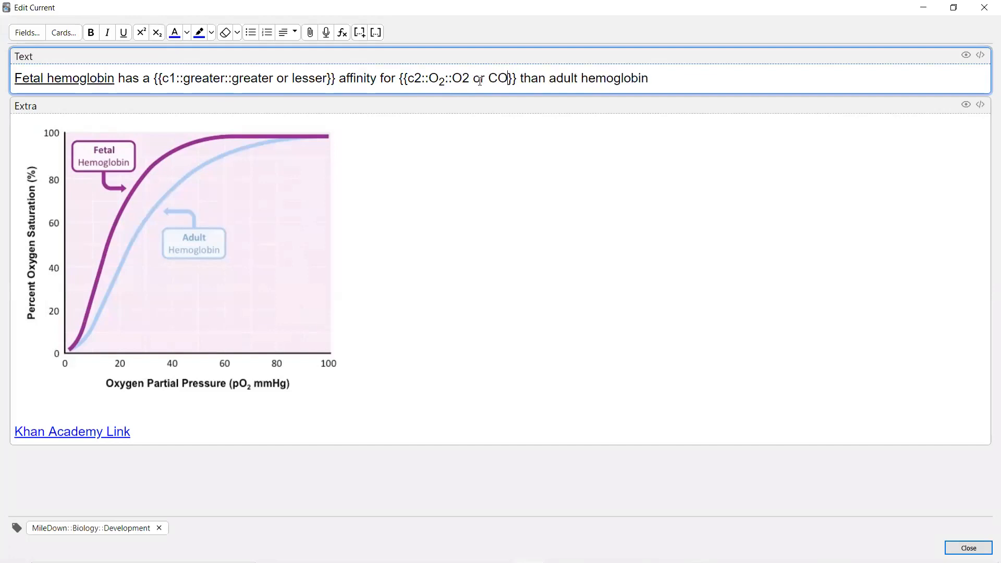
pyautogui.write('?')
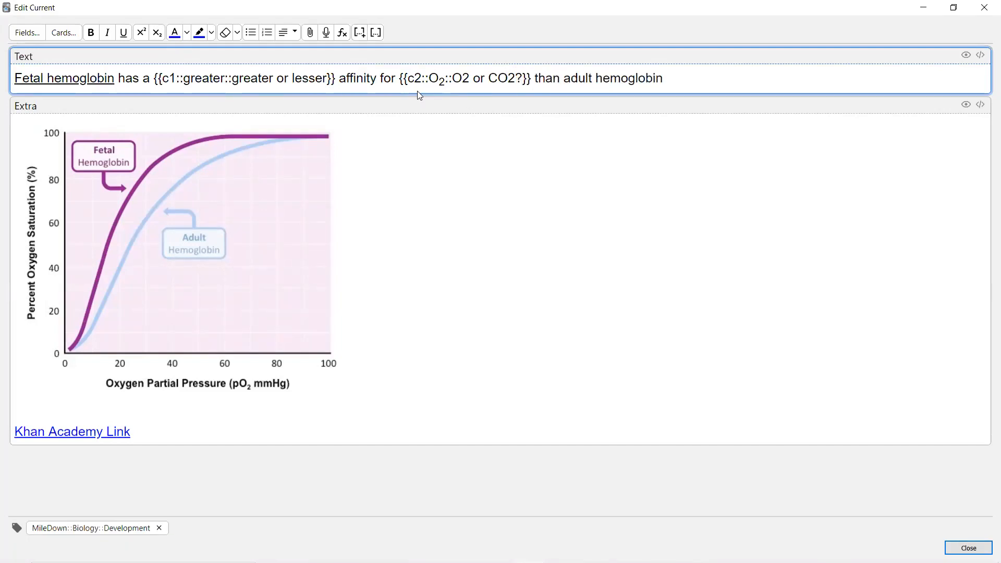
pyautogui.moveTo(404, 79); pyautogui.dragTo(518, 73)
pyautogui.click(469, 78)
# Look over the Extra field, the editor's remove-formatting options and the media attachment dialog without adding a file.
pyautogui.click(436, 226)
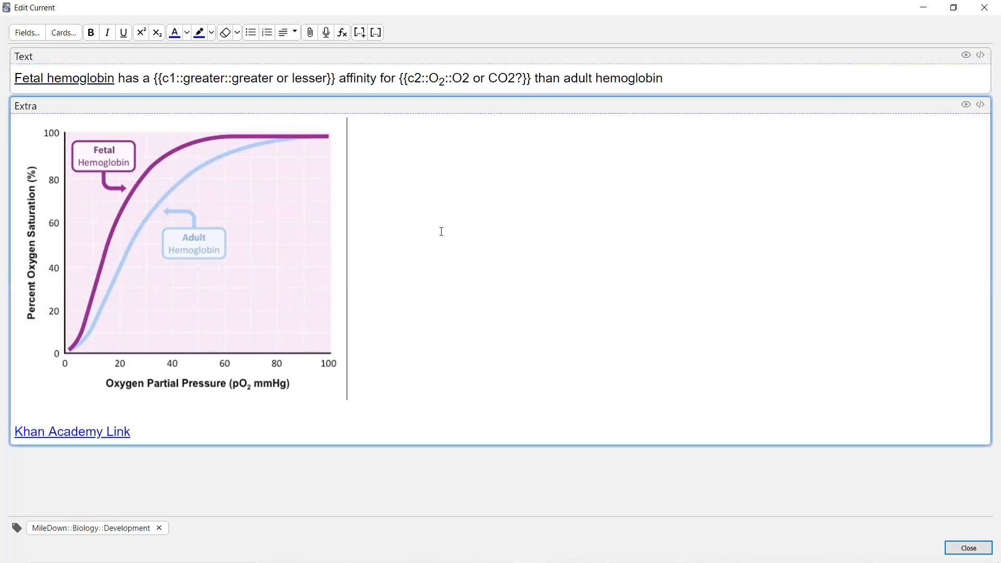
pyautogui.click(65, 431)
pyautogui.click(239, 35)
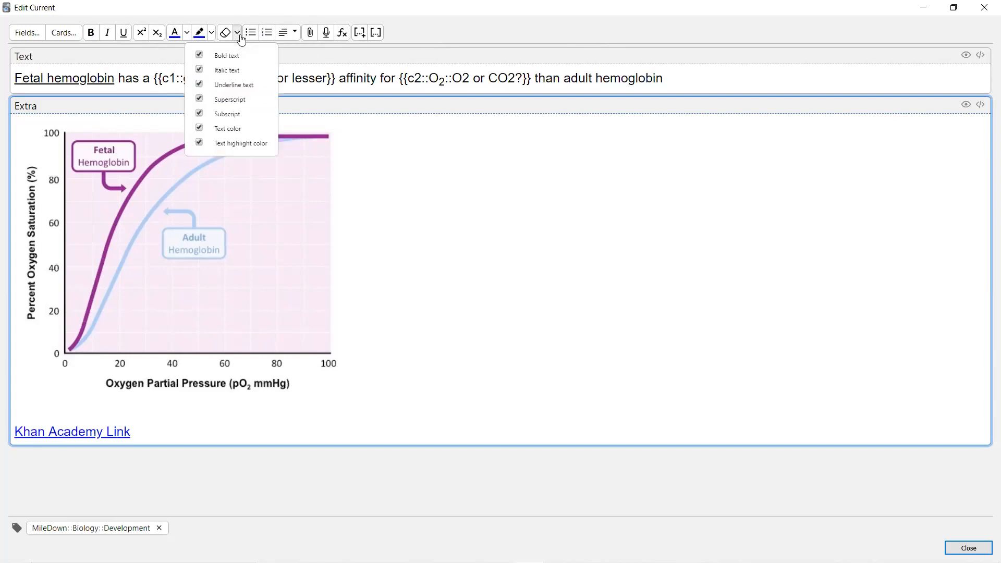
pyautogui.click(425, 29)
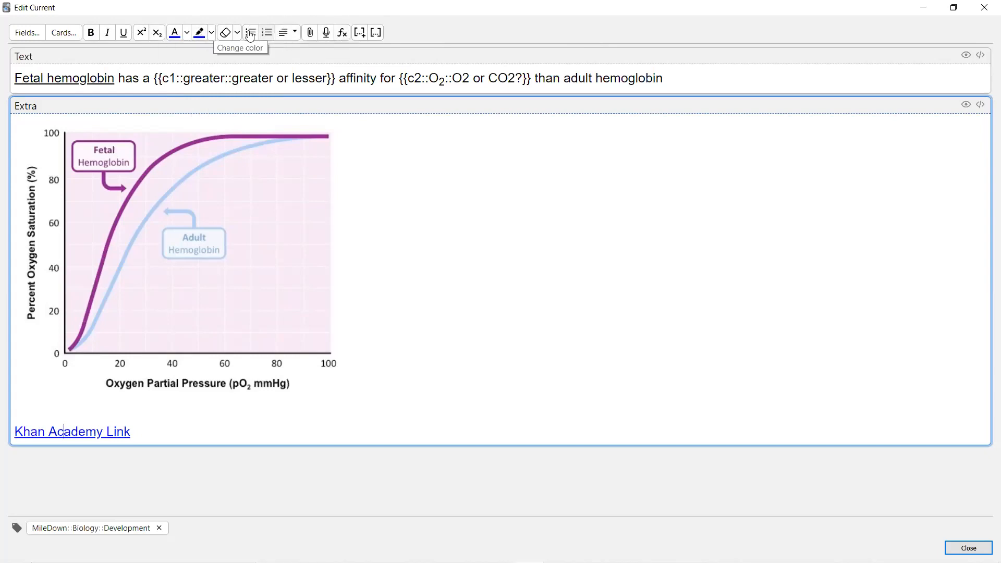
pyautogui.click(313, 35)
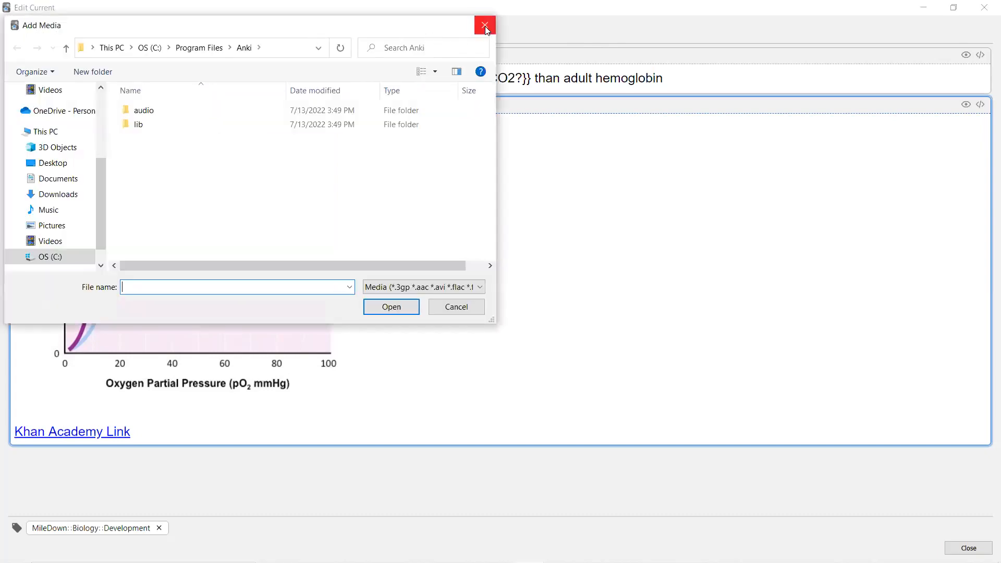
pyautogui.click(484, 30)
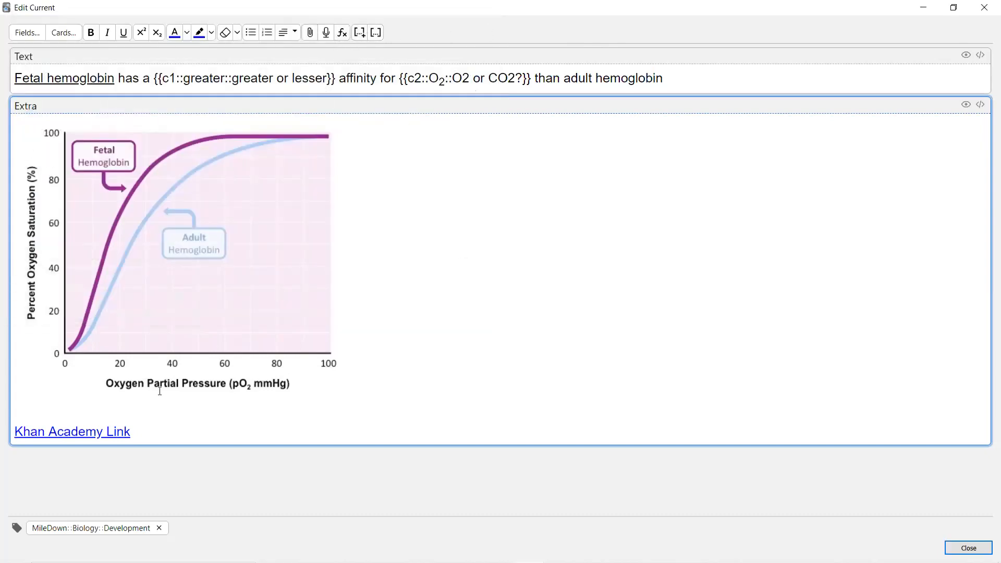
# Point out the note's Khan Academy link, cloze sentence and hemoglobin graph, and close the note editor.
pyautogui.click(118, 433)
pyautogui.moveTo(126, 78); pyautogui.dragTo(672, 79)
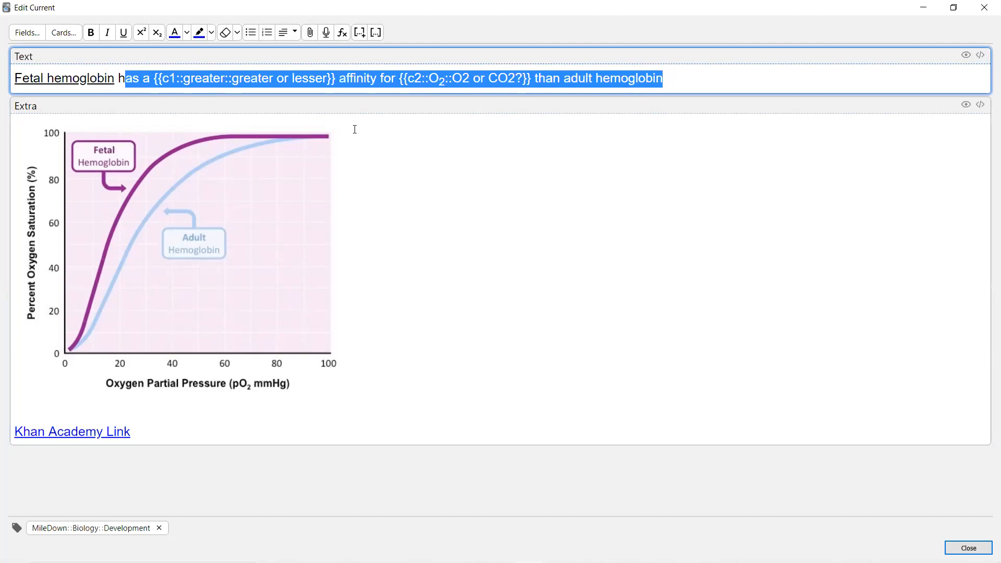
pyautogui.click(383, 134)
pyautogui.moveTo(253, 230); pyautogui.dragTo(197, 365)
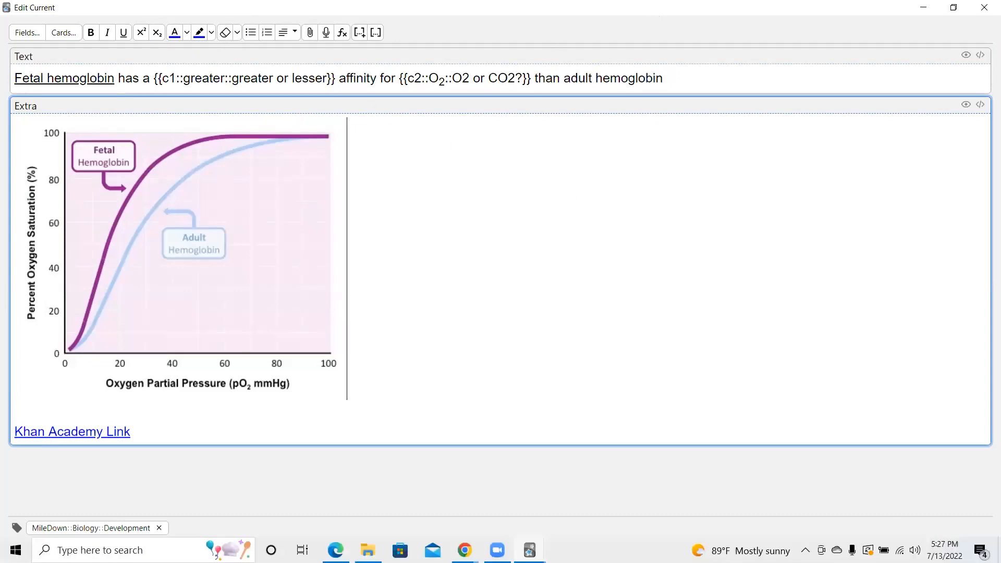
pyautogui.click(961, 546)
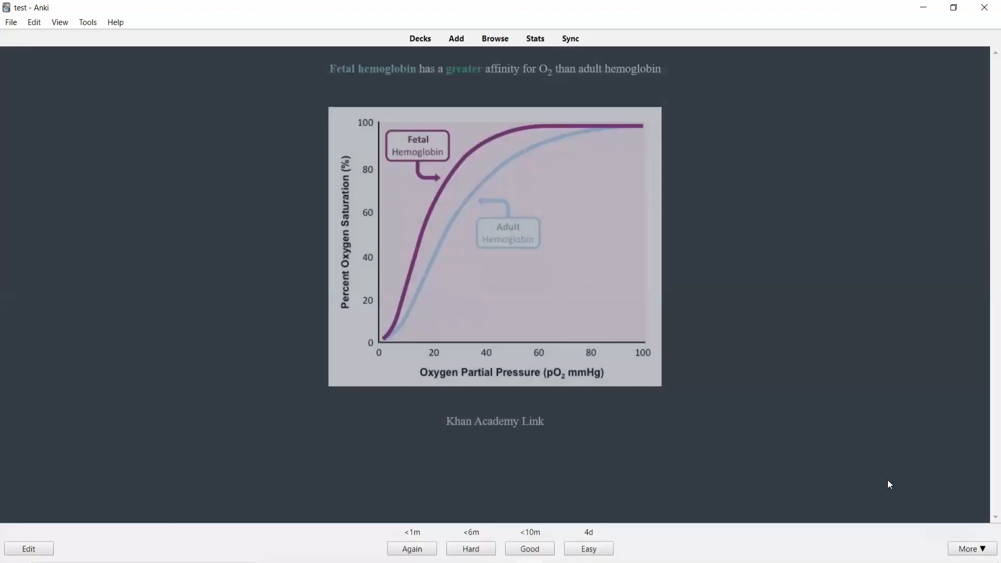
# Undo the initial rating of the fetal hemoglobin card and study its c1 and c2 cloze cards, rating each Good.
pyautogui.press('space')
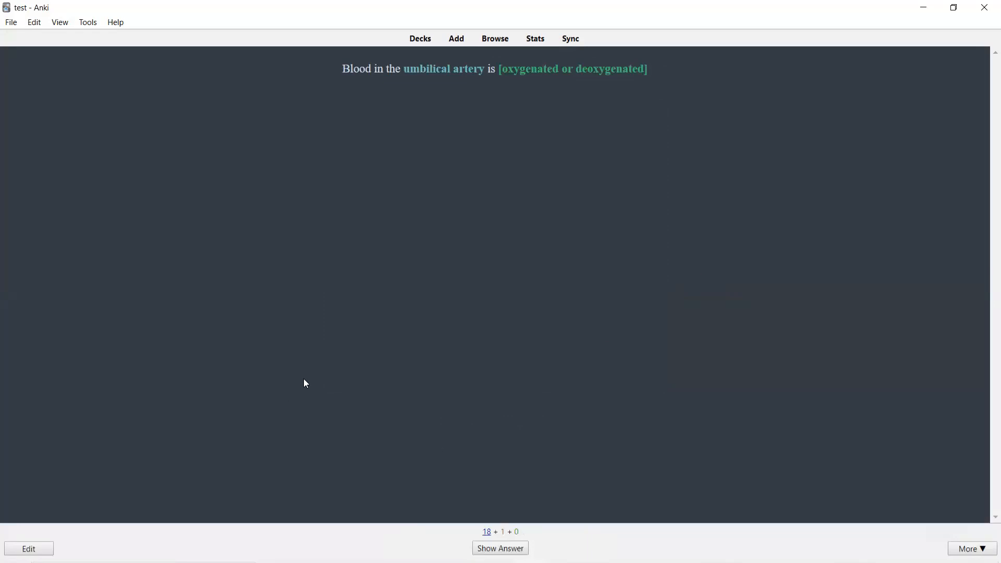
pyautogui.hotkey('ctrl', 'z')
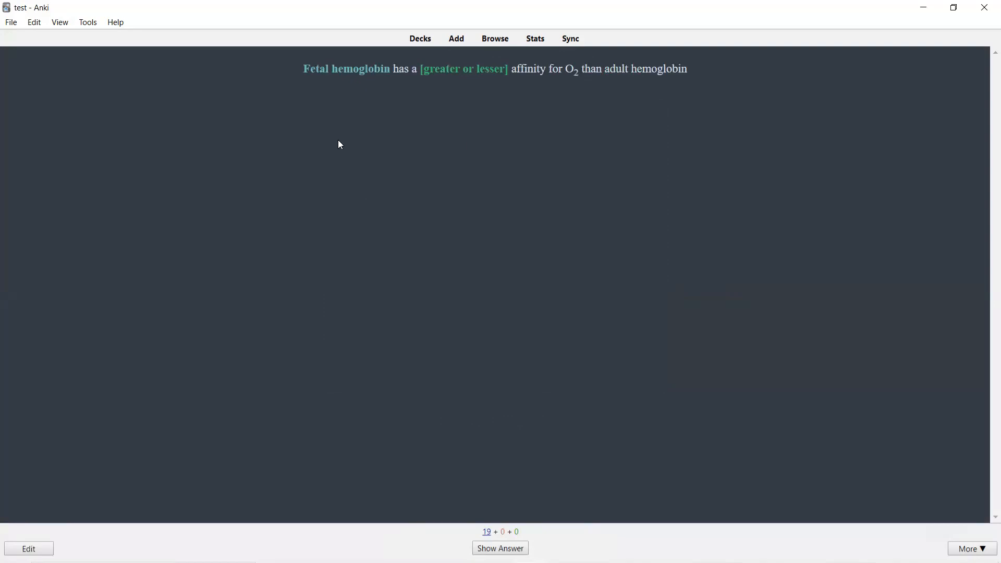
pyautogui.press('space')
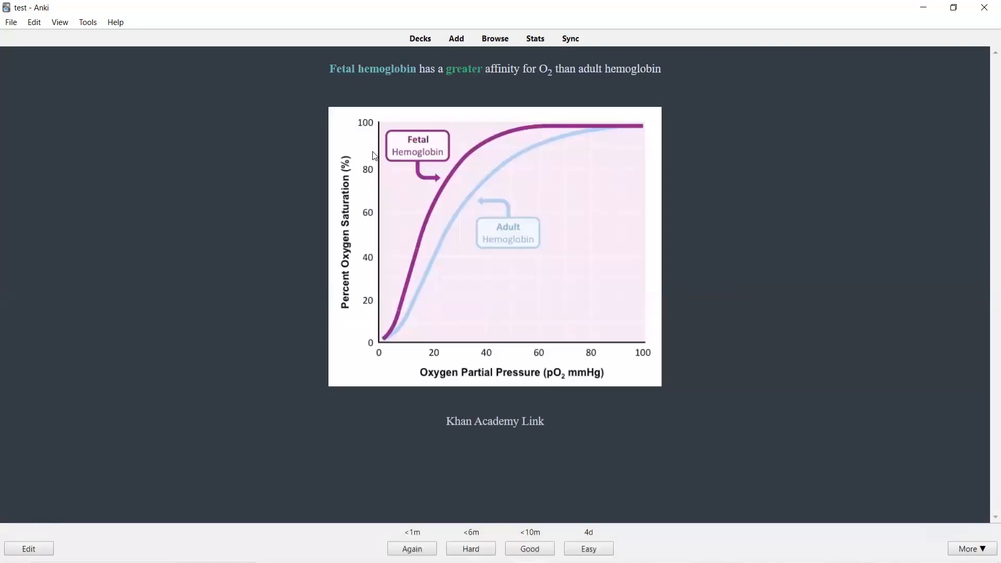
pyautogui.press('space')
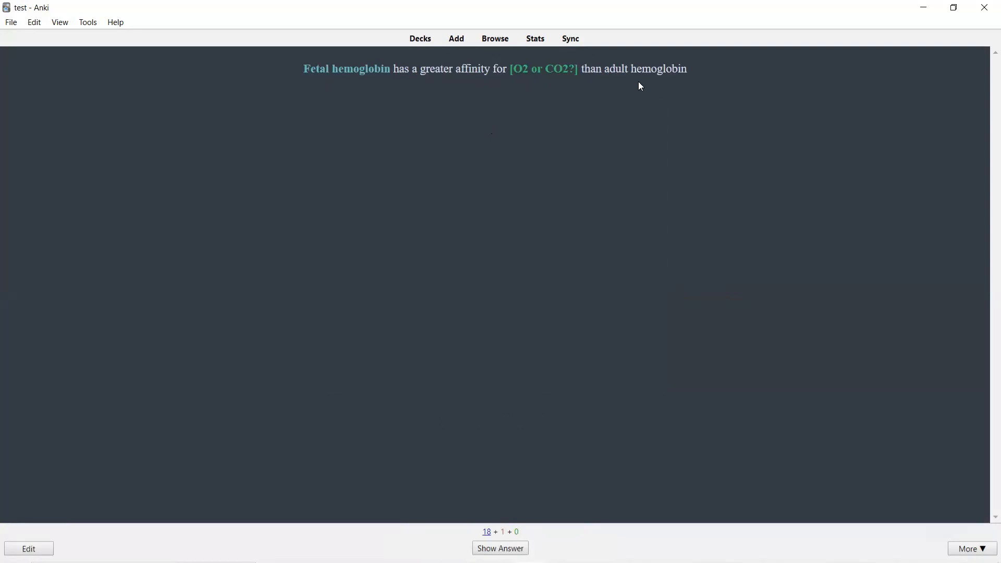
pyautogui.press('space')
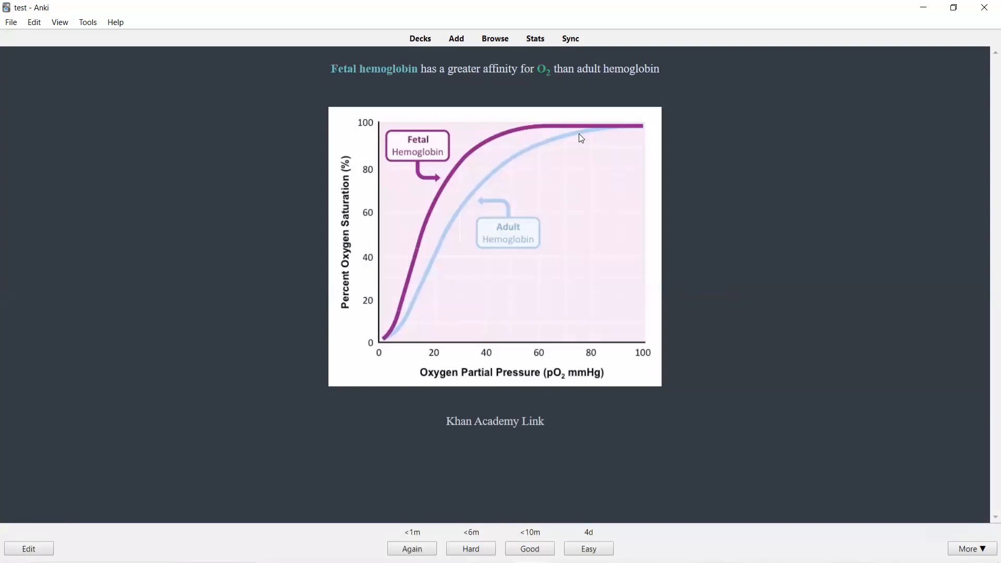
pyautogui.press('space')
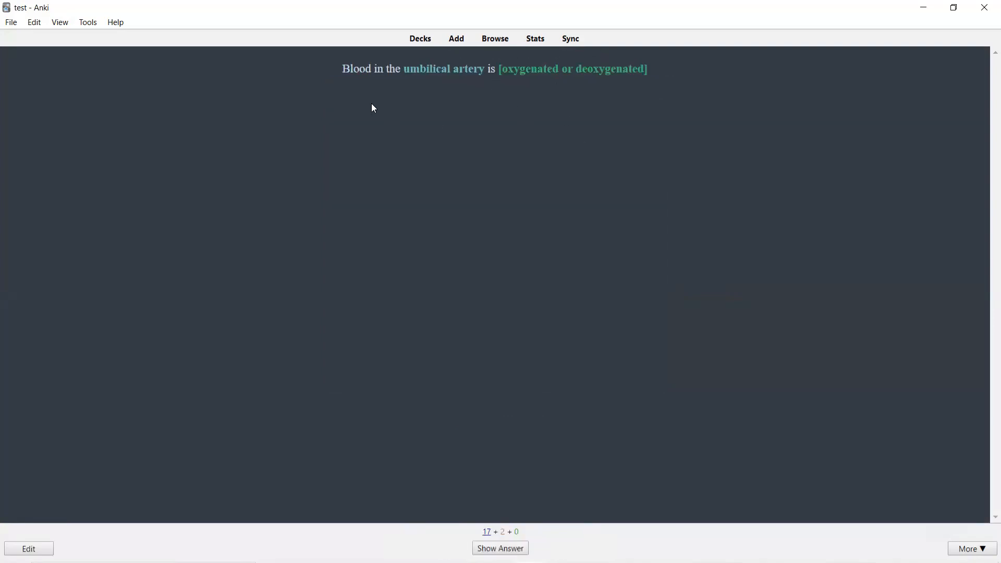
# Return to the deck list, open the preferences and look over the Basic, Scheduling and Network settings.
pyautogui.click(419, 44)
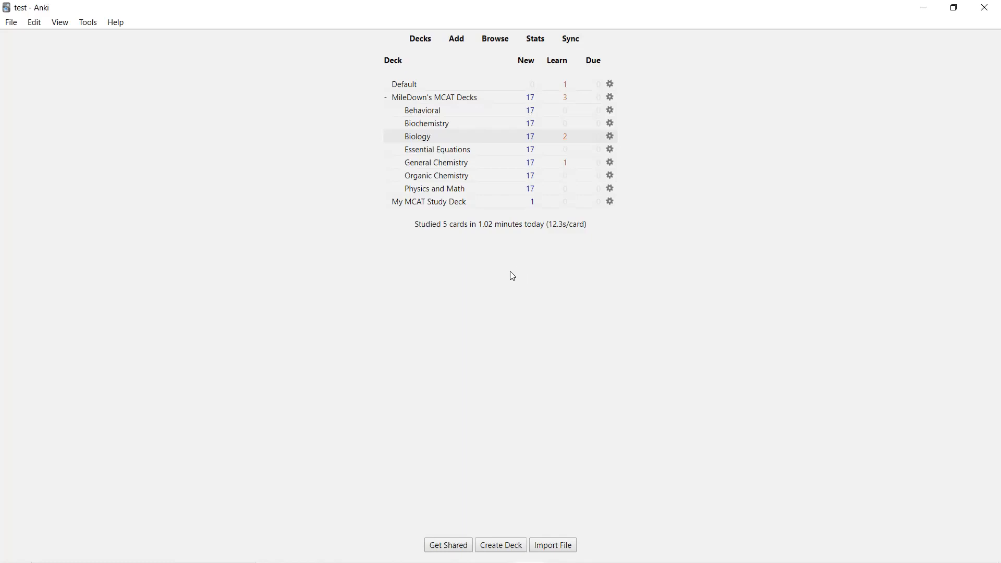
pyautogui.click(497, 40)
pyautogui.click(85, 24)
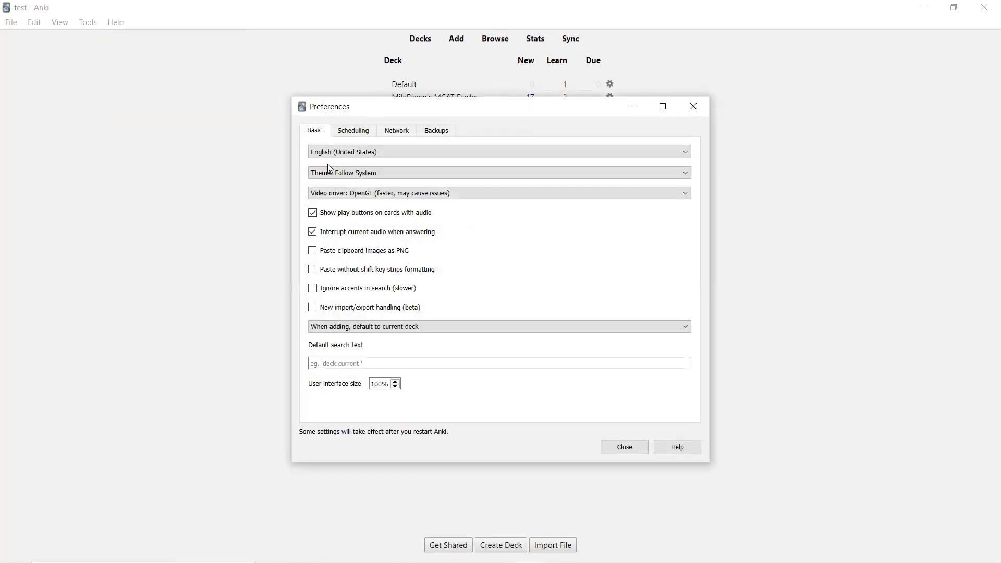
pyautogui.click(356, 135)
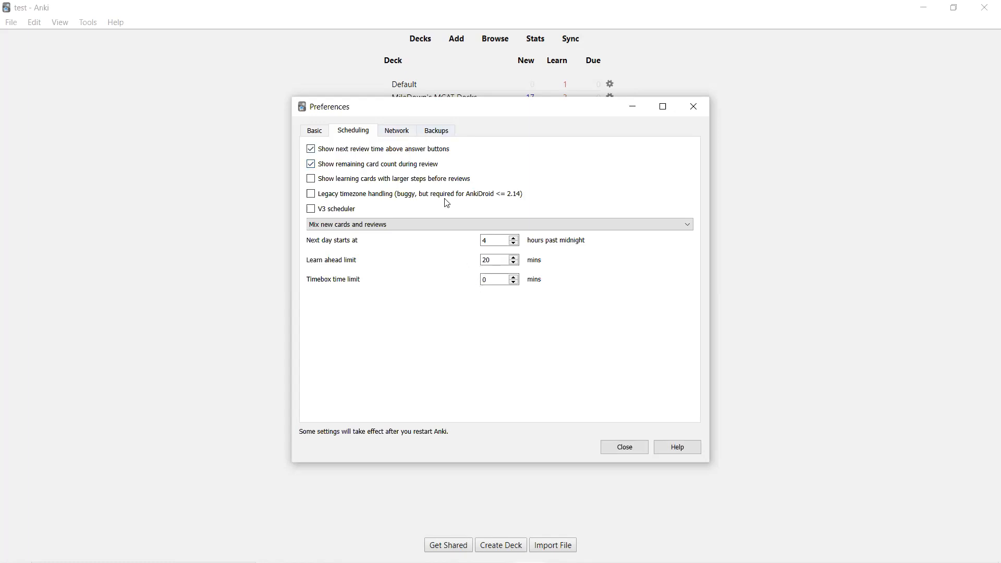
pyautogui.click(403, 134)
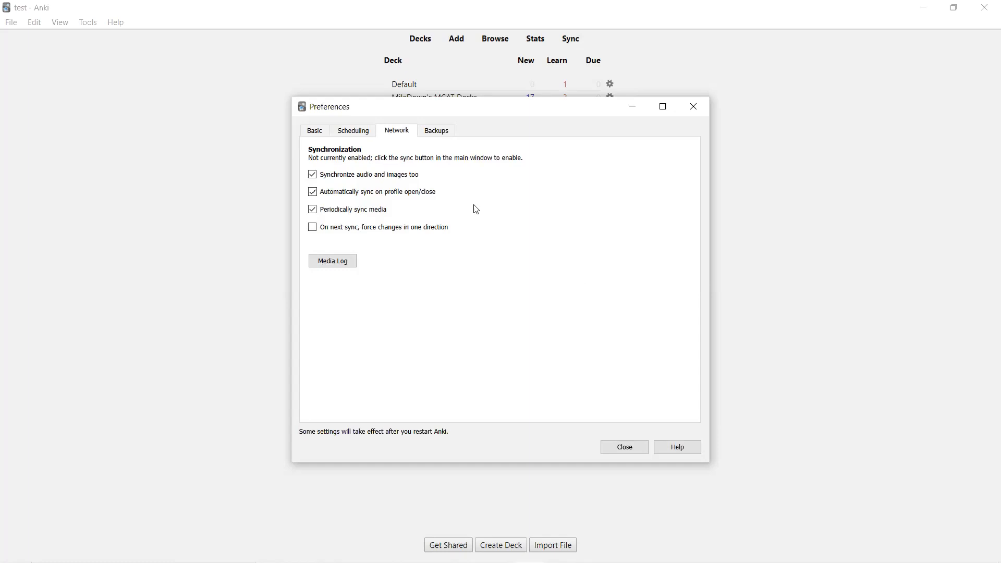
pyautogui.click(352, 133)
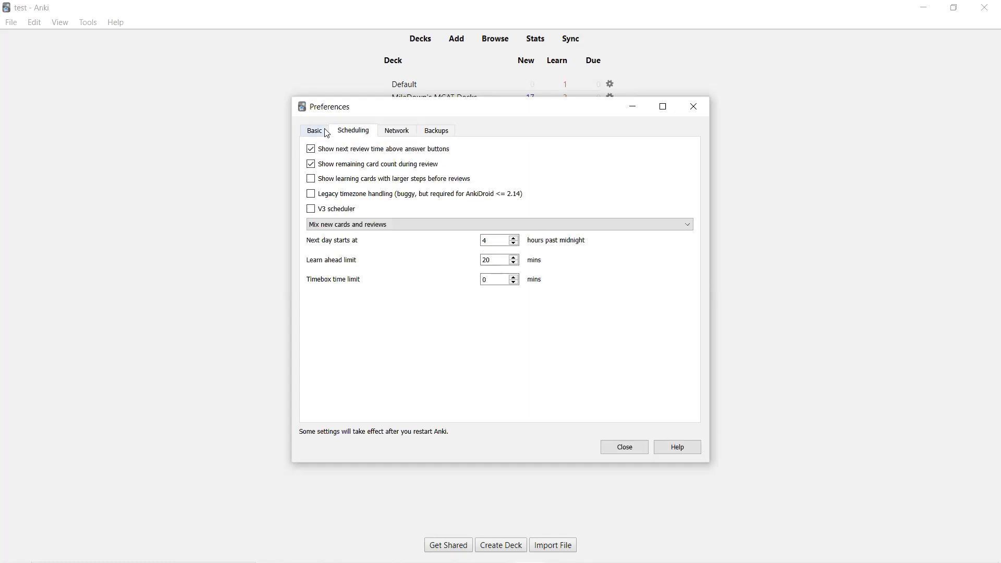
pyautogui.click(324, 133)
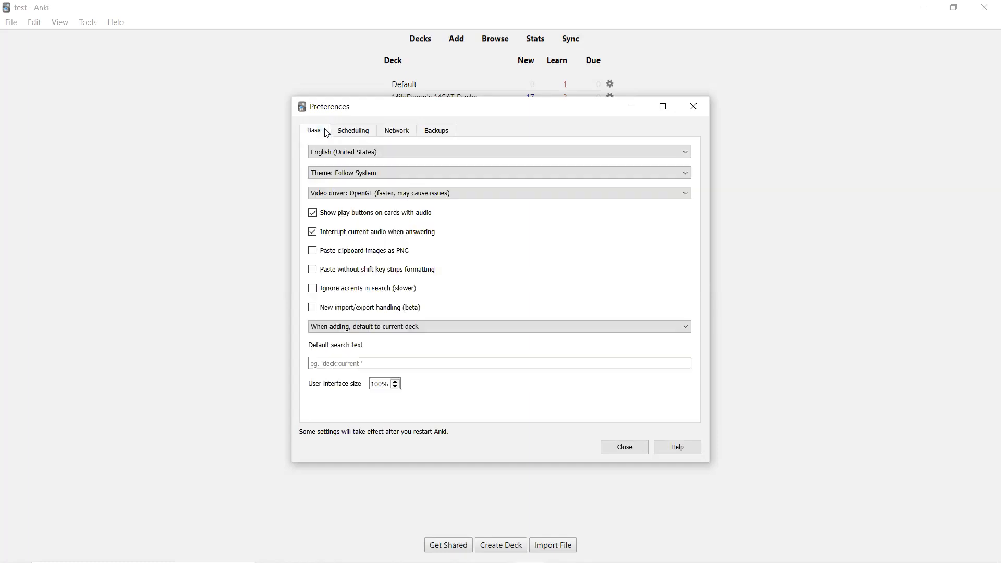
# Try the Dark theme in the Basic preferences and switch the theme back to Follow System.
pyautogui.click(396, 175)
pyautogui.click(378, 202)
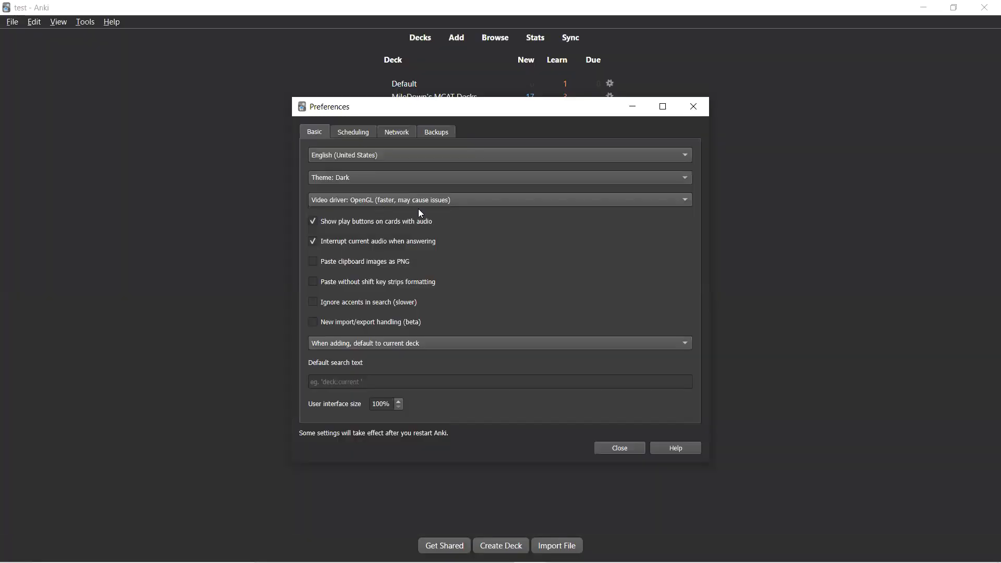
pyautogui.click(386, 181)
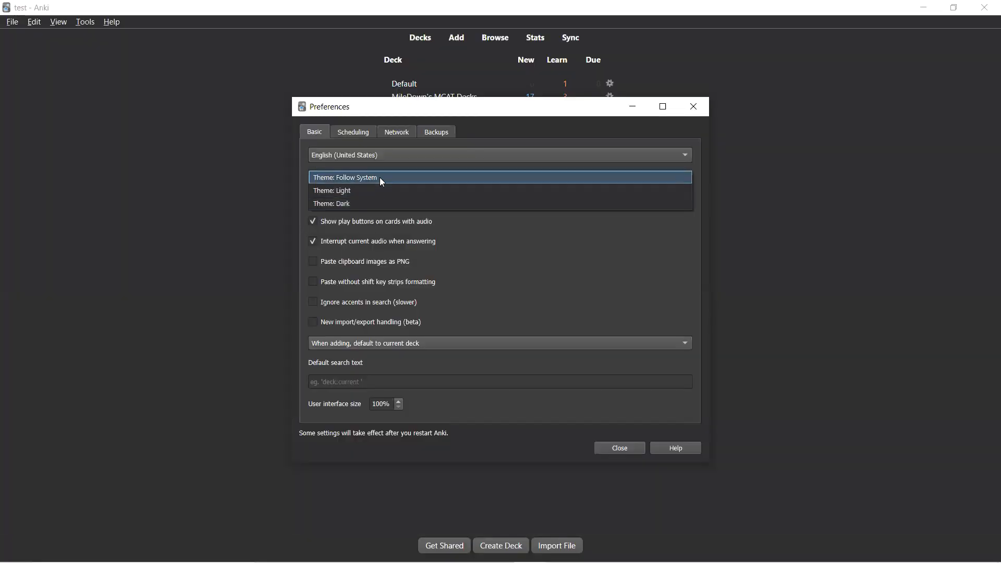
pyautogui.click(380, 177)
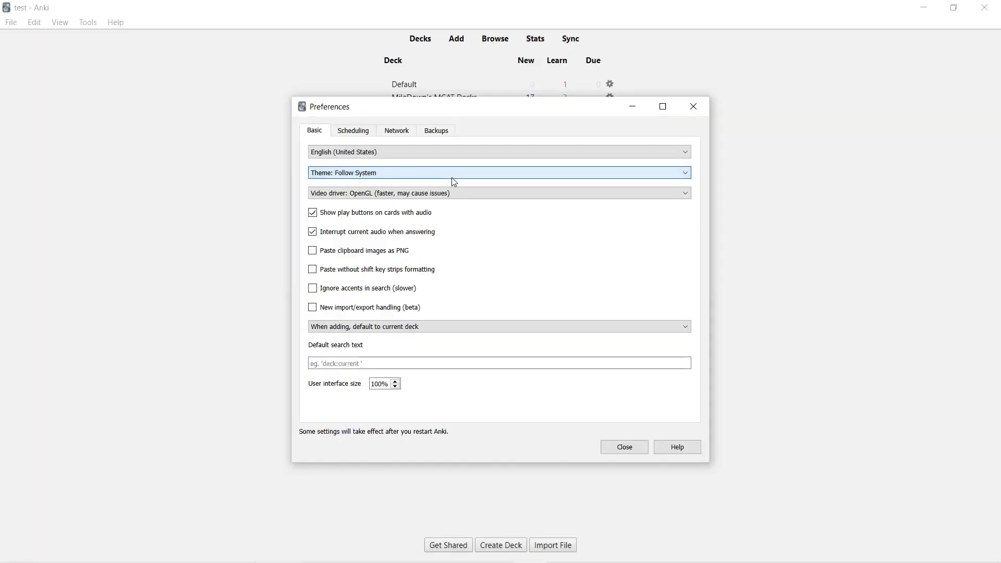
# Look over the automatic backup preferences and close the preferences.
pyautogui.click(429, 134)
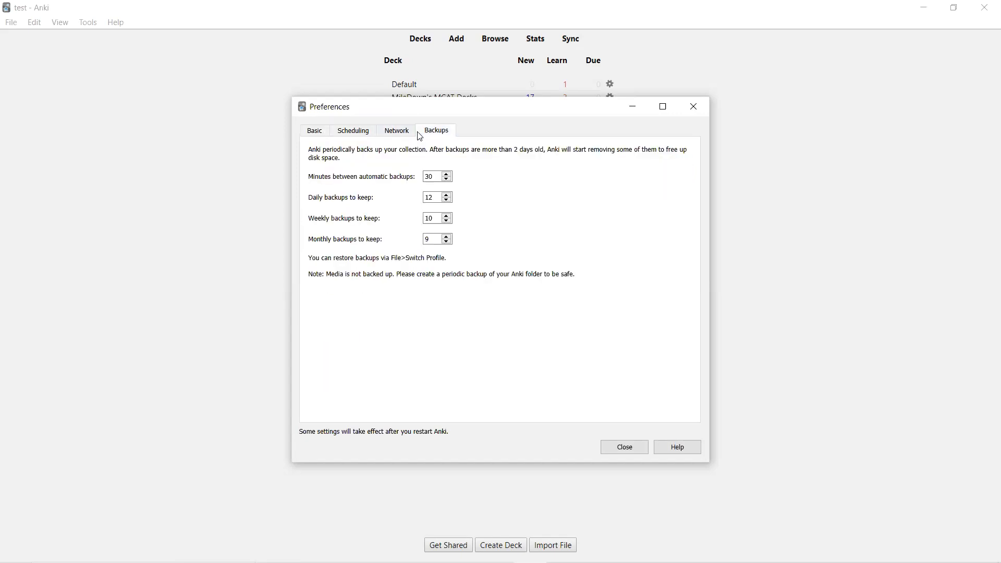
pyautogui.click(694, 107)
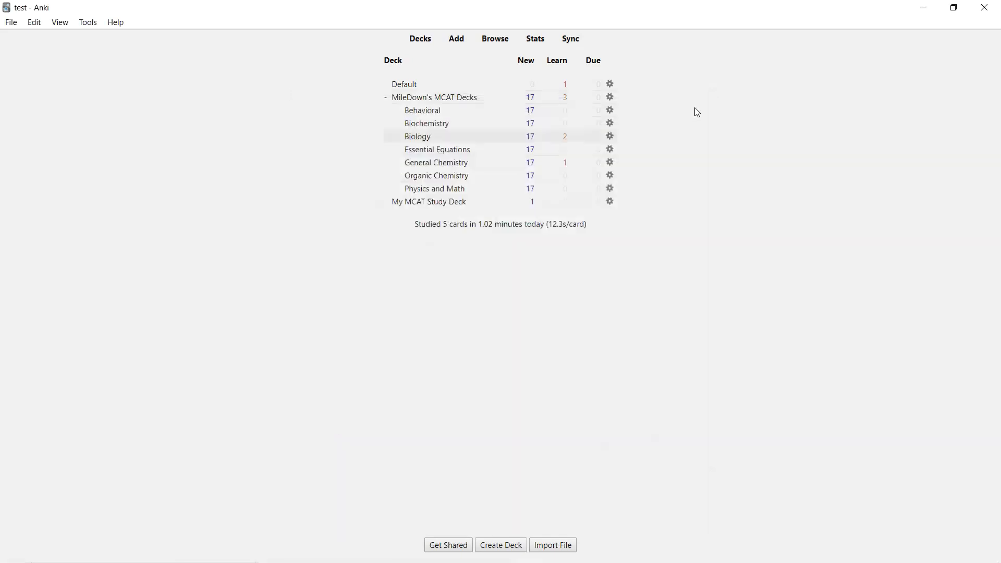
# Open the Default deck's options, choose the Default preset, and look over its daily limit, new card, lapse and timer settings.
pyautogui.click(610, 86)
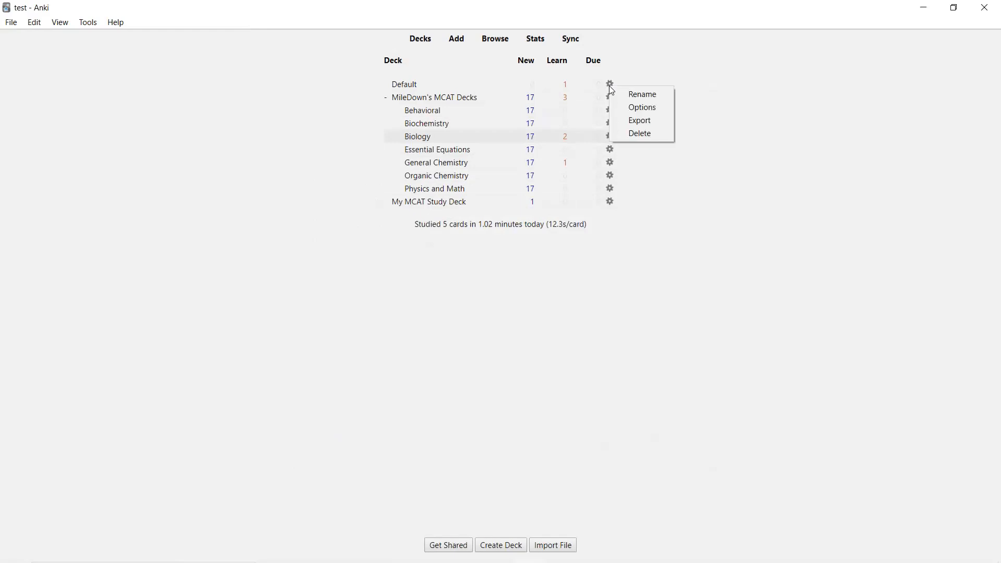
pyautogui.click(627, 109)
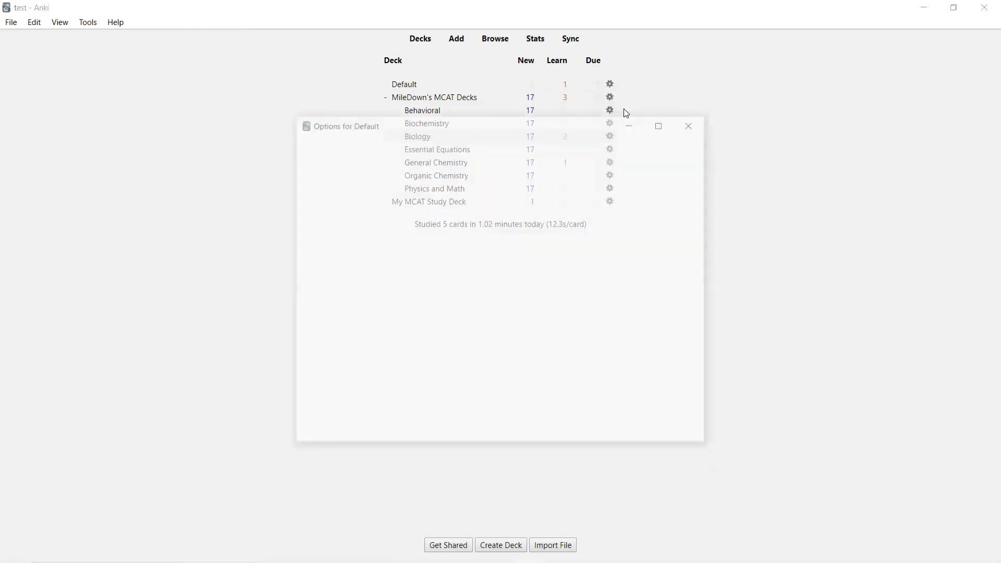
pyautogui.click(526, 148)
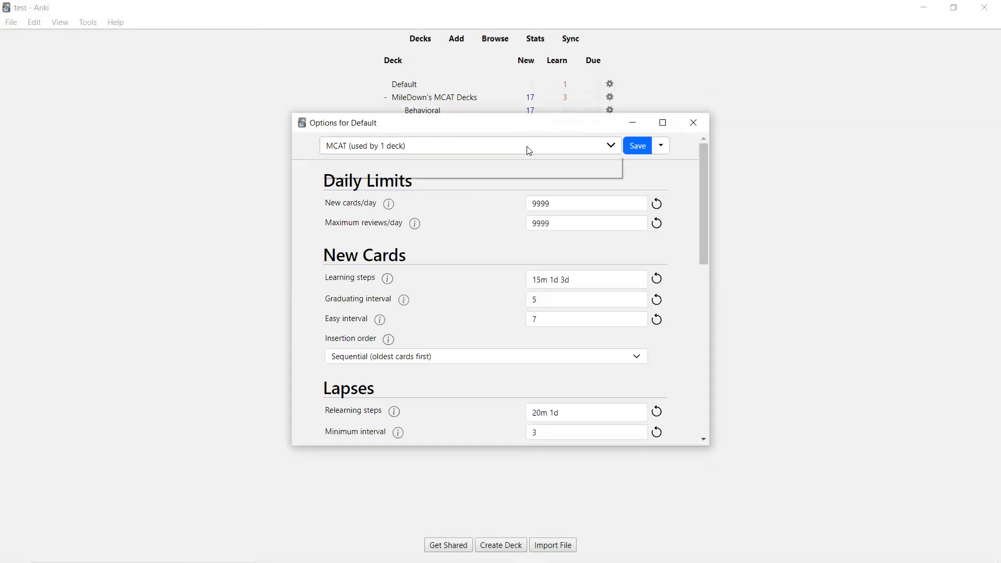
pyautogui.click(503, 160)
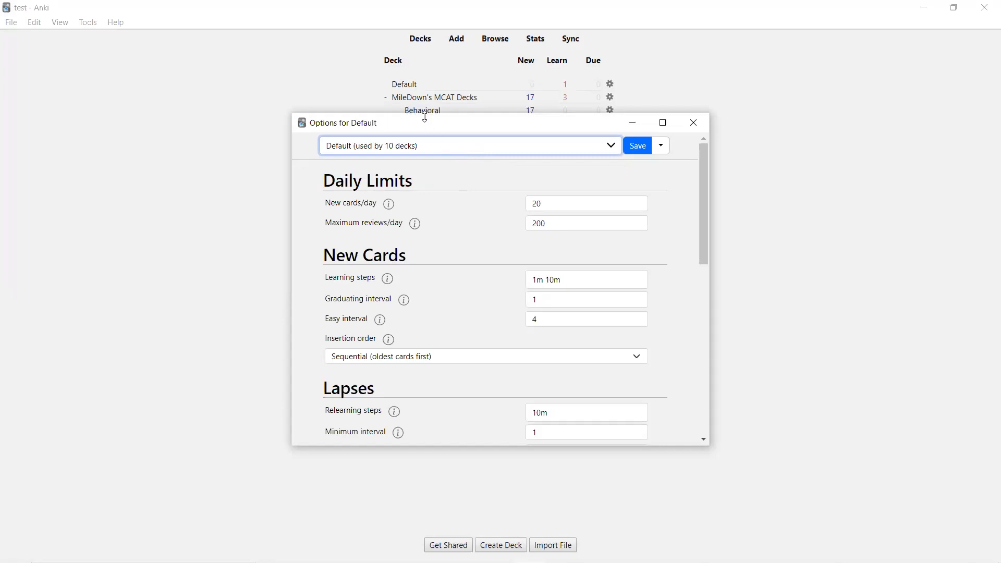
pyautogui.moveTo(426, 118); pyautogui.dragTo(425, 29)
pyautogui.scroll(-5, 499, 222)
pyautogui.scroll(3, 499, 222)
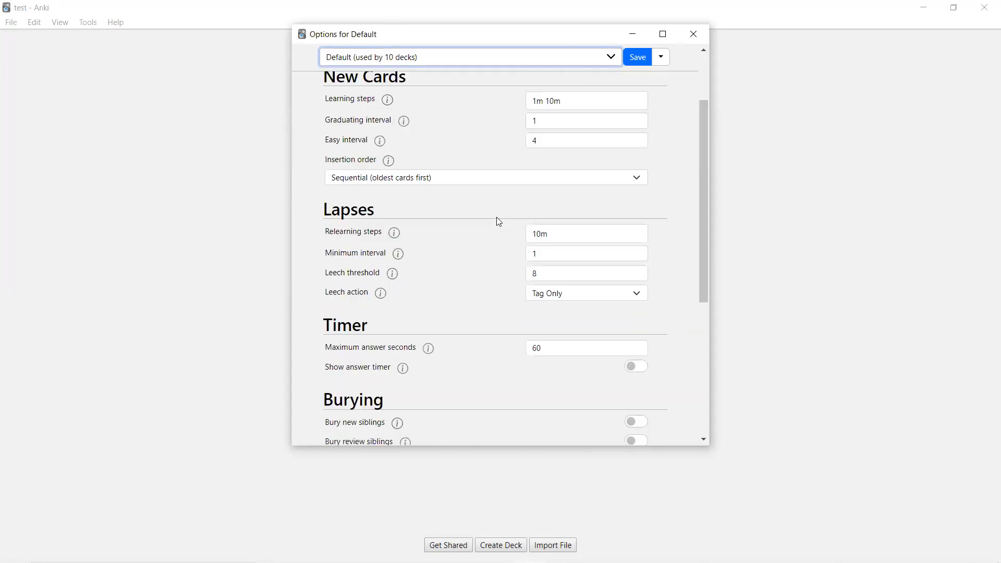
pyautogui.scroll(2, 498, 221)
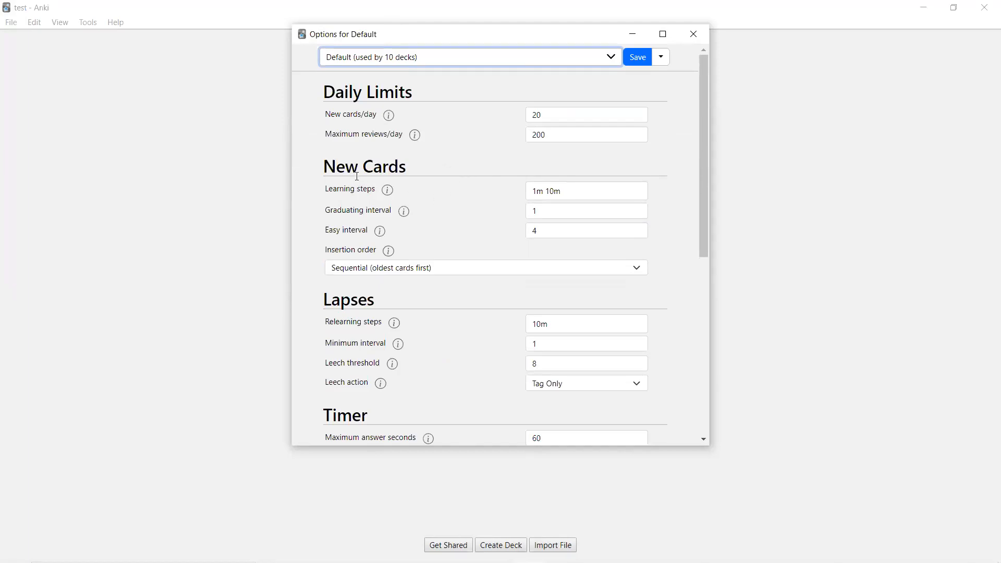
# Compare the Default preset's daily limits with the new card counts in the deck list and close the options without saving.
pyautogui.moveTo(332, 96); pyautogui.dragTo(407, 99)
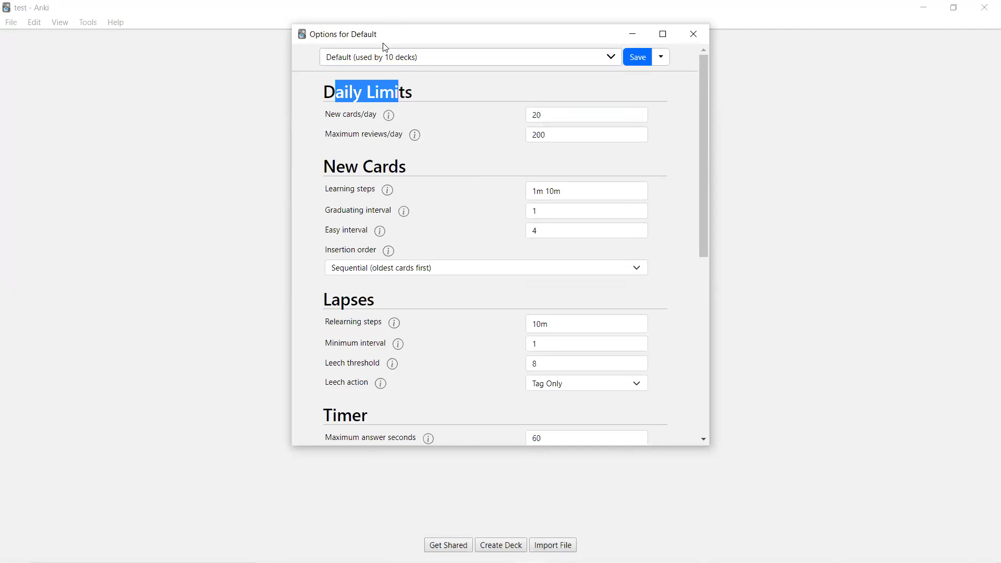
pyautogui.moveTo(385, 47); pyautogui.dragTo(252, 279)
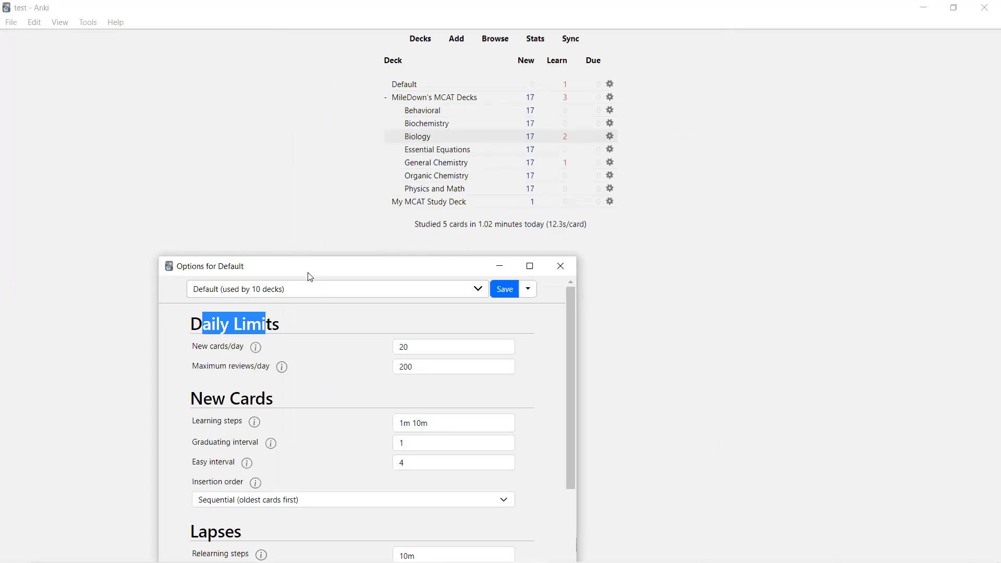
pyautogui.moveTo(308, 270); pyautogui.dragTo(295, 118)
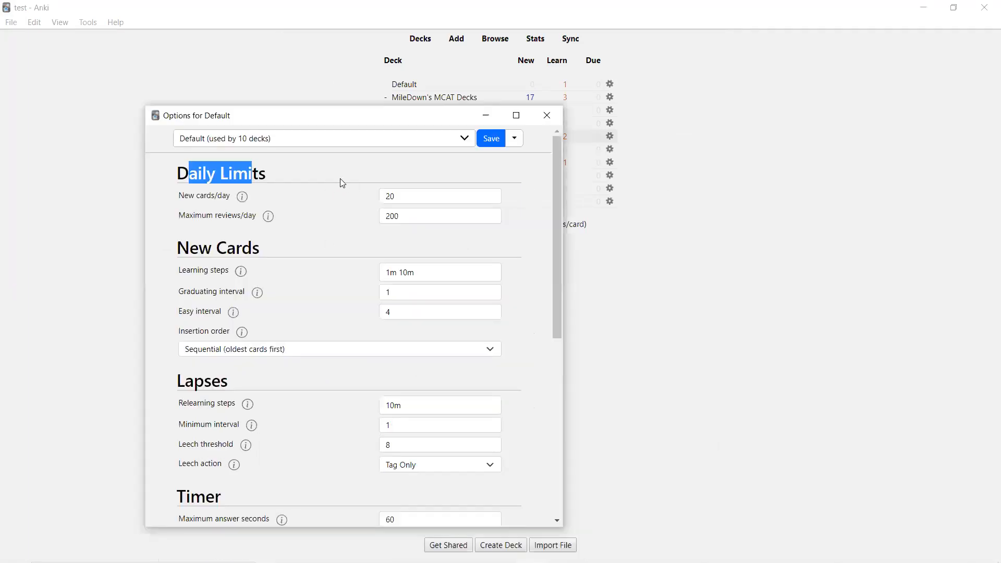
pyautogui.click(337, 176)
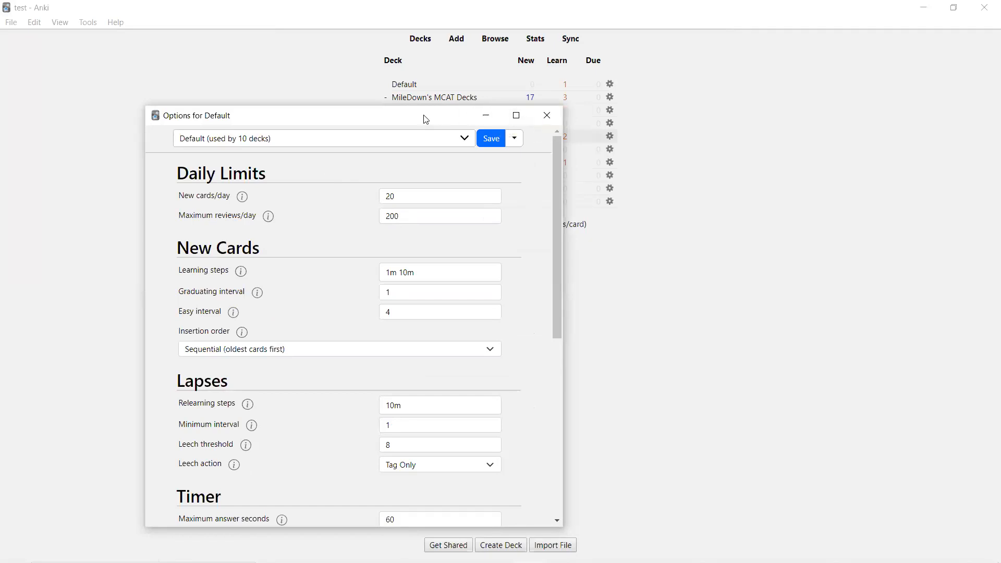
pyautogui.moveTo(426, 120); pyautogui.dragTo(303, 204)
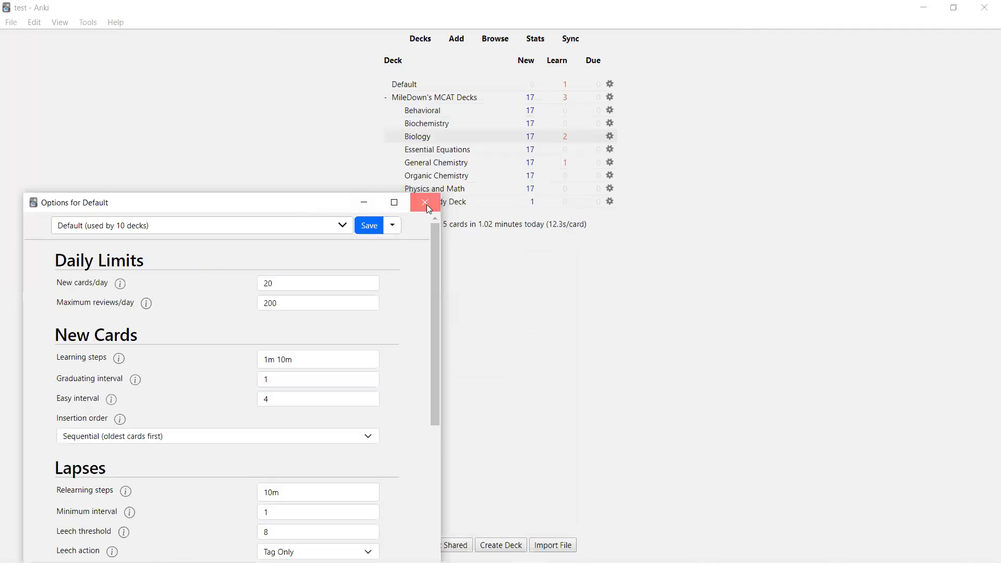
pyautogui.click(426, 204)
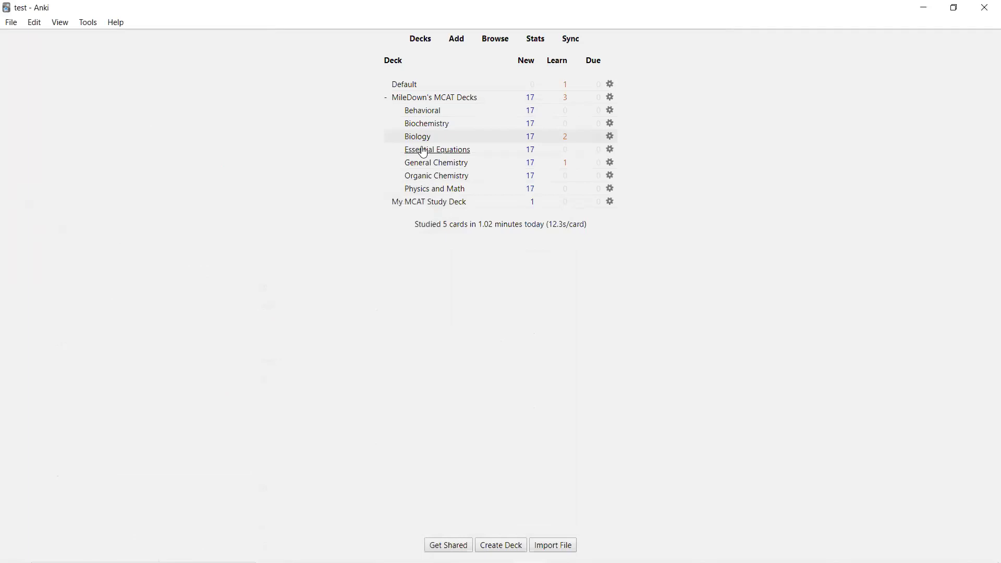
# Study three new cards in the Behavioral subdeck, revealing each answer and rating it Good, and return to the deck list.
pyautogui.click(448, 110)
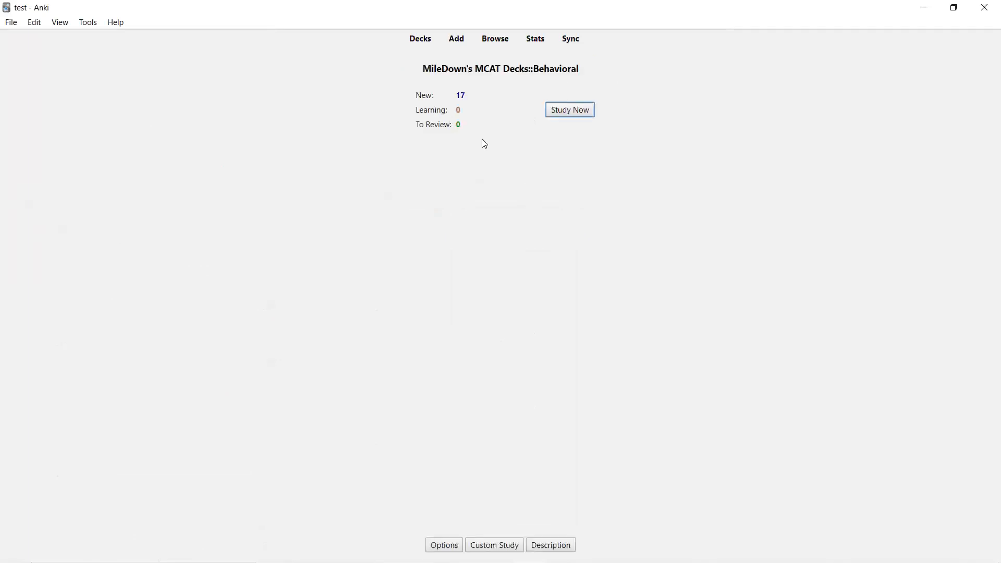
pyautogui.click(570, 109)
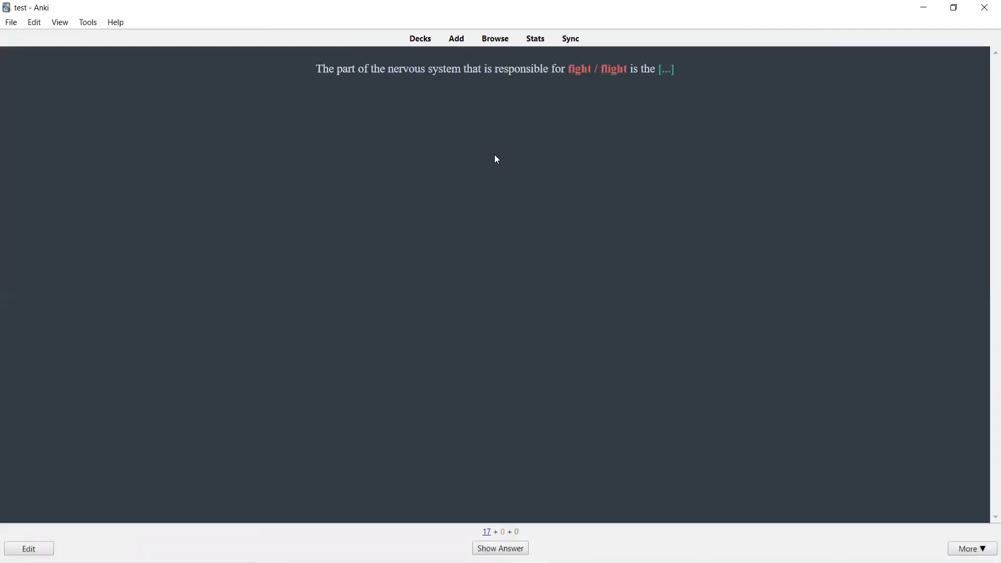
pyautogui.press('space')
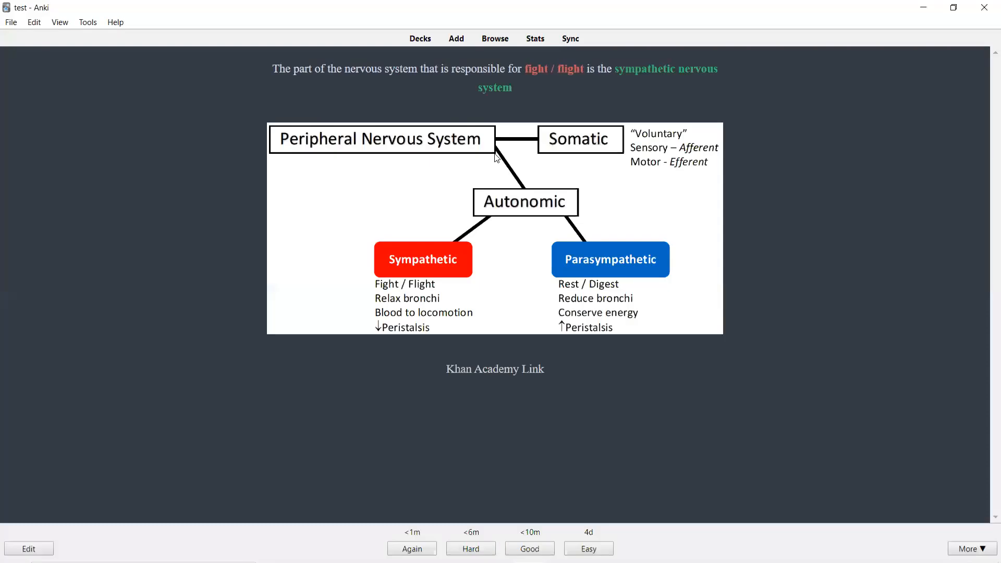
pyautogui.press('space')
pyautogui.press('space')
pyautogui.press('space')
pyautogui.press('space')
pyautogui.press('space')
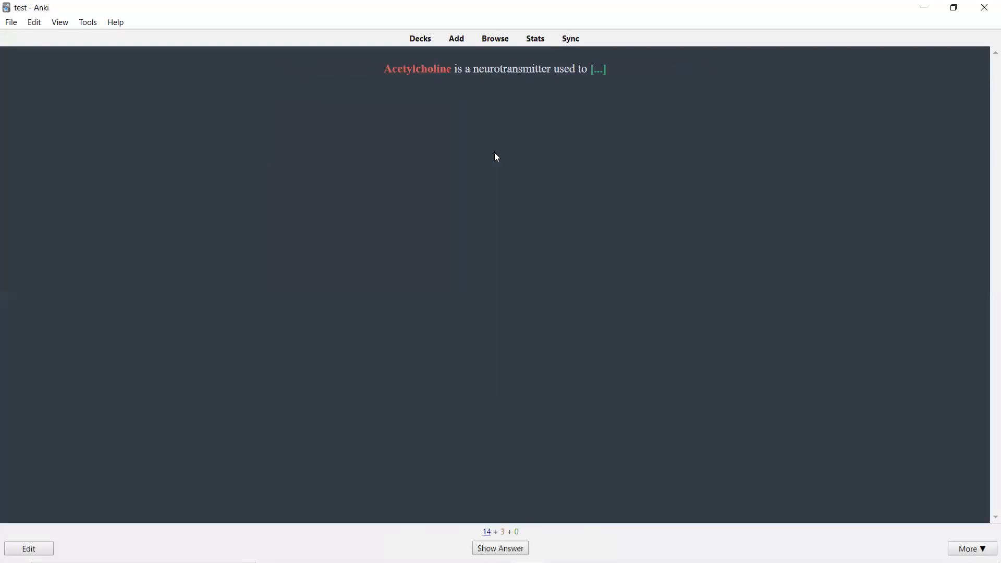
pyautogui.moveTo(416, 53)
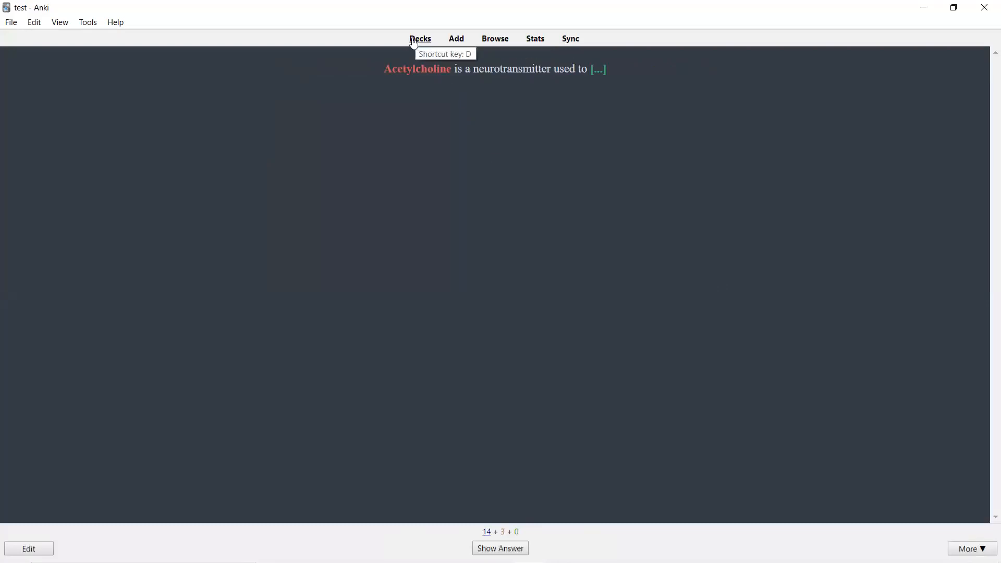
pyautogui.click(414, 42)
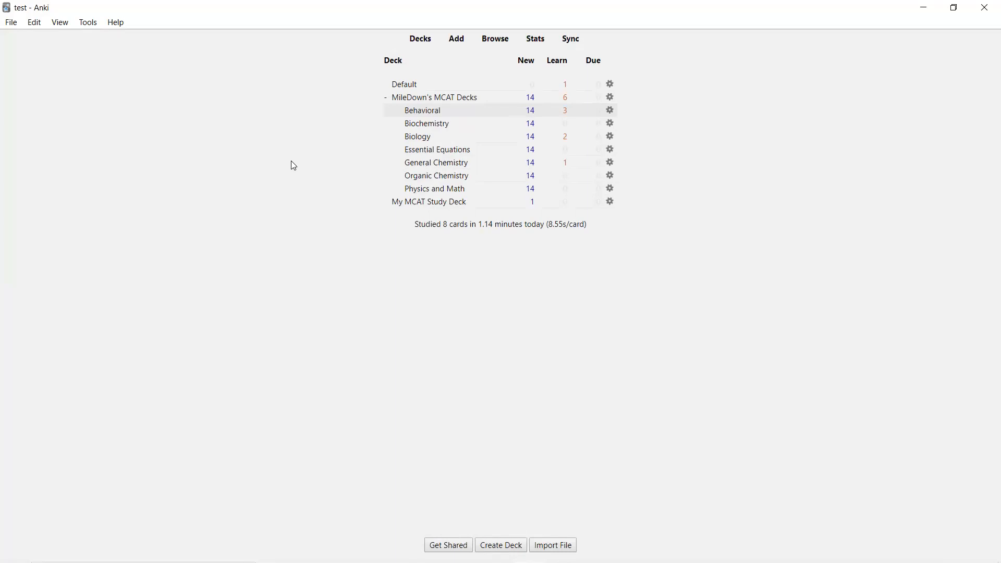
# Open the Default deck's options, view the Default preset for comparison, and save the deck with the MCAT preset.
pyautogui.click(612, 83)
pyautogui.click(628, 102)
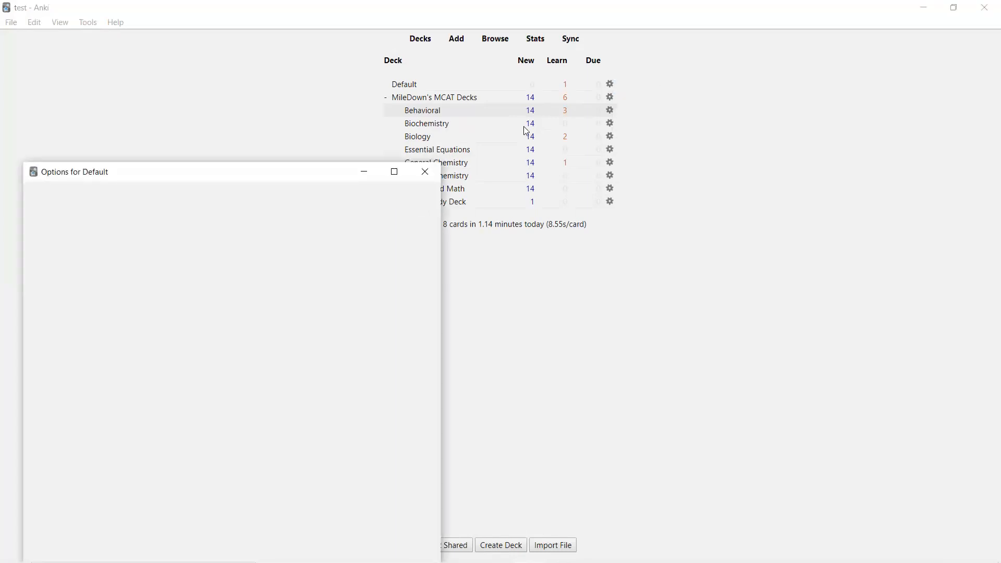
pyautogui.click(327, 197)
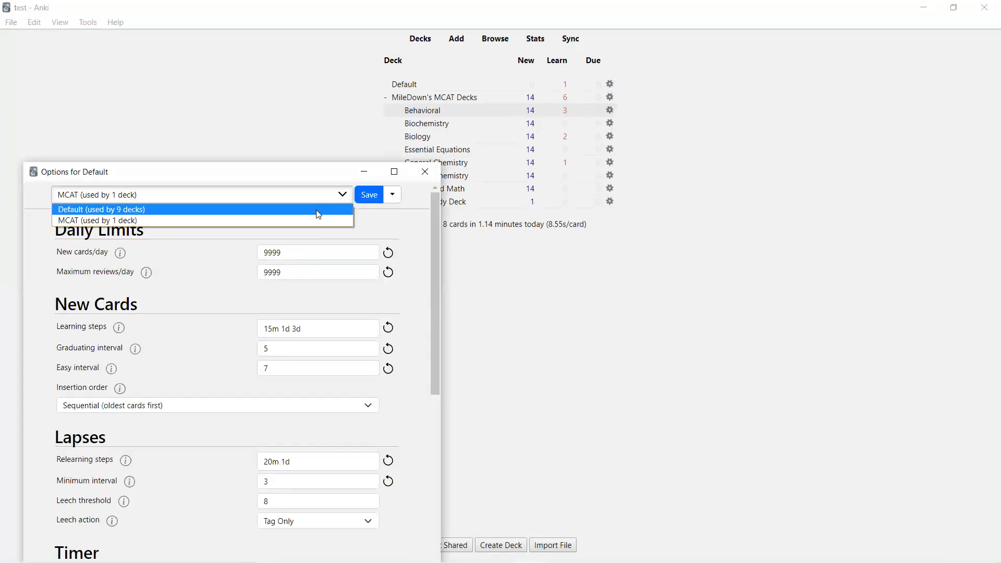
pyautogui.click(318, 208)
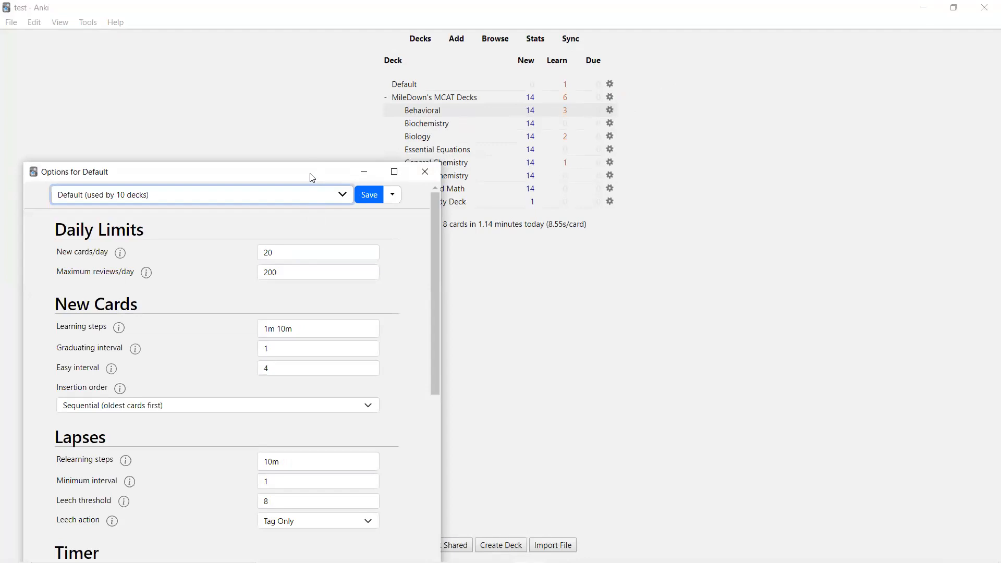
pyautogui.moveTo(311, 178); pyautogui.dragTo(407, 114)
pyautogui.click(348, 133)
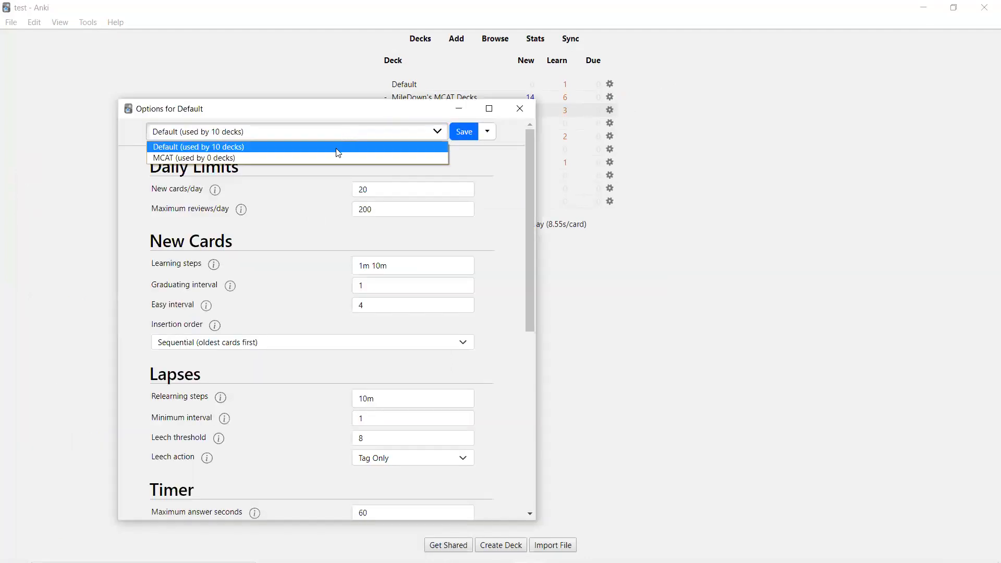
pyautogui.click(334, 163)
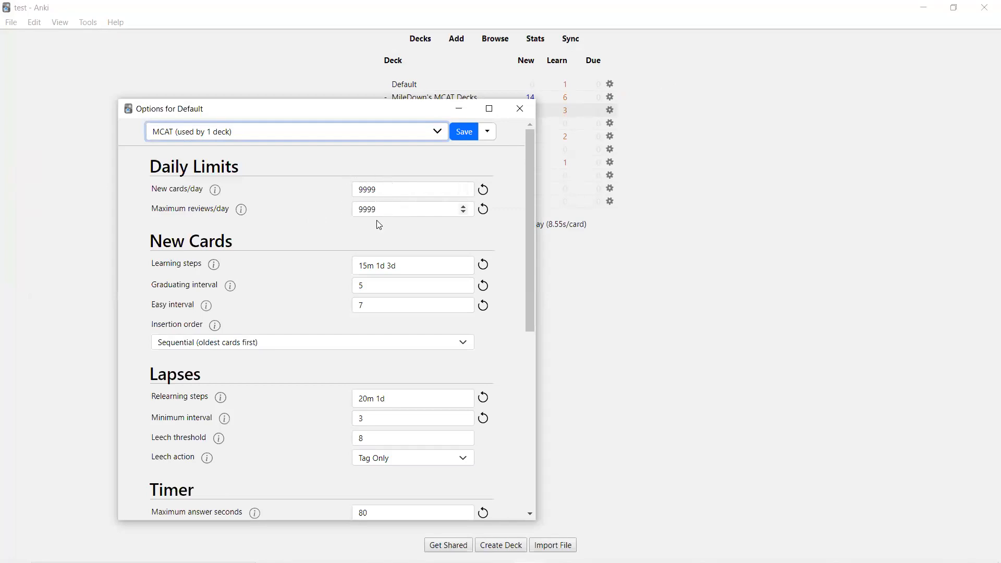
pyautogui.click(464, 133)
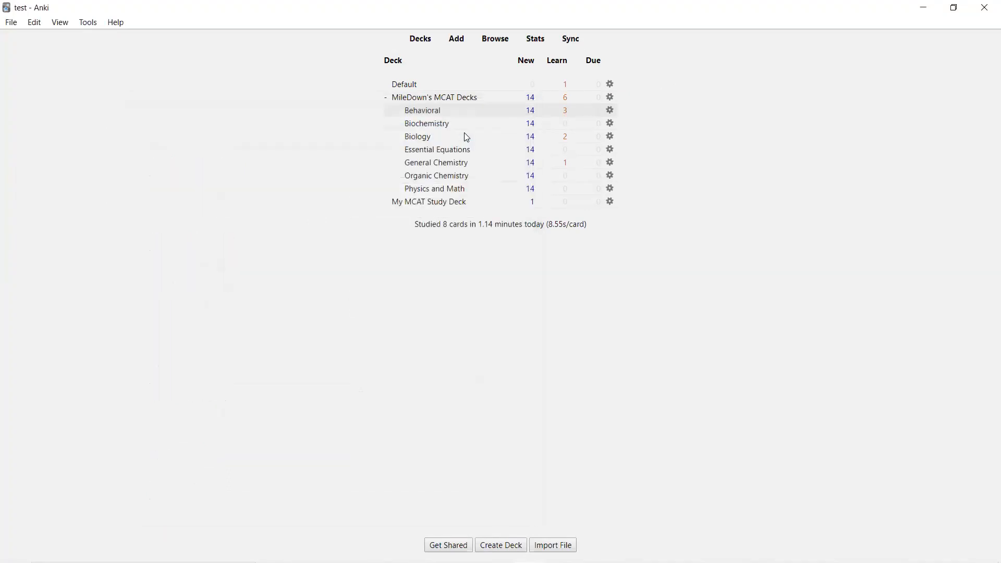
# Assign the MCAT preset to the parent deck MileDown's MCAT Decks and save its options.
pyautogui.click(612, 98)
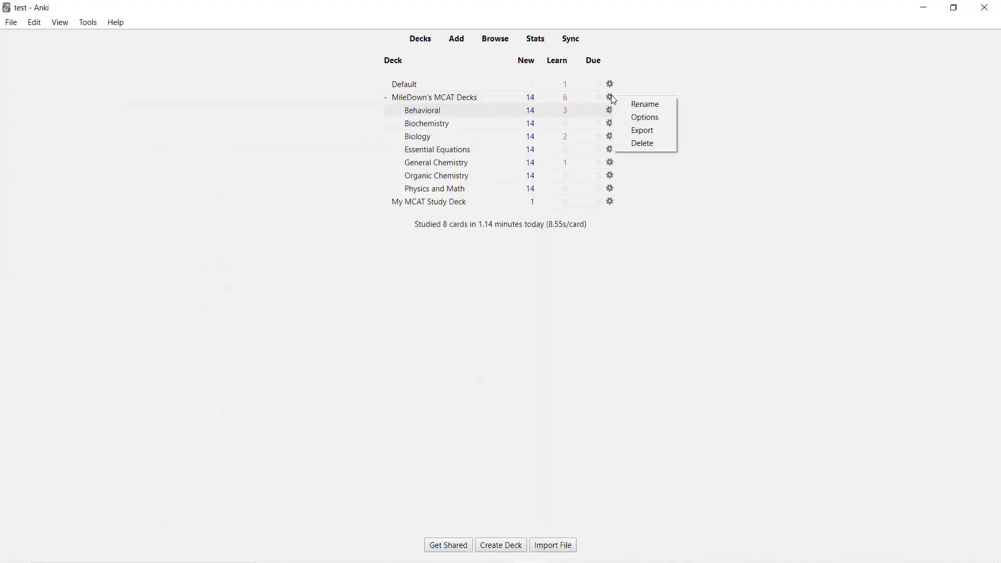
pyautogui.click(629, 122)
pyautogui.click(418, 137)
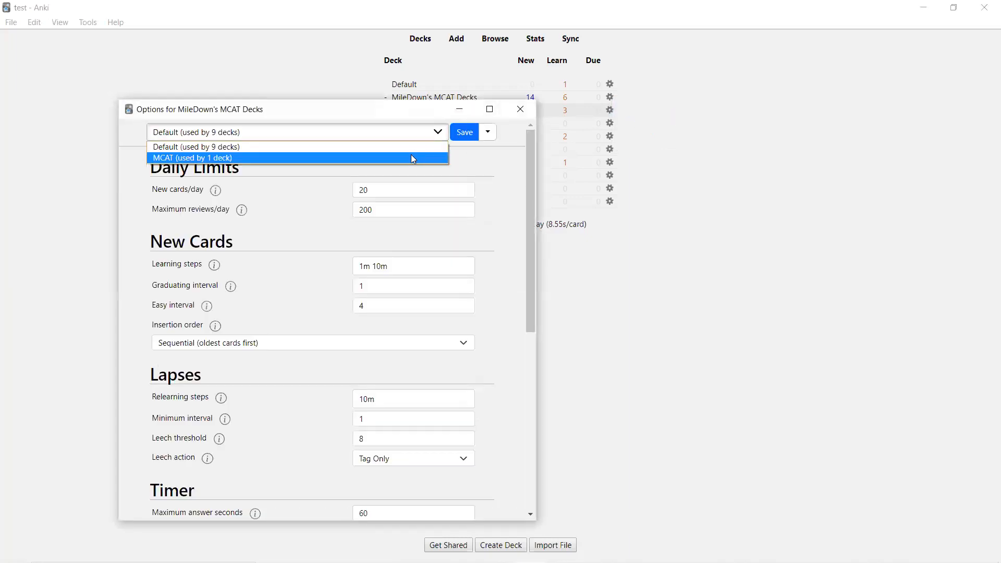
pyautogui.click(410, 156)
pyautogui.click(464, 133)
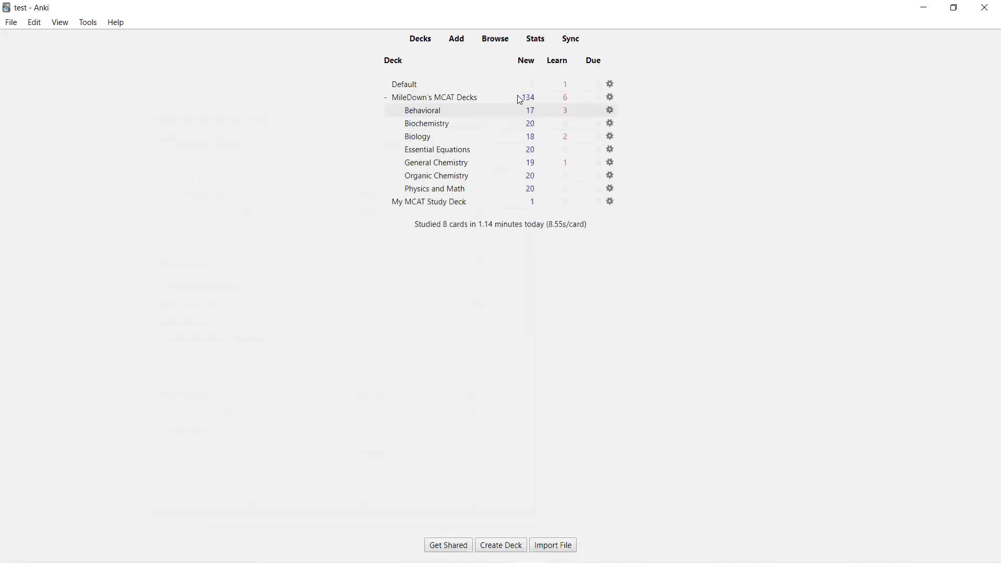
# Reopen the options for MileDown's MCAT Decks and save the MCAT preset to all subdecks.
pyautogui.click(614, 98)
pyautogui.click(623, 118)
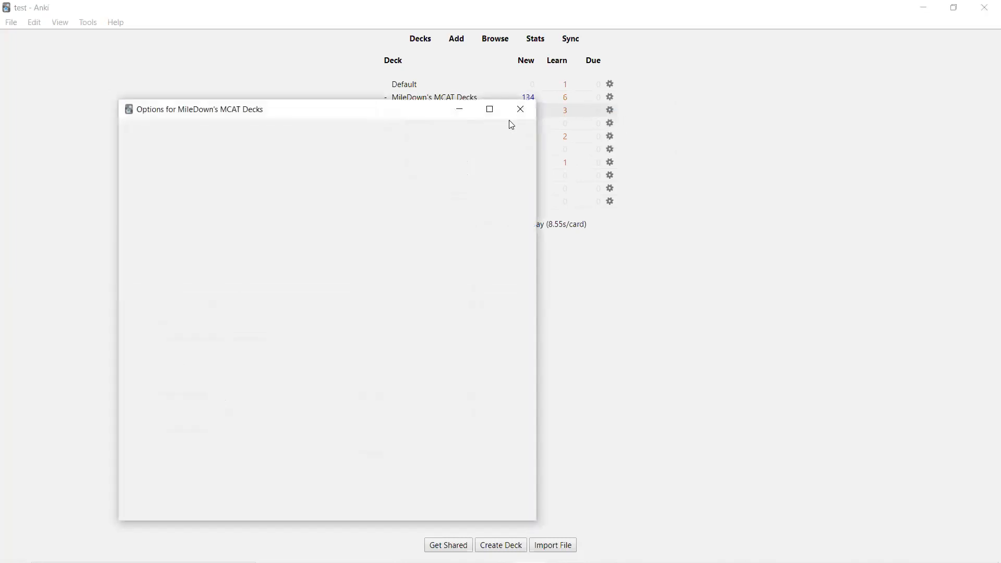
pyautogui.click(398, 133)
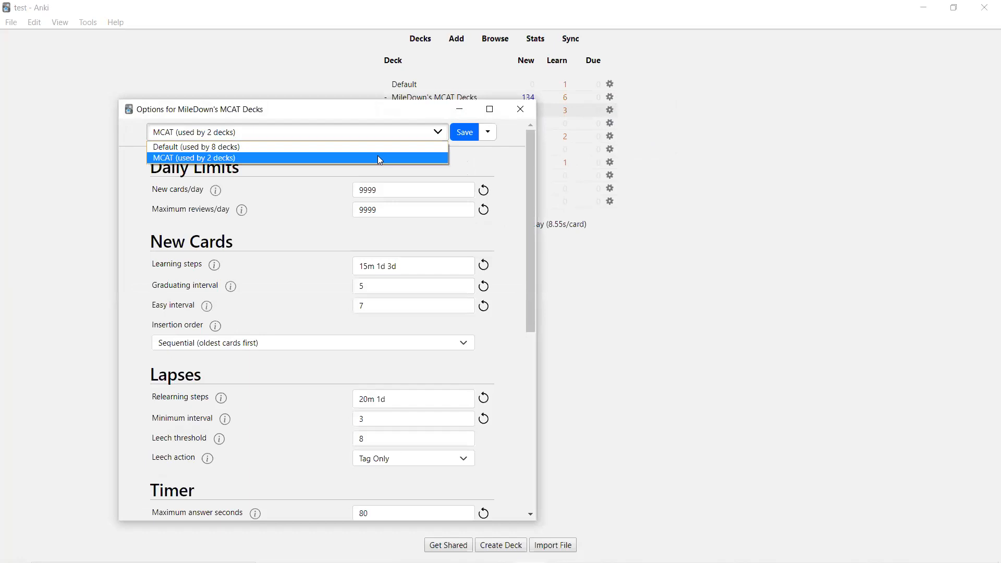
pyautogui.click(380, 159)
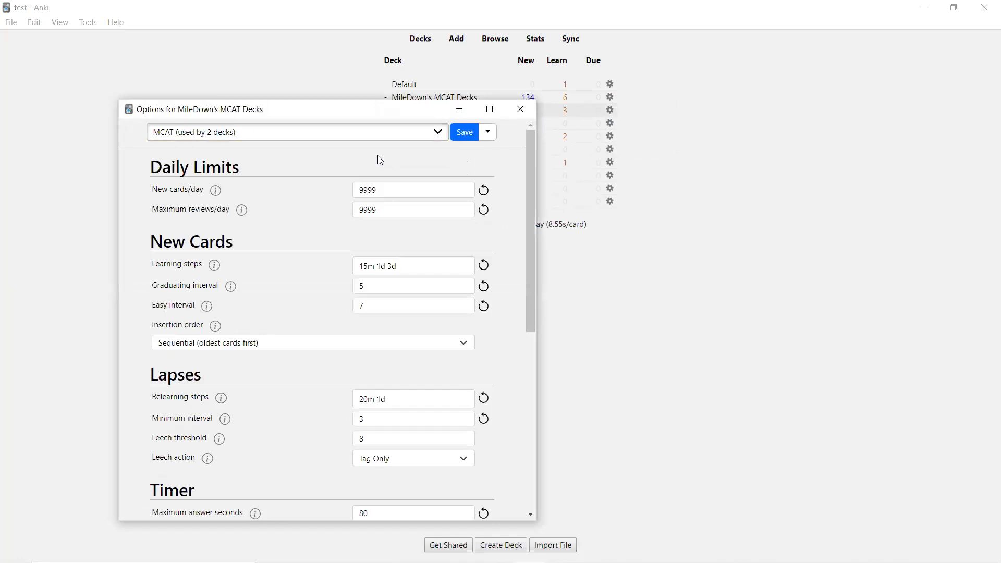
pyautogui.click(489, 134)
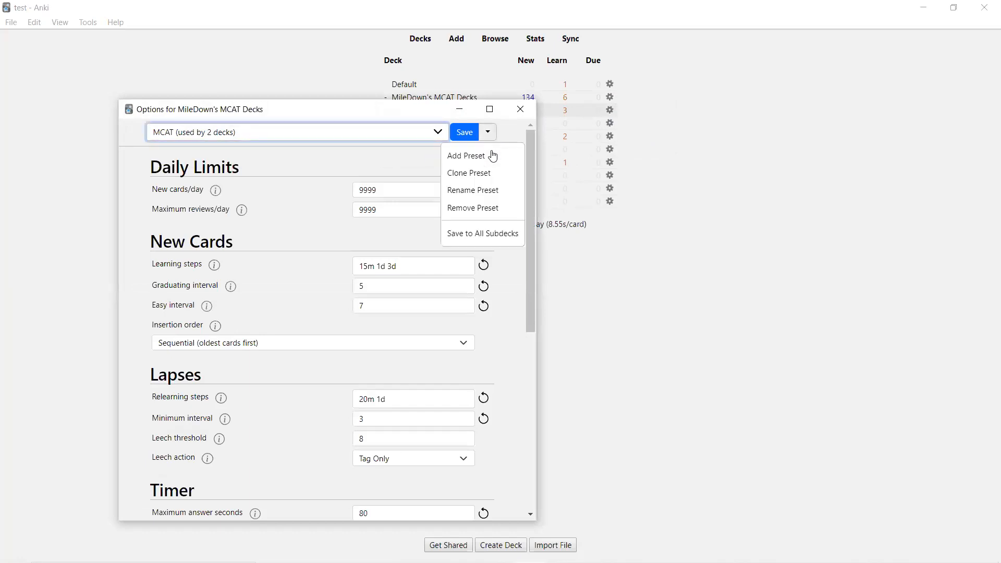
pyautogui.click(484, 235)
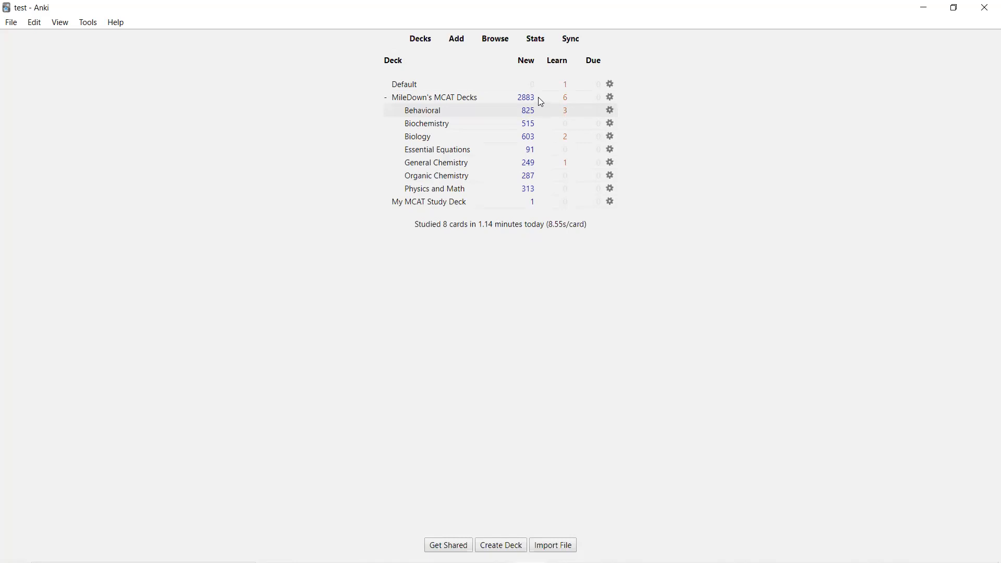
# View the overview of MileDown's MCAT Decks and open the card browser in a maximized window.
pyautogui.click(452, 98)
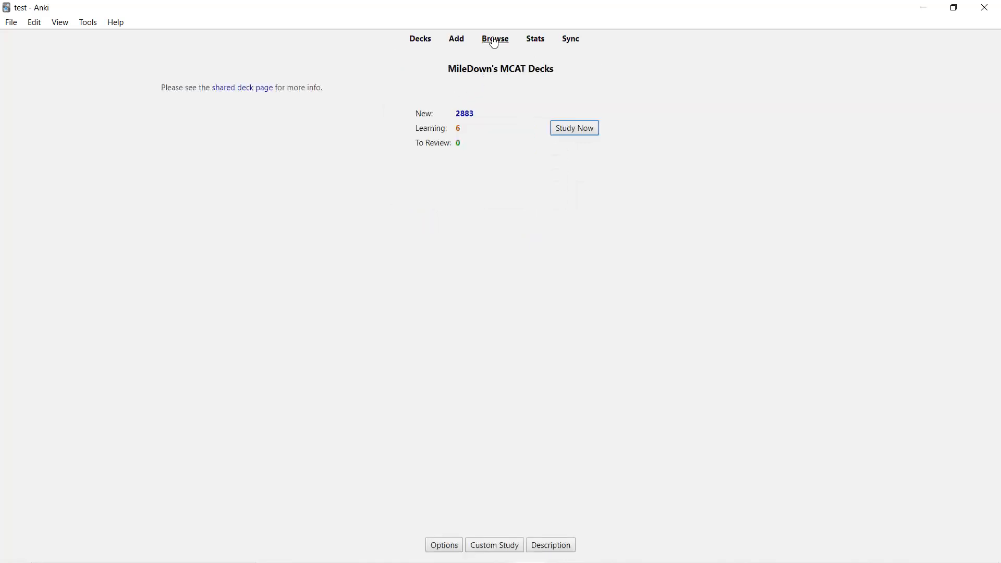
pyautogui.click(420, 40)
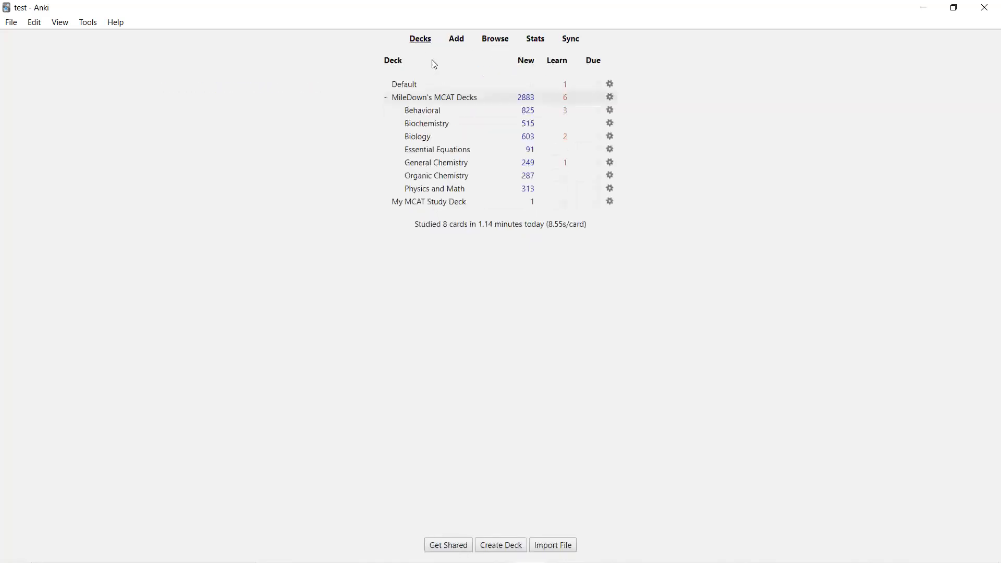
pyautogui.click(437, 101)
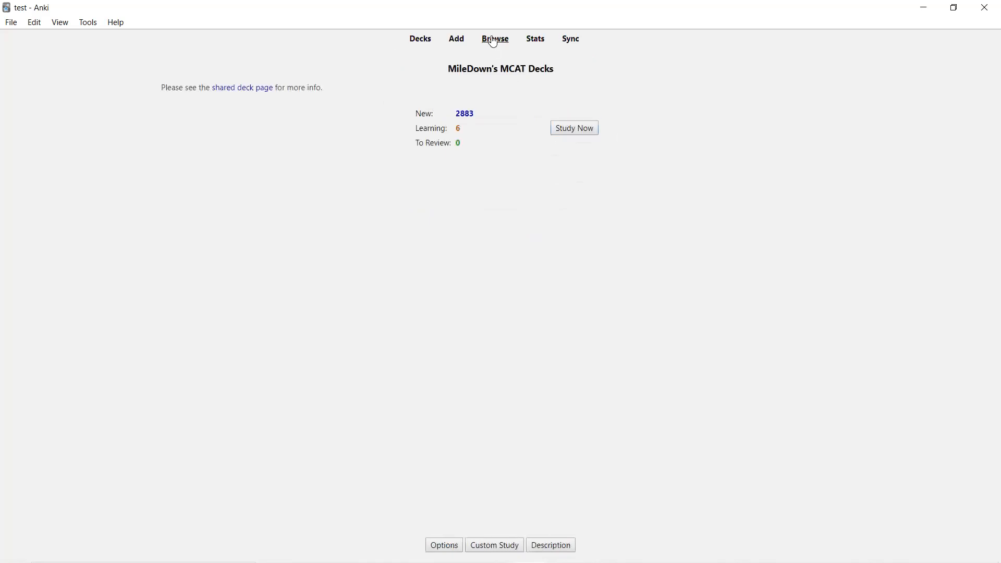
pyautogui.click(494, 42)
pyautogui.click(733, 59)
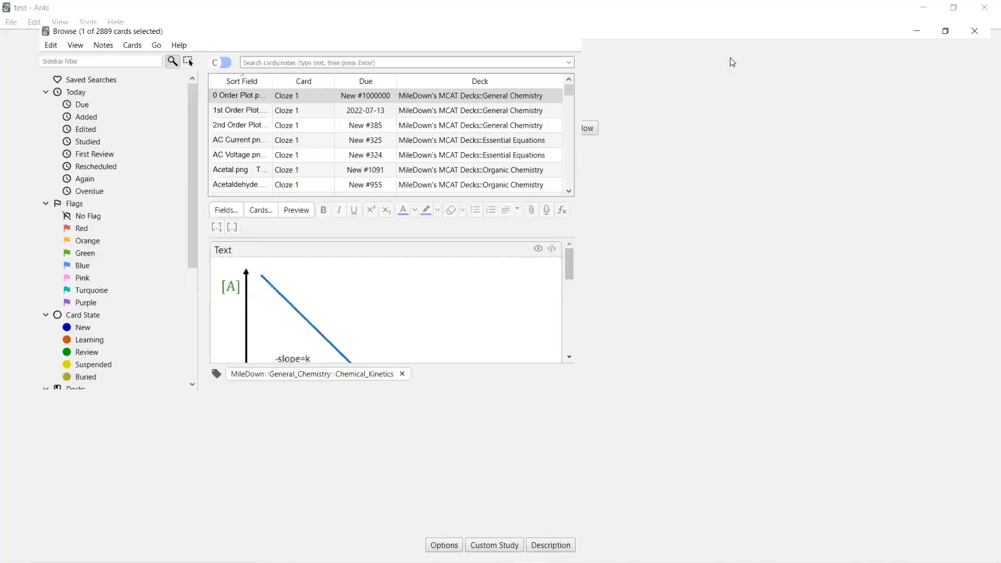
# Collapse the note types, expand MileDown's MCAT Decks in the browser, and list only the Behavioral subdeck's cards.
pyautogui.scroll(-5, 537, 223)
pyautogui.scroll(5, 539, 225)
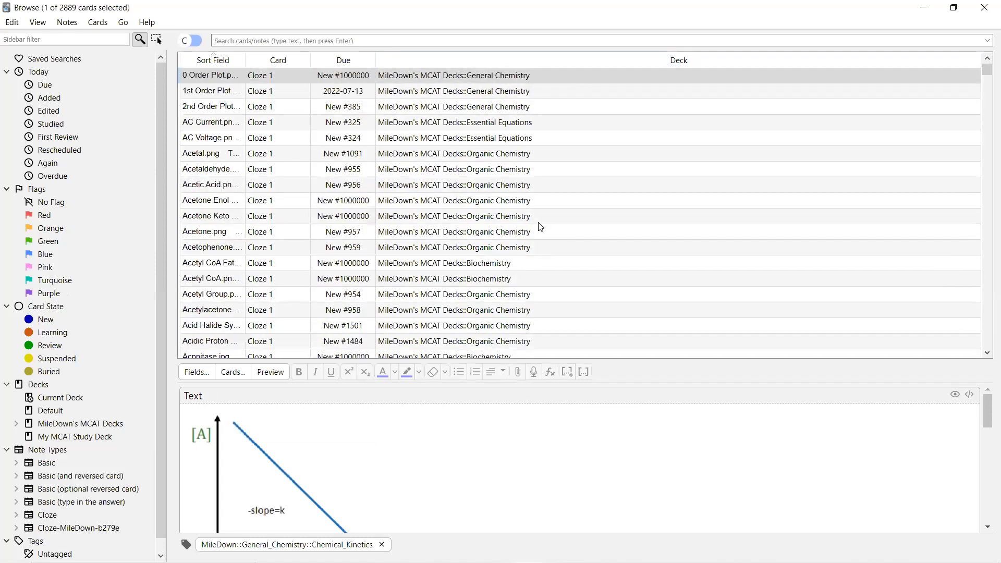
pyautogui.scroll(-1, 157, 217)
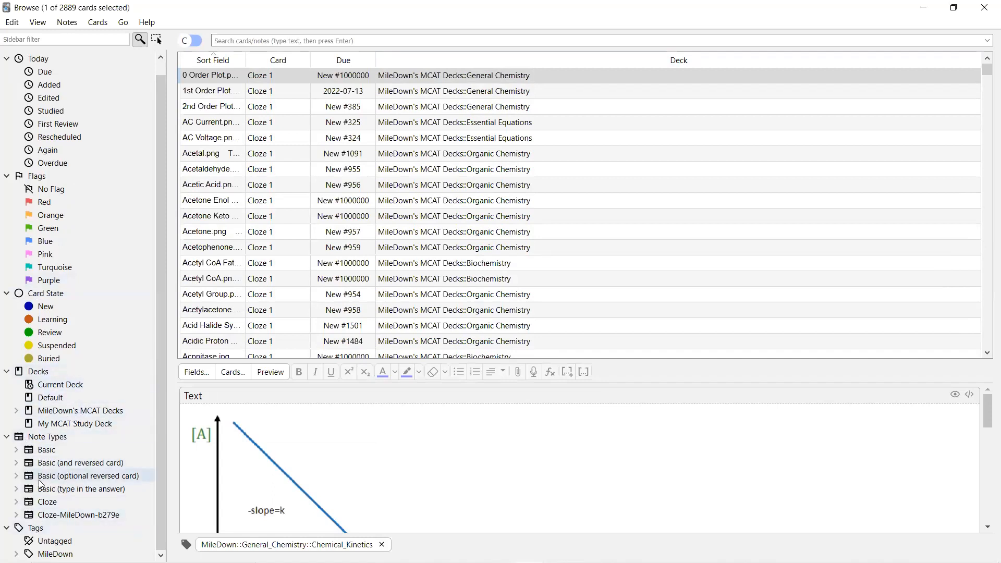
pyautogui.click(7, 437)
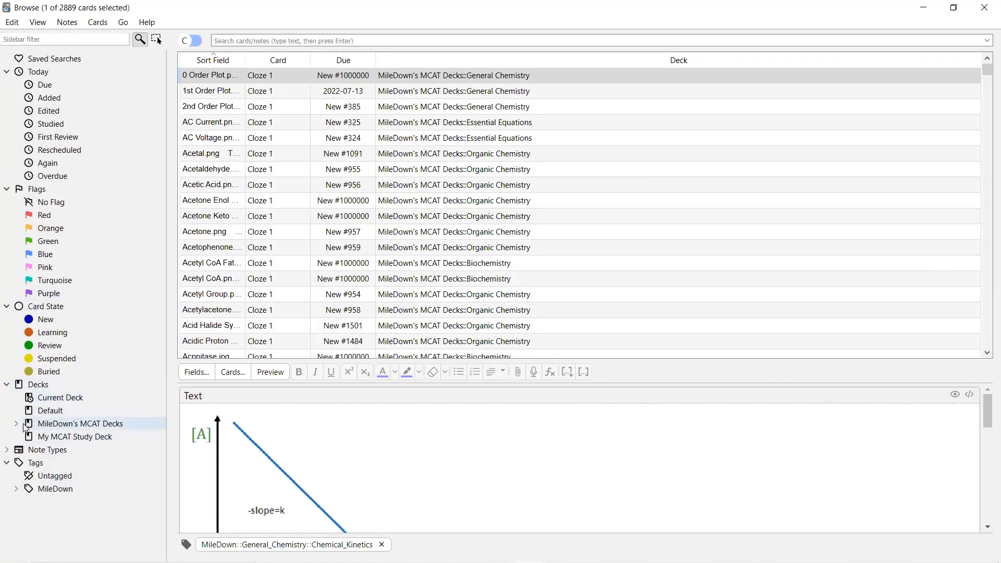
pyautogui.click(17, 423)
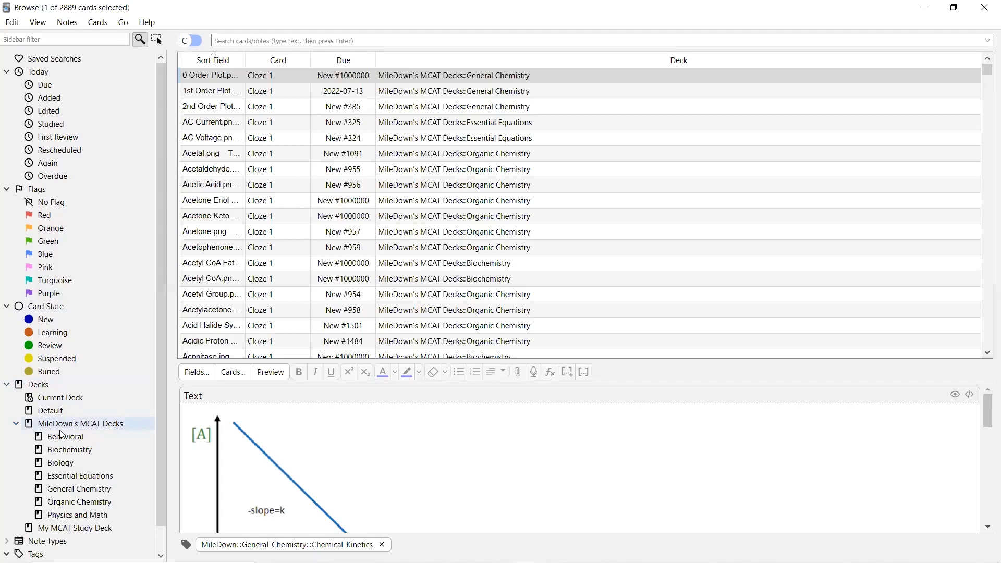
pyautogui.click(73, 441)
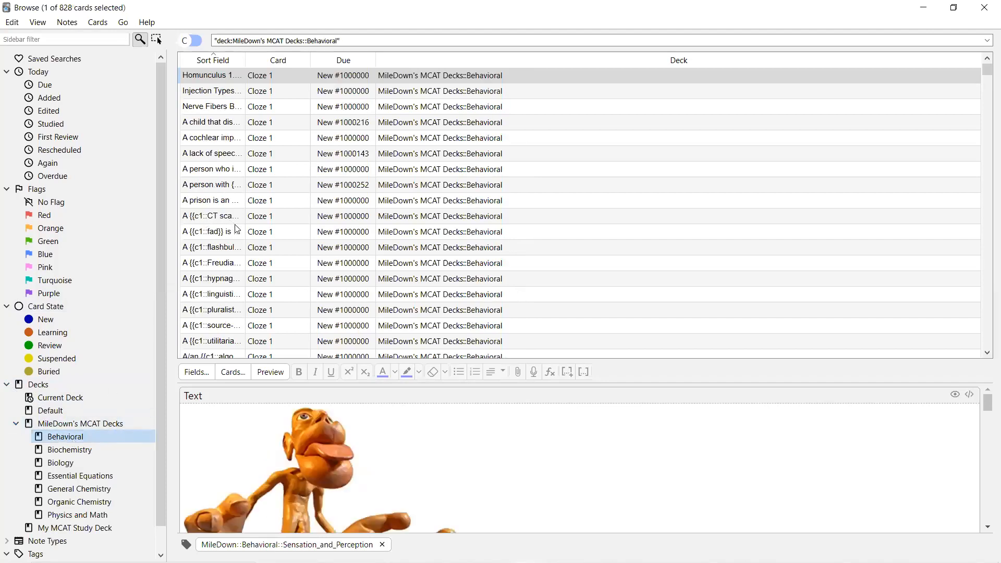
# Look through the Behavioral deck's cards, opening the gender-fluid note and the prison organization note.
pyautogui.scroll(-10, 245, 232)
pyautogui.scroll(10, 245, 232)
pyautogui.click(469, 169)
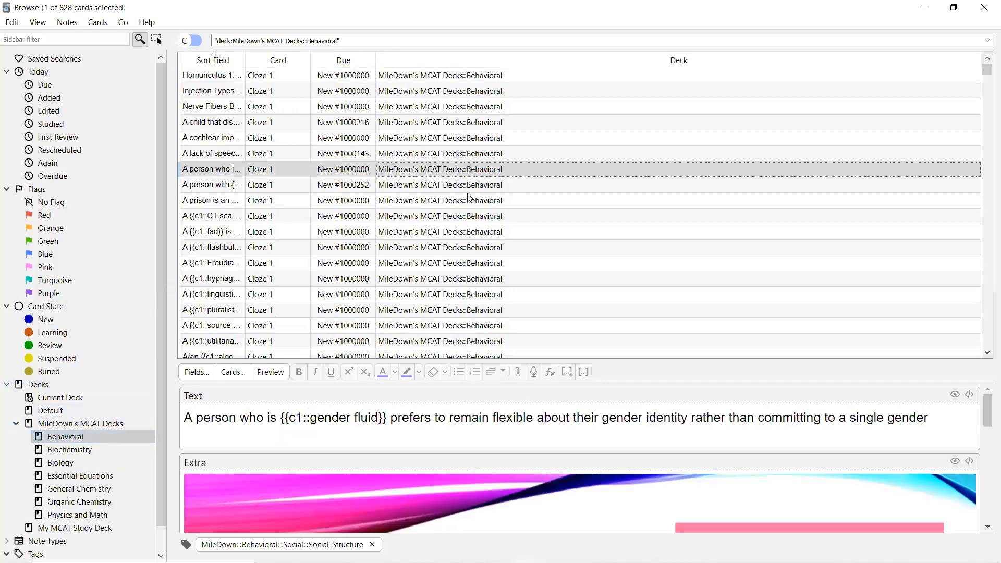
pyautogui.click(469, 201)
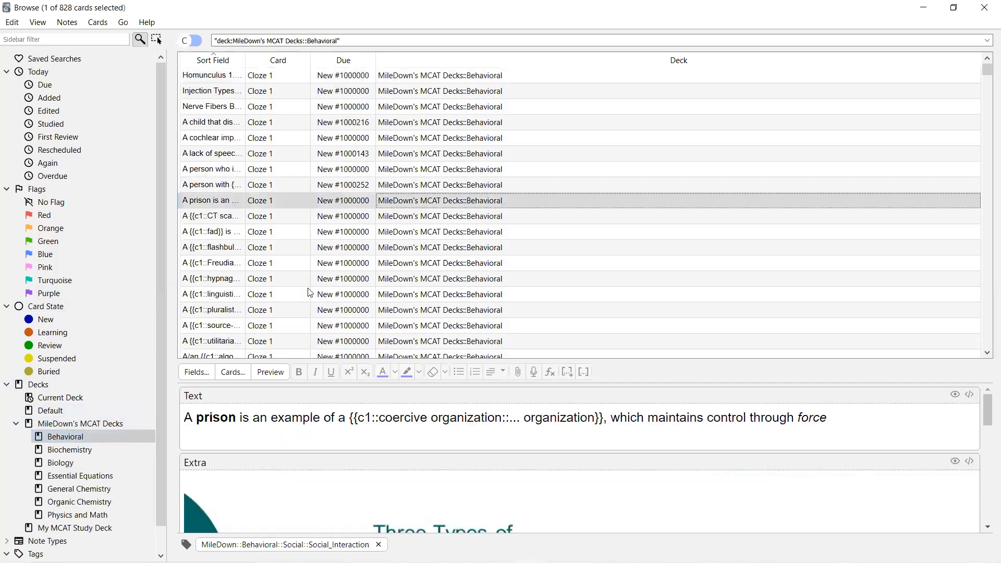
# List the cards of the Biochemistry deck and of the Biology deck and skim through both.
pyautogui.click(82, 451)
pyautogui.click(447, 233)
pyautogui.scroll(-2, 447, 237)
pyautogui.scroll(-12, 446, 235)
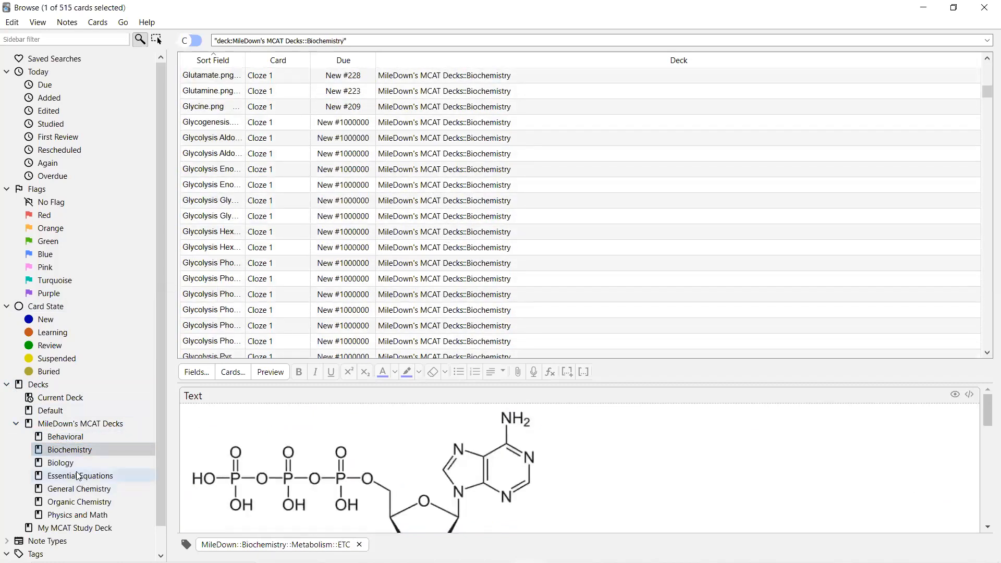
pyautogui.click(61, 463)
pyautogui.scroll(-5, 435, 222)
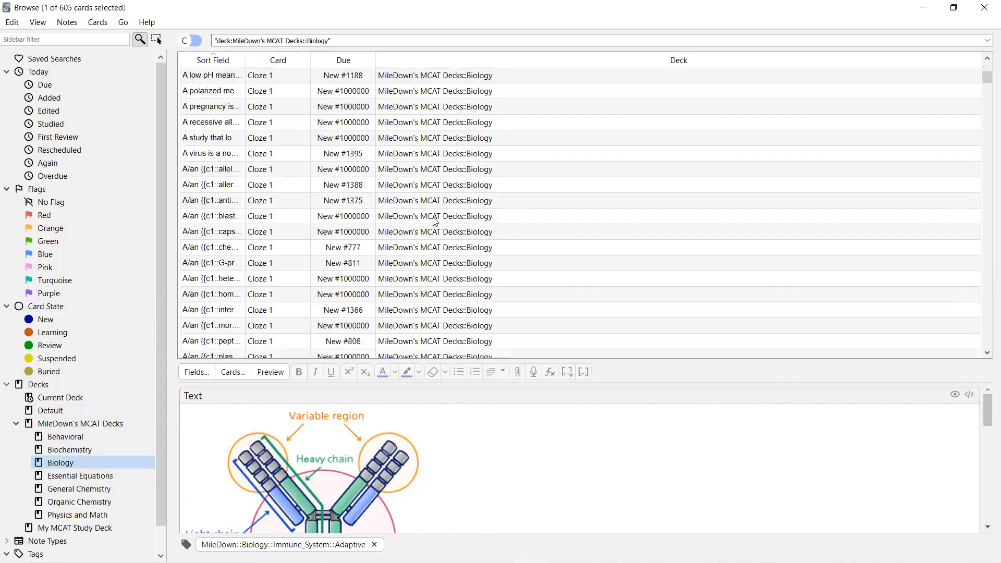
# Expand the MileDown tag and its Behavioral tag, and look through the Behavioral subtopics.
pyautogui.scroll(-1, 114, 381)
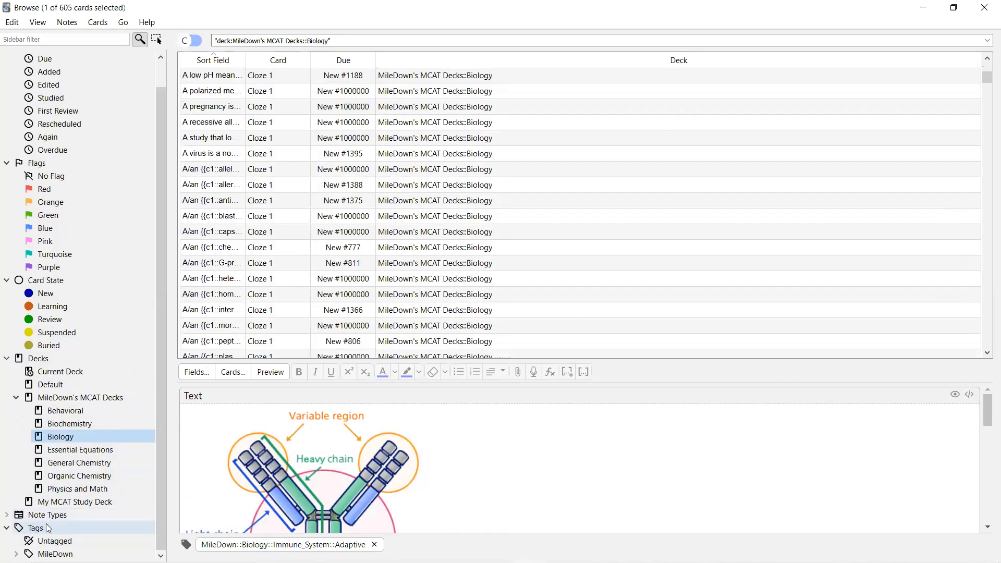
pyautogui.click(16, 554)
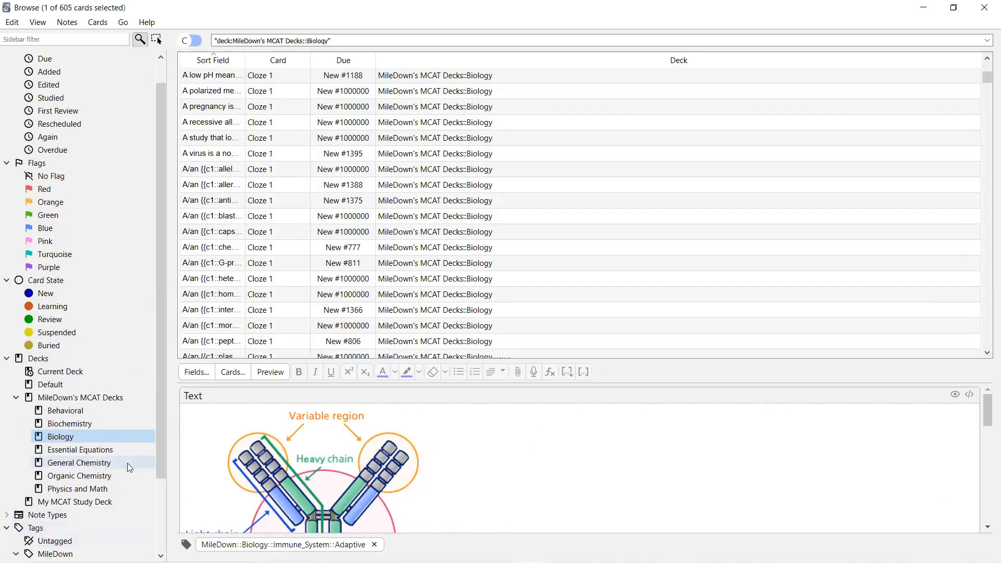
pyautogui.scroll(-3, 128, 463)
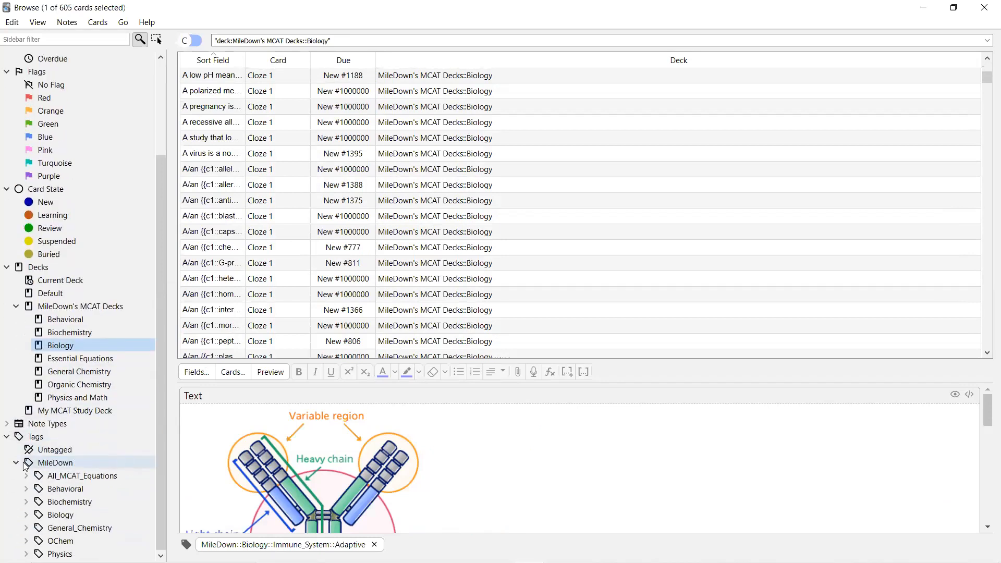
pyautogui.click(26, 489)
pyautogui.scroll(-3, 86, 475)
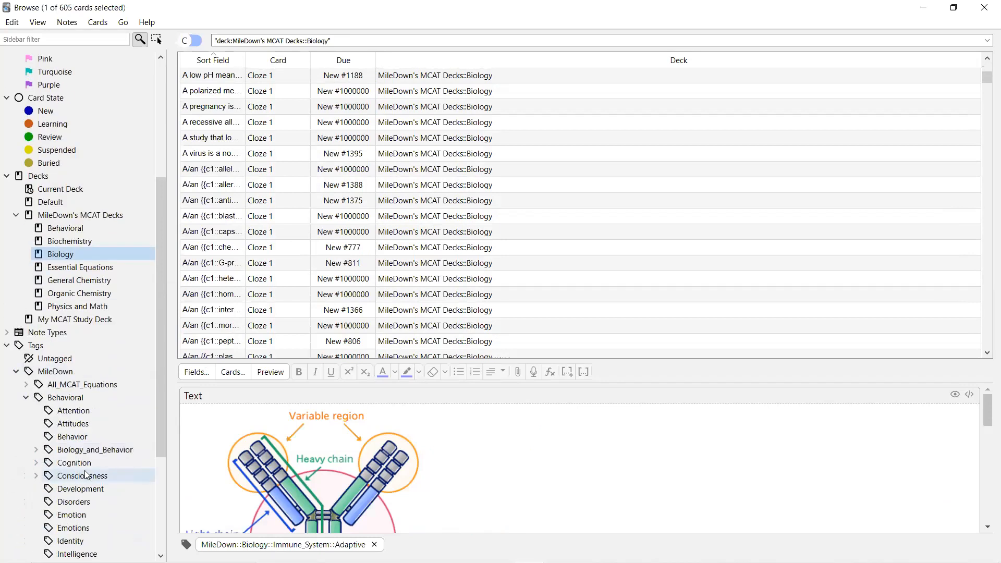
pyautogui.scroll(-3, 87, 474)
pyautogui.scroll(-3, 101, 471)
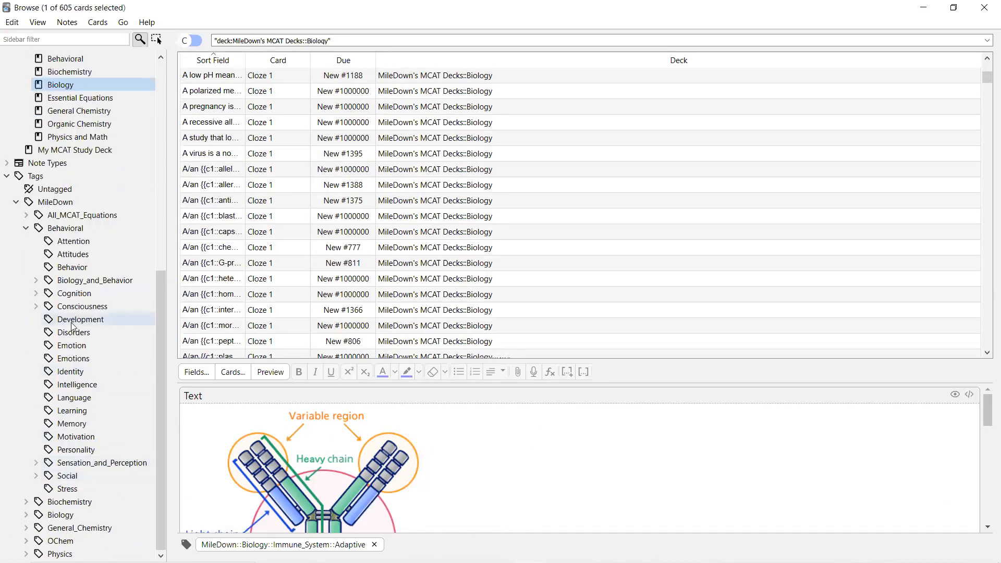
# Expand the Biochemistry and Biology tags under MileDown and look through their subtopics.
pyautogui.click(26, 502)
pyautogui.scroll(-4, 88, 463)
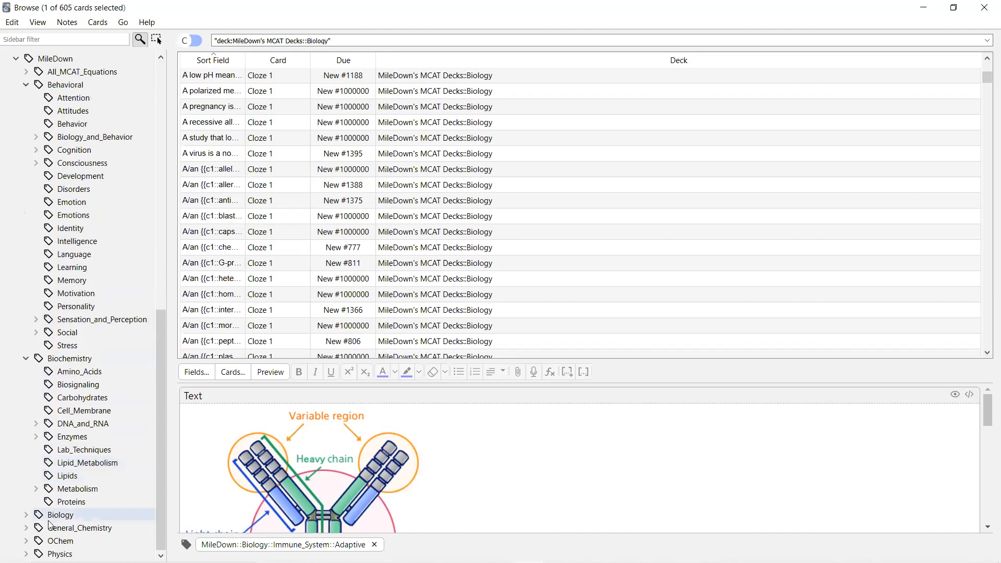
pyautogui.click(26, 514)
pyautogui.scroll(-3, 75, 481)
pyautogui.scroll(-4, 74, 481)
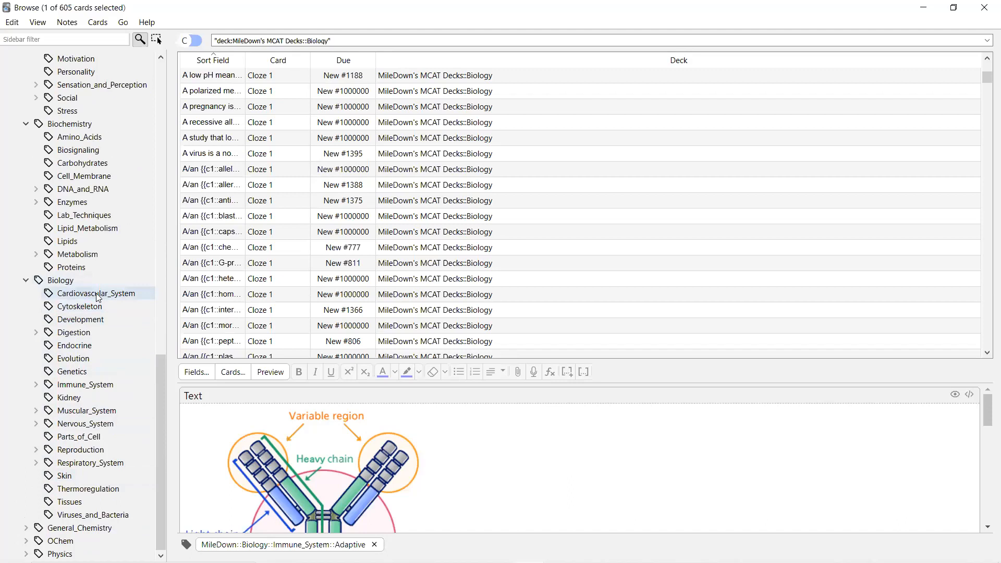
pyautogui.scroll(3, 132, 263)
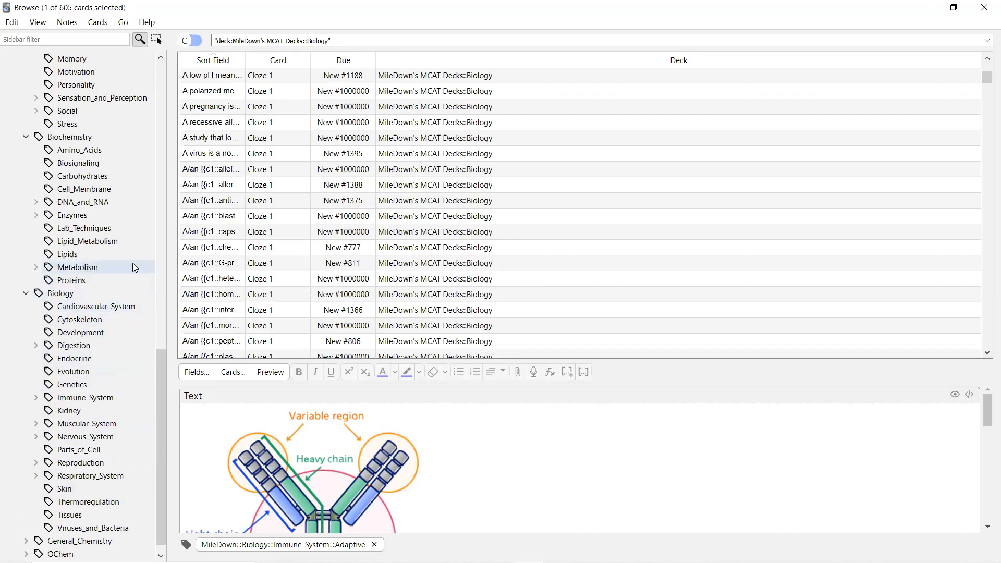
pyautogui.scroll(-1, 132, 263)
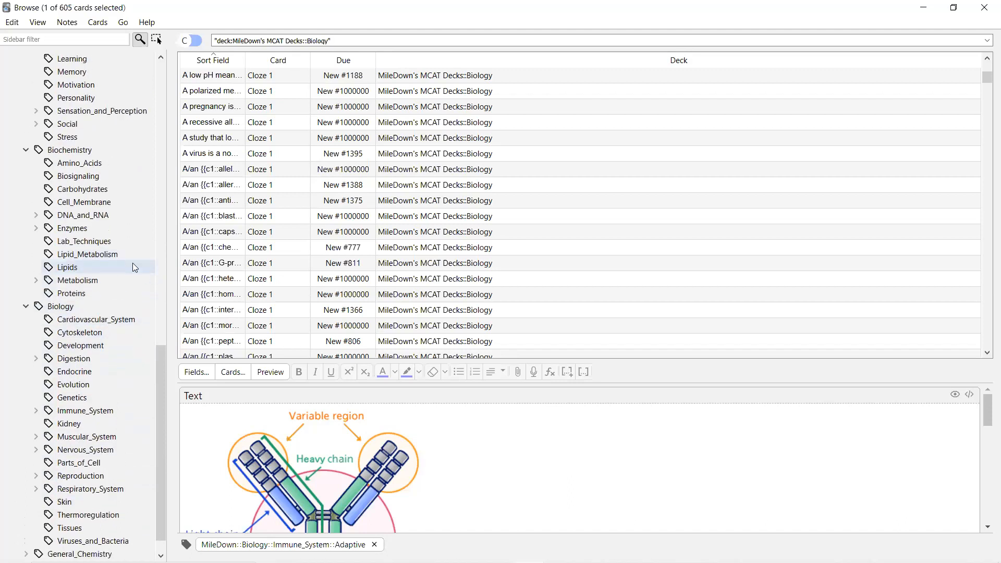
# List the cards tagged Biology Cardiovascular_System, enlarge the note editor area, and view a fetal hemoglobin note.
pyautogui.click(116, 321)
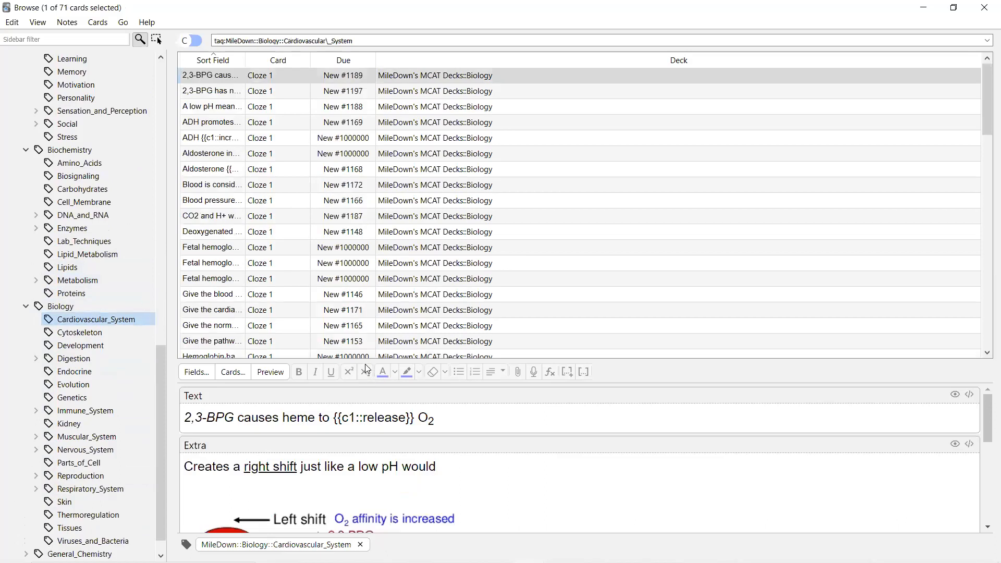
pyautogui.moveTo(365, 361); pyautogui.dragTo(363, 313)
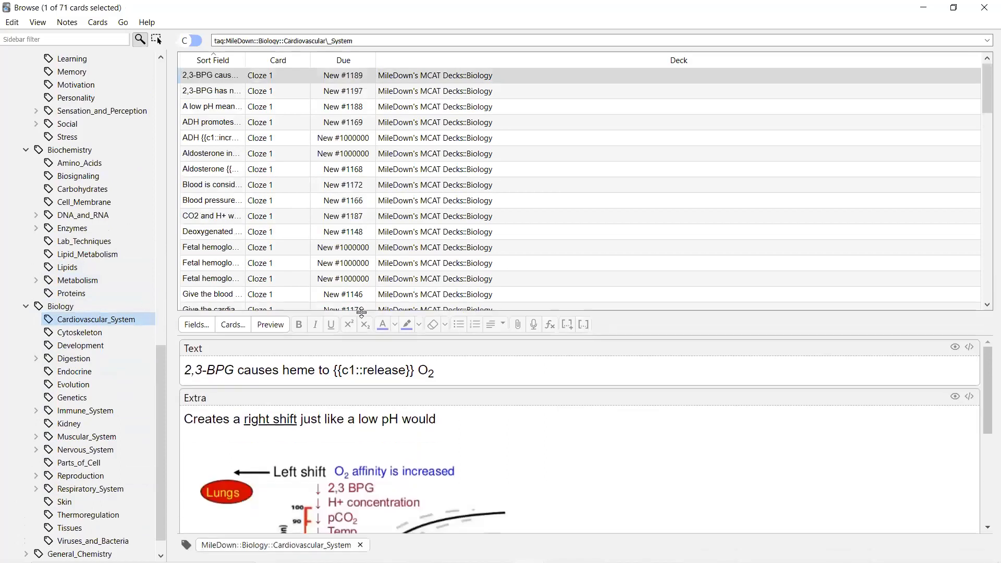
pyautogui.click(254, 276)
pyautogui.scroll(-5, 254, 276)
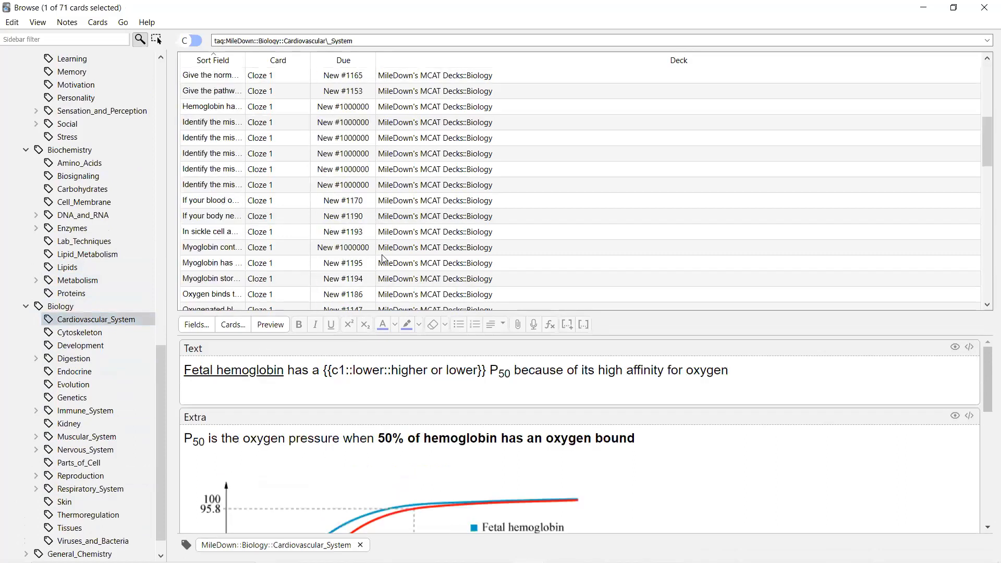
pyautogui.scroll(-5, 306, 249)
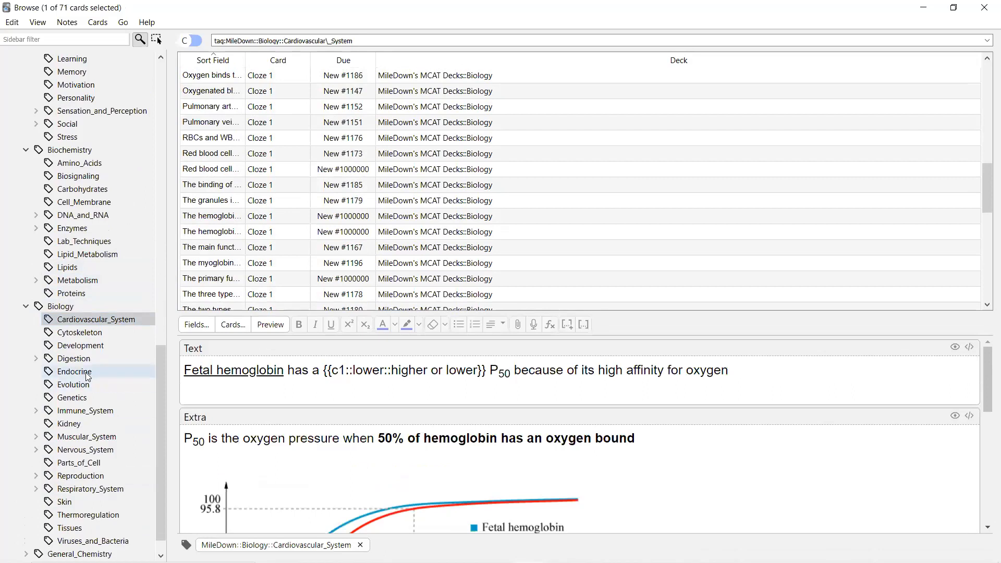
# List the cards tagged Biology Endocrine and view the Corticotropin-releasing hormone and Oxytocin notes.
pyautogui.click(138, 371)
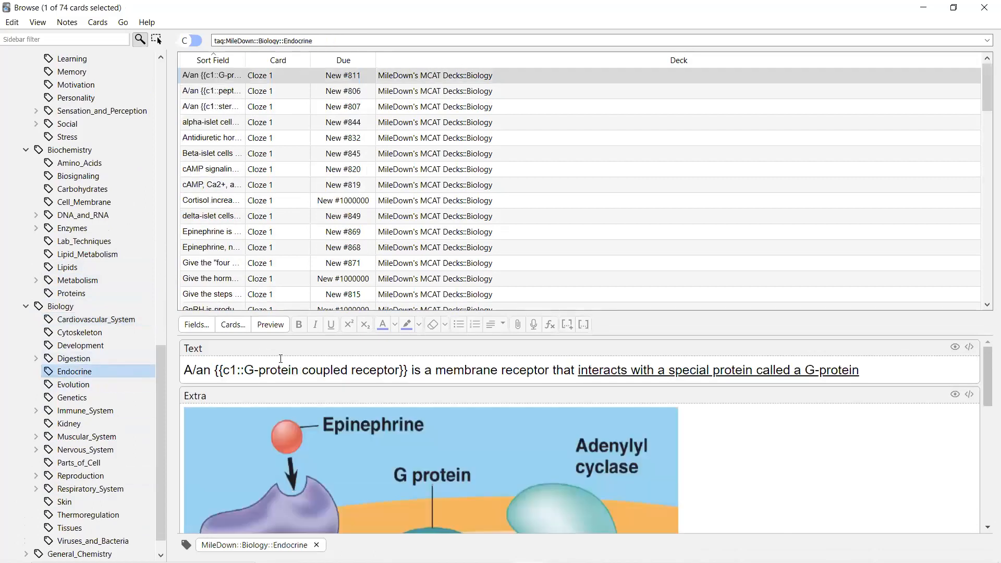
pyautogui.scroll(-12, 307, 225)
pyautogui.click(202, 219)
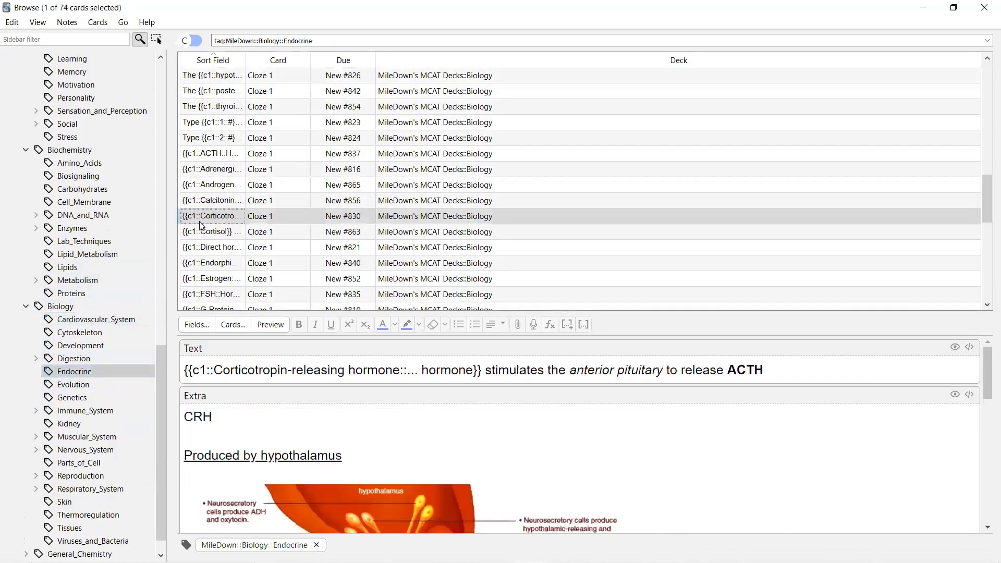
pyautogui.scroll(-5, 326, 287)
pyautogui.click(244, 265)
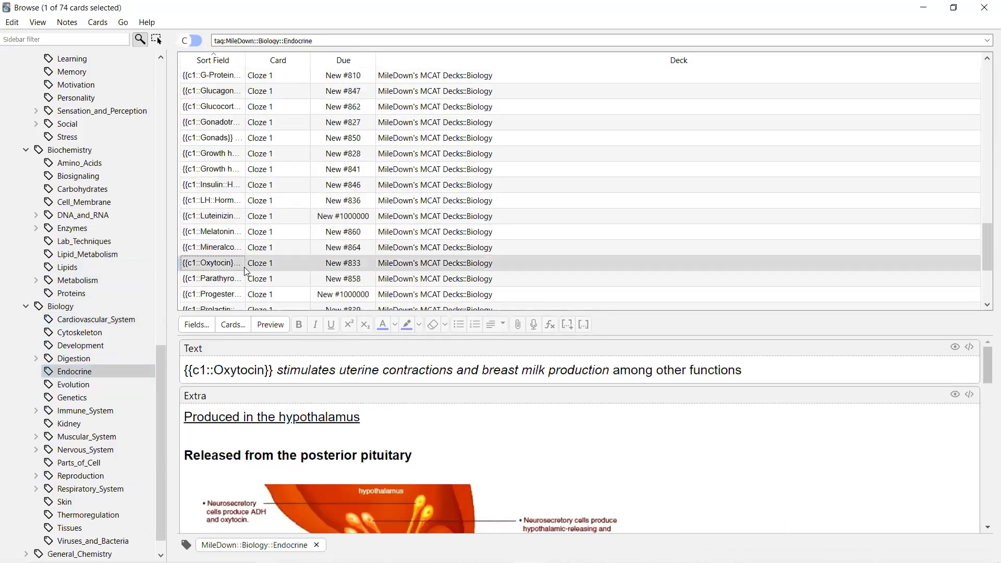
# View the blood pressure note among the Cardiovascular_System cards, and return to the Endocrine-tagged cards.
pyautogui.click(114, 321)
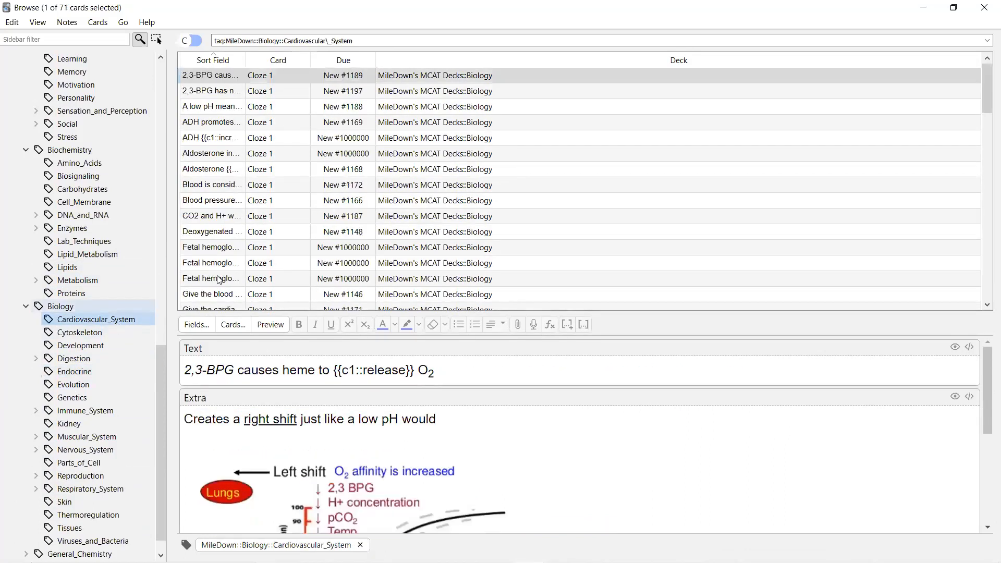
pyautogui.click(216, 205)
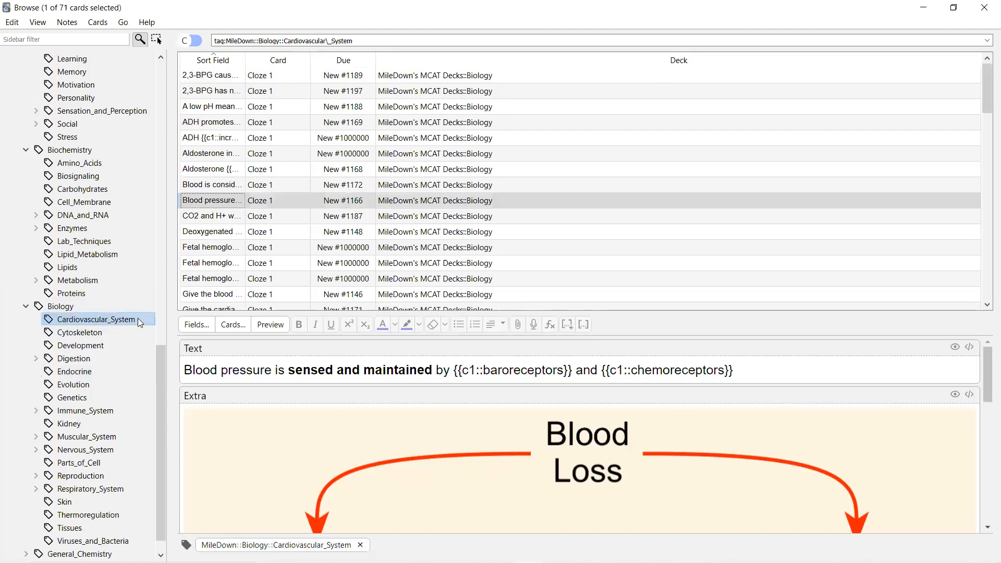
pyautogui.click(83, 371)
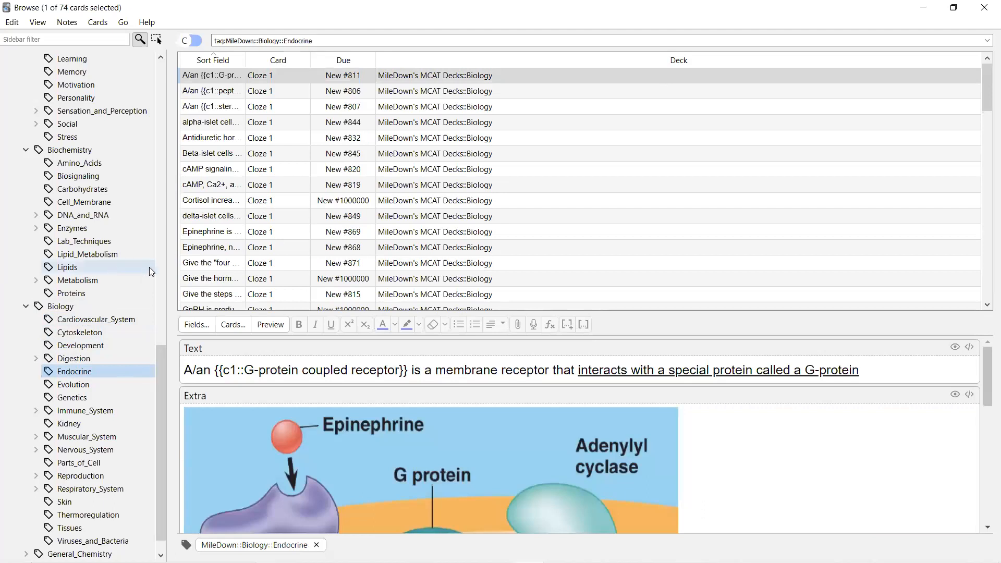
# Filter the card list by the top-level MileDown tag.
pyautogui.scroll(9, 136, 275)
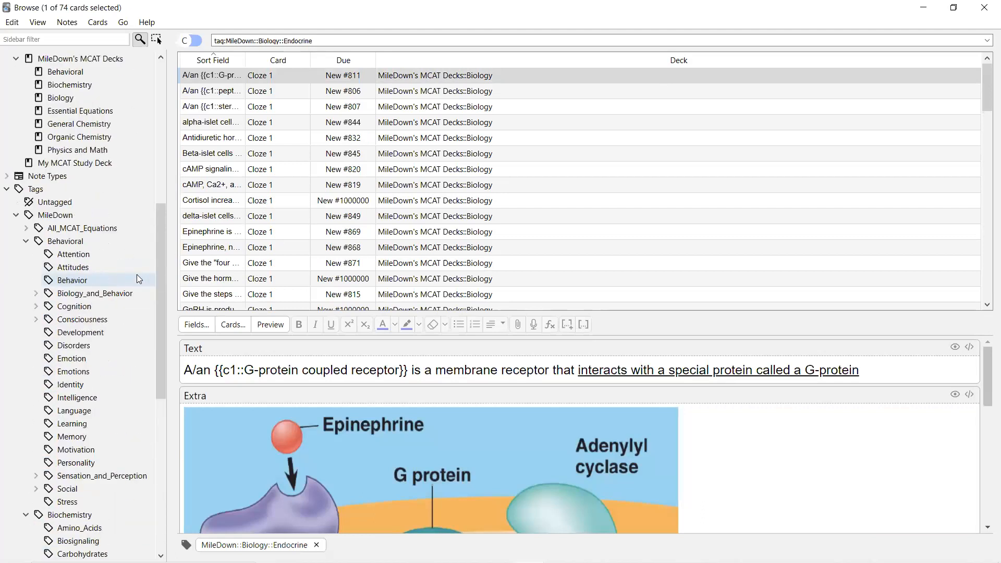
pyautogui.scroll(1, 136, 274)
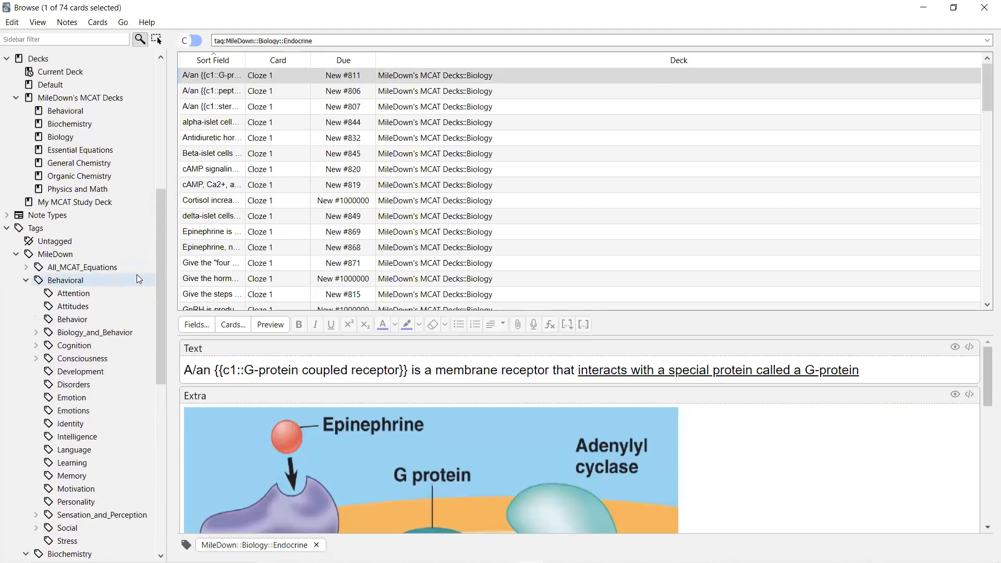
pyautogui.click(69, 257)
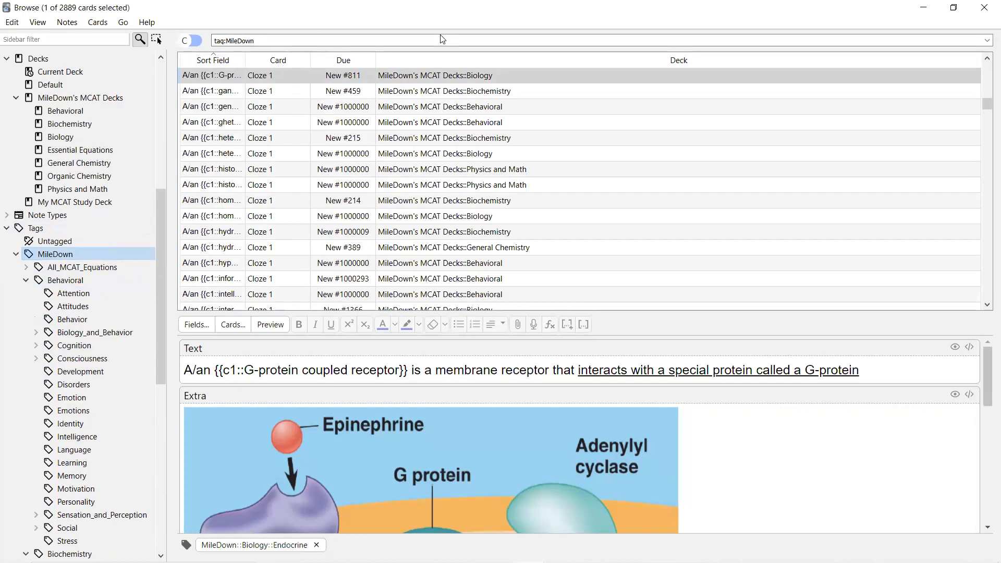
# Suspend all cards carrying the MileDown tag and check the card list.
pyautogui.click(295, 96)
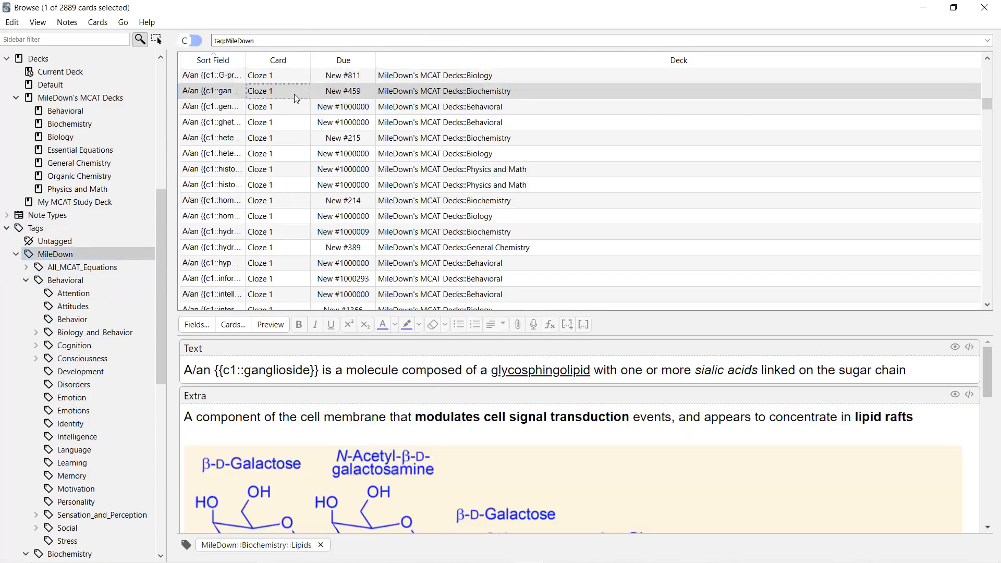
pyautogui.hotkey('ctrl', 'a')
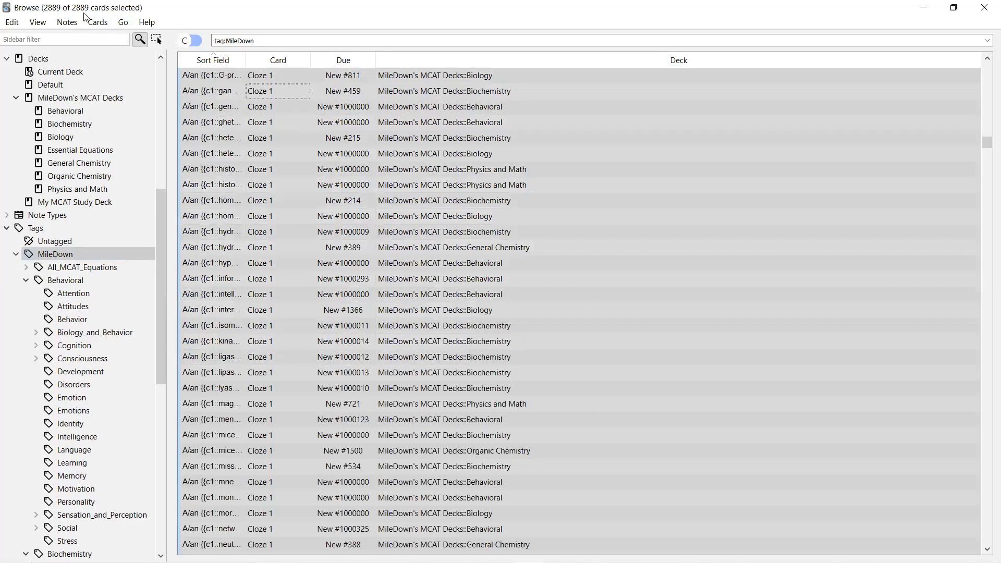
pyautogui.rightClick(332, 142)
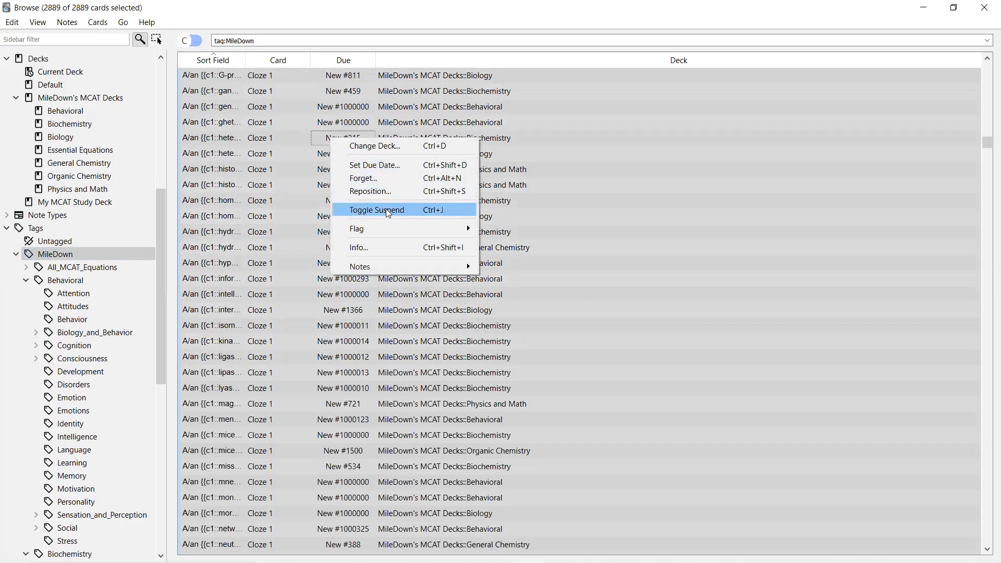
pyautogui.click(403, 210)
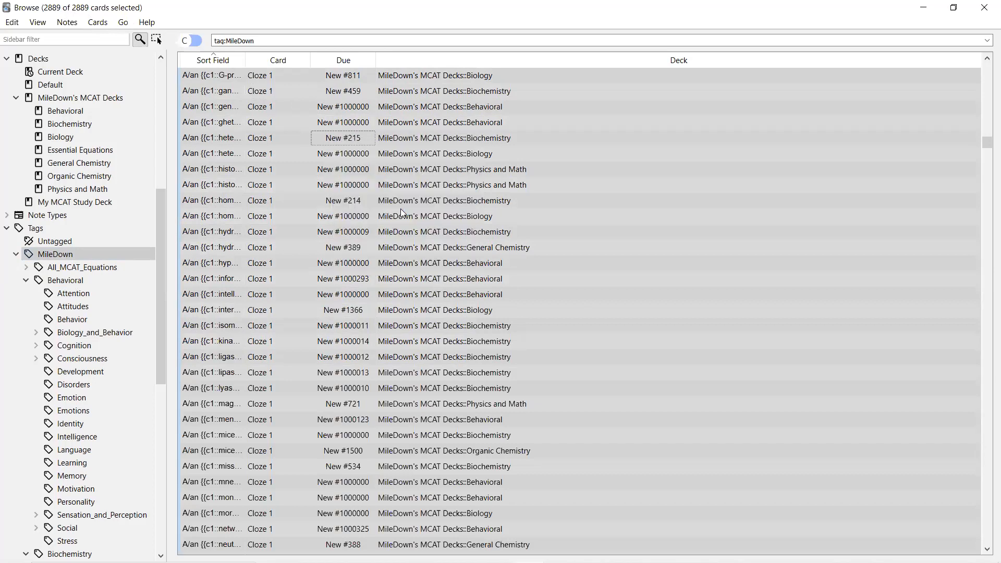
pyautogui.click(567, 201)
pyautogui.scroll(-1, 558, 245)
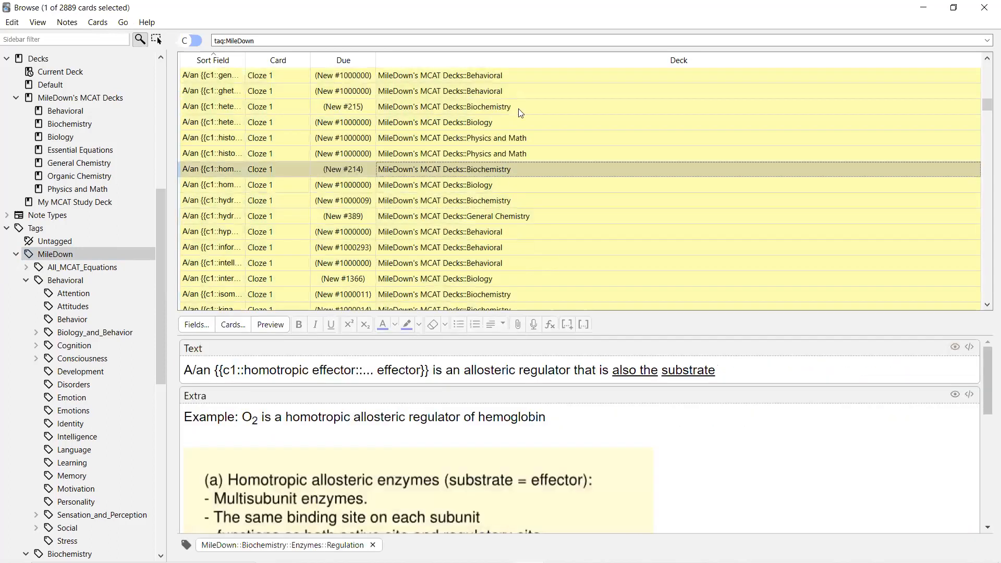
pyautogui.scroll(-5, 525, 232)
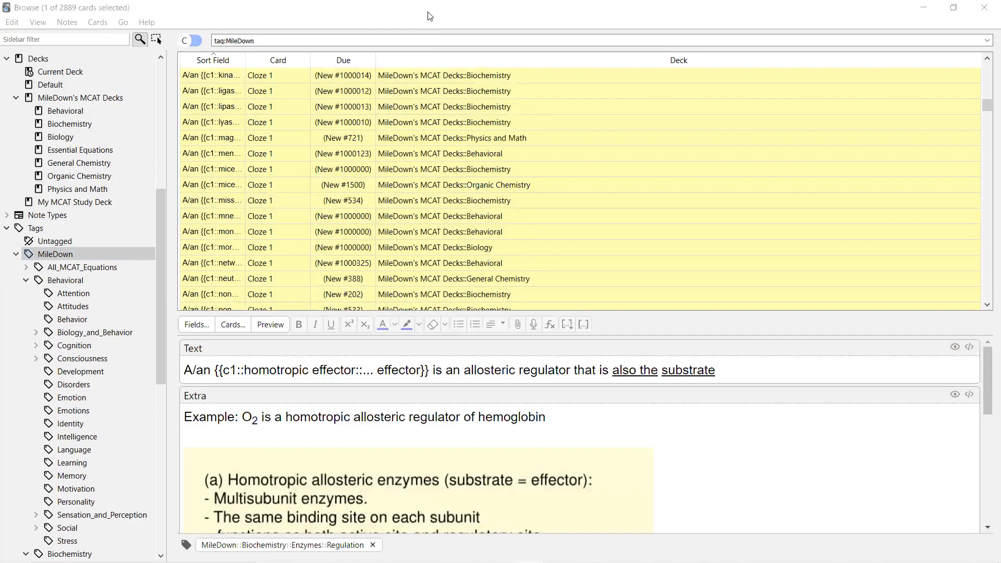
# Restore the card browser to a smaller window and close it to return to the deck overview.
pyautogui.click(428, 11)
pyautogui.doubleClick(428, 16)
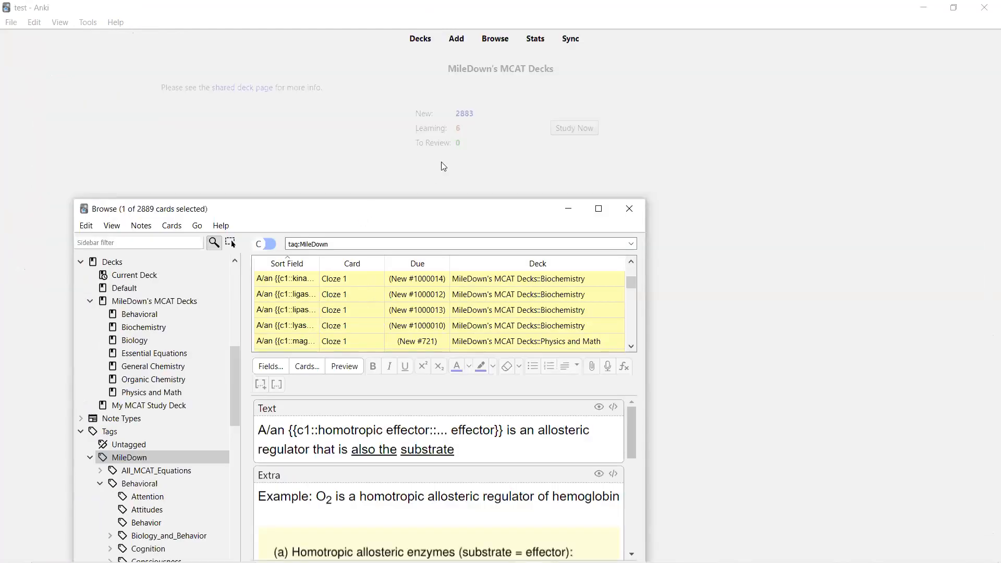
pyautogui.click(447, 119)
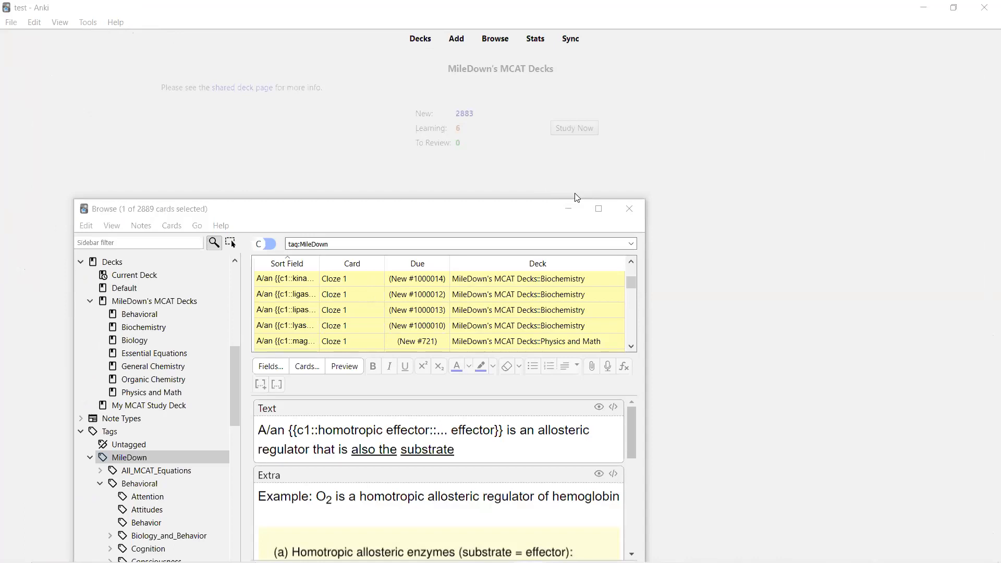
pyautogui.click(630, 209)
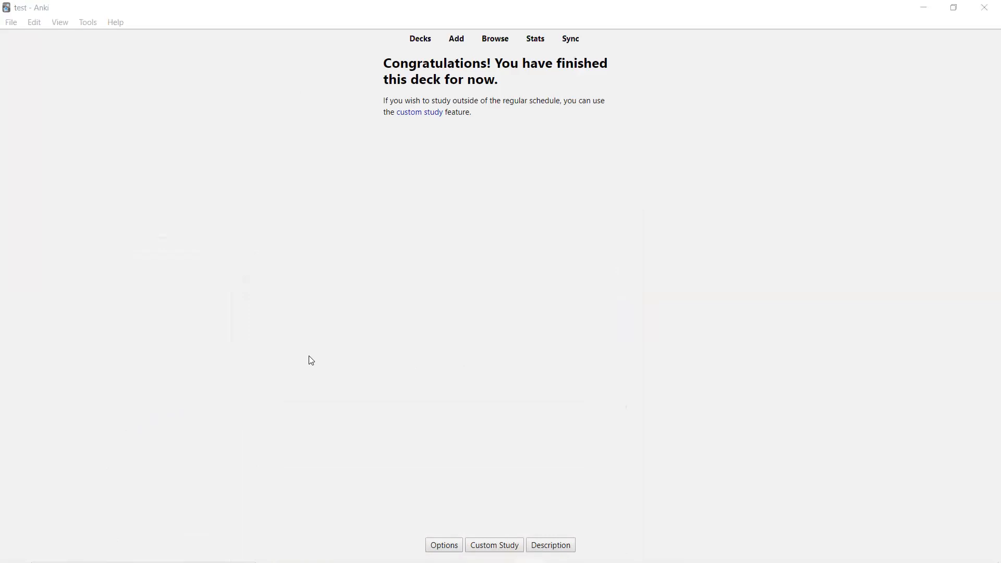
# Open MileDown's MCAT Decks from the deck list, bring up the card browser and move its window higher on the screen.
pyautogui.click(422, 40)
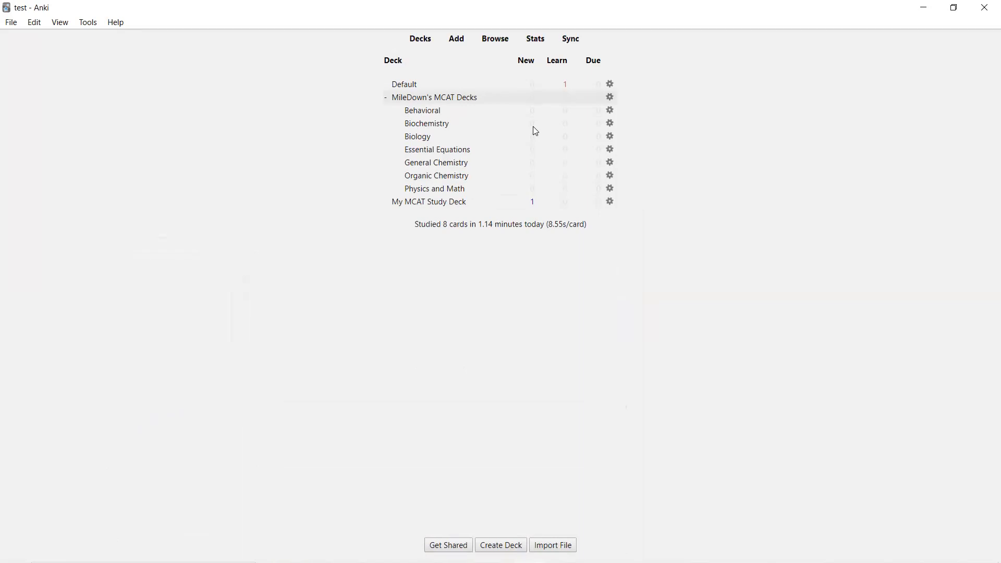
pyautogui.click(443, 97)
pyautogui.click(495, 40)
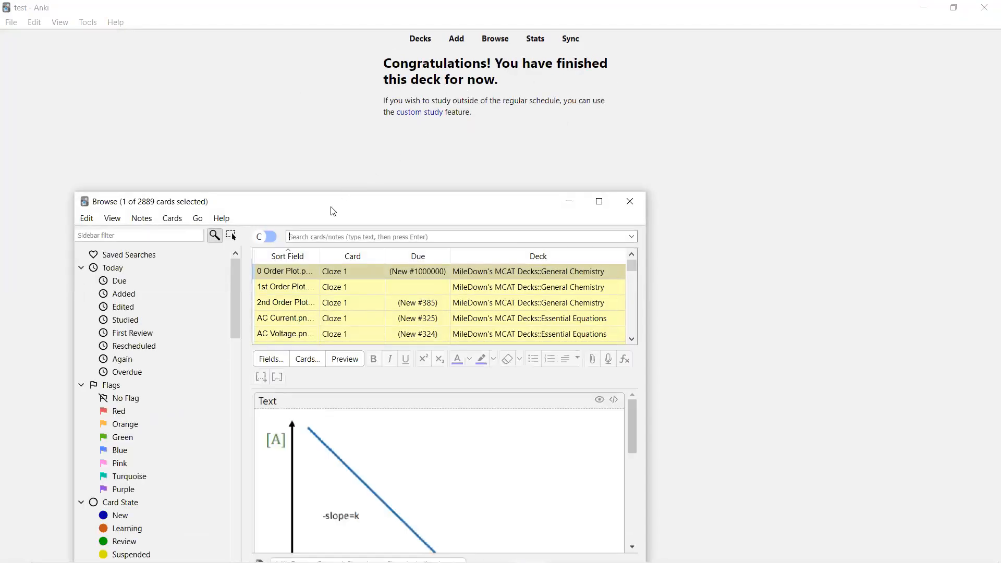
pyautogui.moveTo(333, 210); pyautogui.dragTo(385, 29)
# Collapse the Behavioral and Biochemistry branches under the MileDown tag in the tag tree.
pyautogui.moveTo(286, 128); pyautogui.dragTo(284, 235)
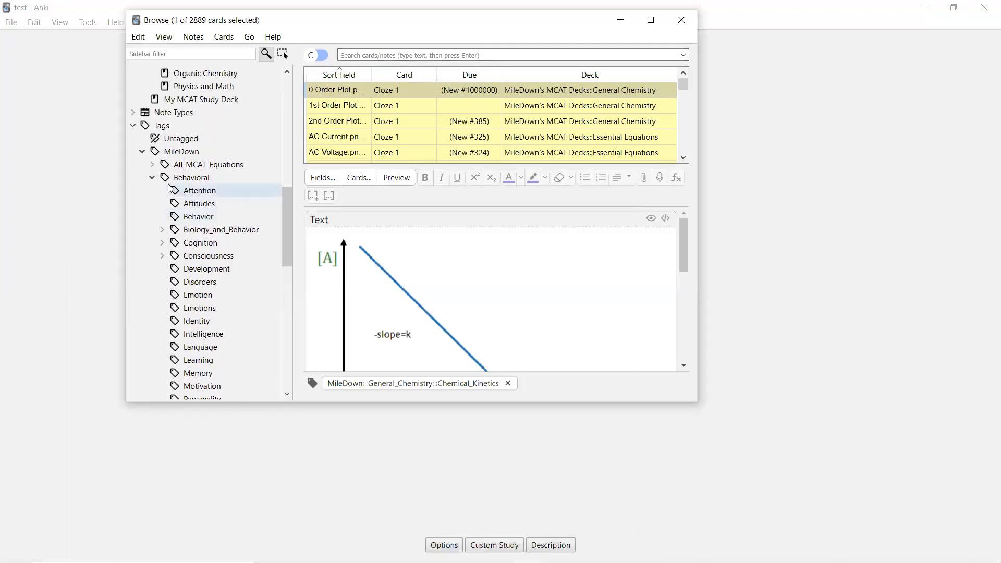
pyautogui.click(153, 178)
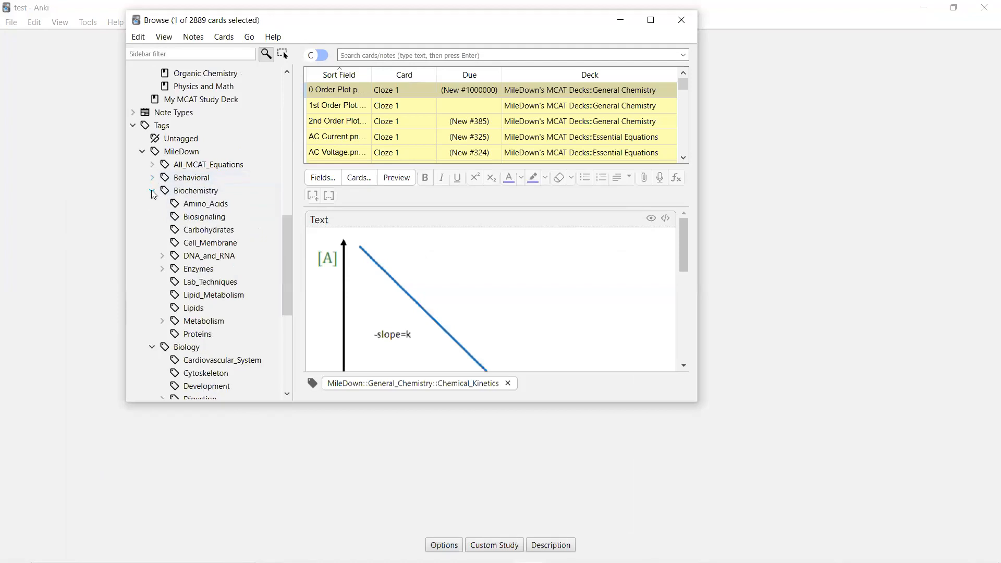
pyautogui.click(152, 191)
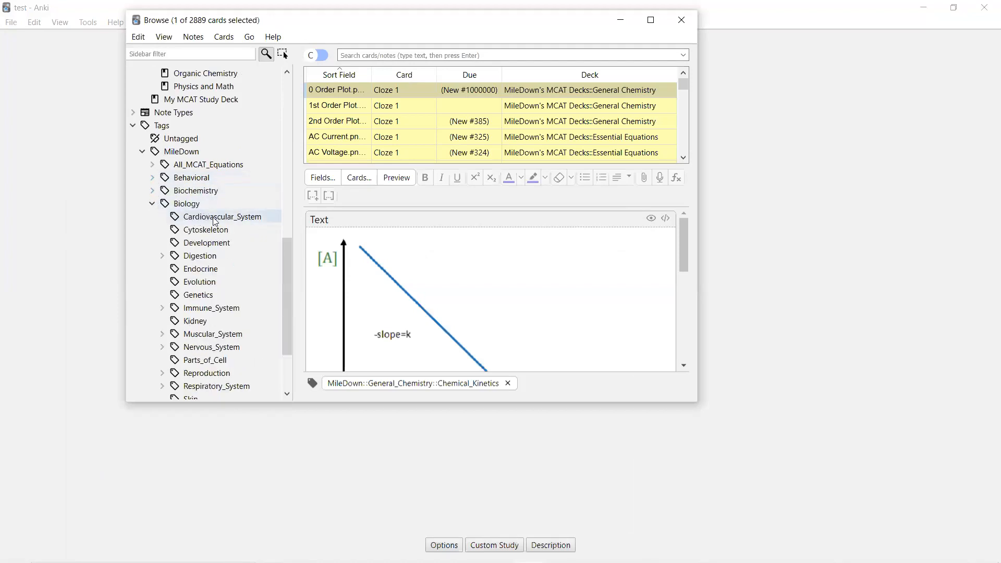
# View the Cardiovascular_System cards, filter the list by the Biology Endocrine tag instead, and maximize the browser.
pyautogui.click(235, 221)
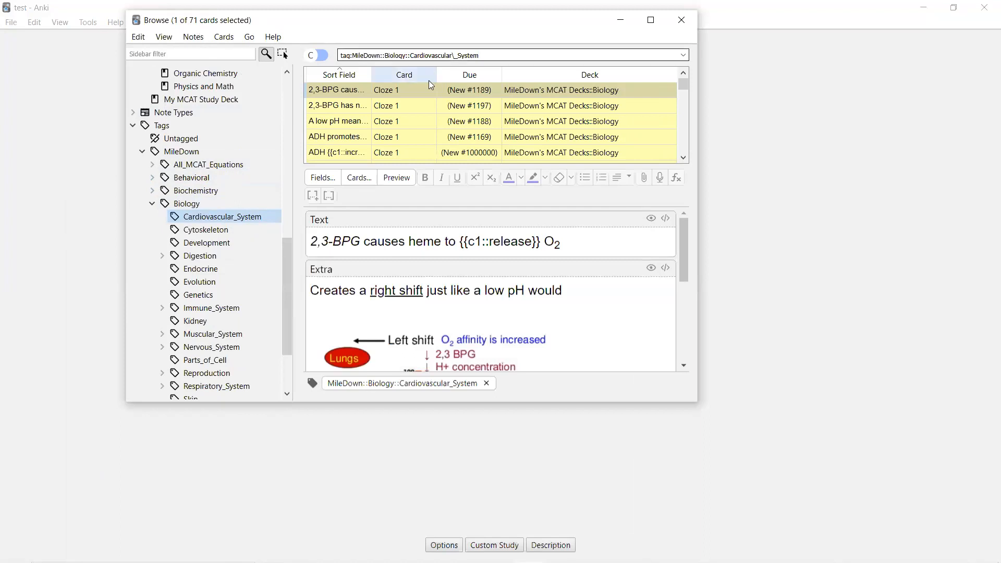
pyautogui.click(228, 270)
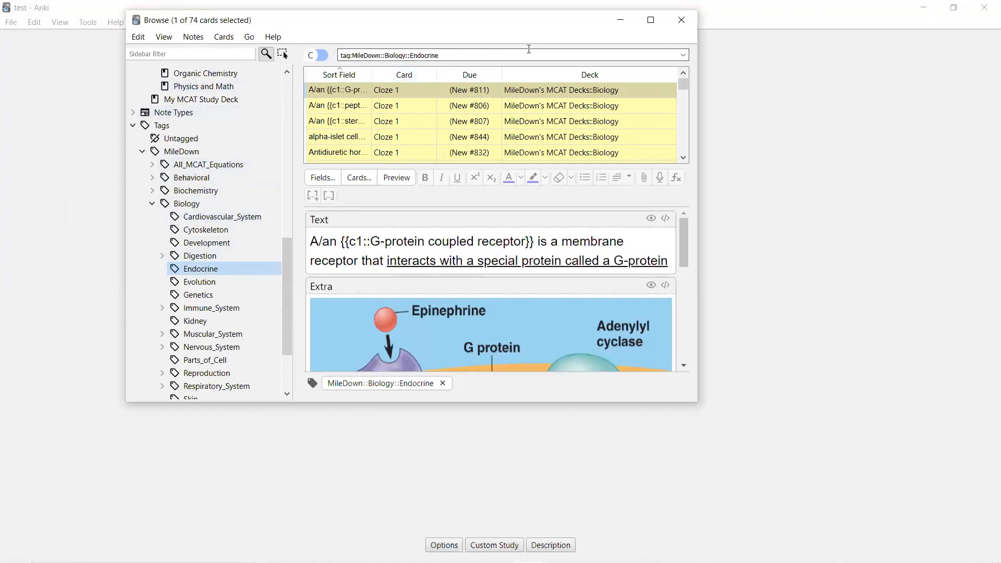
pyautogui.click(650, 20)
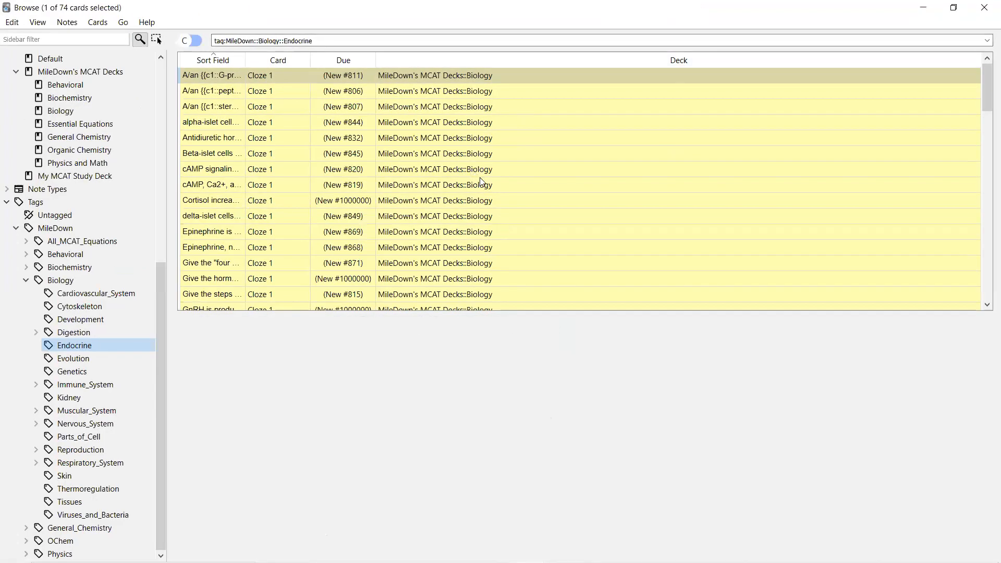
# Unsuspend all cards carrying the Endocrine tag and check the Epinephrine card in the list.
pyautogui.click(489, 204)
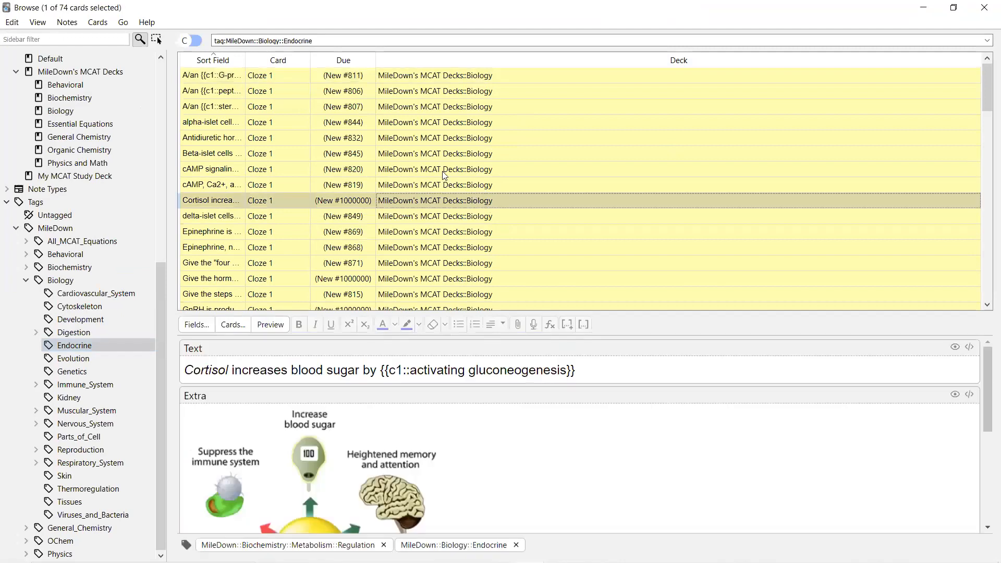
pyautogui.hotkey('ctrl', 'a')
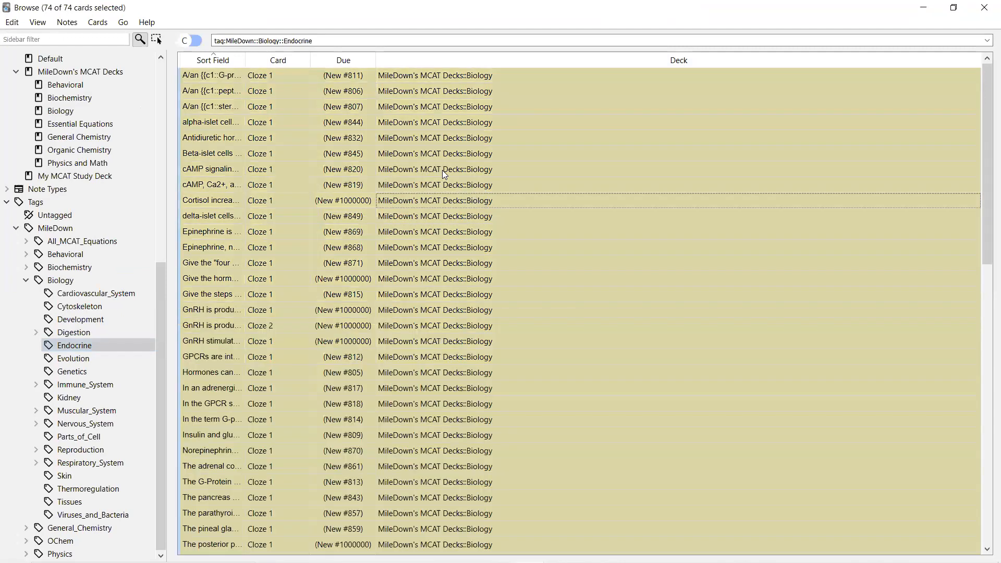
pyautogui.rightClick(422, 151)
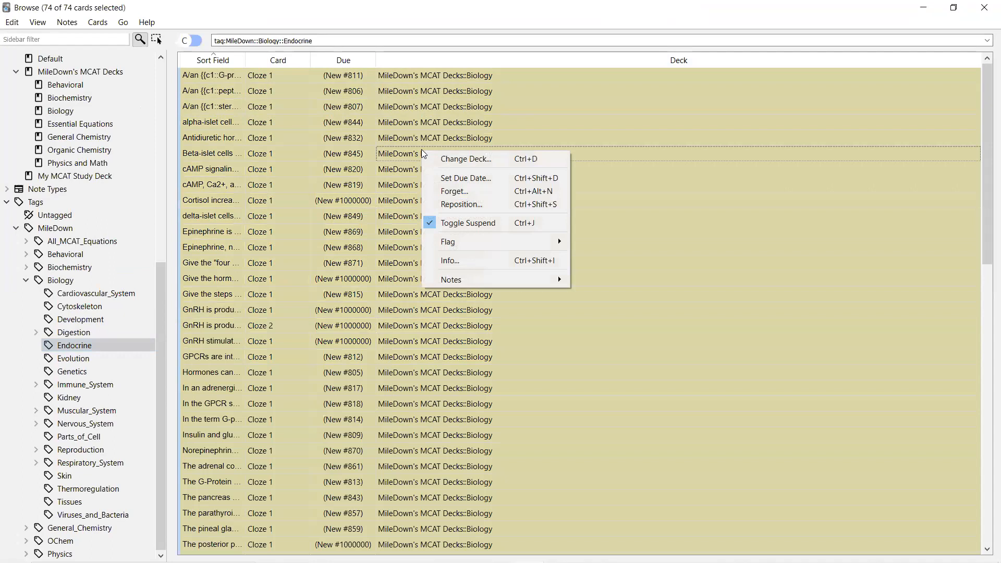
pyautogui.click(453, 222)
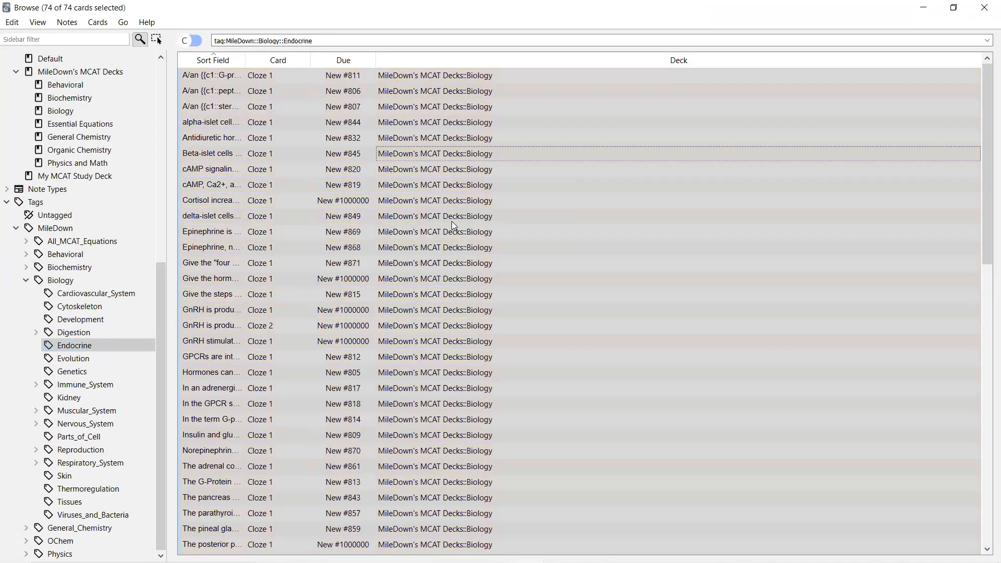
pyautogui.click(547, 231)
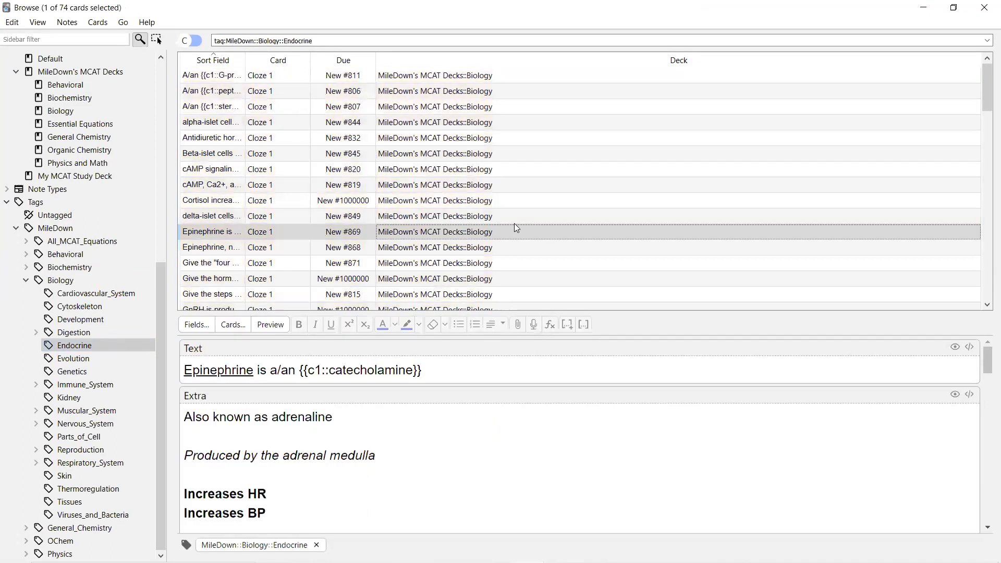
# Restore the card browser to a smaller window, close it and return to the deck list.
pyautogui.doubleClick(654, 17)
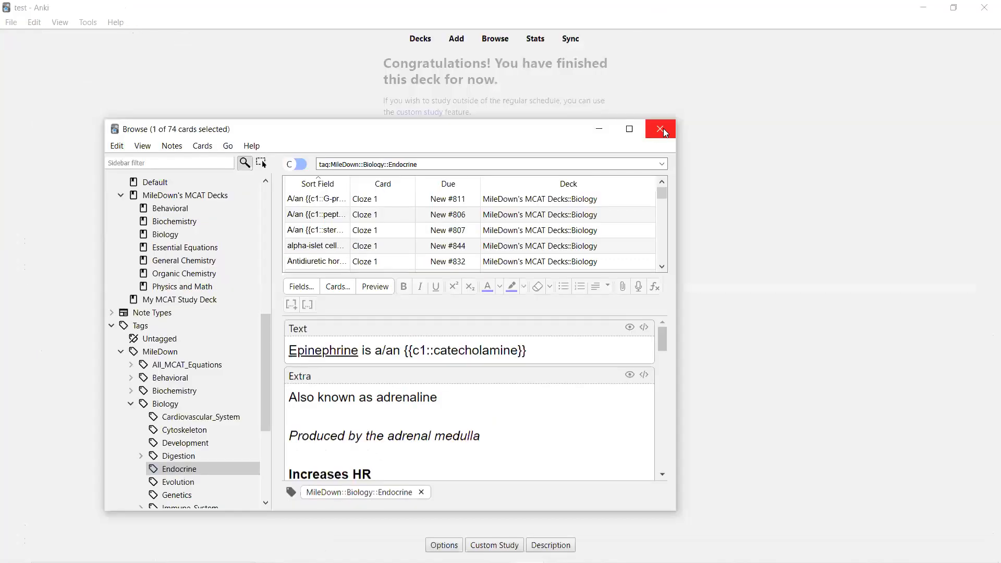
pyautogui.click(662, 127)
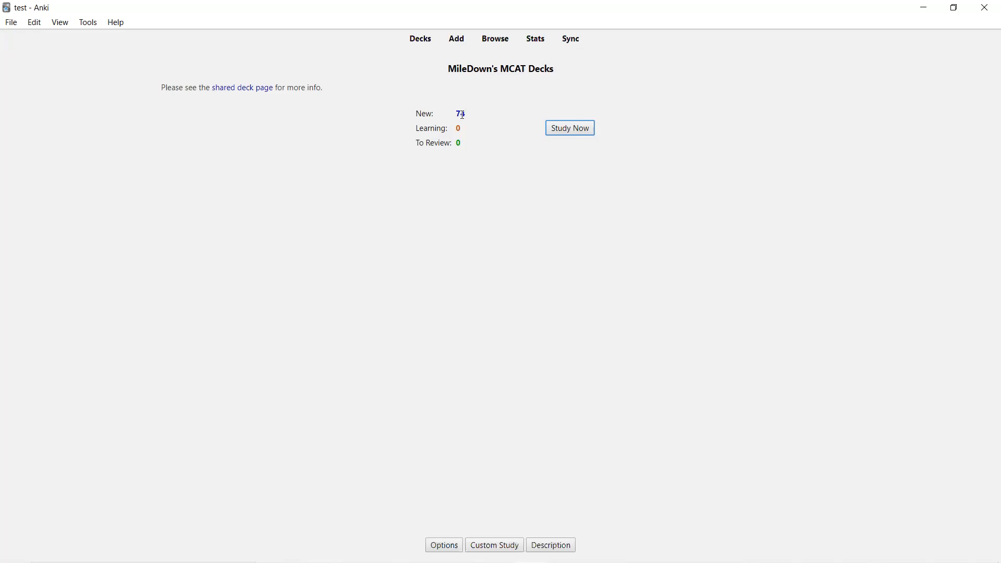
pyautogui.click(420, 42)
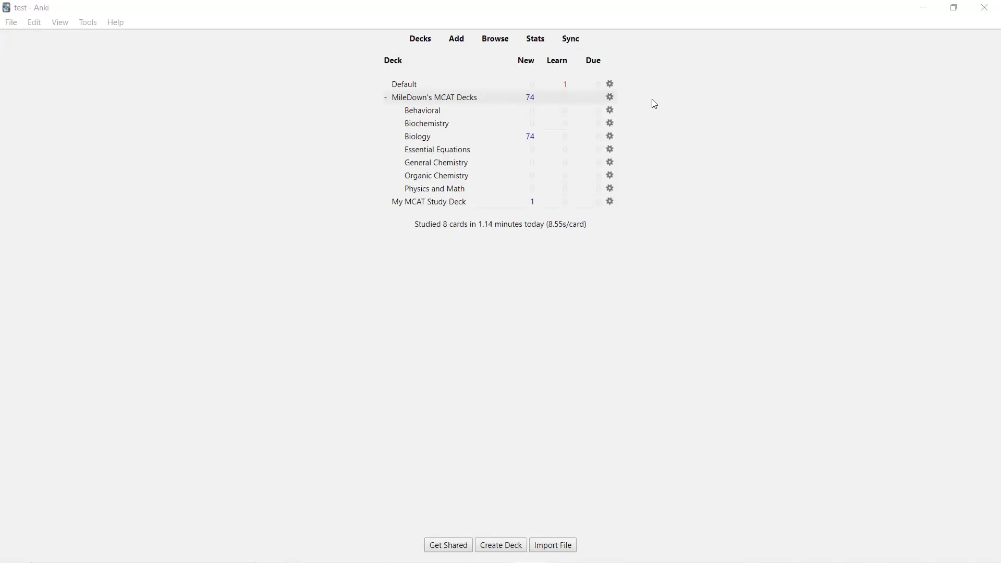
# Reopen the card browser and look through the full card list down to its end.
pyautogui.click(493, 44)
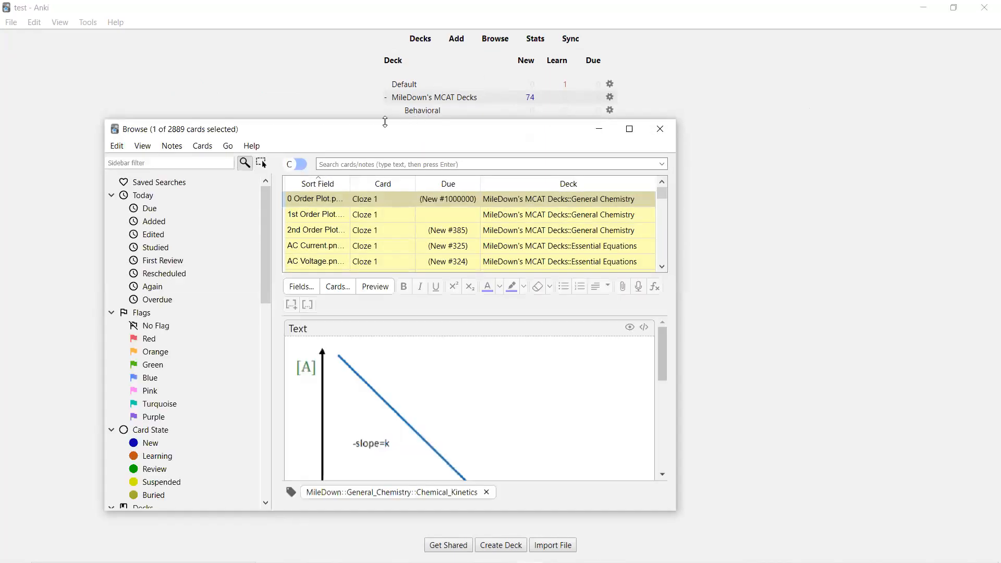
pyautogui.moveTo(386, 122); pyautogui.dragTo(369, 16)
pyautogui.scroll(-10, 431, 160)
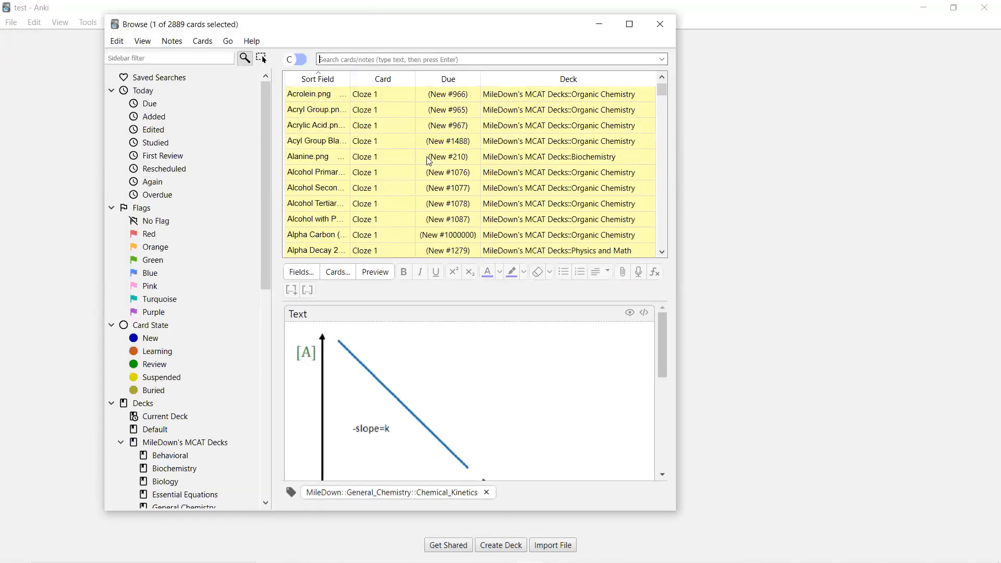
pyautogui.scroll(-15, 428, 160)
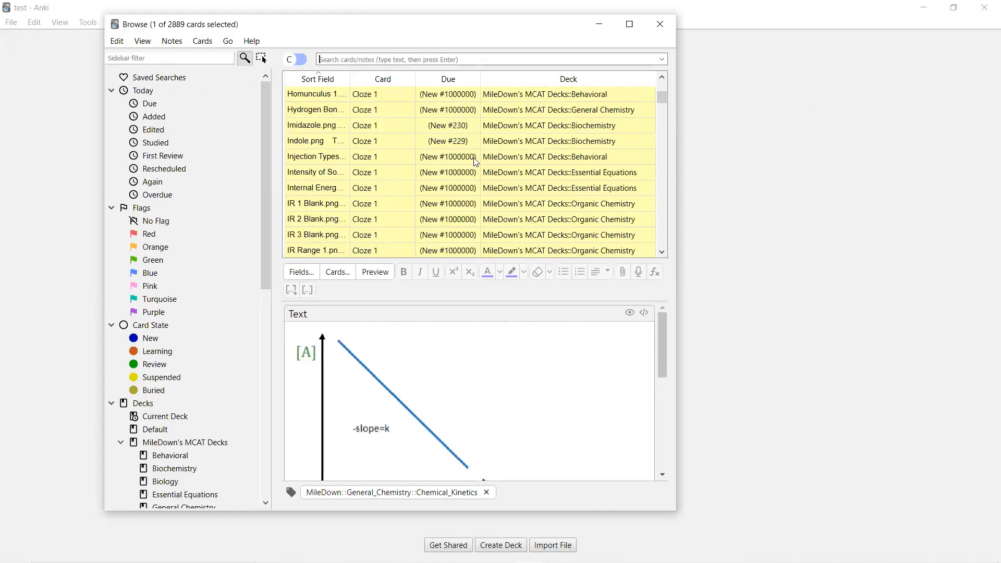
pyautogui.moveTo(663, 97); pyautogui.dragTo(669, 256)
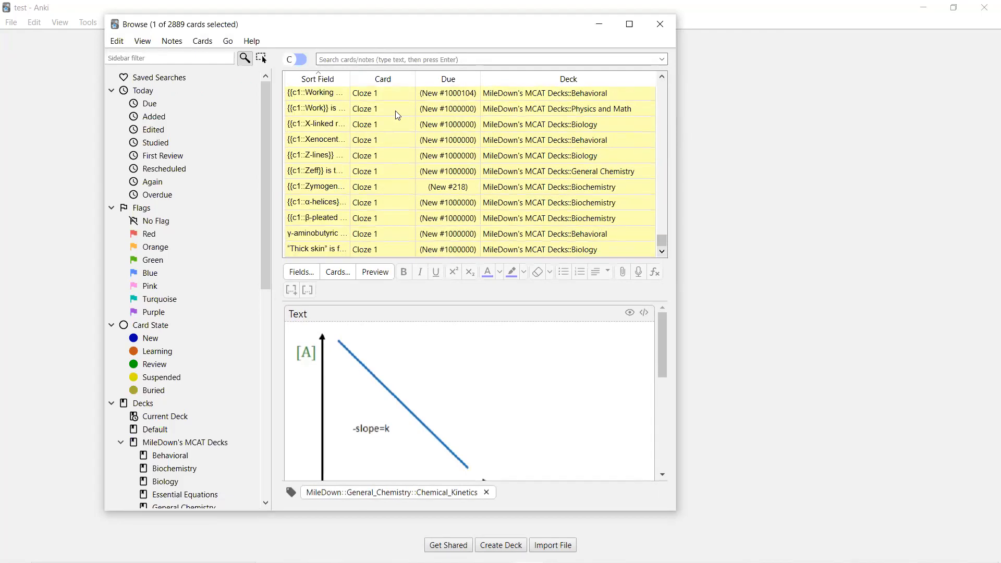
# Sort the cards by Due and examine the unsuspended Biology cards among the suspended ones.
pyautogui.click(443, 85)
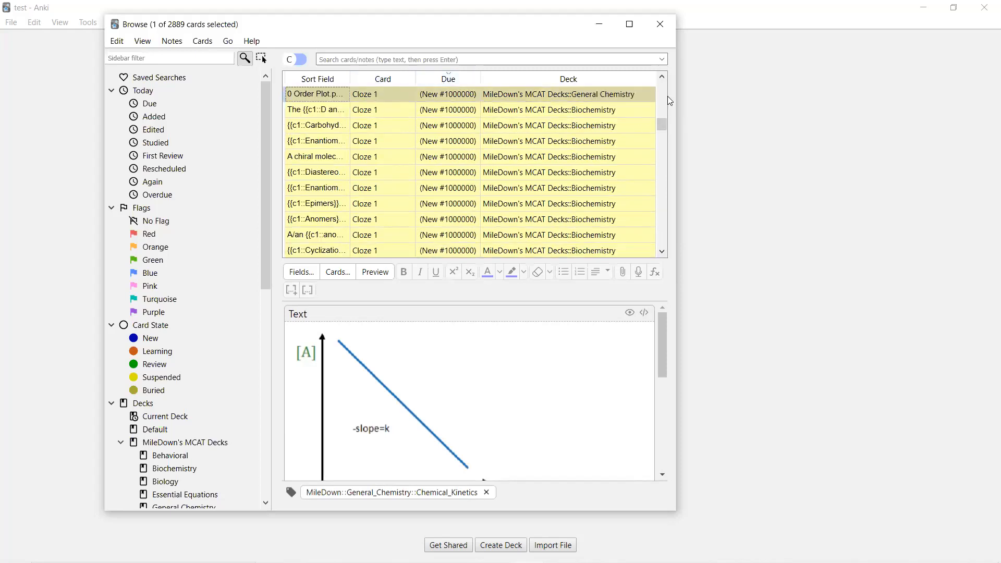
pyautogui.moveTo(663, 130); pyautogui.dragTo(663, 225)
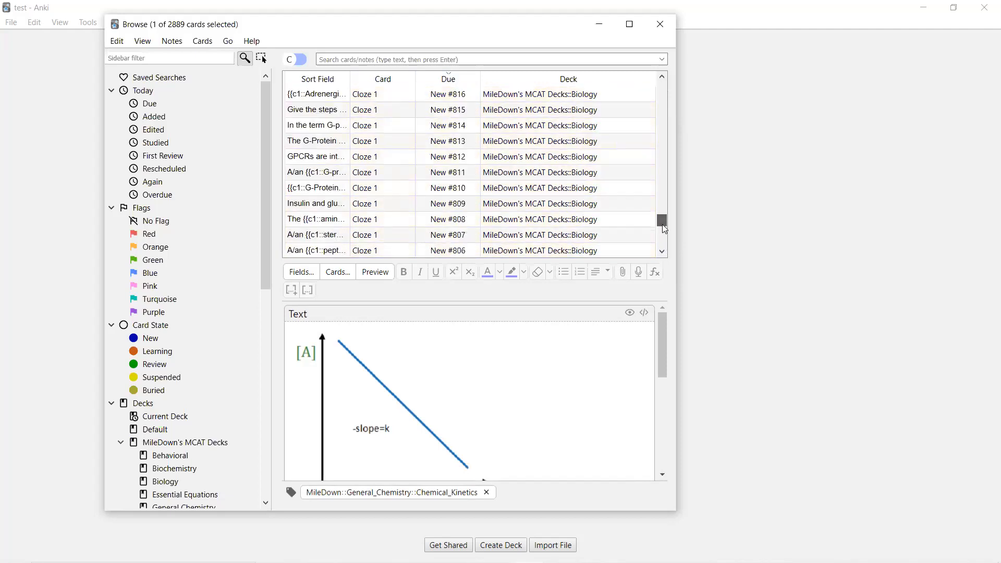
pyautogui.scroll(-6, 534, 189)
pyautogui.scroll(7, 535, 190)
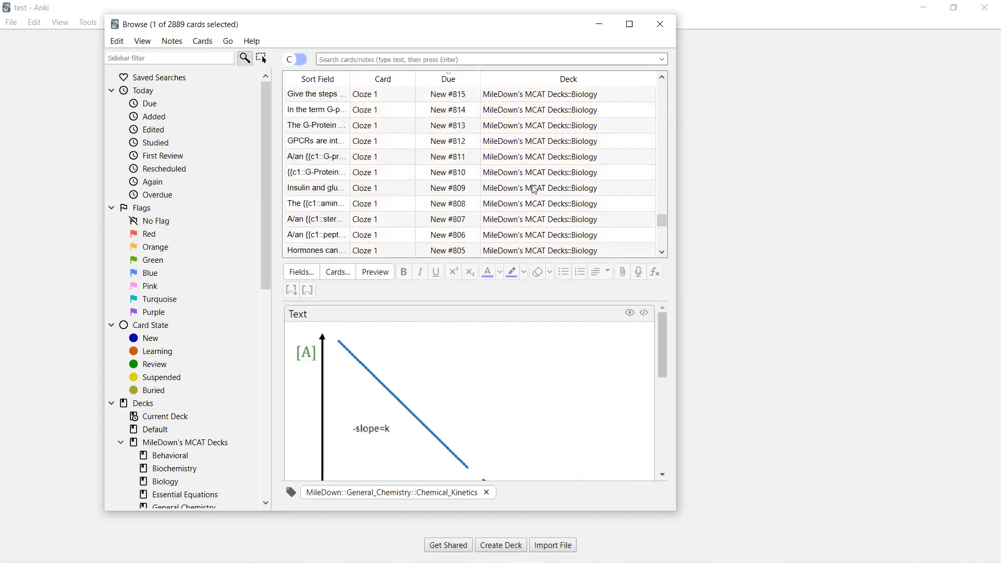
pyautogui.scroll(11, 535, 190)
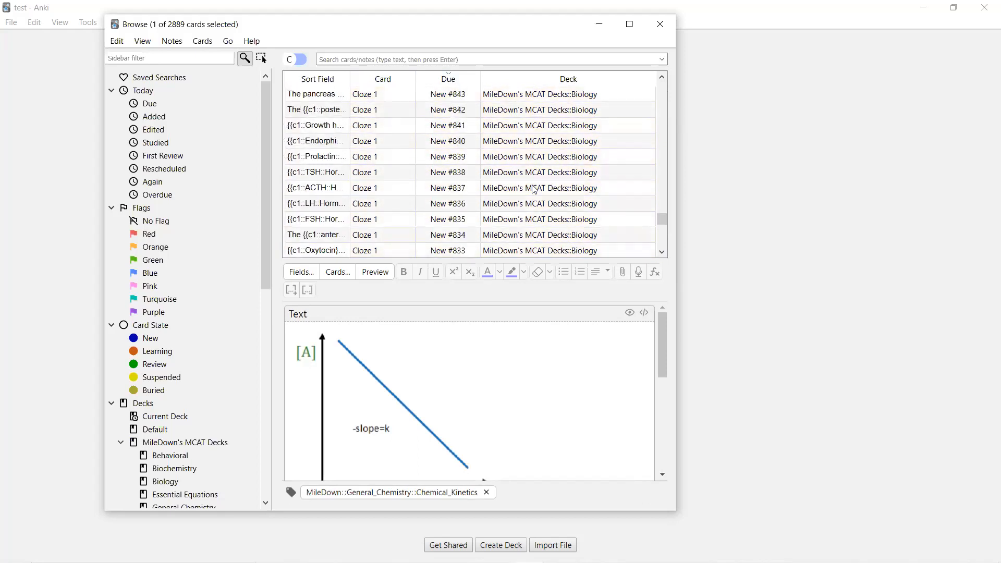
pyautogui.scroll(20, 535, 189)
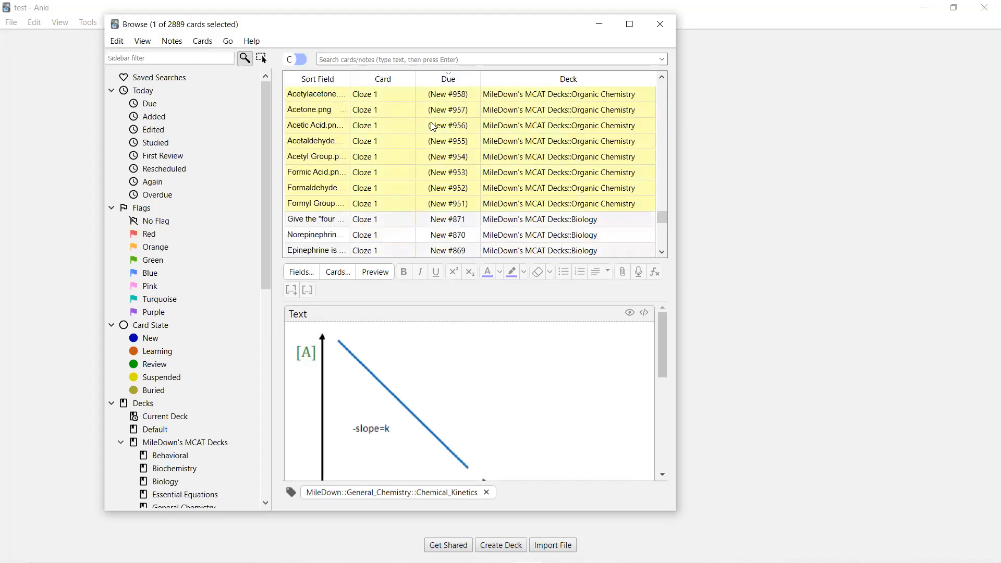
# Look over the Biology tags and the remaining MileDown tags in the tag tree, and close the card browser.
pyautogui.scroll(-11, 228, 238)
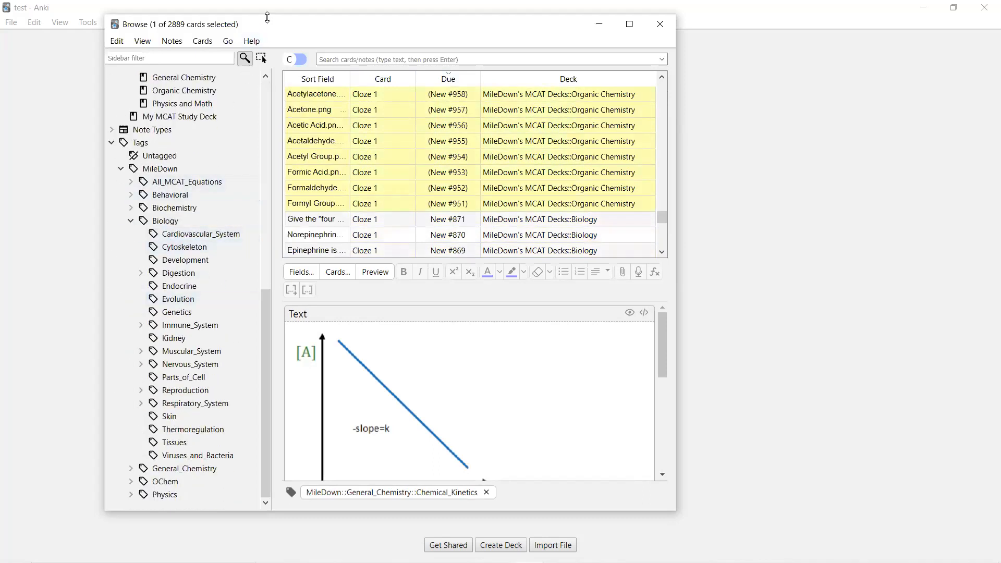
pyautogui.moveTo(268, 17)
pyautogui.mouseDown()
pyautogui.moveTo(266, 60)
pyautogui.moveTo(276, 31)
pyautogui.mouseUp()
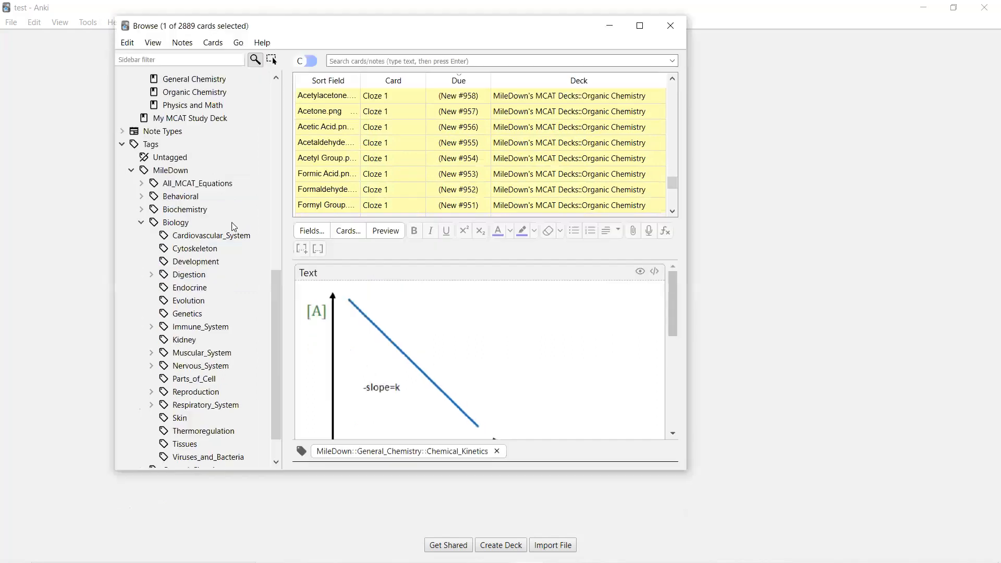
pyautogui.scroll(-1, 220, 291)
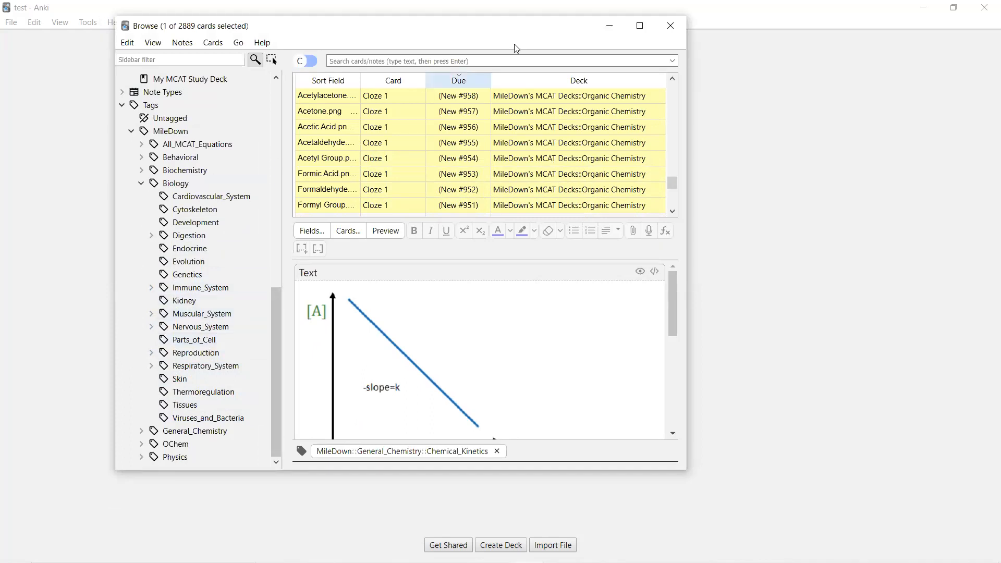
pyautogui.click(670, 25)
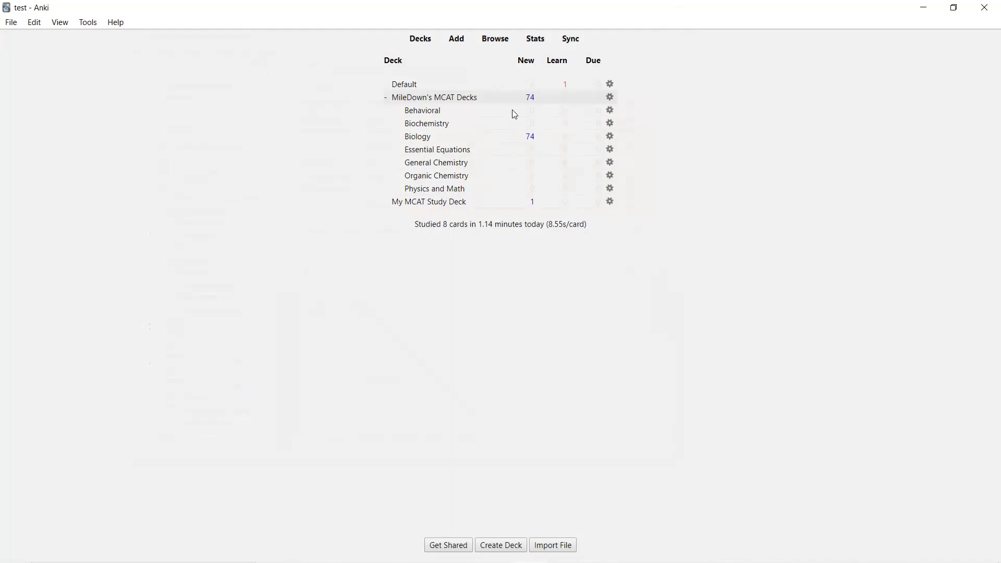
# Start studying the Biology deck to view its first card, and return to the deck list.
pyautogui.click(612, 99)
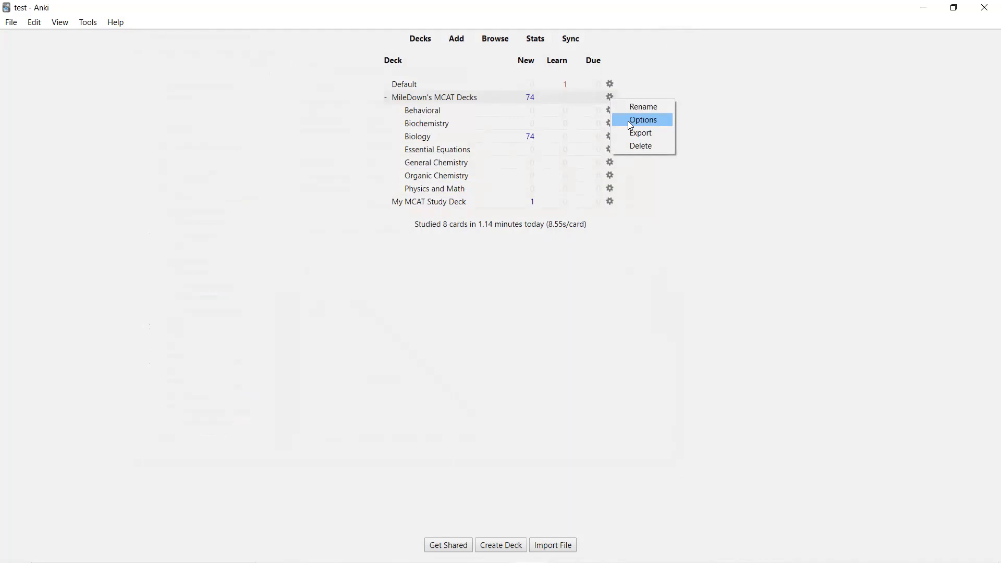
pyautogui.click(558, 269)
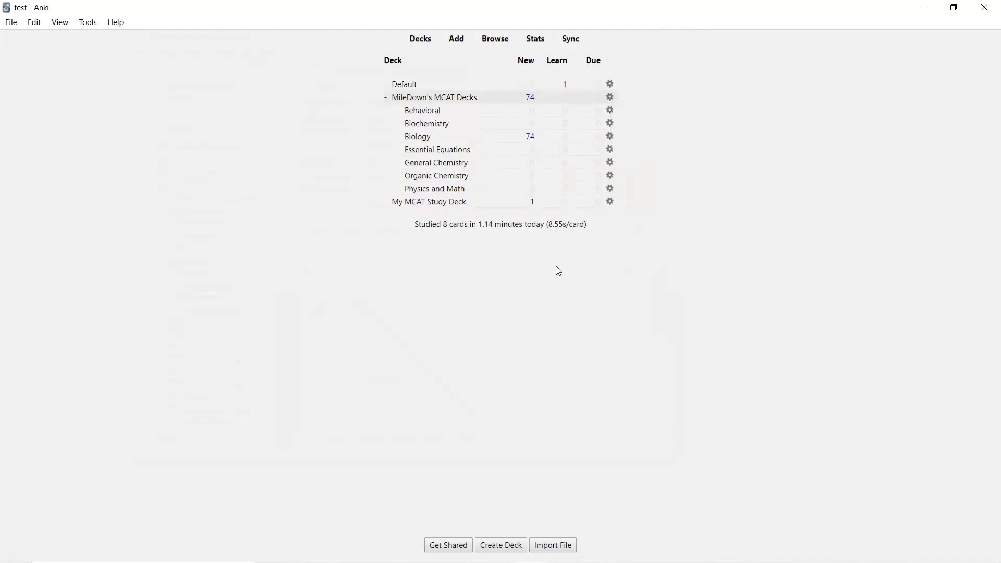
pyautogui.click(412, 137)
pyautogui.click(571, 109)
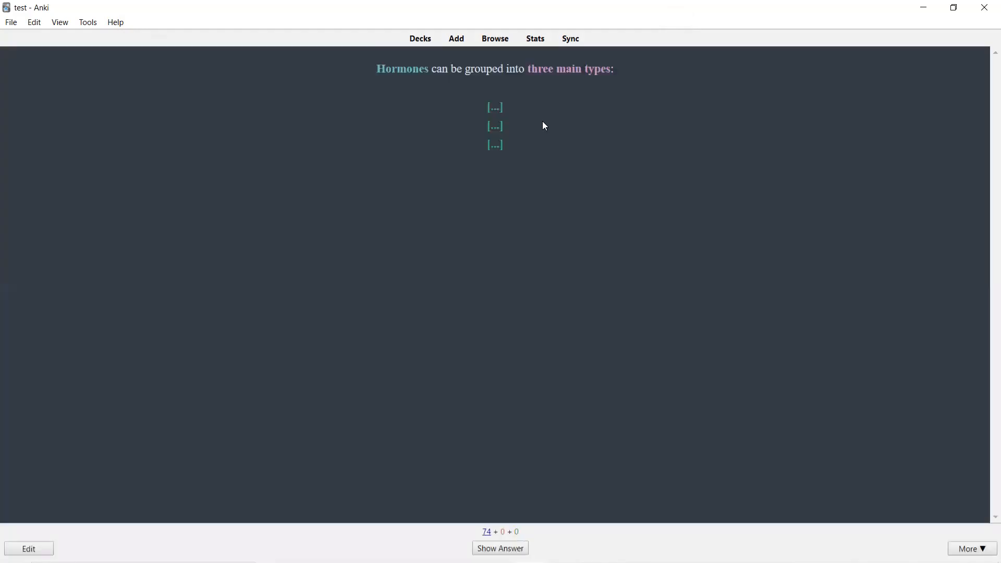
pyautogui.click(415, 49)
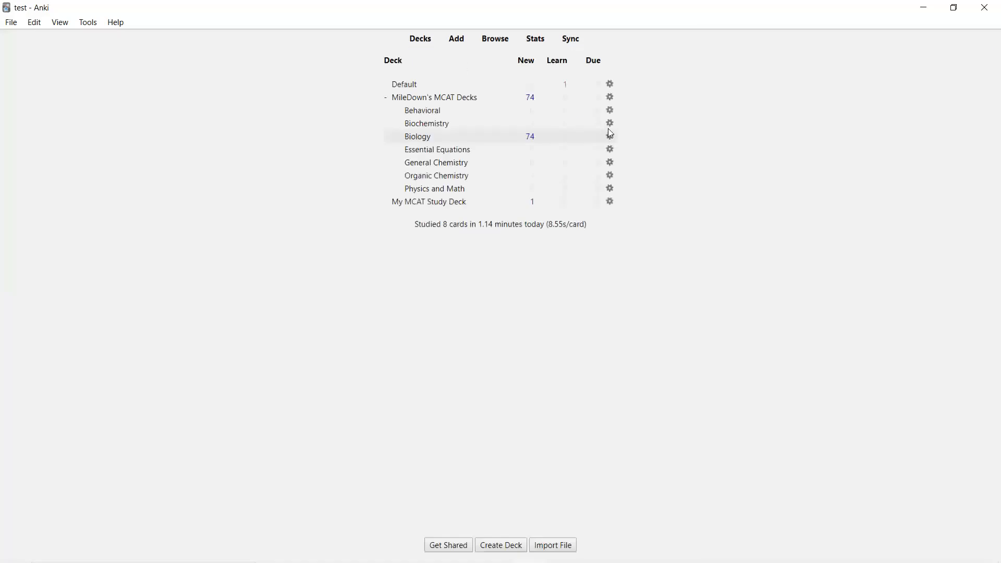
# Open the Default deck's options, select the Default preset, and examine its learning steps setting.
pyautogui.click(612, 92)
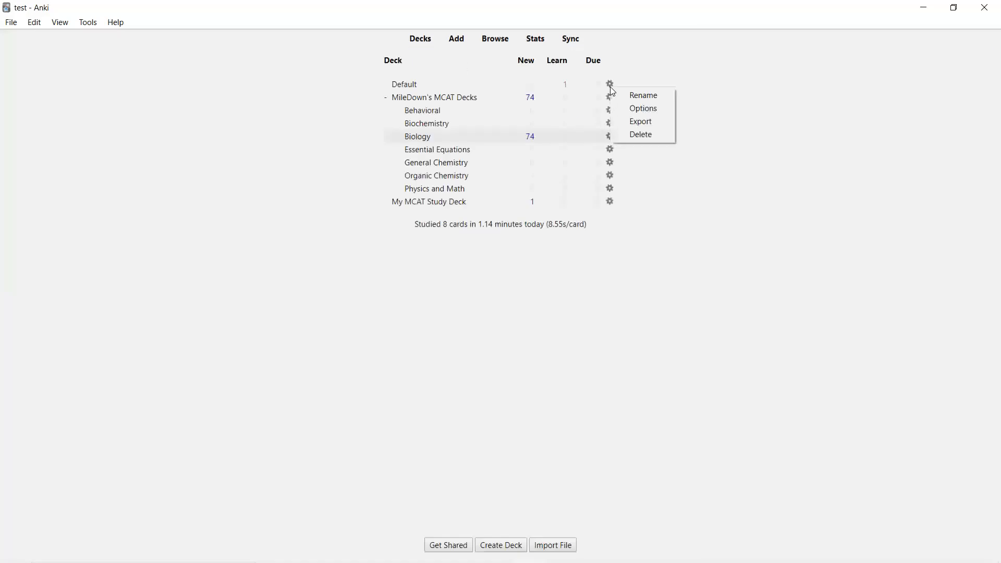
pyautogui.click(638, 110)
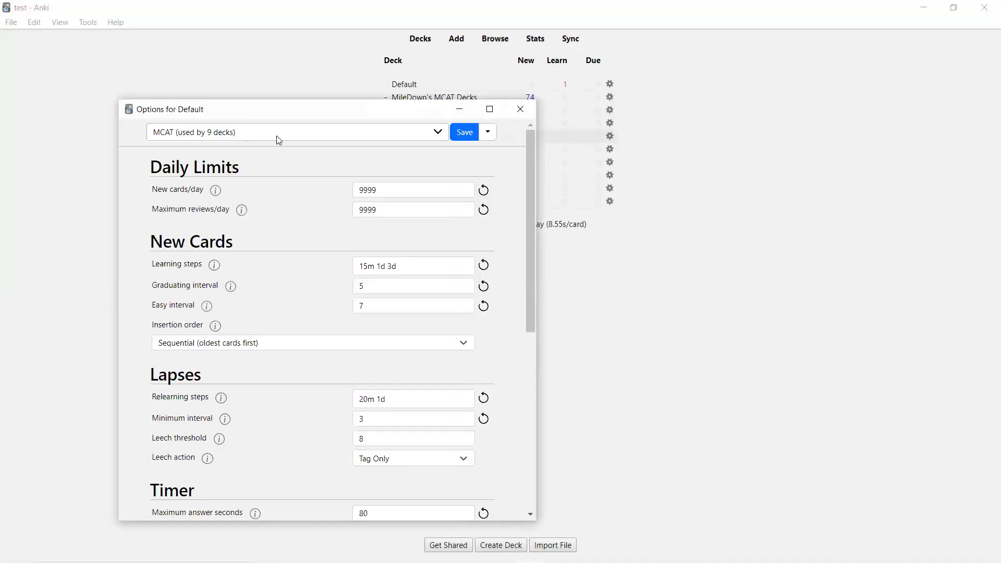
pyautogui.moveTo(260, 117); pyautogui.dragTo(308, 73)
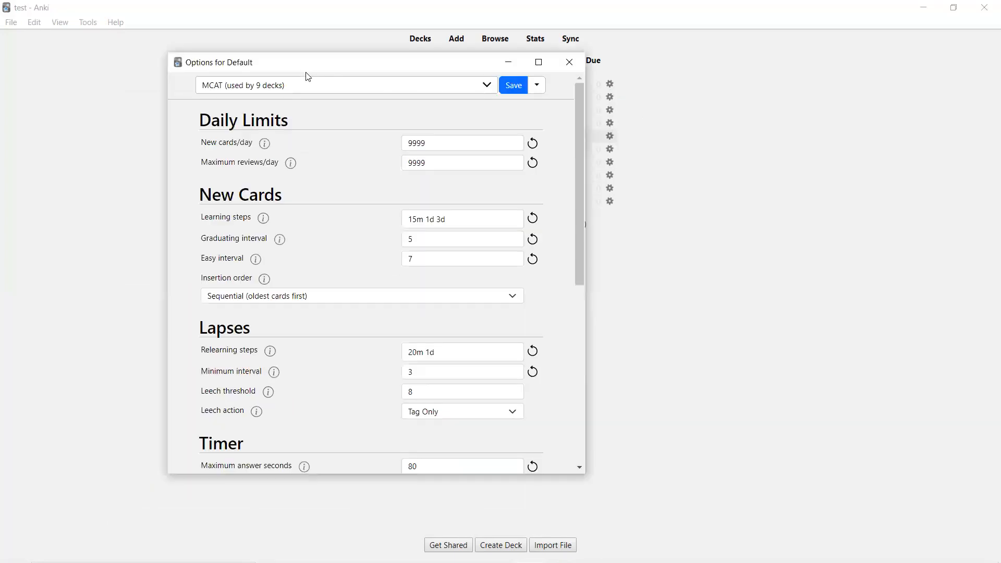
pyautogui.click(307, 87)
pyautogui.click(302, 98)
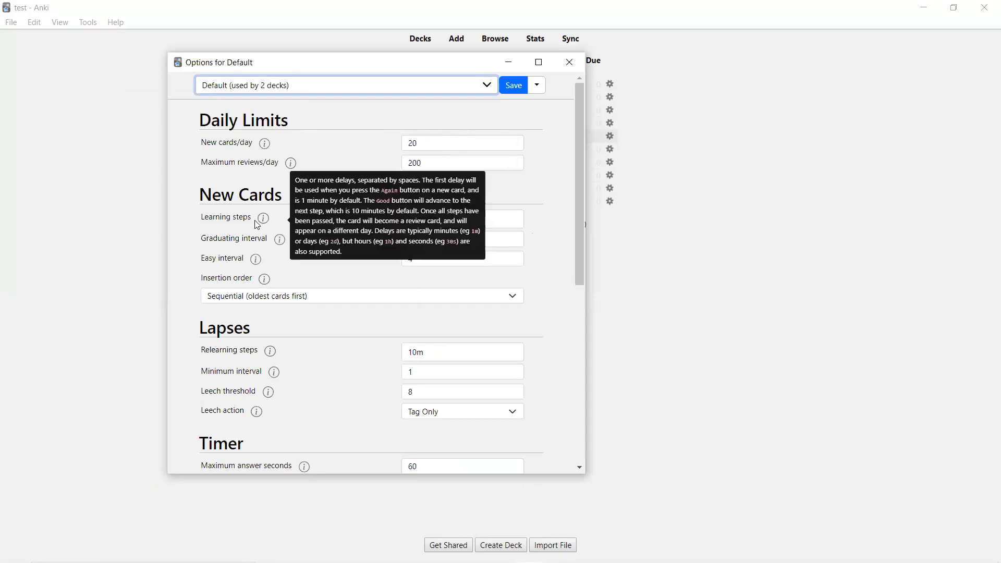
pyautogui.click(203, 218)
pyautogui.moveTo(229, 217); pyautogui.dragTo(300, 212)
pyautogui.click(346, 208)
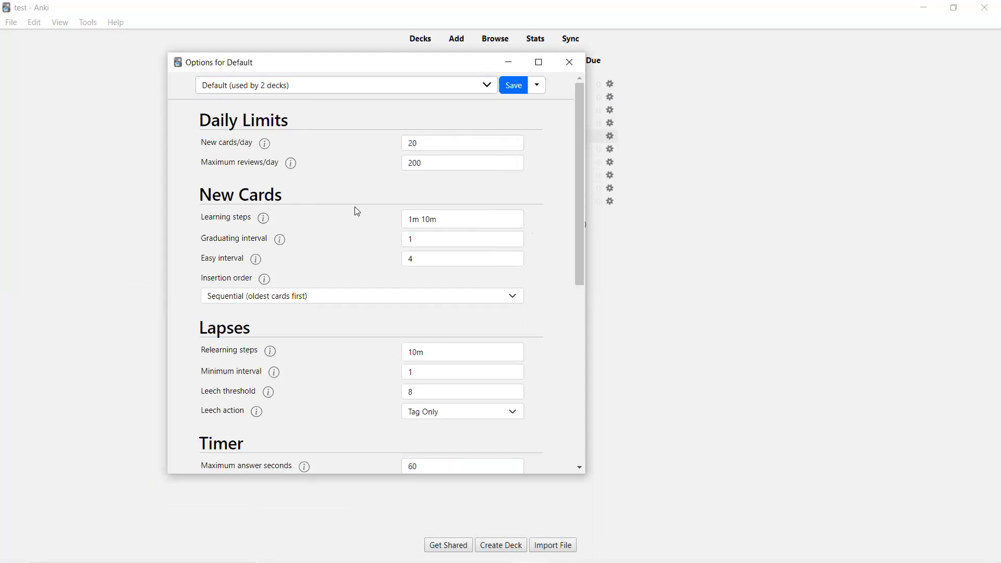
# Glance at the Anki Setup Demo slide in the browser, check the preset choices, and close the Default deck's options without saving.
pyautogui.hotkey('alt', 'Tab')
pyautogui.hotkey('alt', 'Tab')
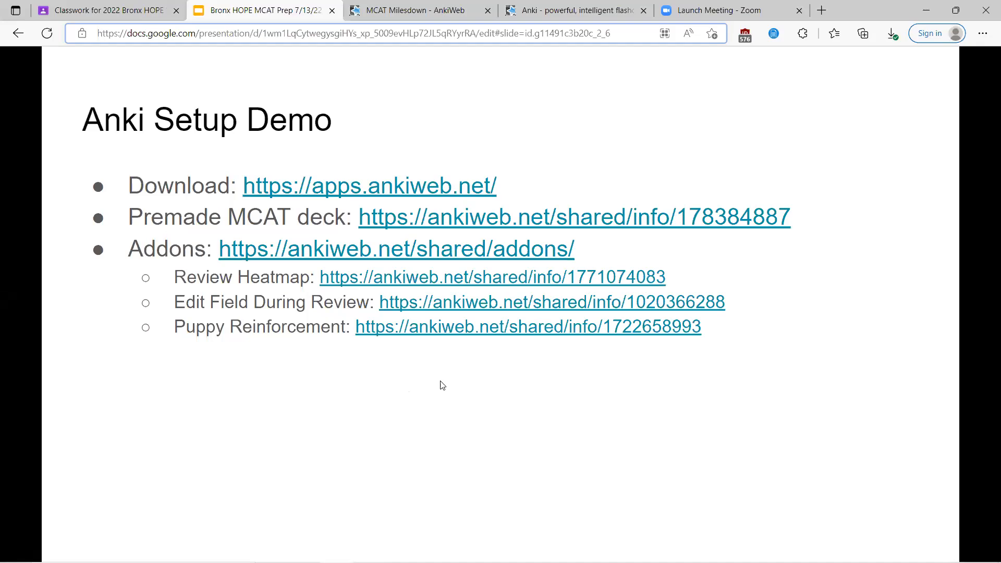
pyautogui.hotkey('alt', 'Tab')
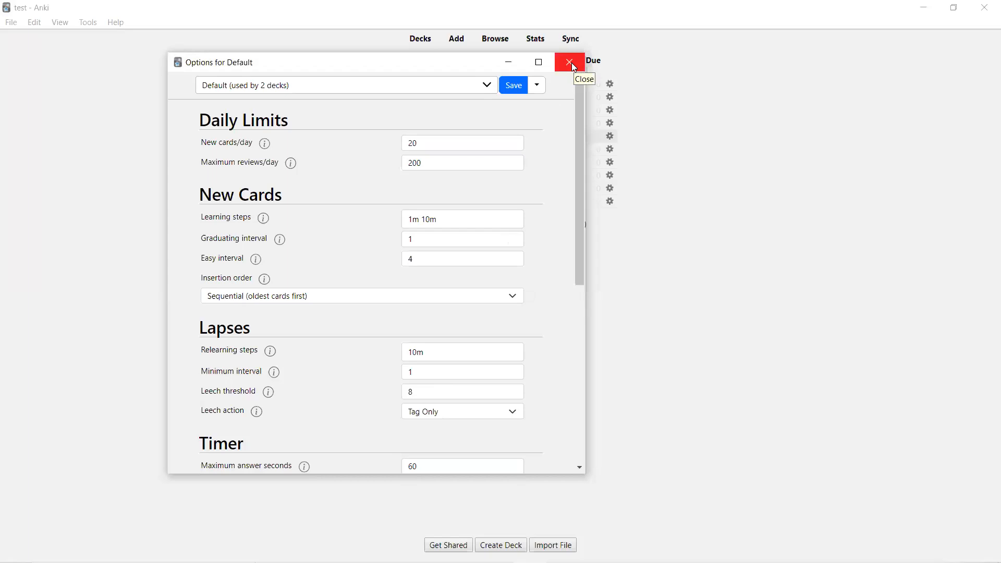
pyautogui.click(482, 90)
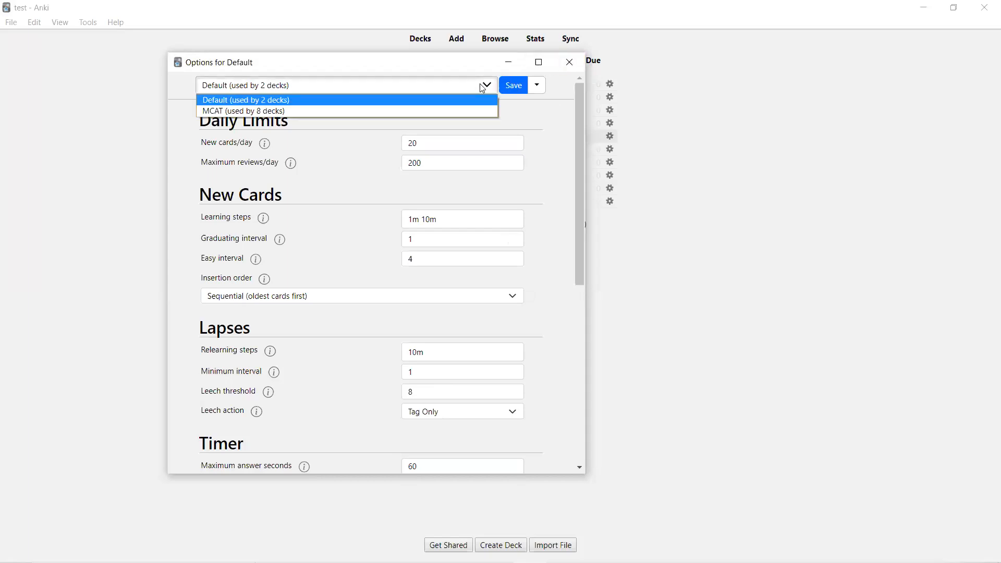
pyautogui.click(480, 84)
pyautogui.click(481, 85)
pyautogui.click(574, 60)
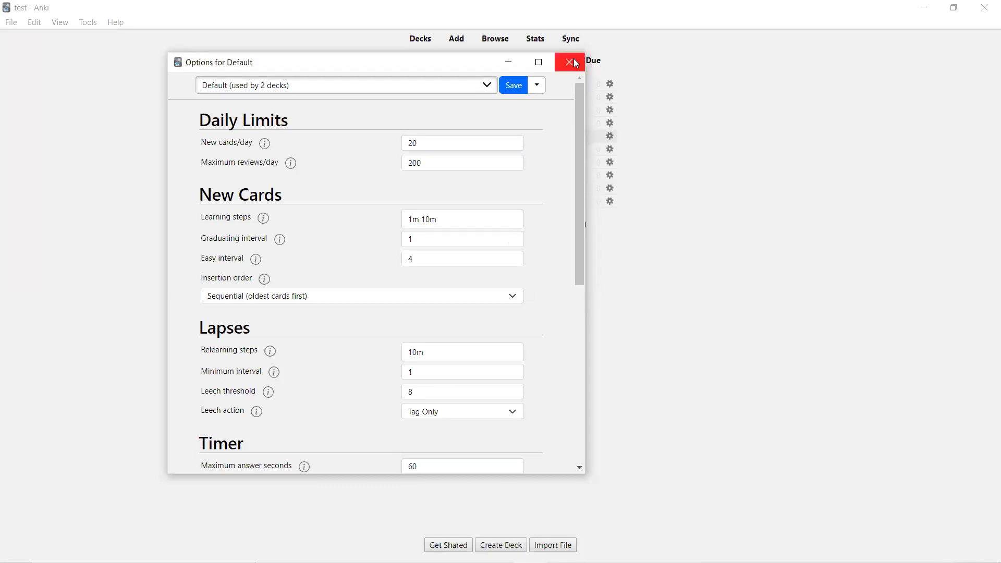
pyautogui.click(574, 62)
# Open the options for My MCAT Study Deck, check the available preset actions, and save with the Default preset.
pyautogui.click(611, 204)
pyautogui.click(633, 226)
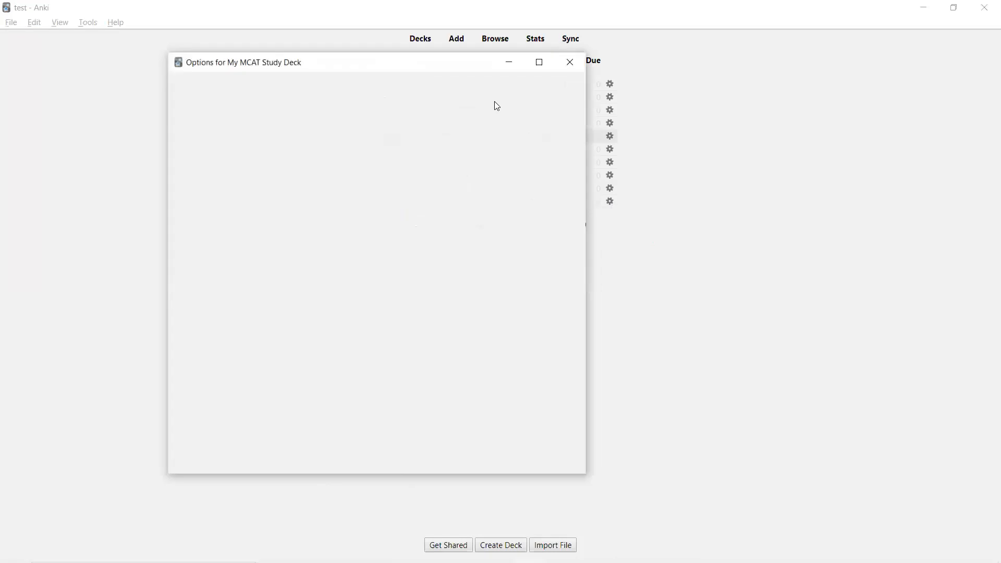
pyautogui.click(539, 87)
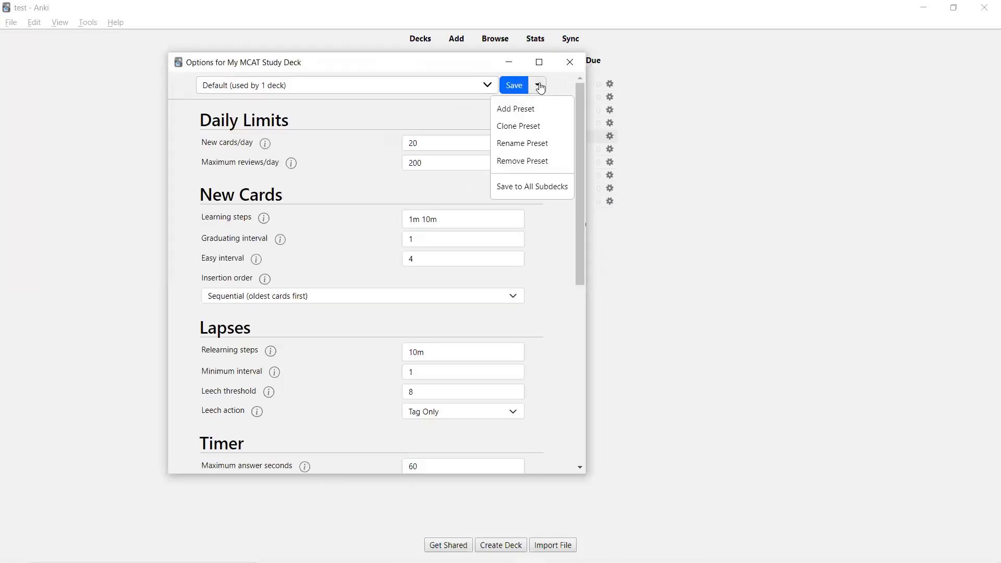
pyautogui.click(541, 88)
pyautogui.click(512, 85)
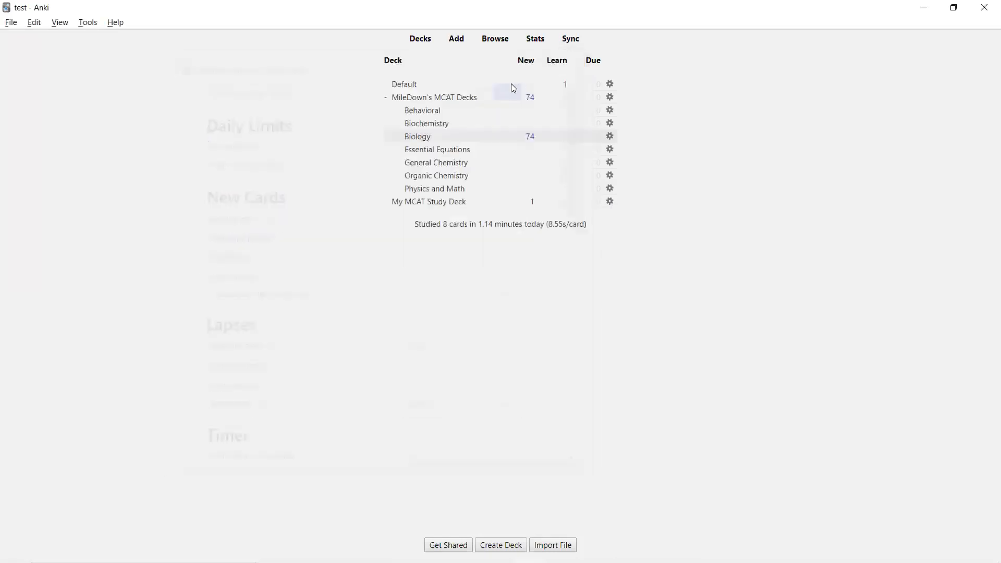
# Study My MCAT Study Deck up to the card's answer to view the rating intervals, and return to the deck list.
pyautogui.click(445, 203)
pyautogui.click(566, 112)
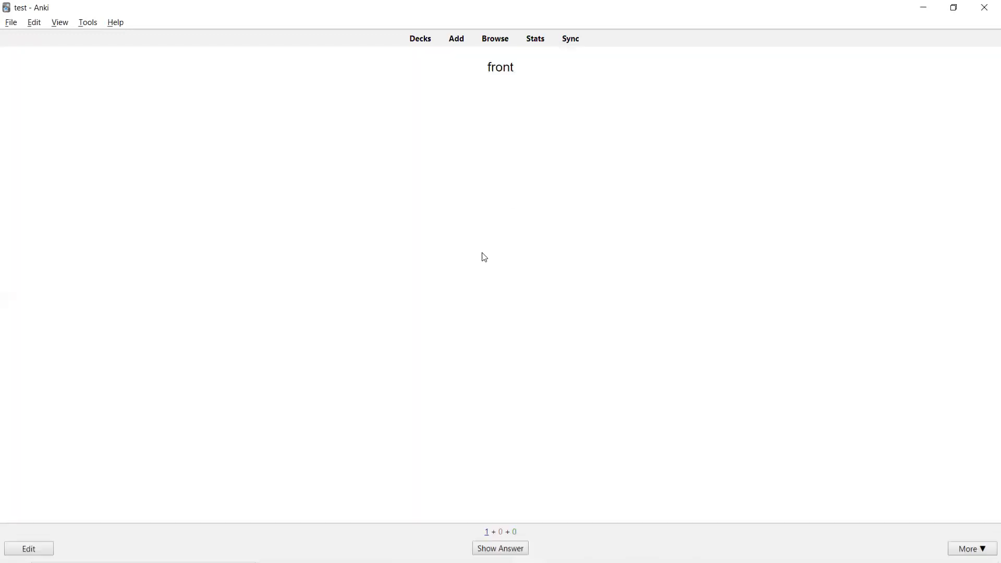
pyautogui.press('space')
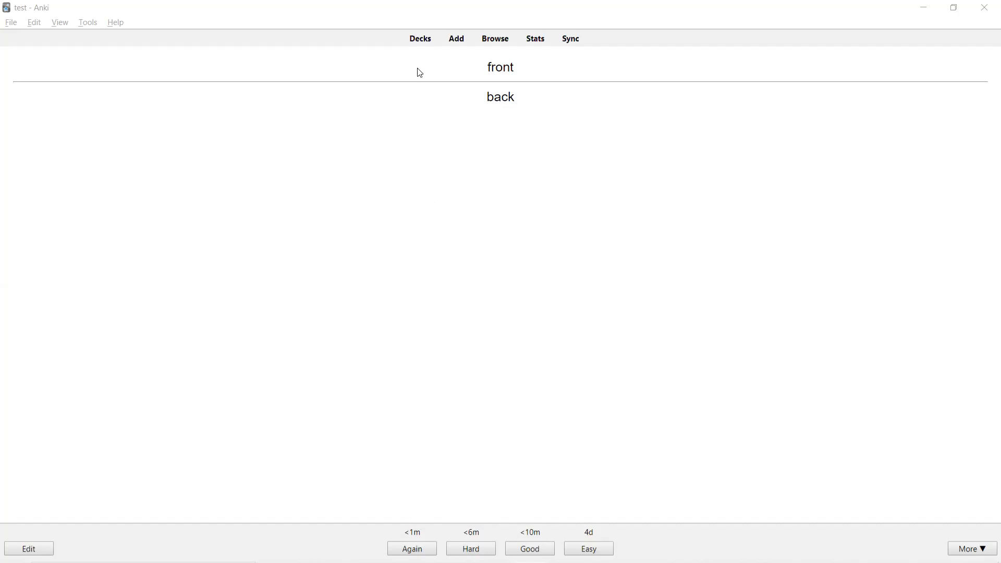
pyautogui.click(420, 39)
# Apply the MCAT preset to My MCAT Study Deck and save the deck options.
pyautogui.click(607, 203)
pyautogui.click(619, 224)
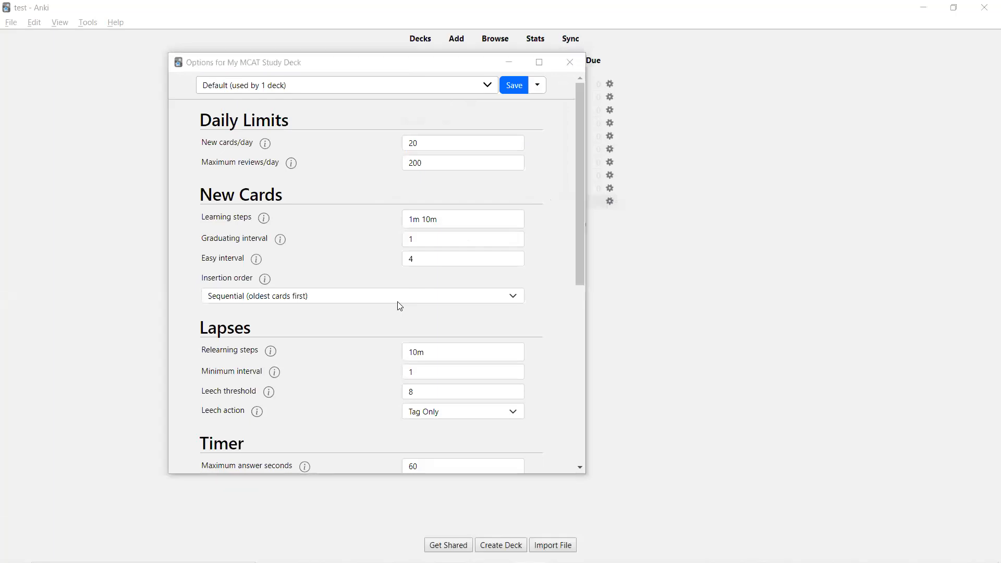
pyautogui.click(447, 88)
pyautogui.click(436, 111)
pyautogui.click(515, 86)
# Reveal the answer in My MCAT Study Deck again to check the intervals under the MCAT preset, and return to the deck list.
pyautogui.click(437, 205)
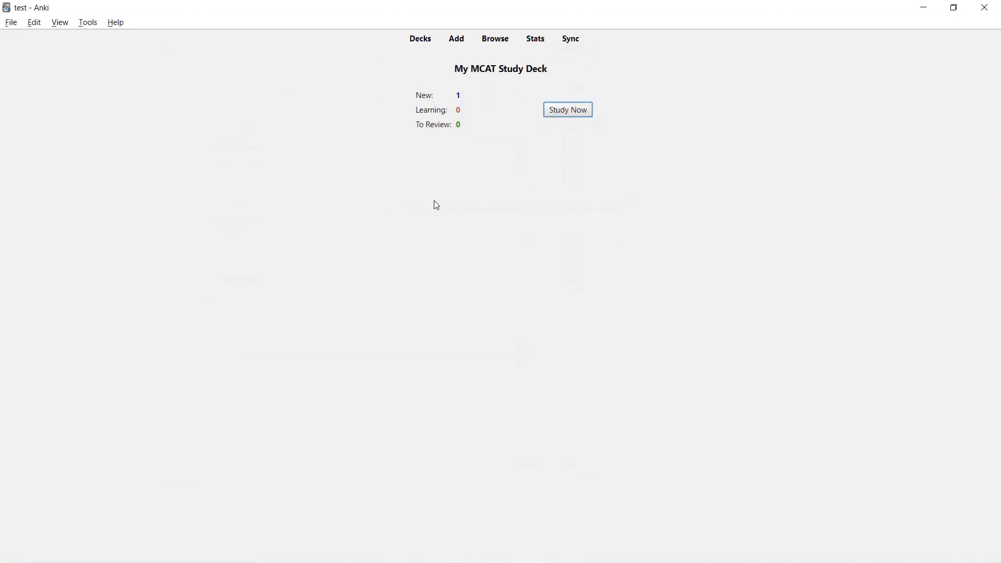
pyautogui.click(567, 109)
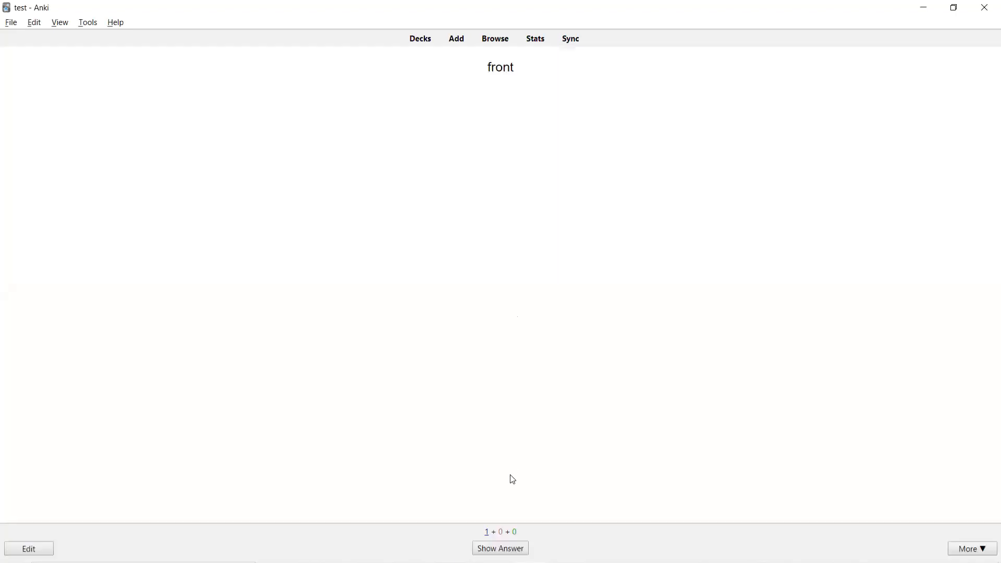
pyautogui.click(497, 546)
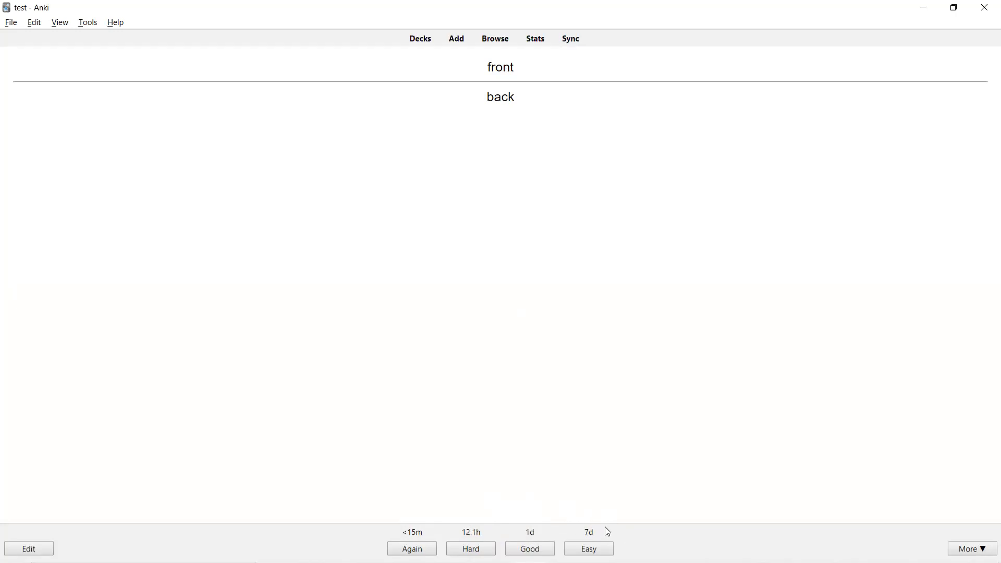
pyautogui.click(421, 42)
# Reopen the options for My MCAT Study Deck, and view the Anki Steps explained slide in the browser before returning.
pyautogui.click(610, 202)
pyautogui.click(620, 219)
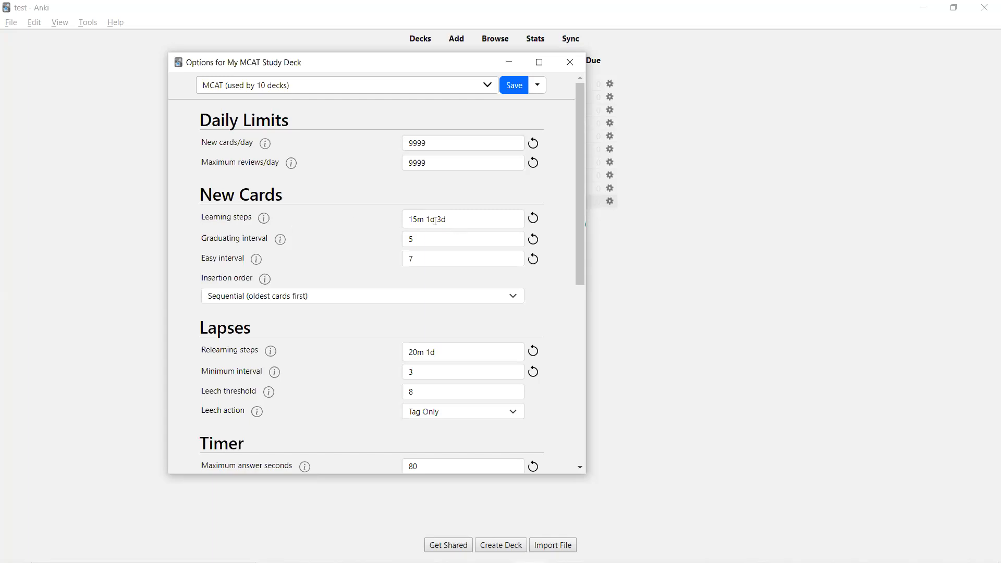
pyautogui.hotkey('alt', 'Tab')
pyautogui.press('Tab')
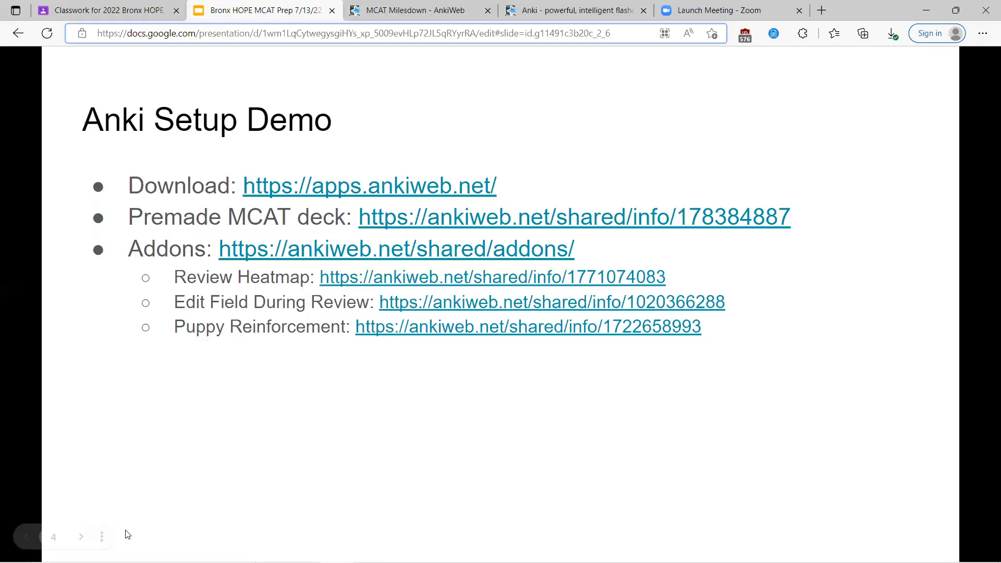
pyautogui.click(80, 537)
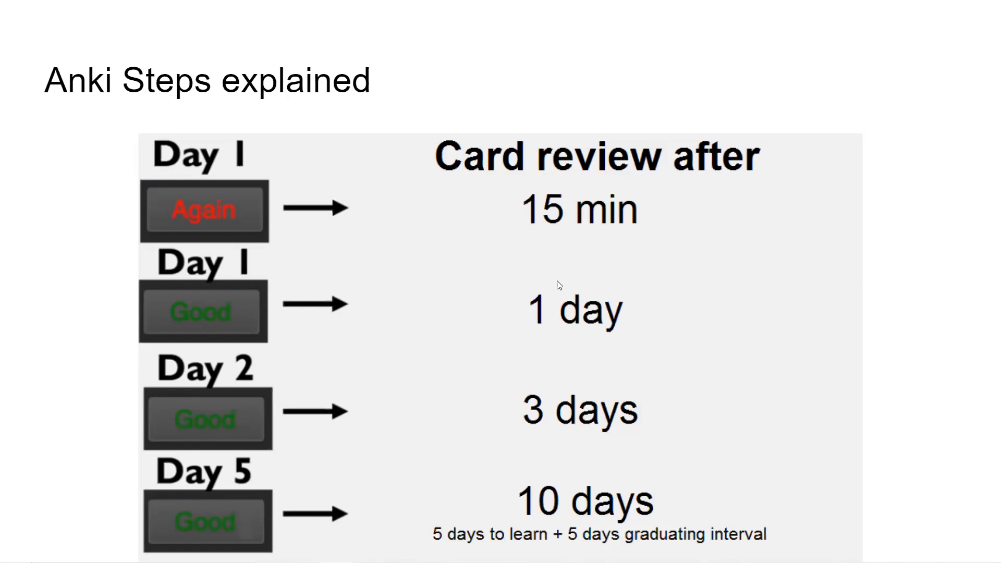
pyautogui.hotkey('alt', 'Tab')
pyautogui.hotkey('alt', 'Tab')
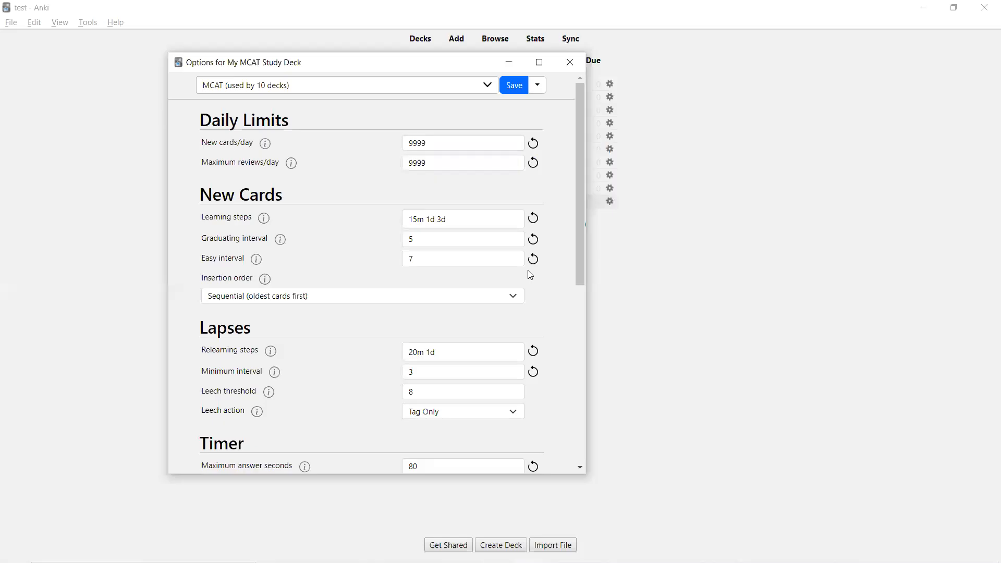
# Compare the 15m, 1d and 3d learning steps and the graduating interval with the Anki Steps explained slide.
pyautogui.doubleClick(413, 220)
pyautogui.moveTo(426, 221); pyautogui.dragTo(439, 221)
pyautogui.click(419, 198)
pyautogui.hotkey('alt', 'Tab')
pyautogui.hotkey('alt', 'Tab')
pyautogui.doubleClick(441, 219)
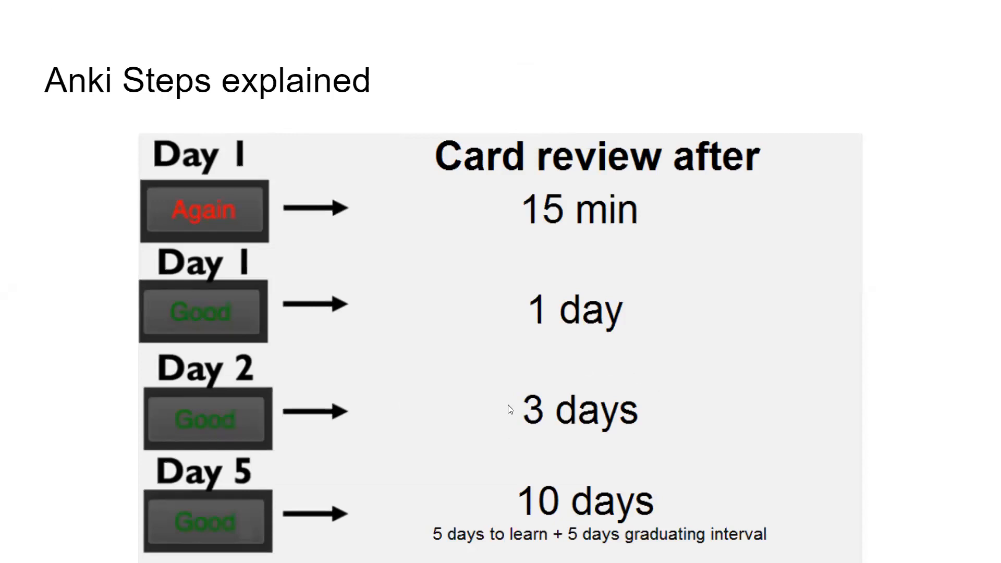
pyautogui.hotkey('alt', 'Tab')
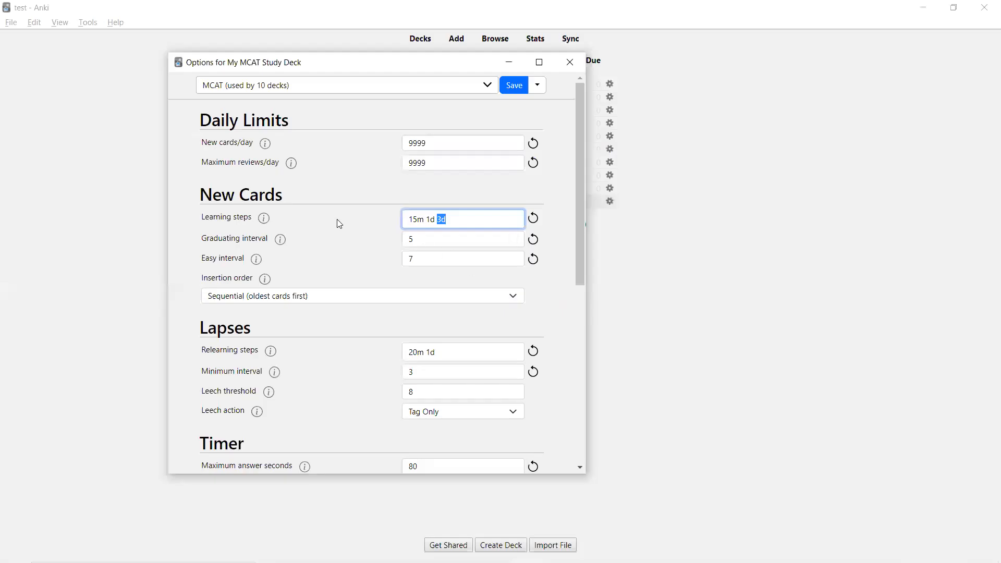
pyautogui.moveTo(198, 216); pyautogui.dragTo(223, 215)
pyautogui.click(311, 199)
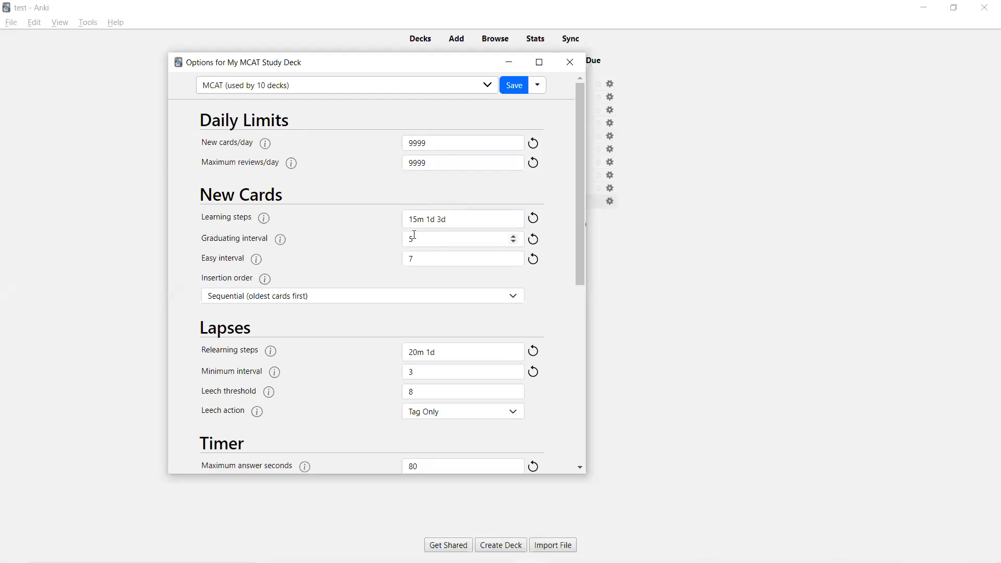
pyautogui.hotkey('alt', 'Tab')
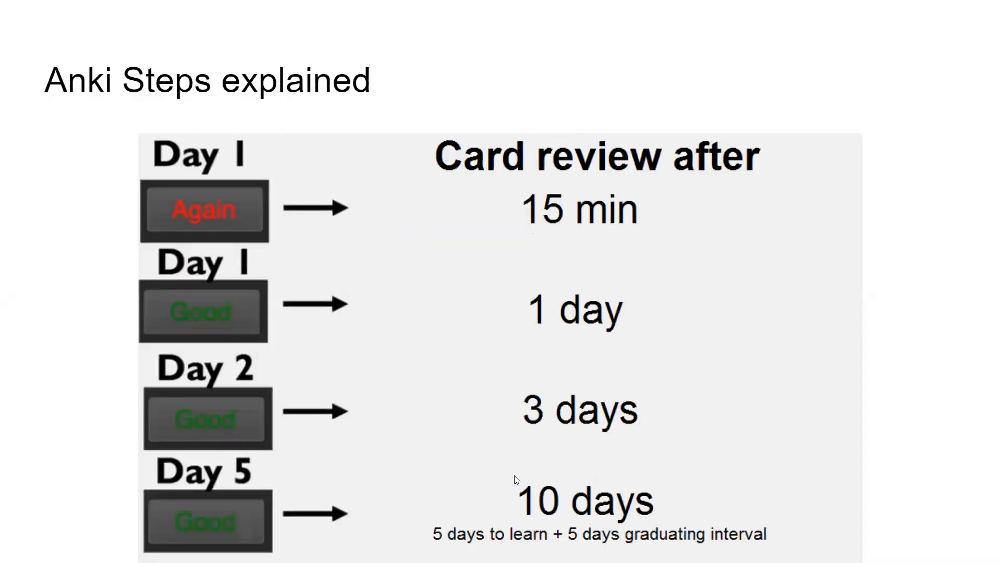
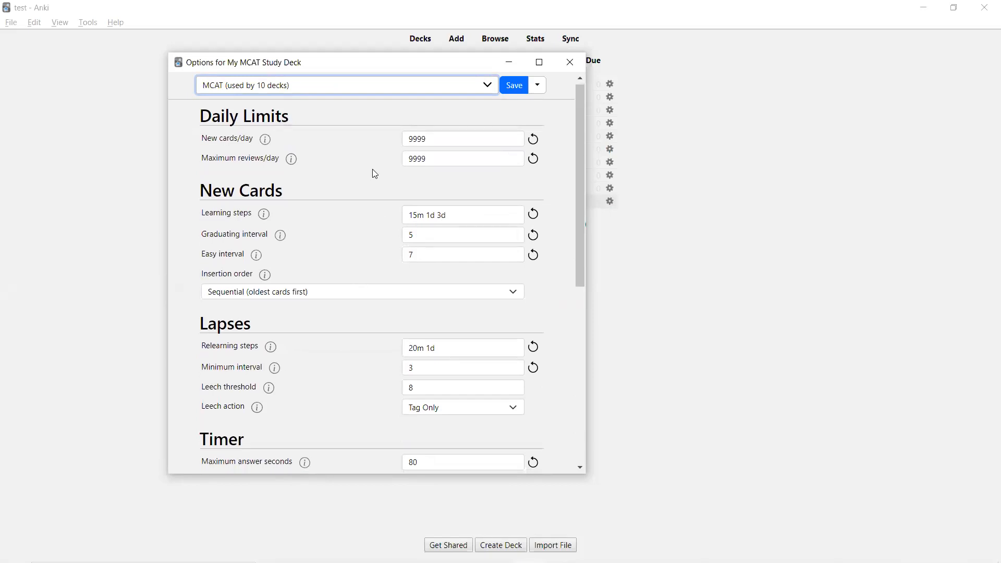
# Switch to the Default preset to review its New Cards and Lapses settings, and reselect the MCAT preset.
pyautogui.click(336, 89)
pyautogui.click(331, 100)
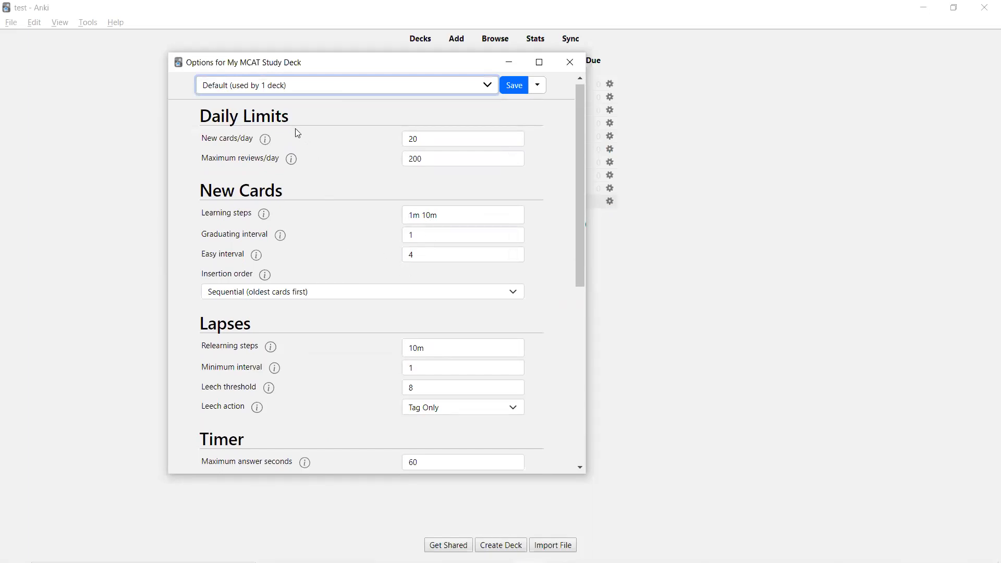
pyautogui.scroll(-3, 375, 265)
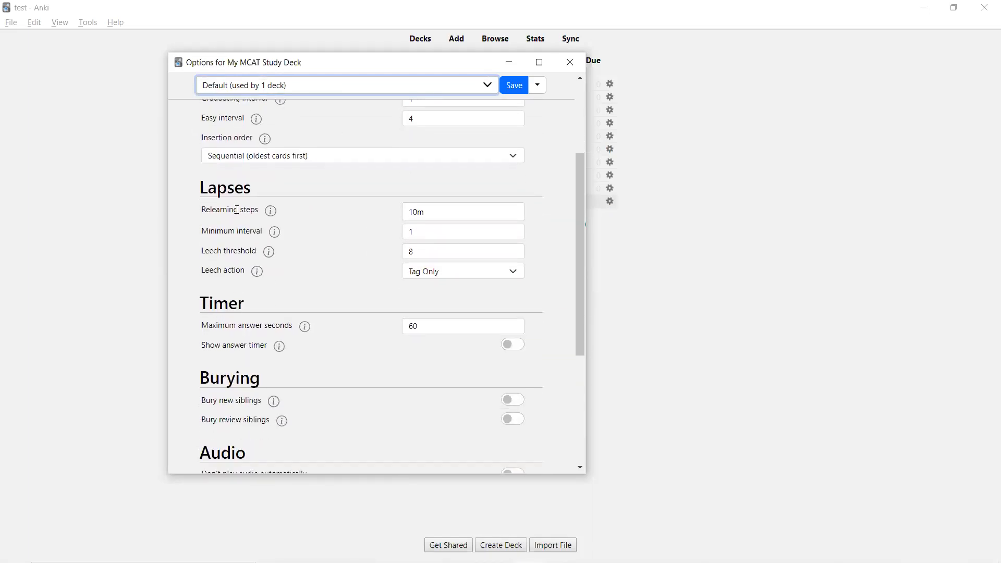
pyautogui.doubleClick(223, 188)
pyautogui.click(281, 188)
pyautogui.scroll(3, 280, 188)
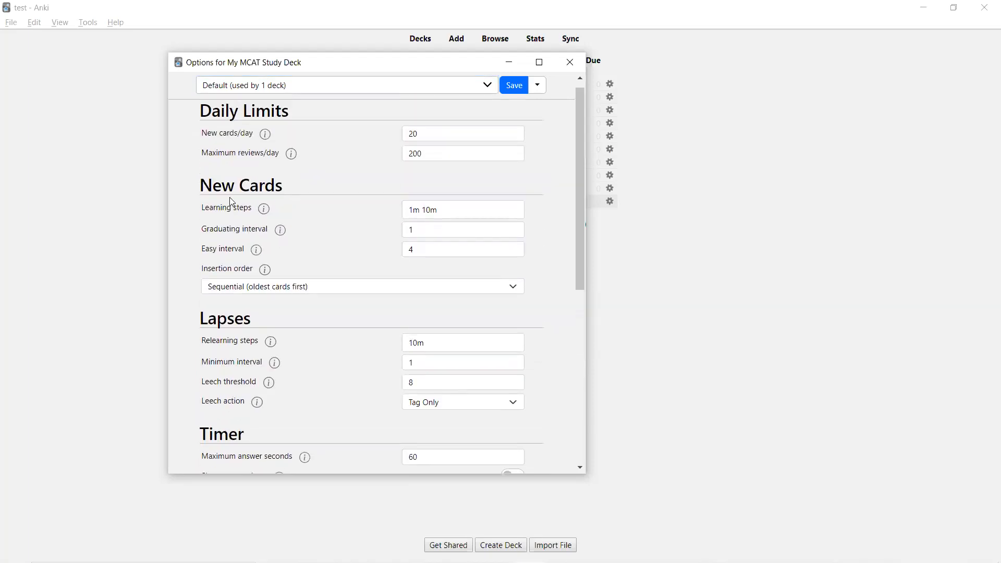
pyautogui.click(248, 92)
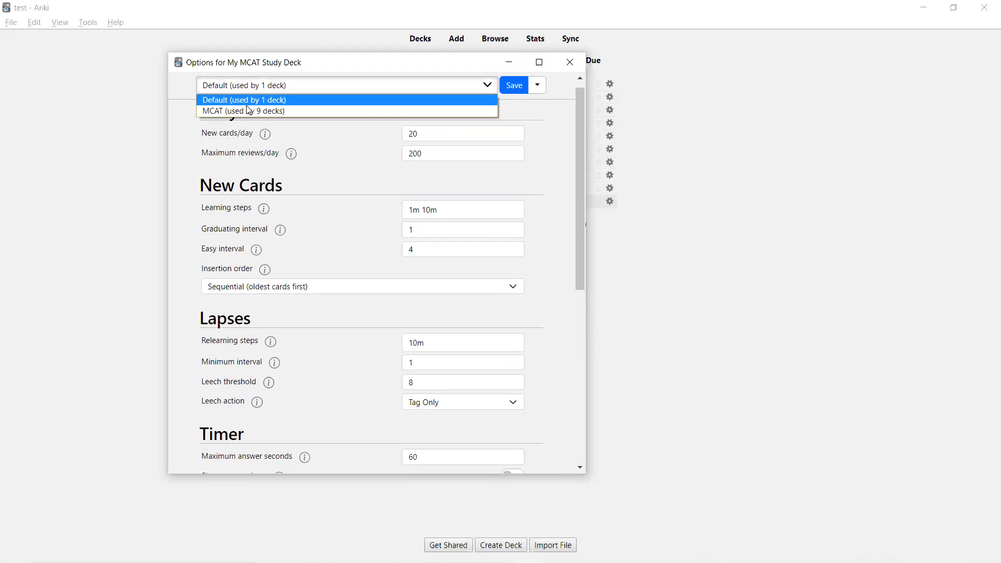
pyautogui.click(249, 111)
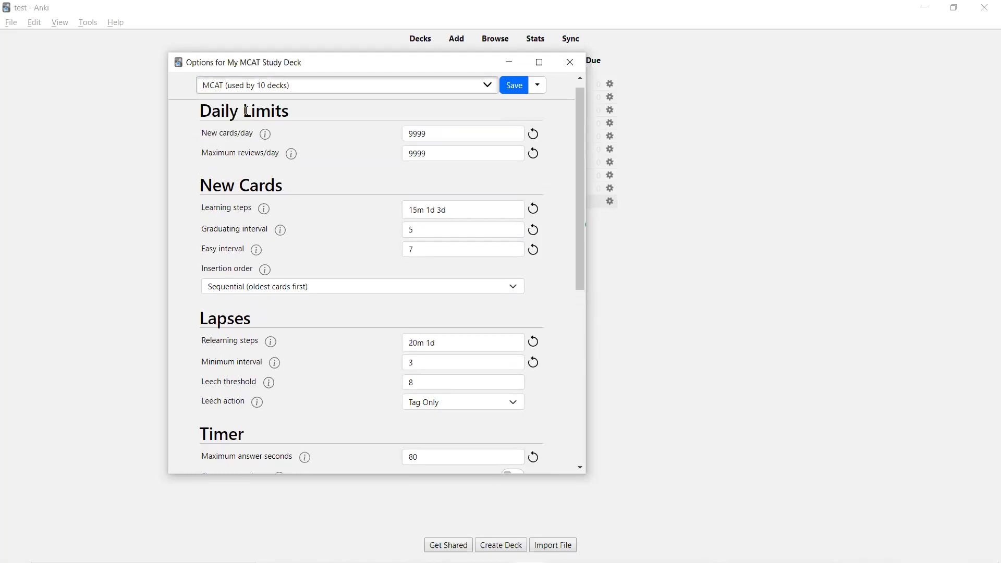
# Check the insertion order choices for new cards, keeping Sequential (oldest cards first).
pyautogui.click(275, 287)
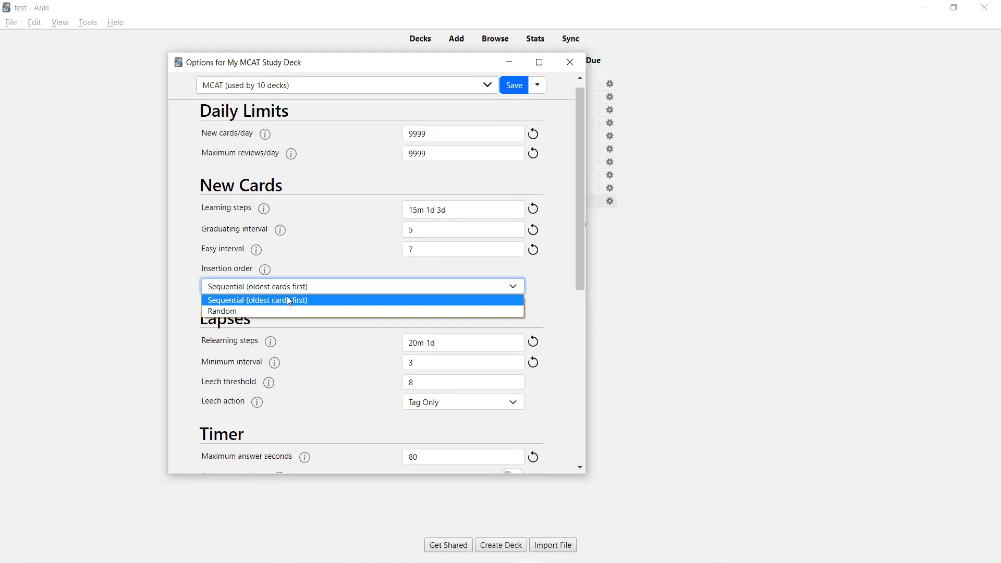
pyautogui.click(189, 257)
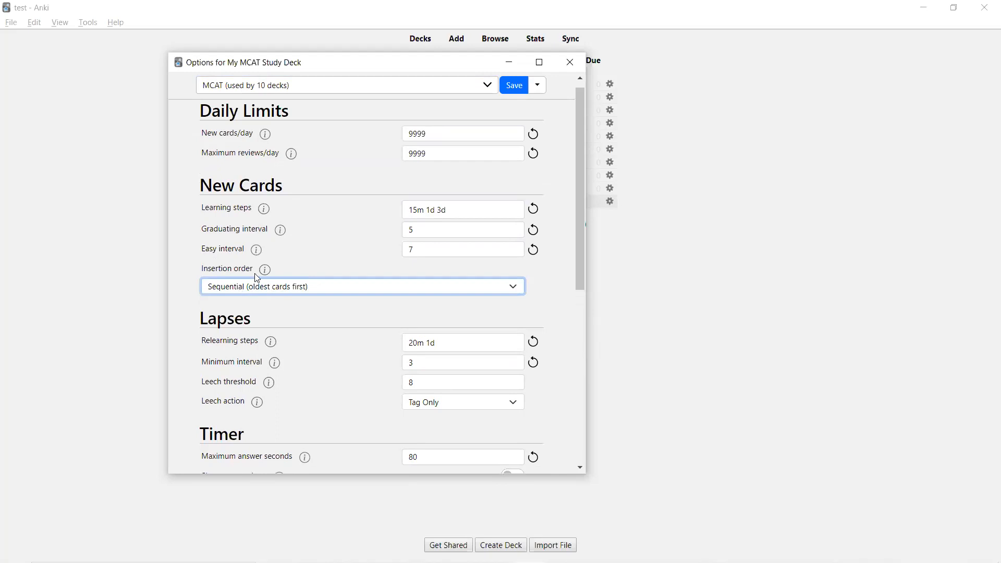
pyautogui.scroll(1, 285, 197)
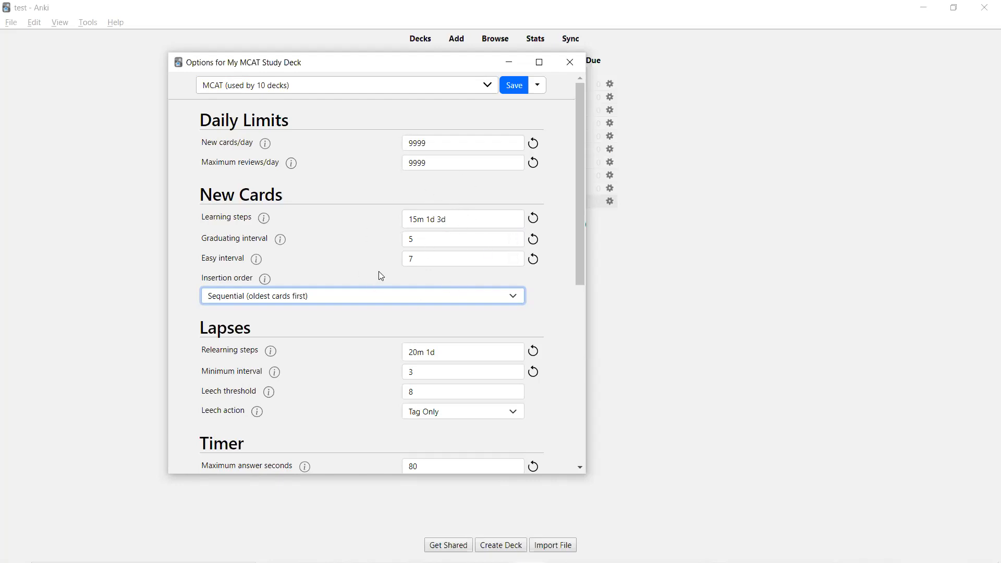
# Compare the Lapses settings of the MCAT and Default presets, ending on the MCAT preset.
pyautogui.scroll(-4, 353, 277)
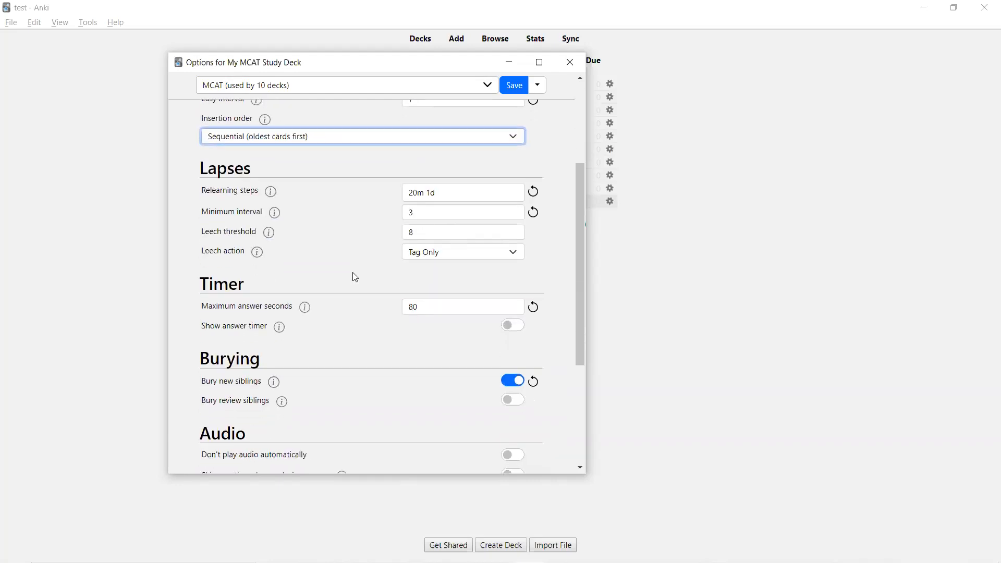
pyautogui.scroll(-1, 353, 277)
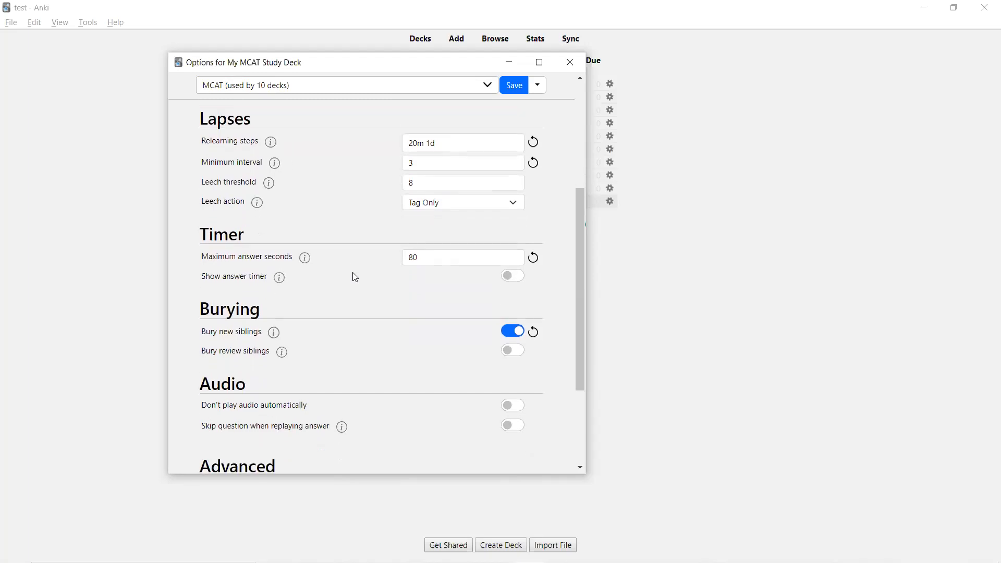
pyautogui.doubleClick(227, 120)
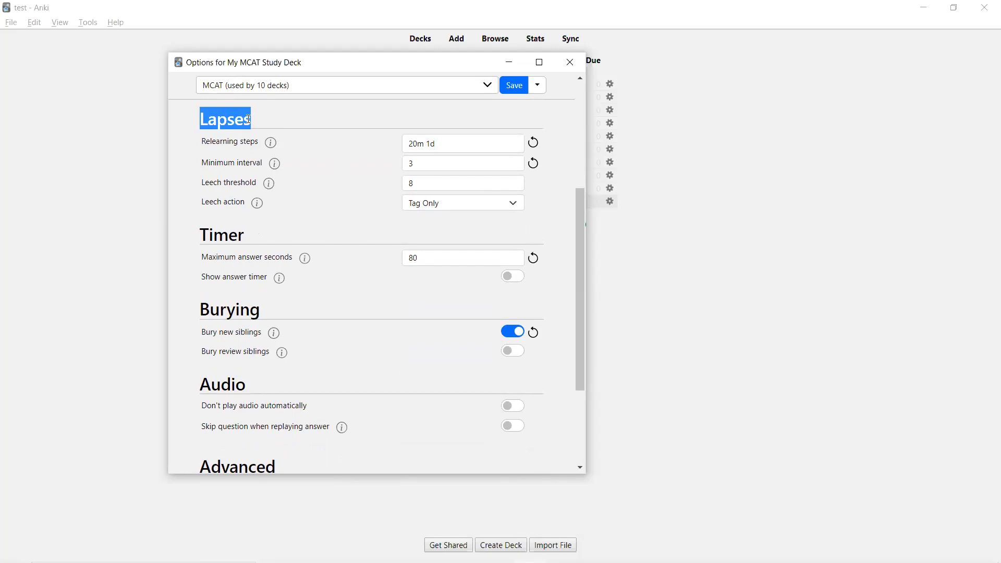
pyautogui.click(235, 85)
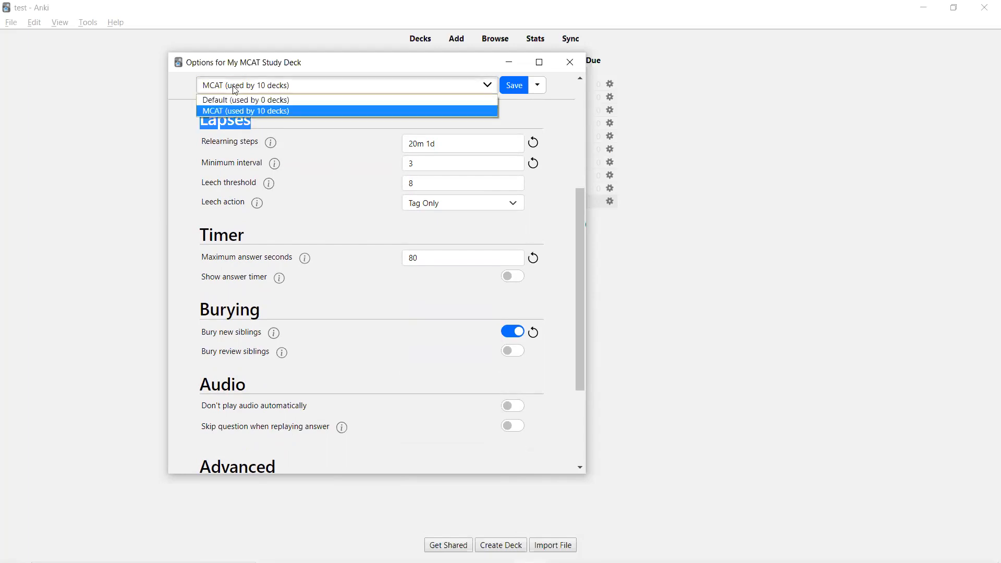
pyautogui.click(235, 100)
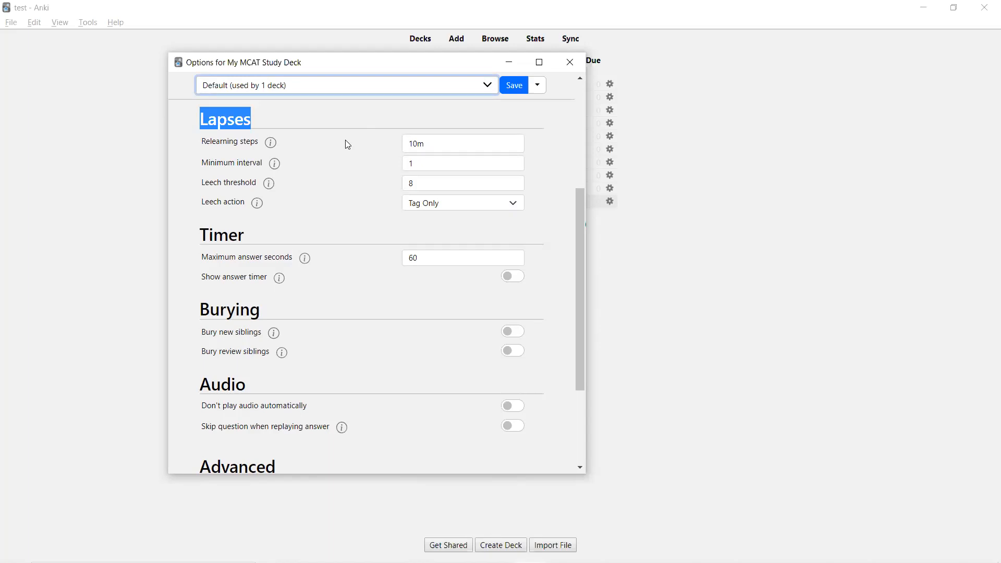
pyautogui.click(307, 91)
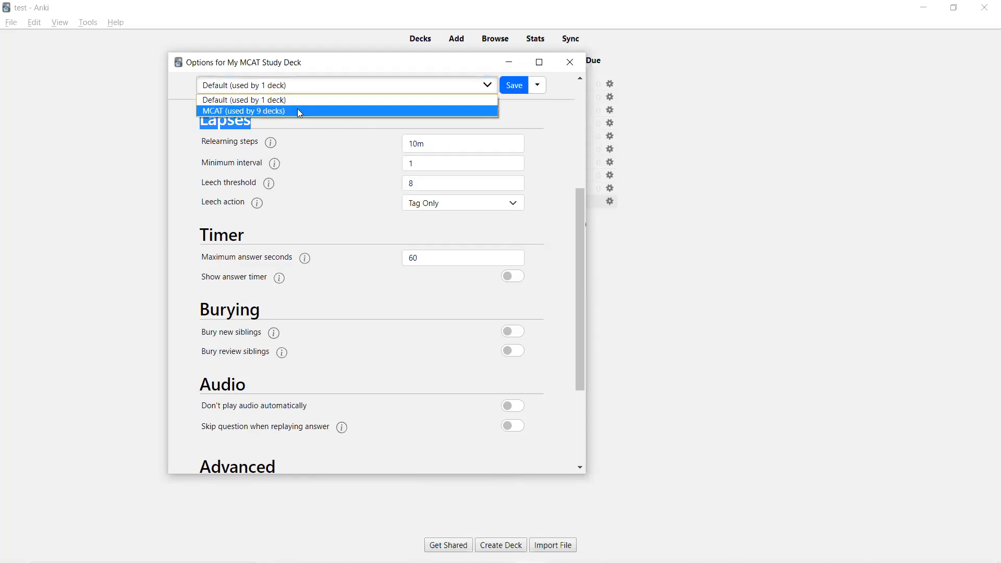
pyautogui.click(296, 110)
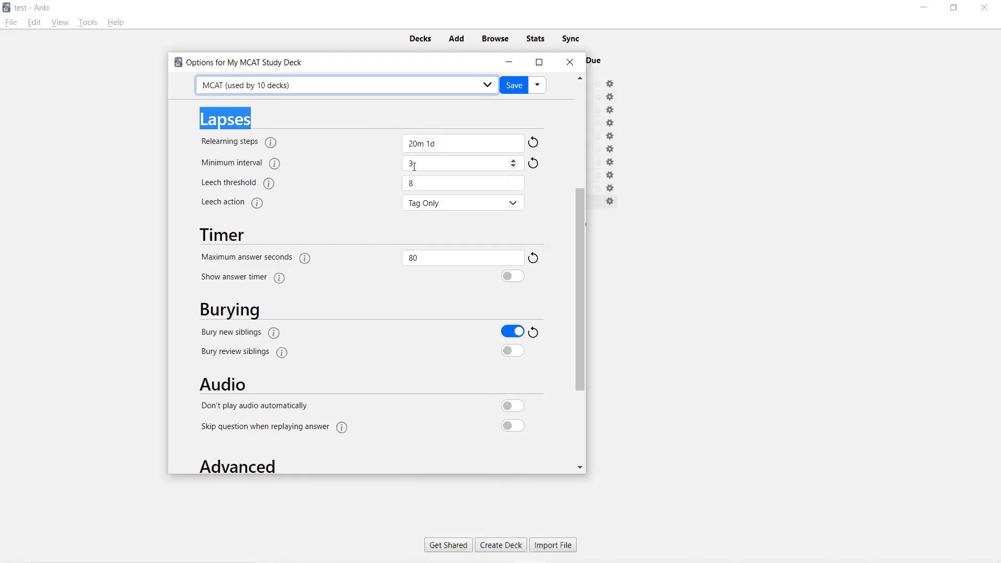
pyautogui.click(348, 86)
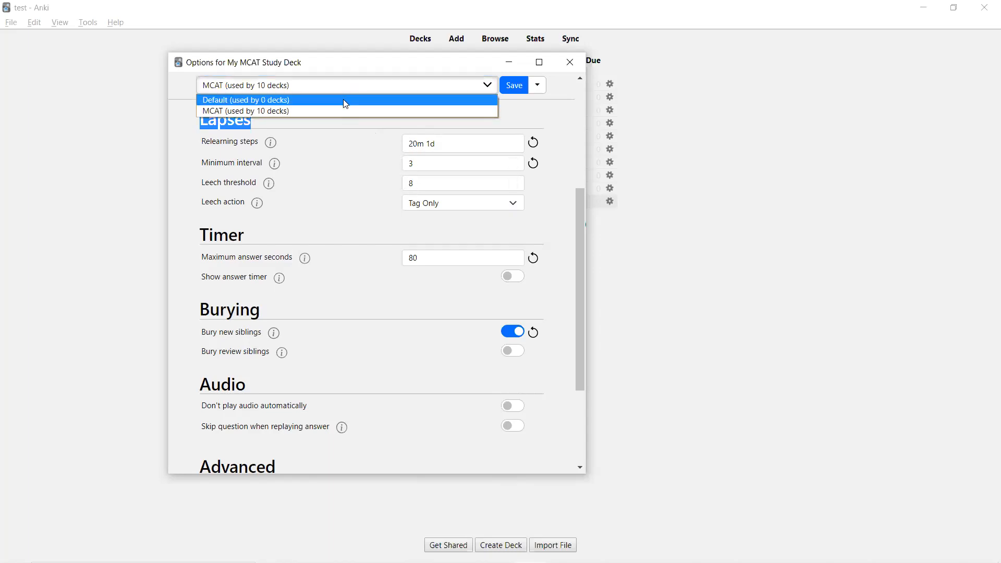
pyautogui.click(346, 99)
pyautogui.click(349, 90)
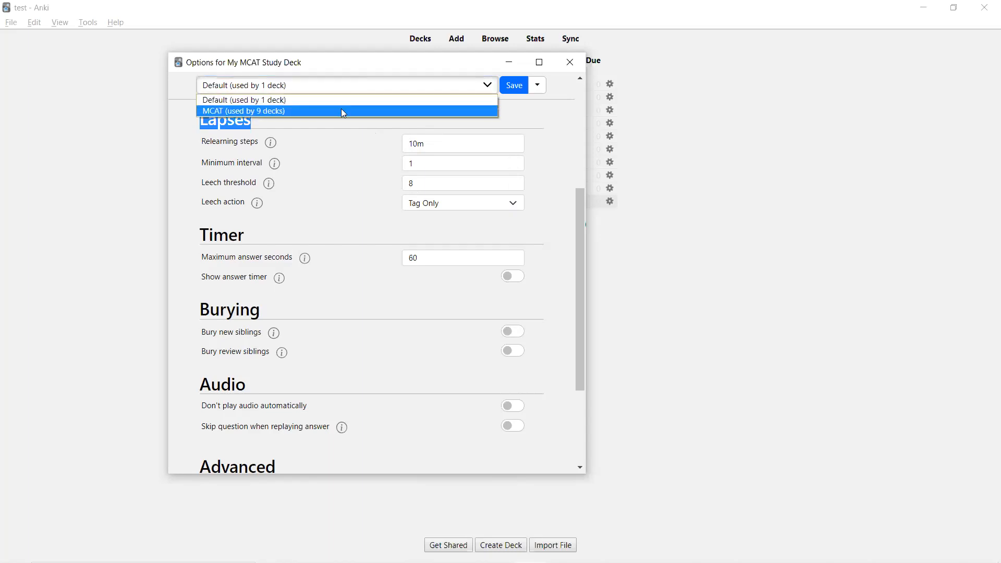
pyautogui.click(343, 109)
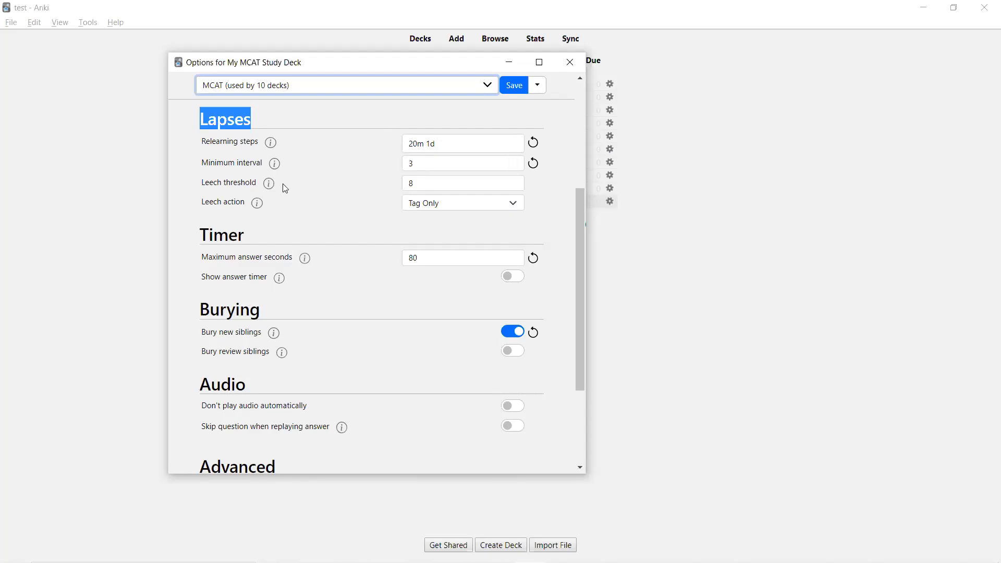
# Read the help texts for the leech threshold and leech action settings.
pyautogui.moveTo(268, 190)
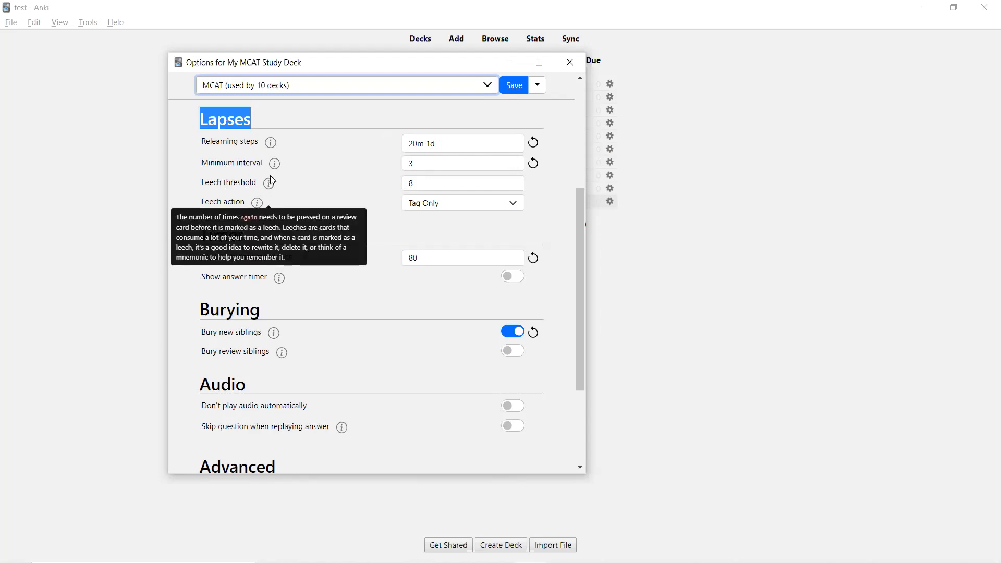
pyautogui.moveTo(277, 164)
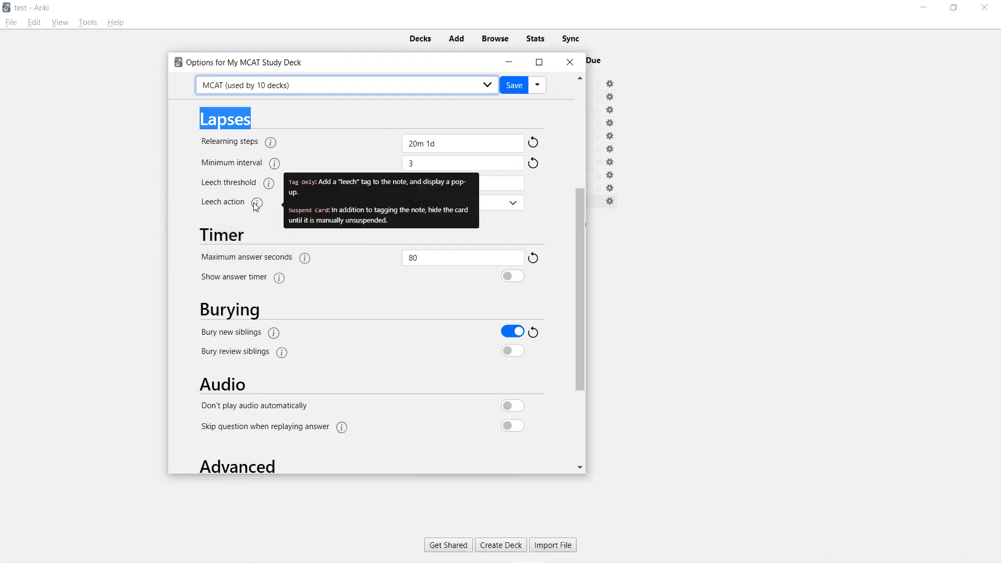
pyautogui.click(205, 182)
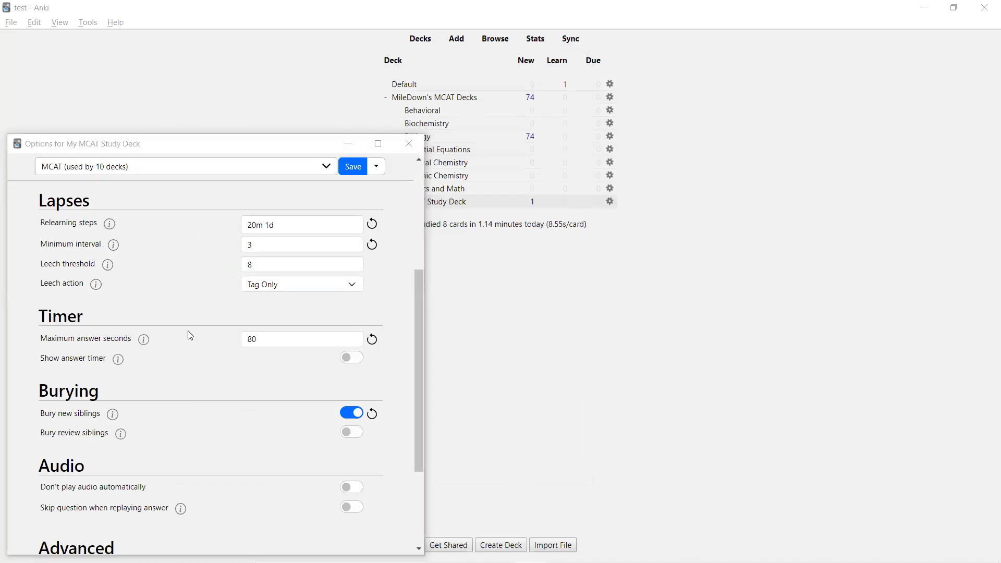
pyautogui.click(167, 317)
# Review the Timer and Burying settings, compare them with the Default preset, and reselect the MCAT preset.
pyautogui.scroll(-3, 165, 316)
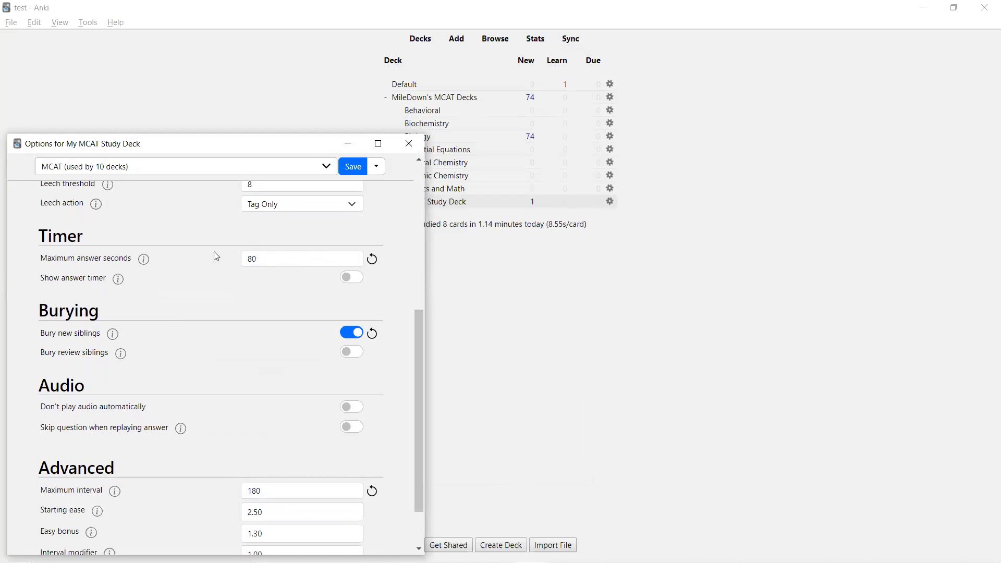
pyautogui.scroll(-1, 240, 284)
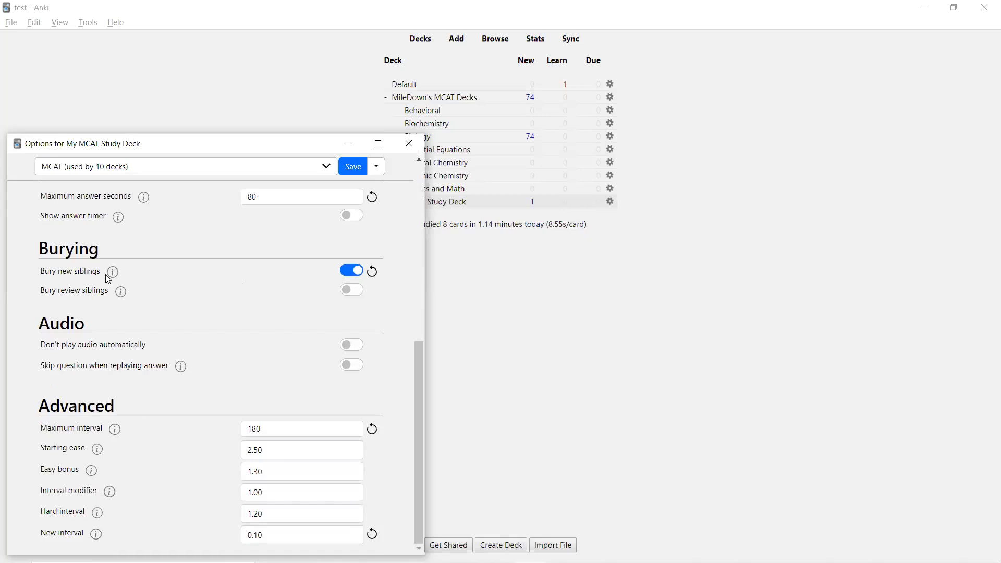
pyautogui.click(257, 167)
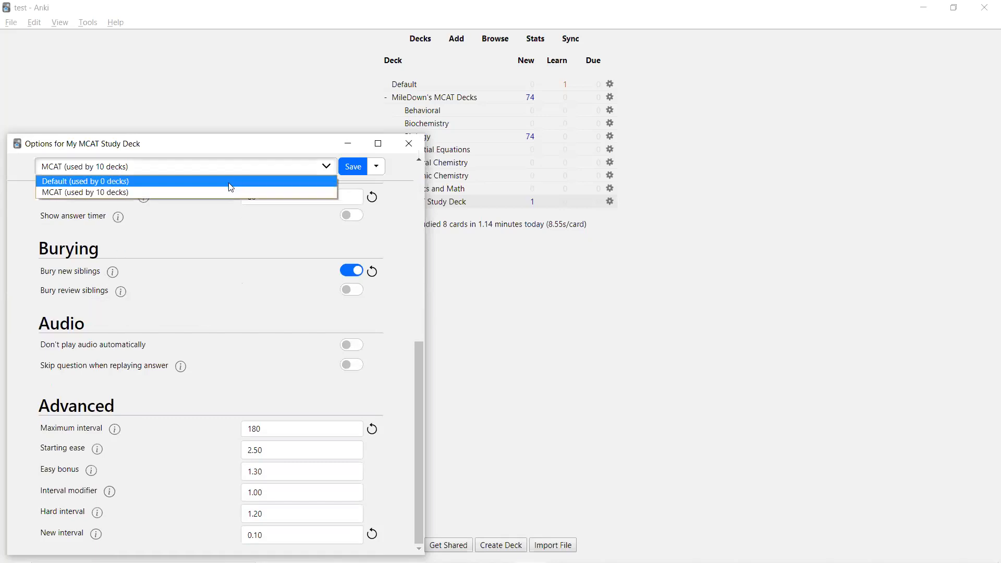
pyautogui.click(229, 179)
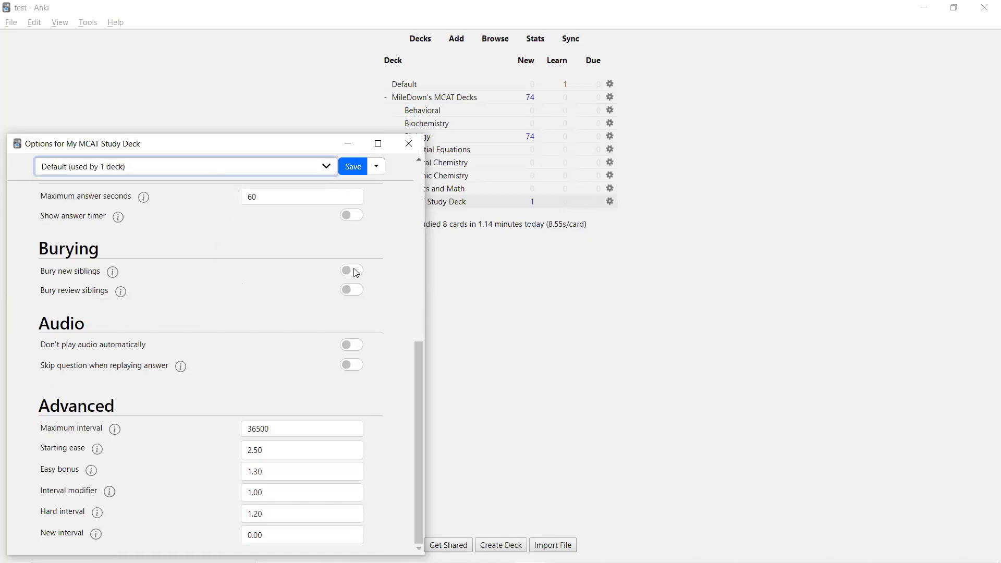
pyautogui.click(218, 167)
pyautogui.click(210, 190)
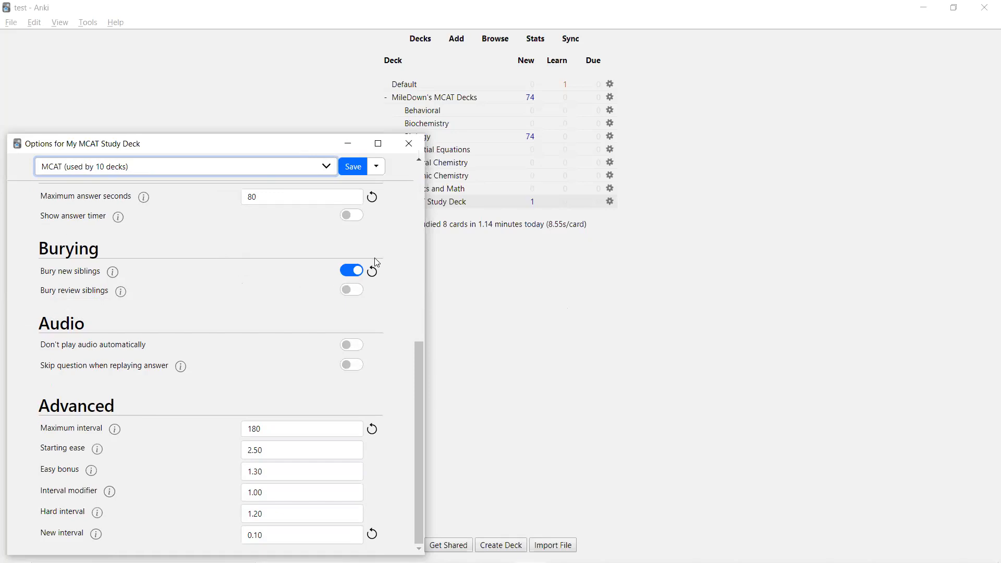
# Check the Bury new siblings help and examine the maximum interval in the Default preset's Advanced settings.
pyautogui.moveTo(114, 274)
pyautogui.click(175, 172)
pyautogui.click(167, 181)
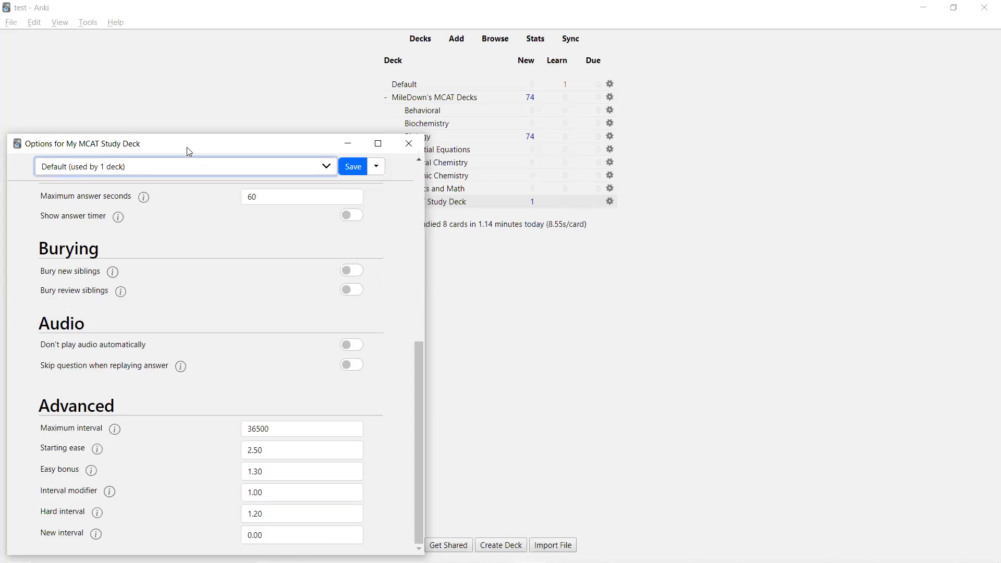
pyautogui.moveTo(189, 148); pyautogui.dragTo(190, 92)
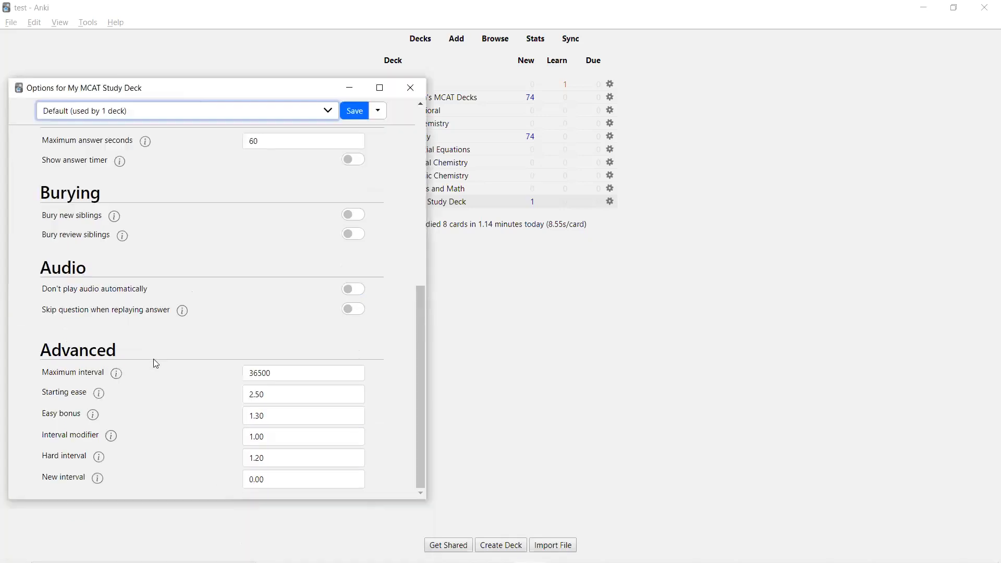
pyautogui.moveTo(107, 378)
pyautogui.click(280, 372)
pyautogui.moveTo(280, 372); pyautogui.dragTo(245, 373)
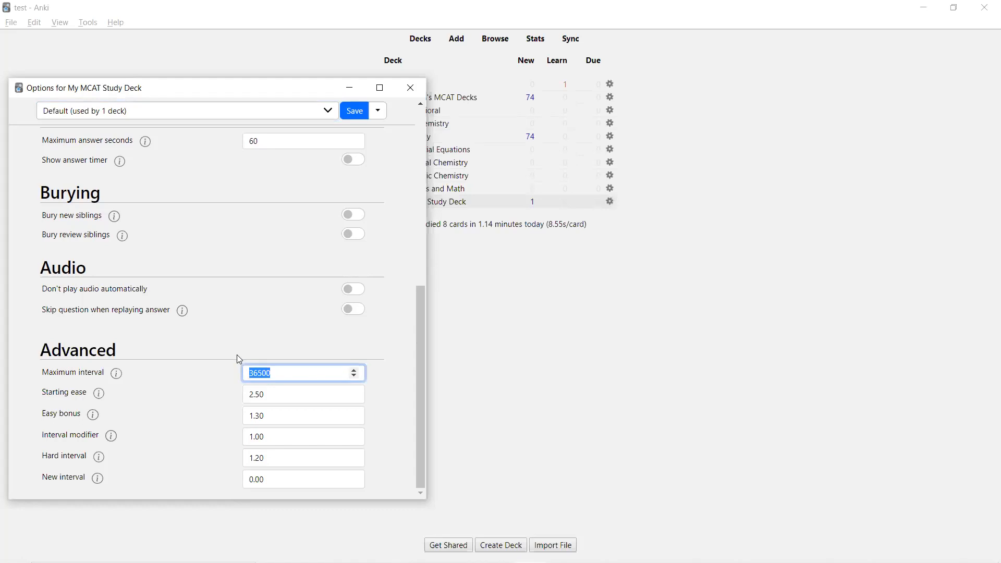
# Reselect the MCAT preset and set its maximum interval to 90.
pyautogui.click(204, 112)
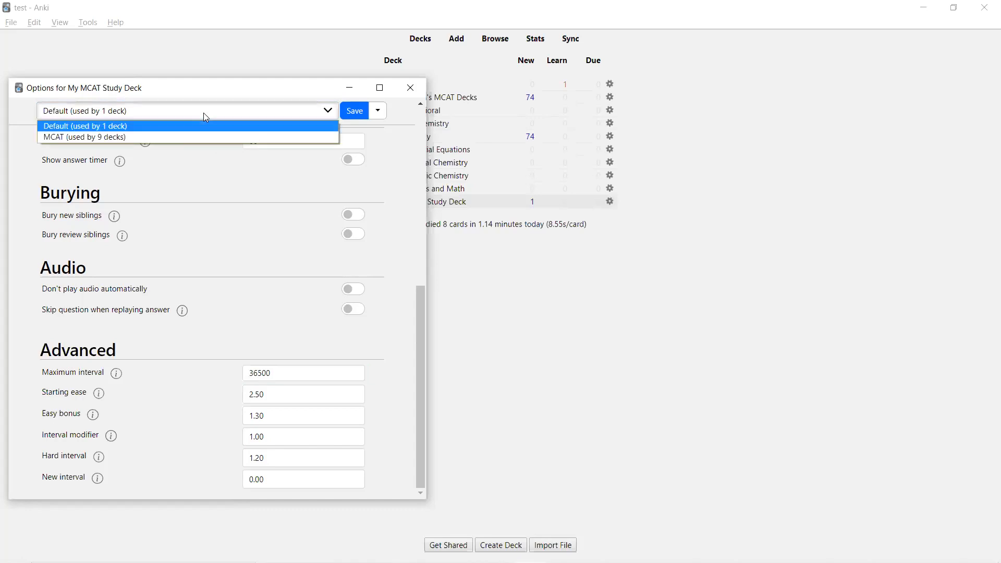
pyautogui.click(192, 141)
pyautogui.click(271, 371)
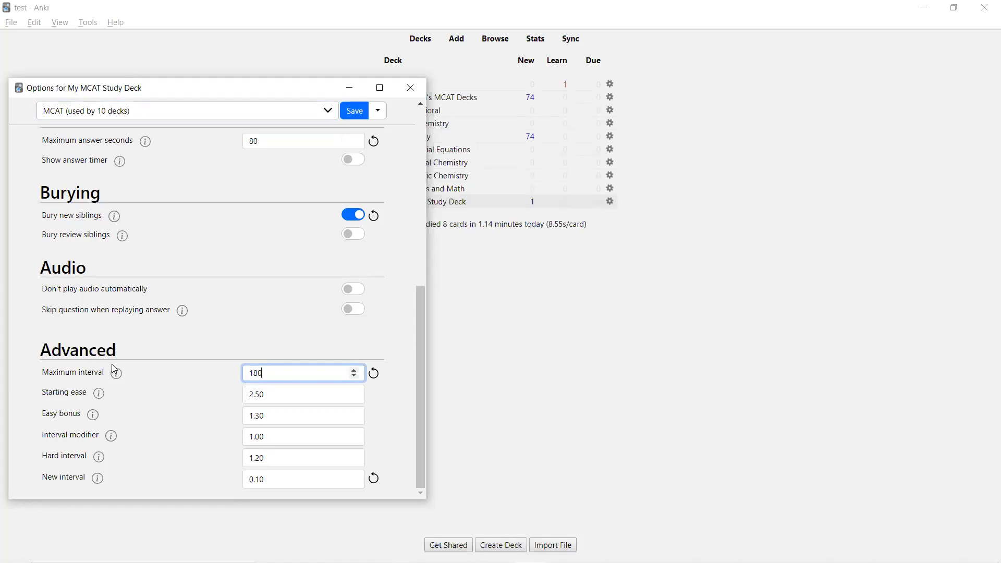
pyautogui.moveTo(264, 371); pyautogui.dragTo(204, 370)
pyautogui.write('90')
pyautogui.click(243, 329)
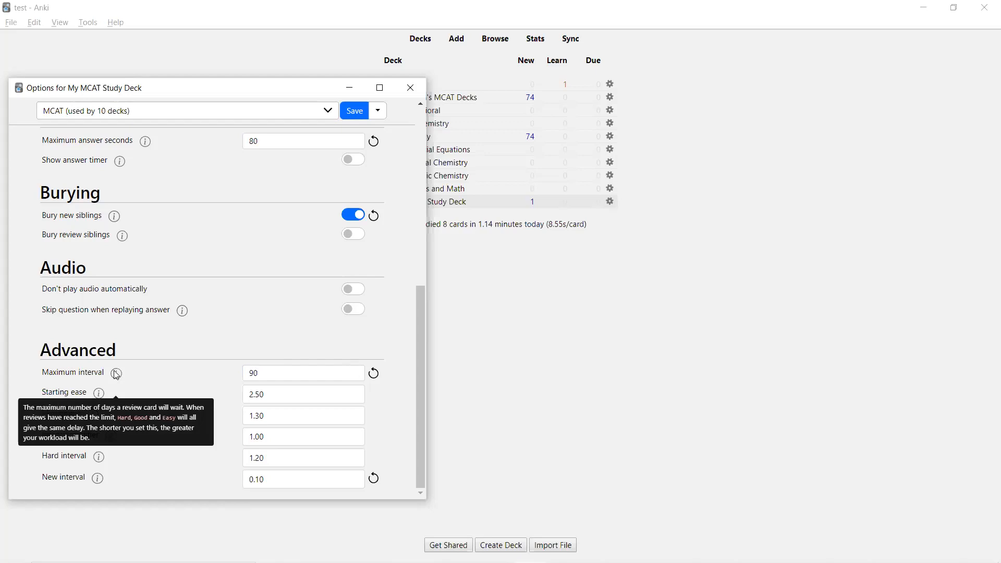
# Restore the MCAT preset's maximum interval to 180.
pyautogui.moveTo(261, 373); pyautogui.dragTo(244, 372)
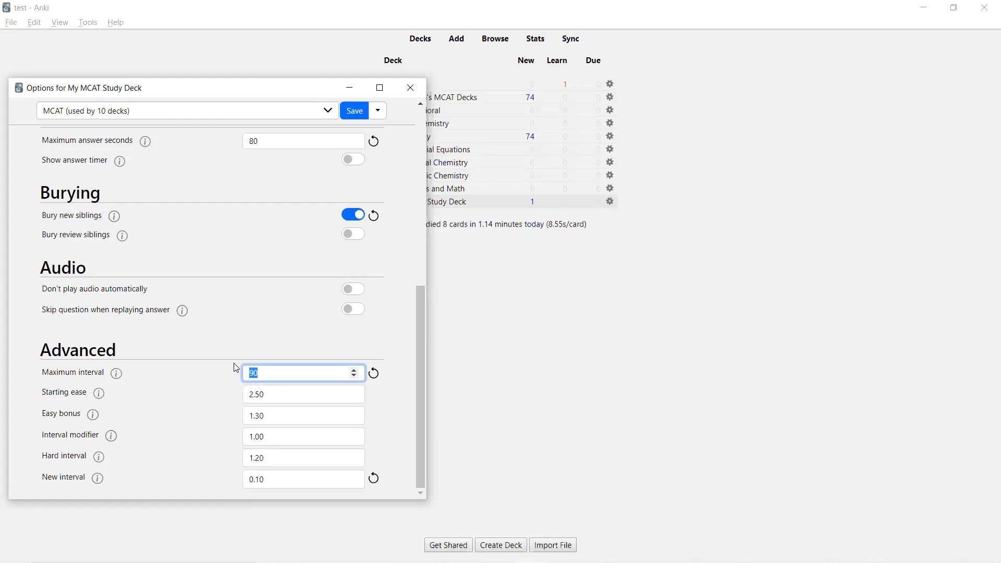
pyautogui.write('180')
pyautogui.click(214, 347)
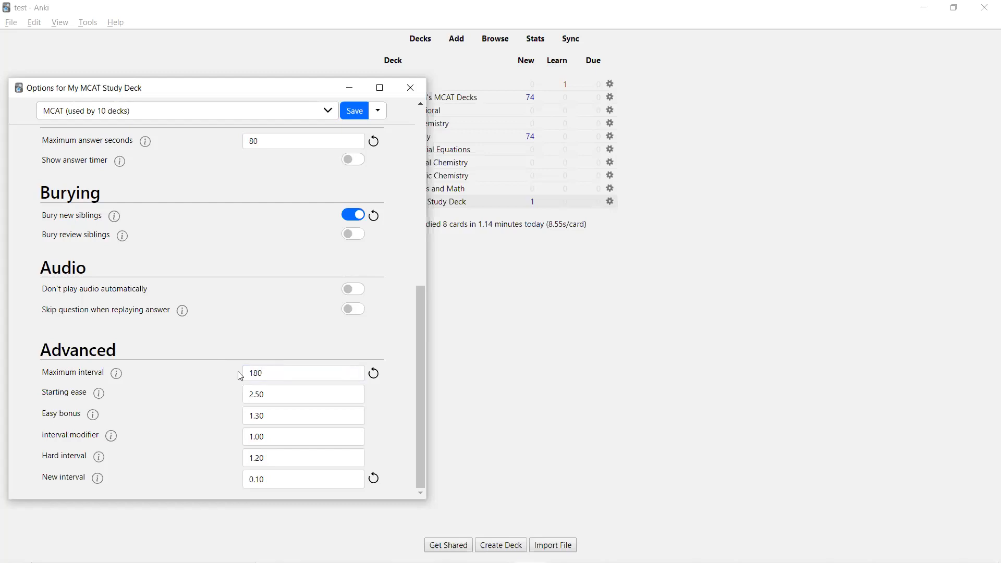
# Alternate between the Default and MCAT presets to compare their Burying and Advanced settings, ending on MCAT.
pyautogui.click(174, 109)
pyautogui.click(171, 126)
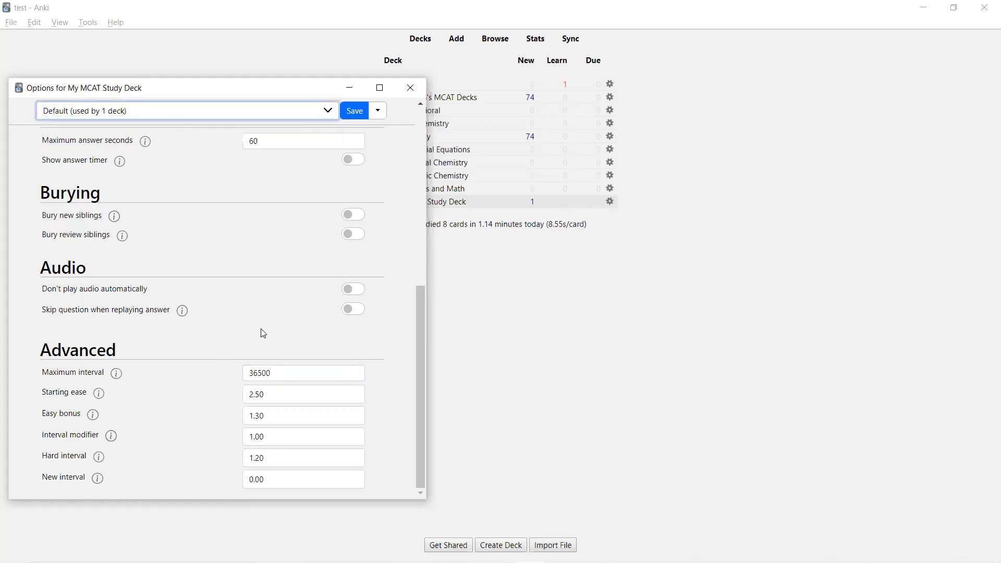
pyautogui.click(170, 115)
pyautogui.click(162, 137)
pyautogui.click(168, 115)
pyautogui.click(158, 126)
pyautogui.click(203, 112)
pyautogui.click(193, 138)
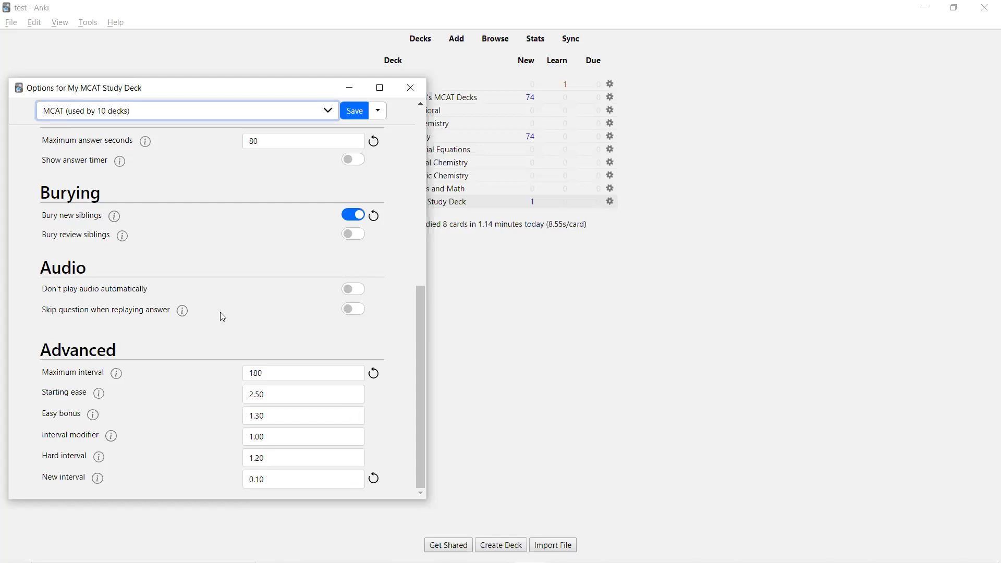
# Enlarge the deck options window, look through the Default preset's settings, and close the options without saving.
pyautogui.scroll(7, 220, 313)
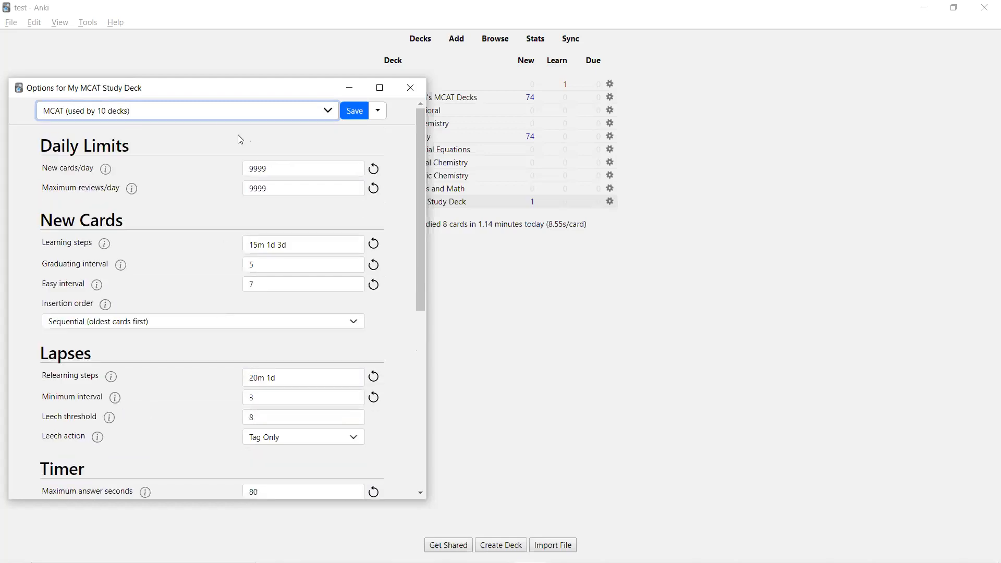
pyautogui.moveTo(272, 87); pyautogui.dragTo(274, 13)
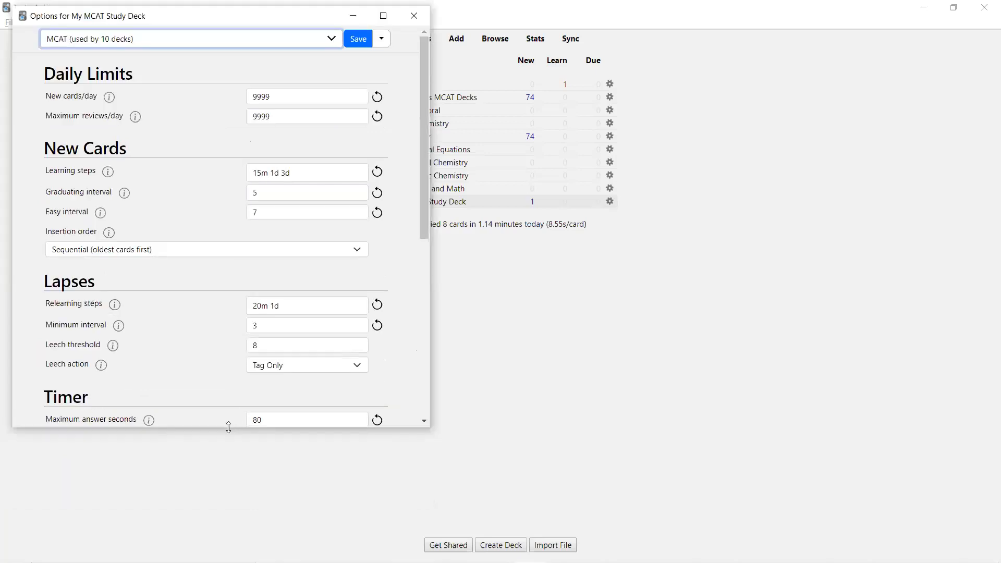
pyautogui.moveTo(228, 428); pyautogui.dragTo(229, 554)
pyautogui.click(189, 44)
pyautogui.click(183, 55)
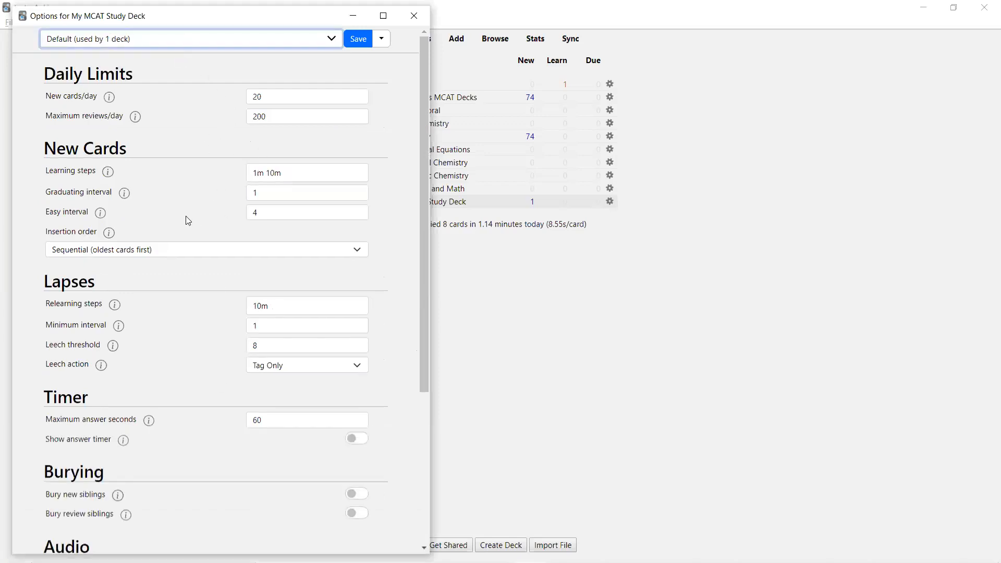
pyautogui.scroll(-5, 183, 216)
pyautogui.scroll(5, 184, 216)
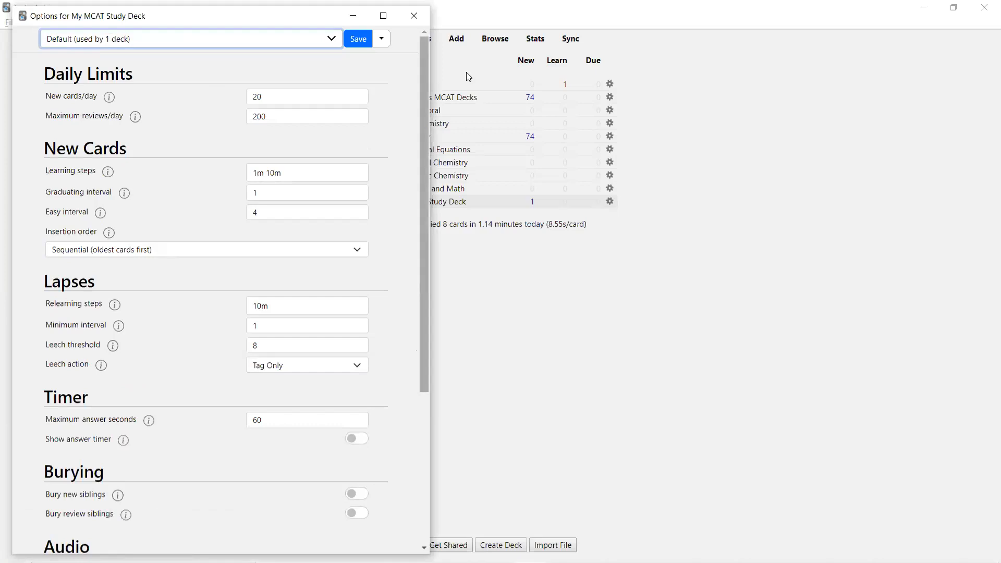
pyautogui.click(420, 22)
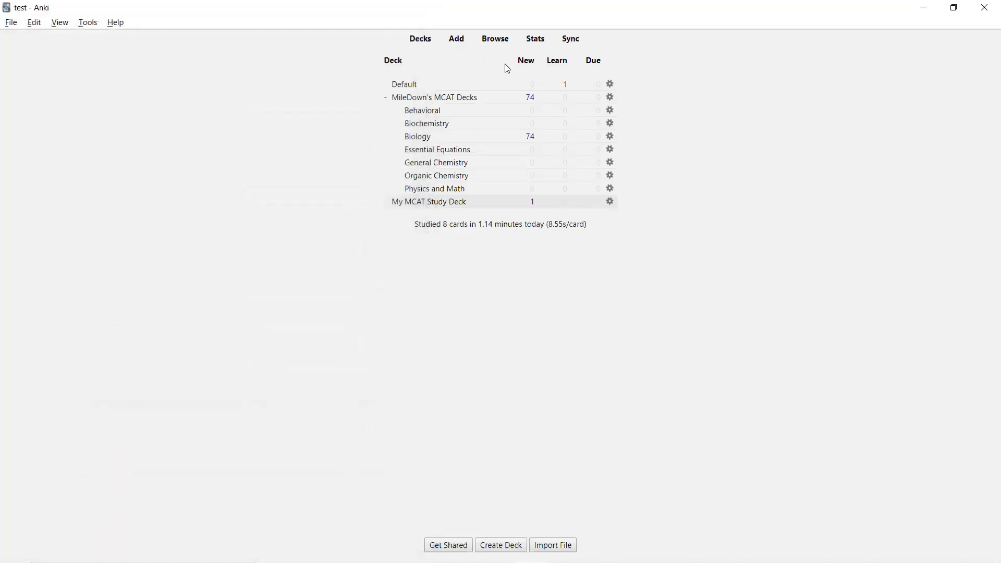
# Open the options for MileDown's MCAT Decks and select the Default preset.
pyautogui.click(612, 96)
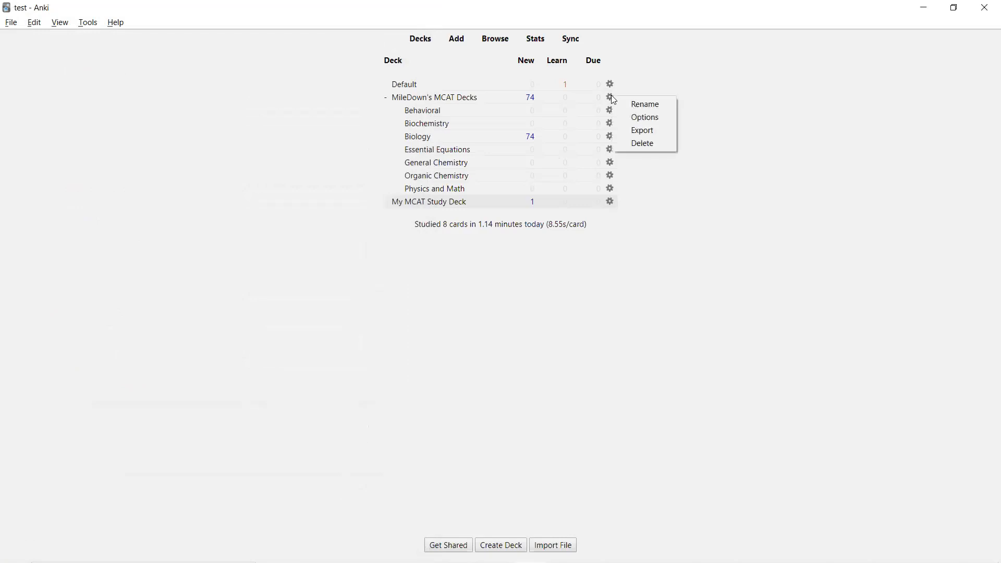
pyautogui.click(634, 118)
pyautogui.click(239, 44)
pyautogui.click(235, 54)
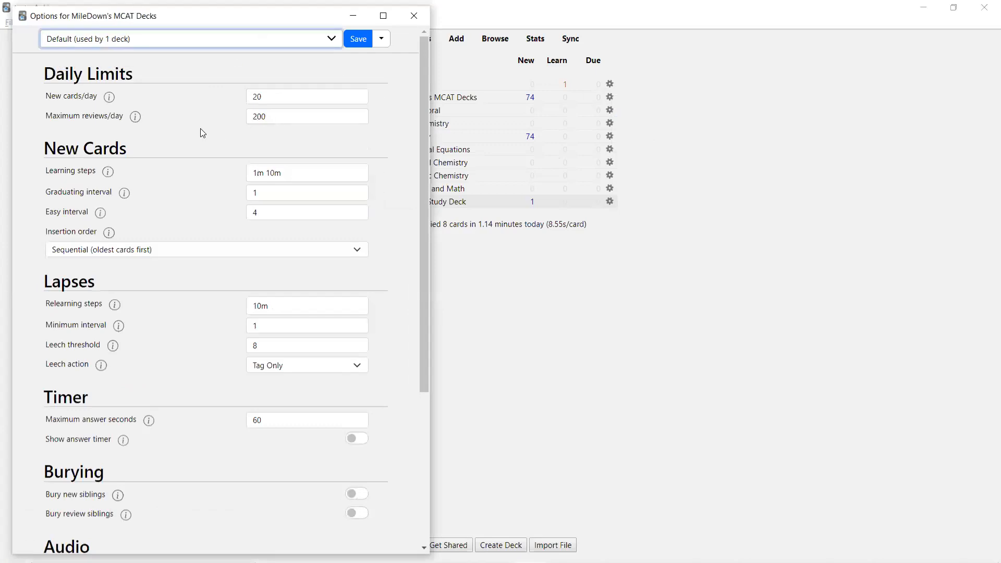
# Keep the Default preset selected and add a new options preset named "MCAT!".
pyautogui.click(183, 45)
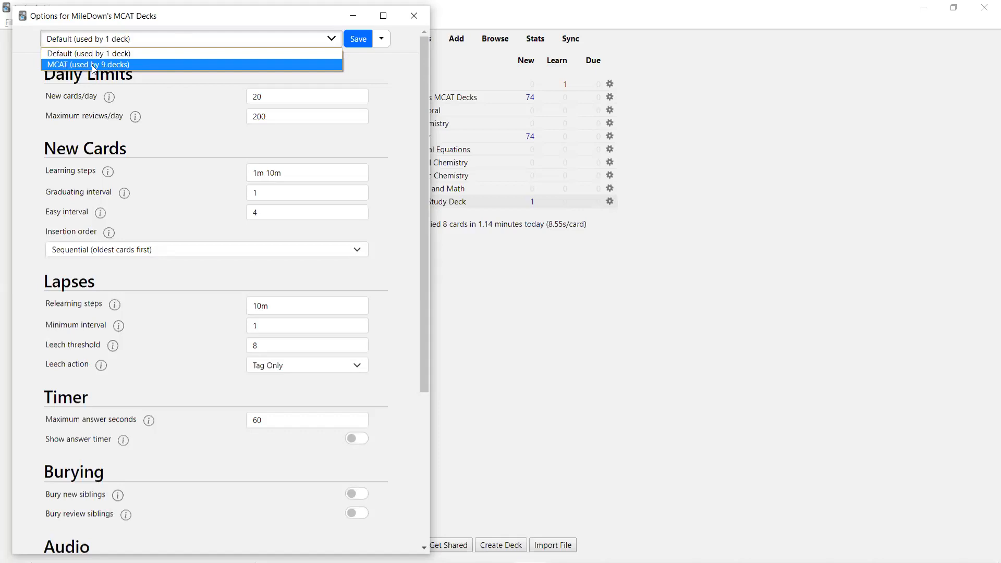
pyautogui.click(156, 51)
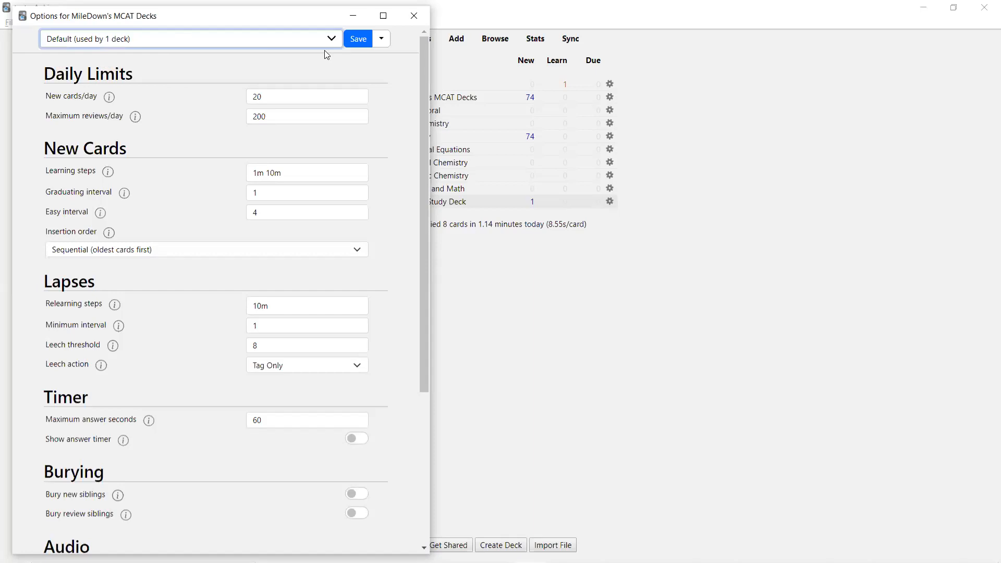
pyautogui.click(386, 46)
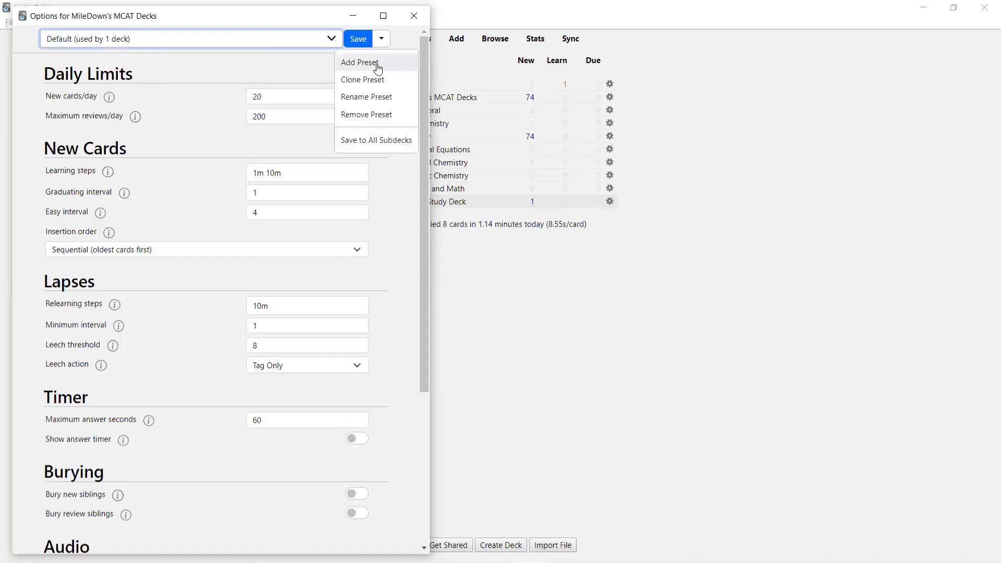
pyautogui.click(359, 63)
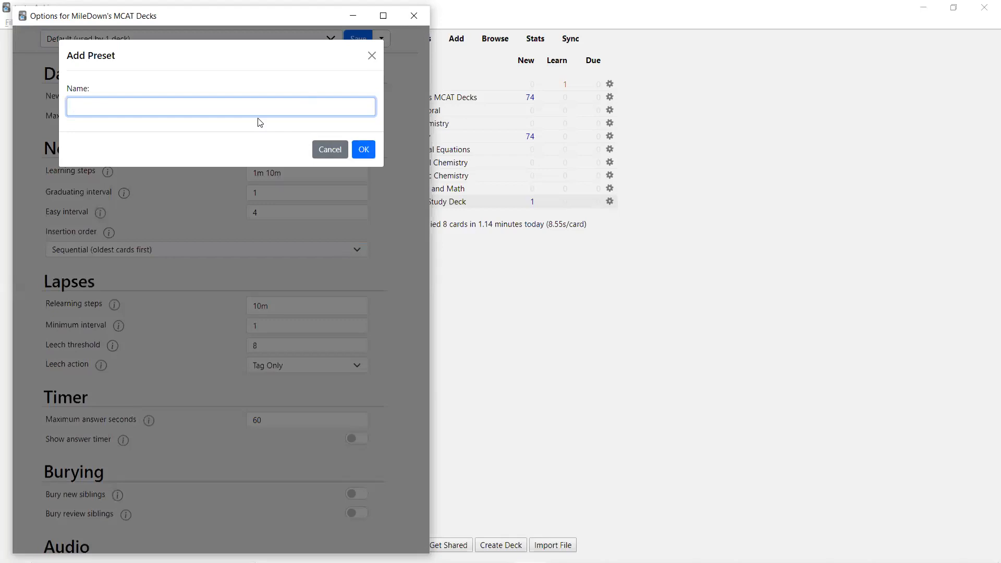
pyautogui.write('MCAT')
pyautogui.click(364, 150)
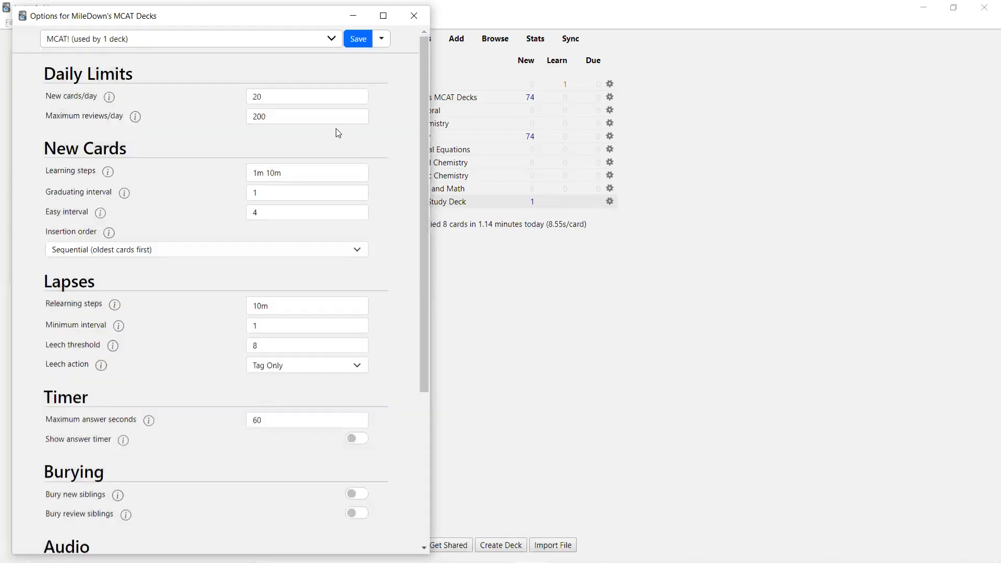
# Select the existing MCAT preset and review its settings from Daily Limits through Advanced.
pyautogui.click(235, 45)
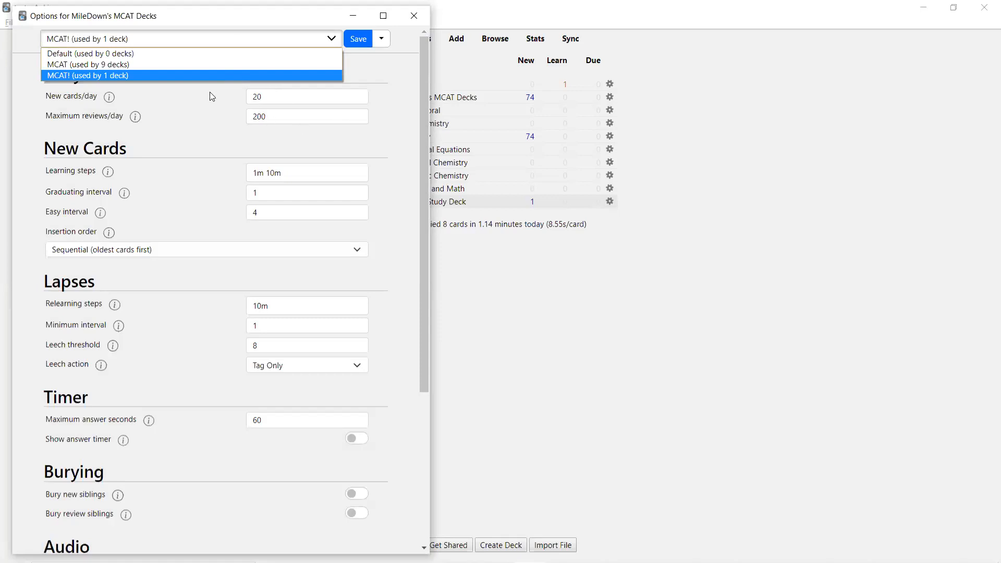
pyautogui.click(163, 64)
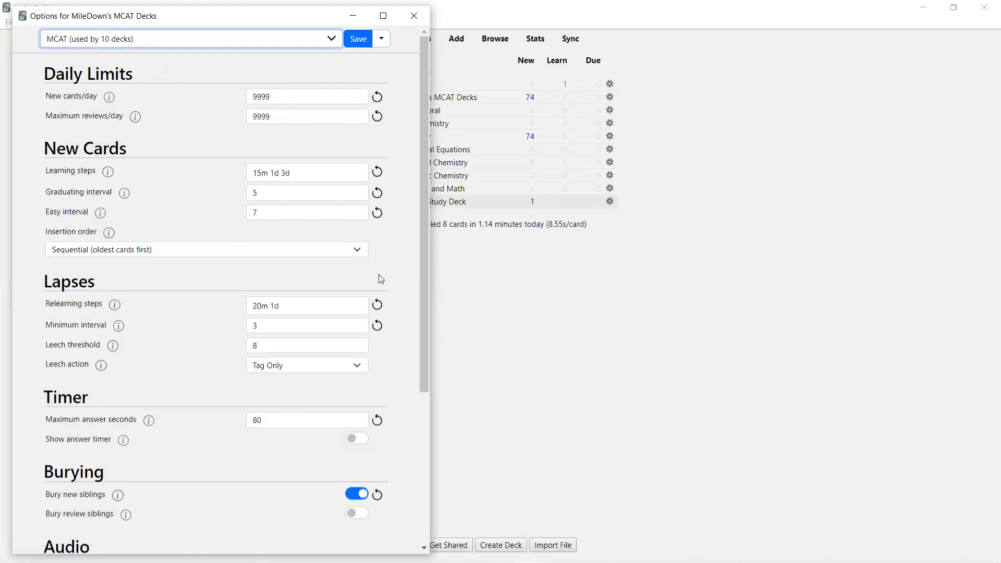
pyautogui.scroll(-3, 399, 287)
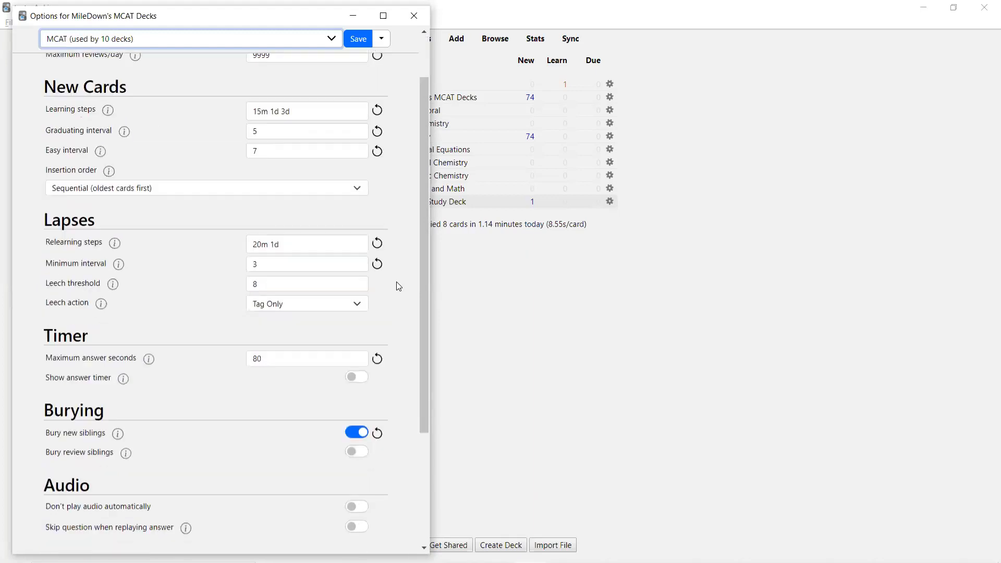
pyautogui.scroll(-2, 399, 286)
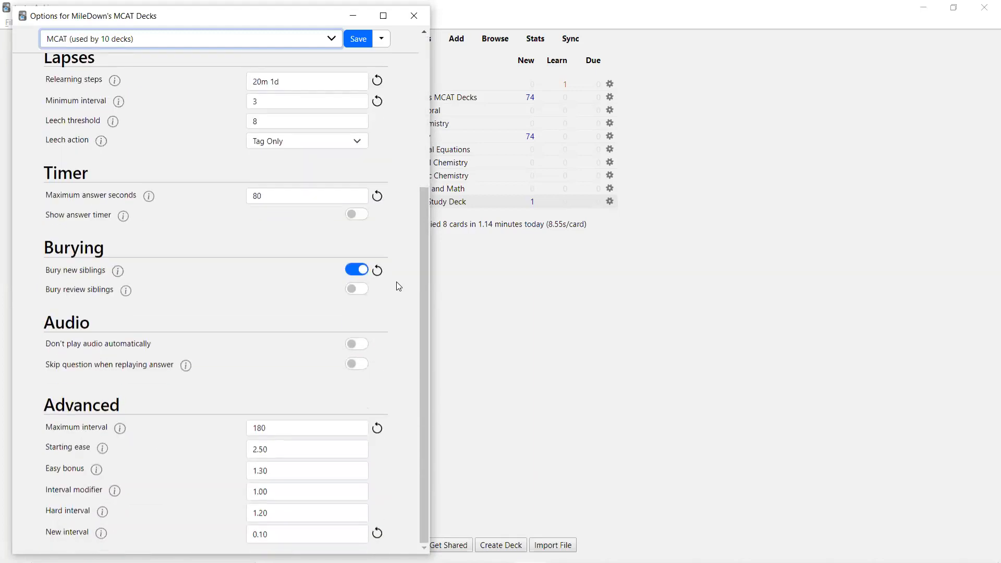
pyautogui.scroll(5, 399, 286)
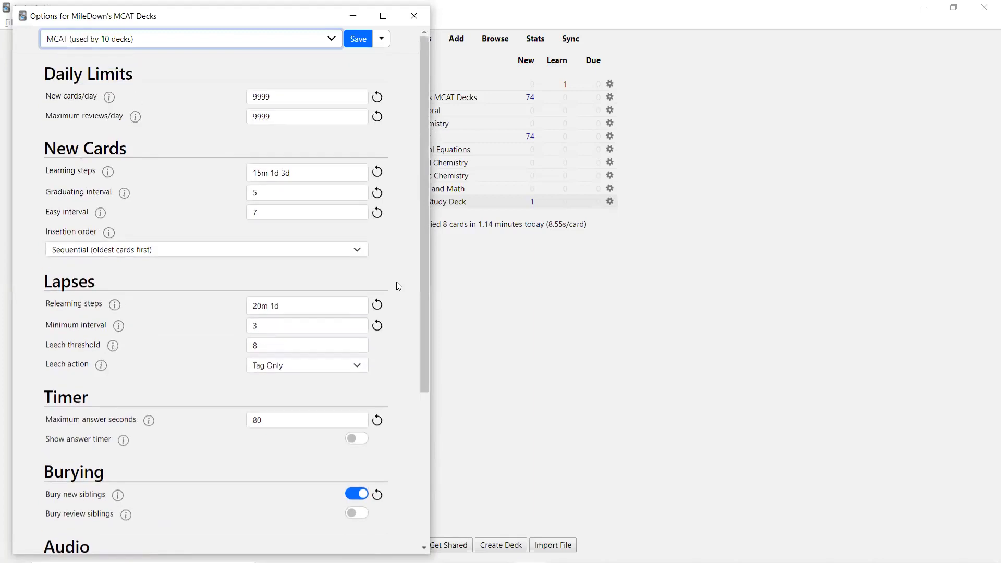
pyautogui.scroll(-5, 399, 287)
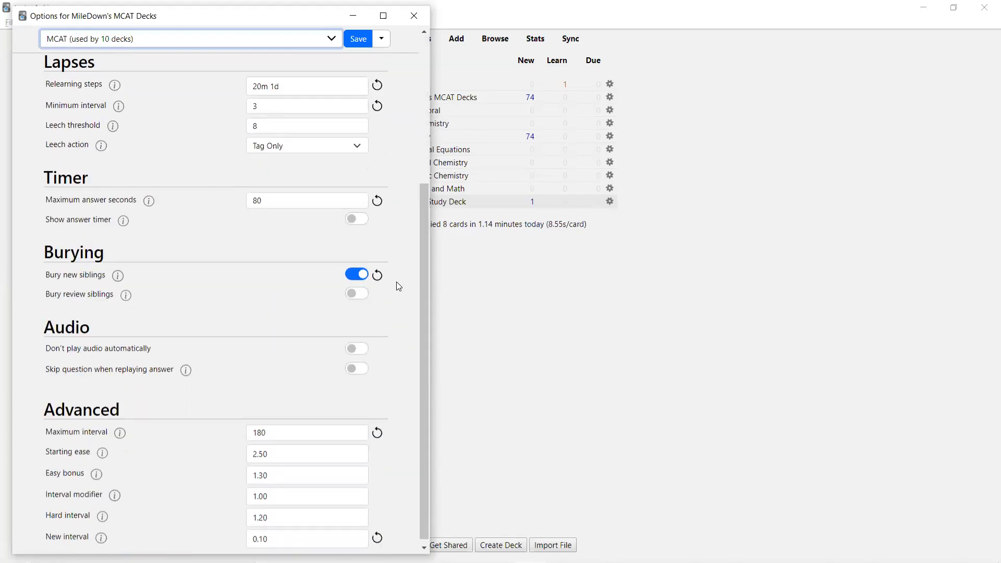
pyautogui.scroll(3, 399, 286)
pyautogui.scroll(2, 399, 287)
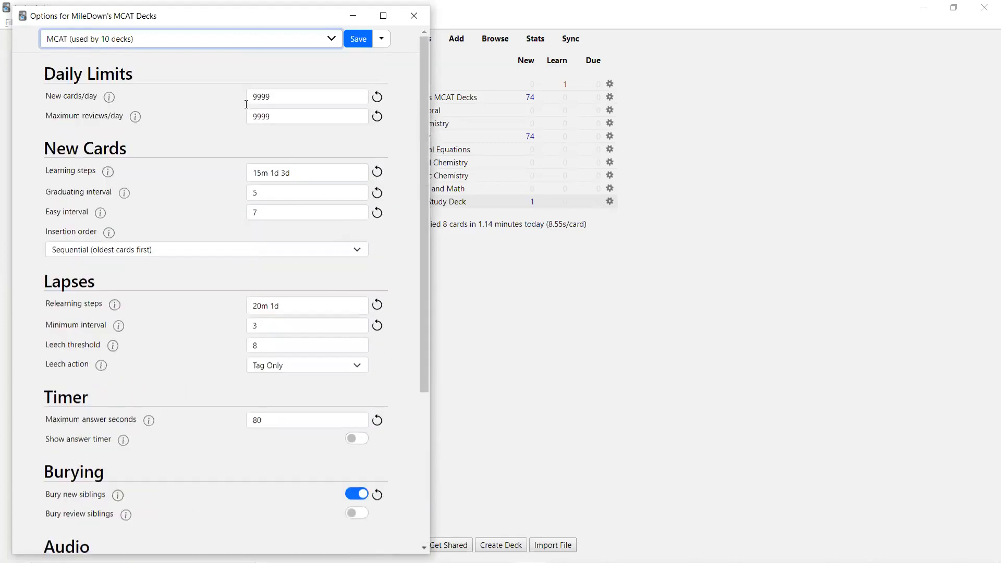
# Select the MCAT! preset for MileDown's MCAT Decks and save it to all subdecks.
pyautogui.click(193, 40)
pyautogui.click(186, 75)
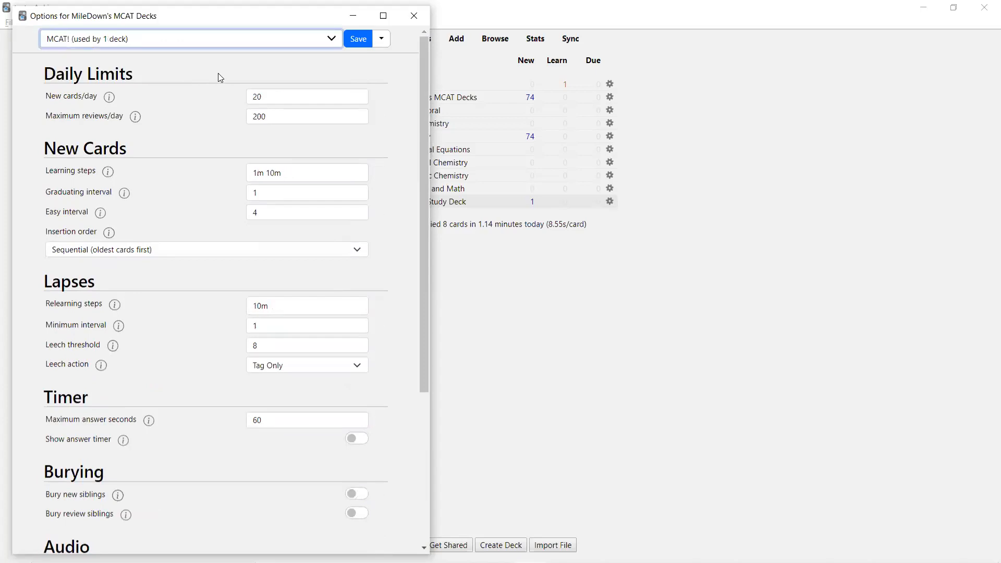
pyautogui.click(388, 47)
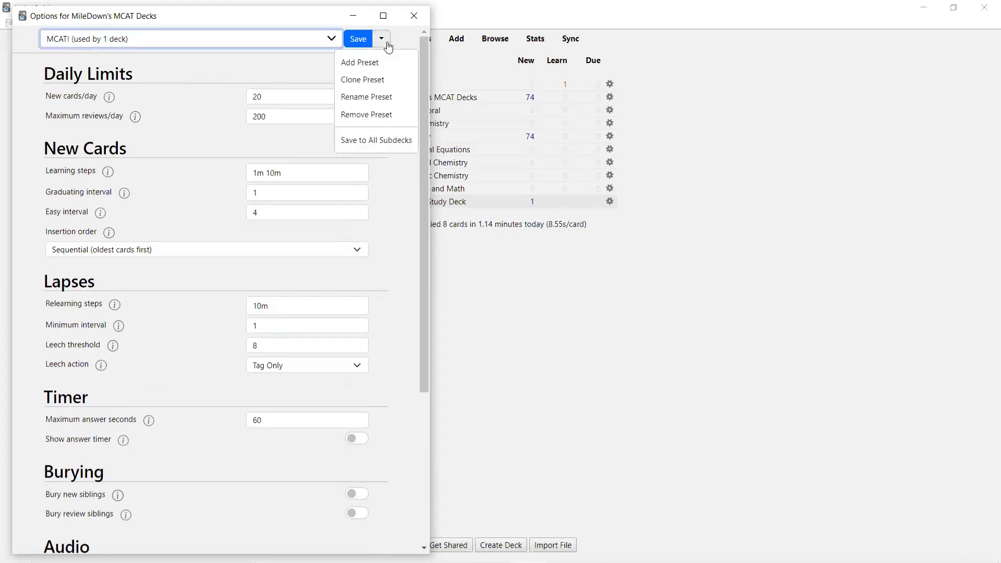
pyautogui.click(374, 140)
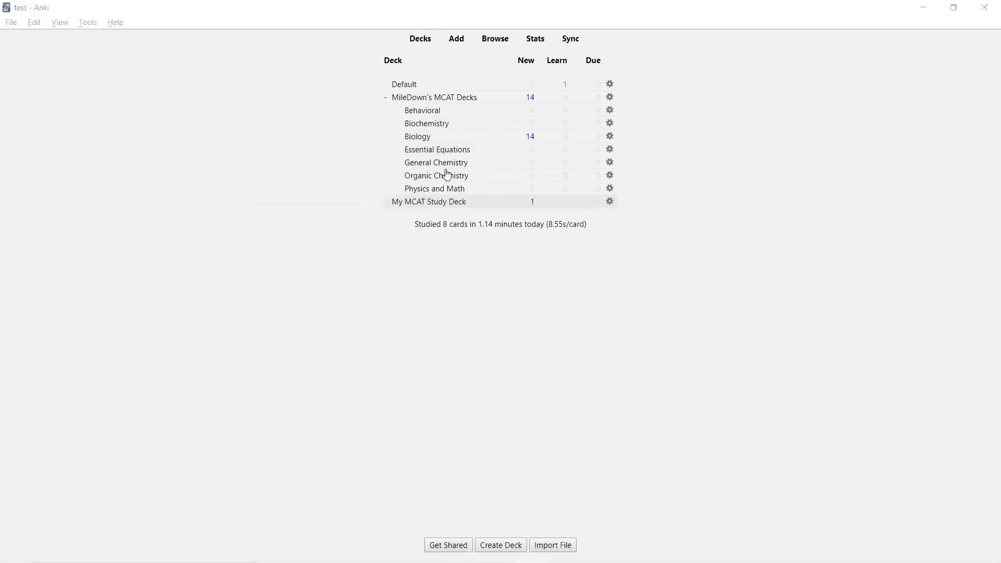
# Reopen the options for MileDown's MCAT Decks, select the MCAT preset, and save it to all subdecks.
pyautogui.click(610, 97)
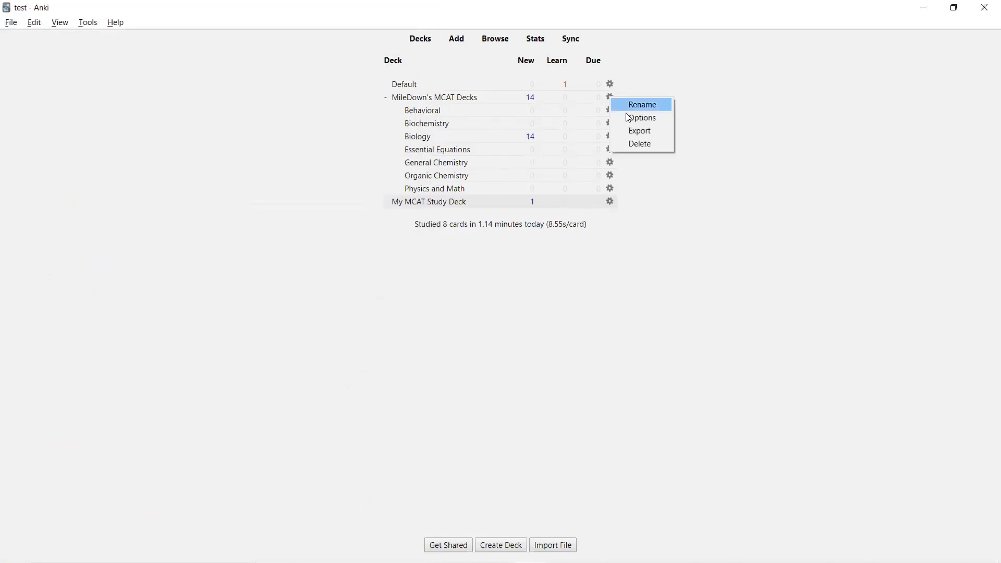
pyautogui.click(634, 120)
pyautogui.click(325, 44)
pyautogui.click(305, 63)
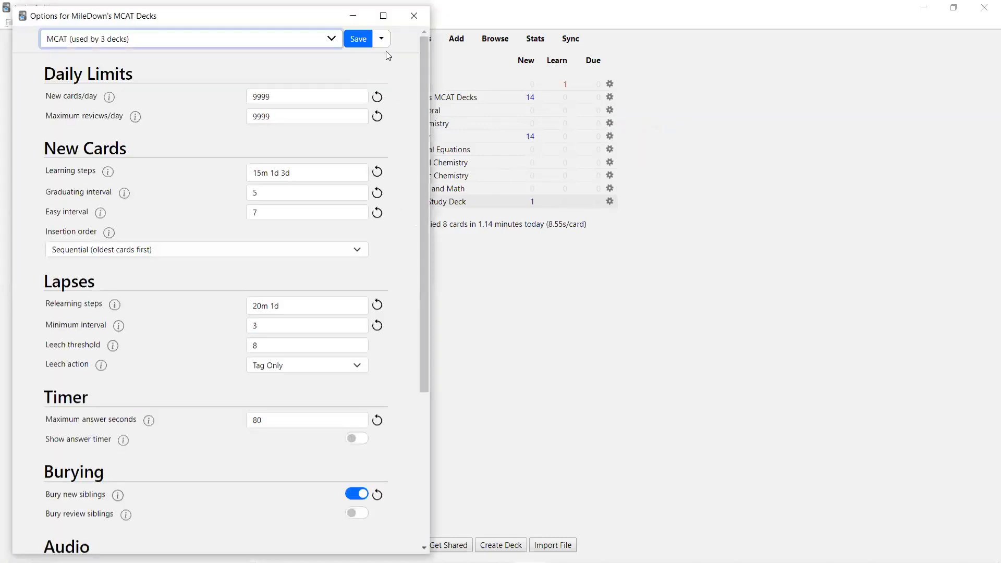
pyautogui.click(382, 39)
pyautogui.click(375, 139)
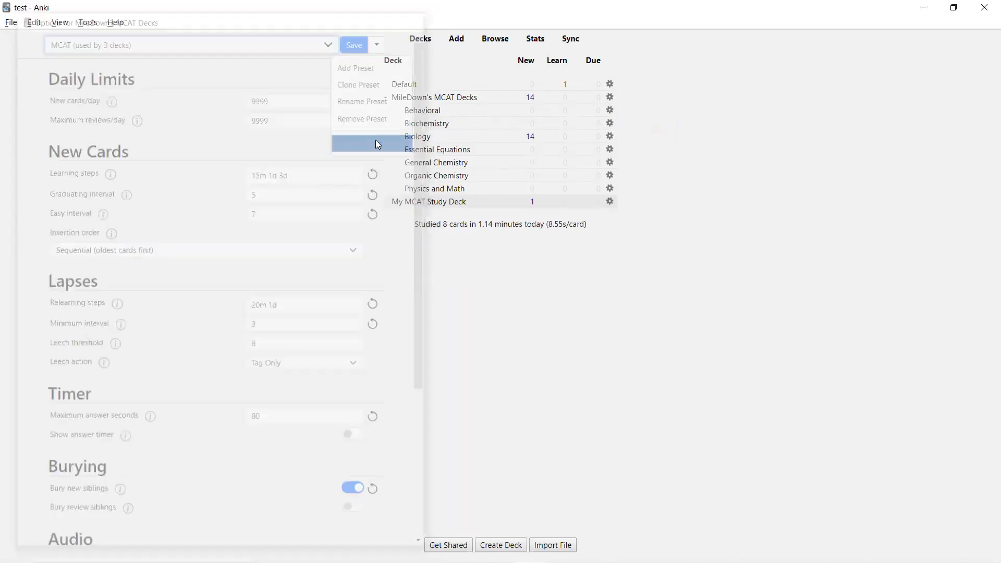
# Start studying the Biology subdeck and reveal the answer of the first hormone card.
pyautogui.click(417, 137)
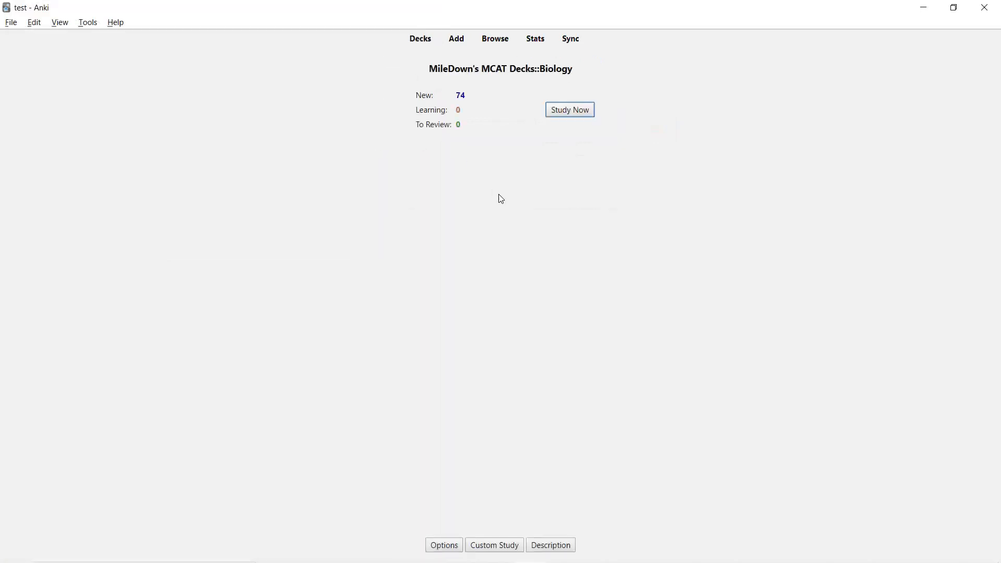
pyautogui.click(577, 110)
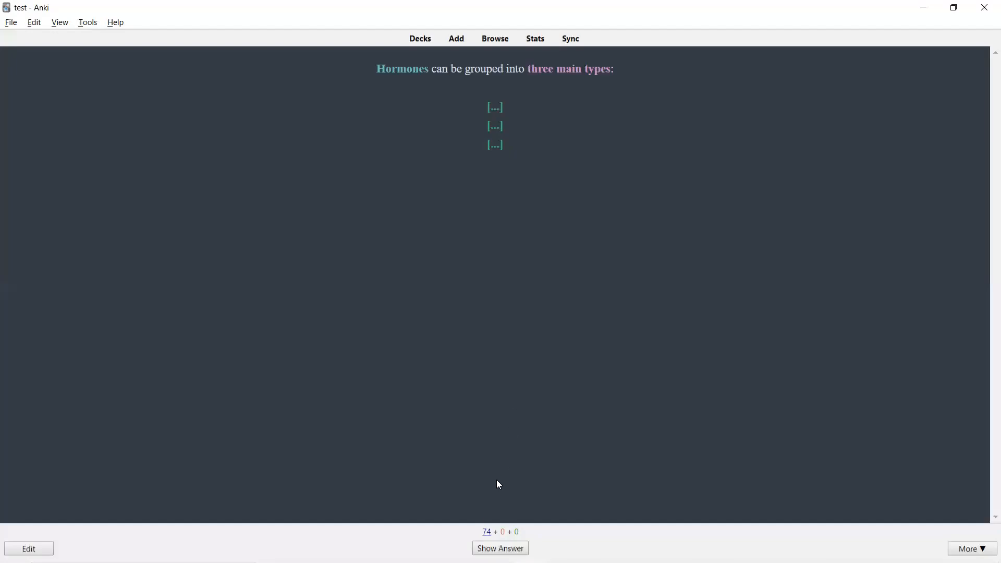
pyautogui.click(489, 547)
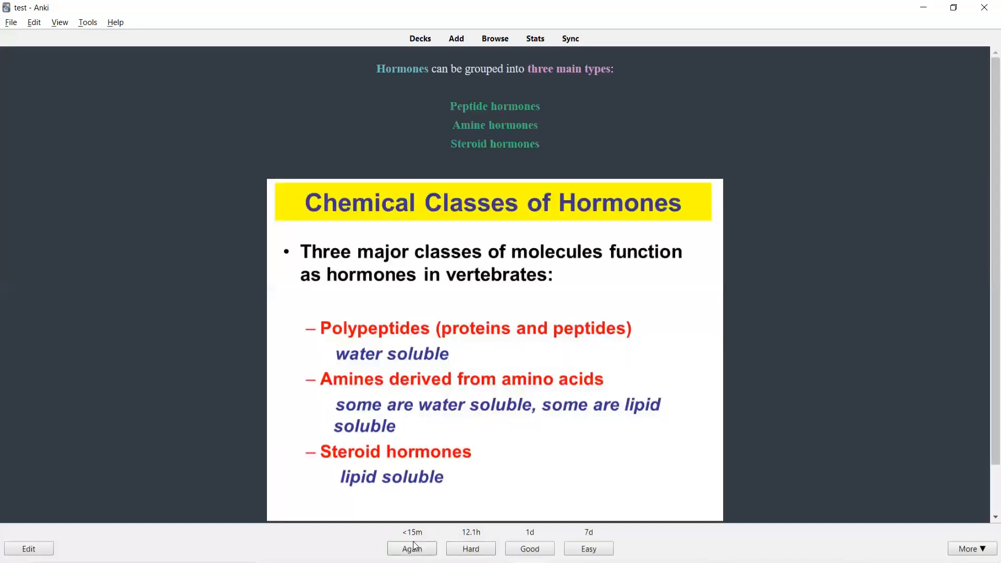
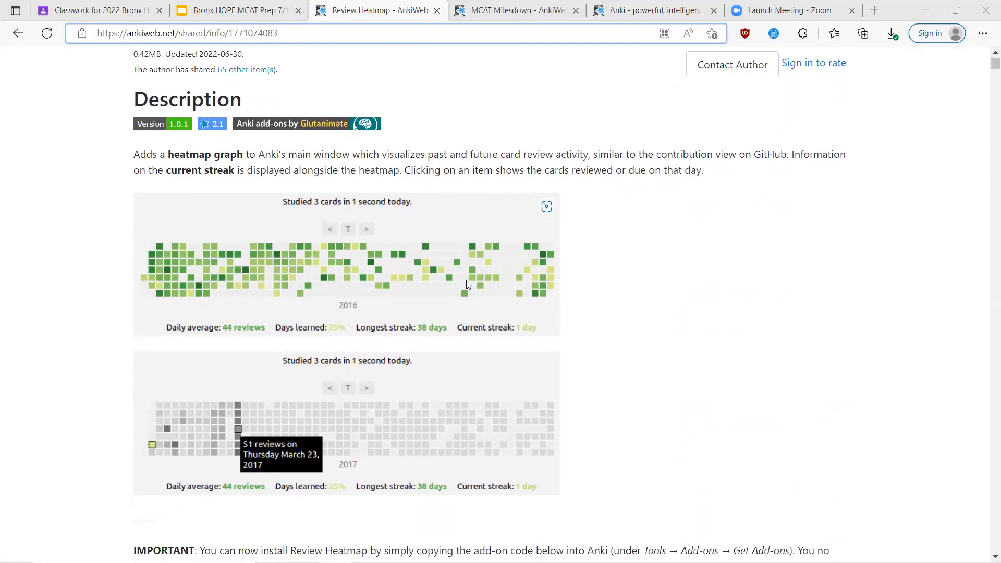
# Look over the description and sample heatmaps on the Review Heatmap add-on page in the browser.
pyautogui.scroll(-2, 471, 276)
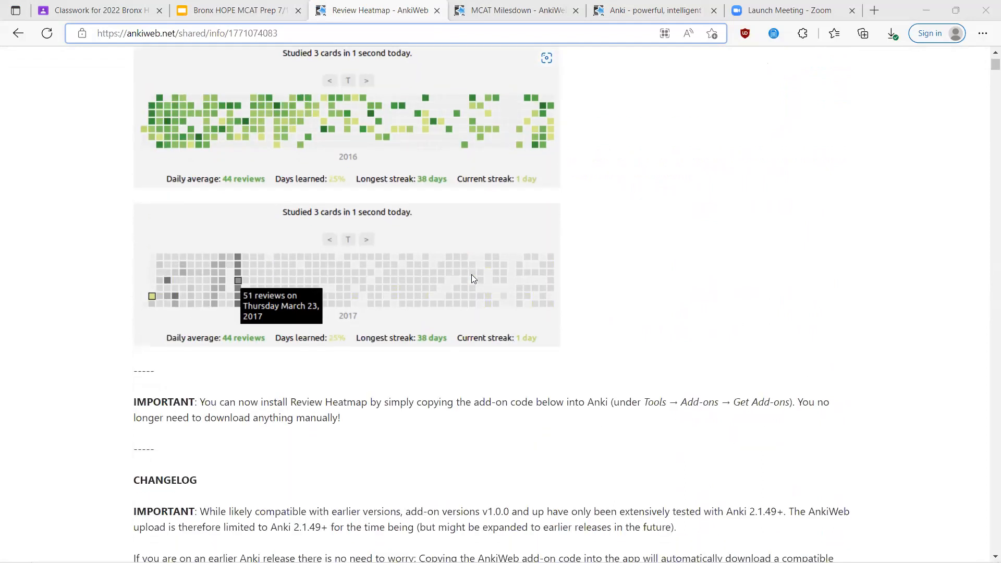
pyautogui.scroll(3, 472, 277)
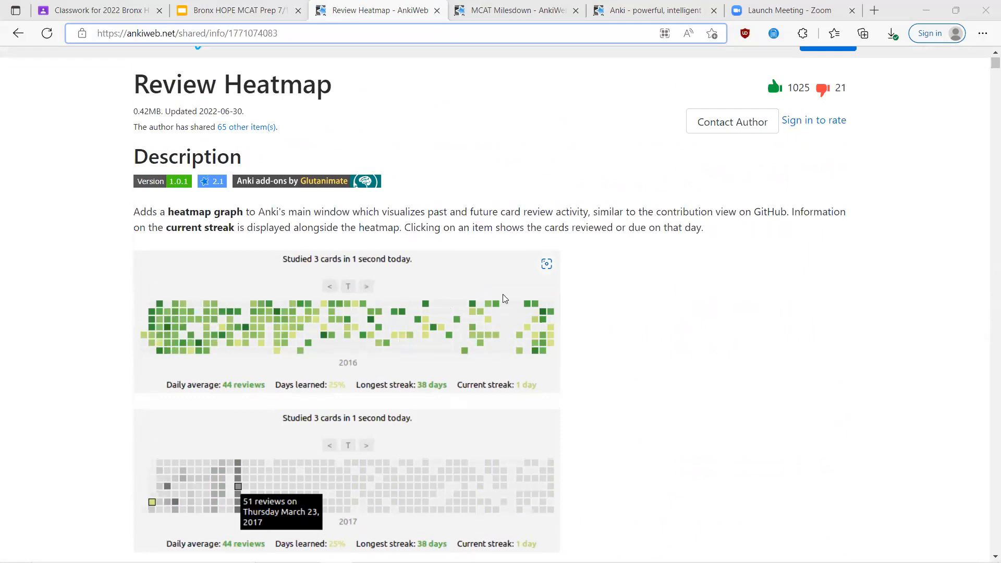
pyautogui.scroll(1, 423, 363)
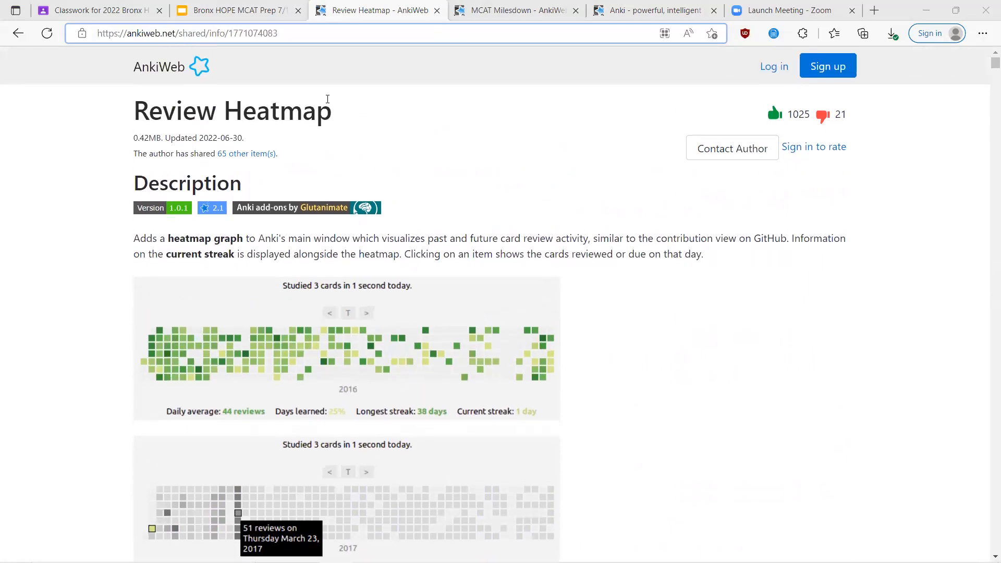
# Open the Edit Field During Review add-on page from the Anki Setup Demo slide and examine its usage instructions.
pyautogui.click(234, 11)
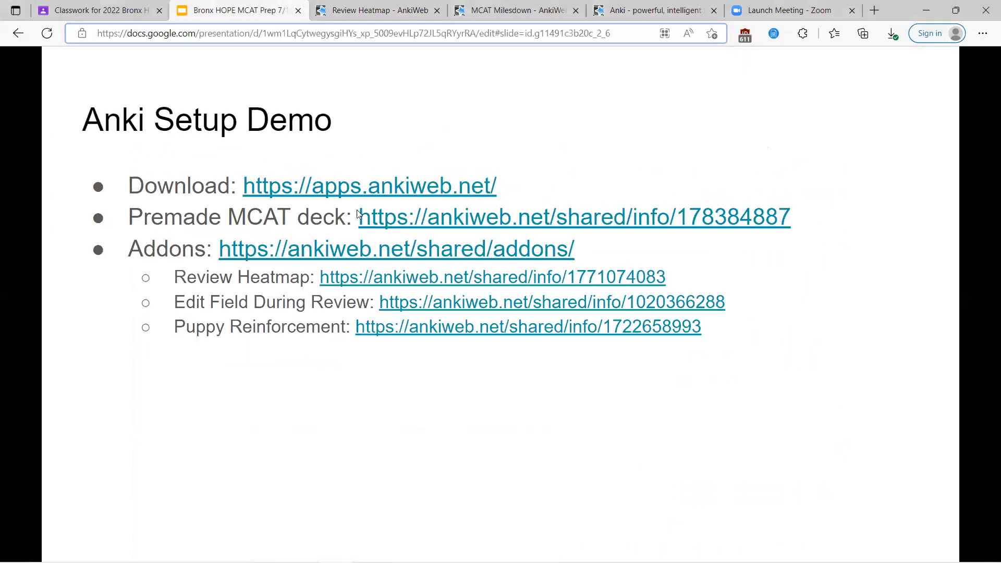
pyautogui.click(412, 303)
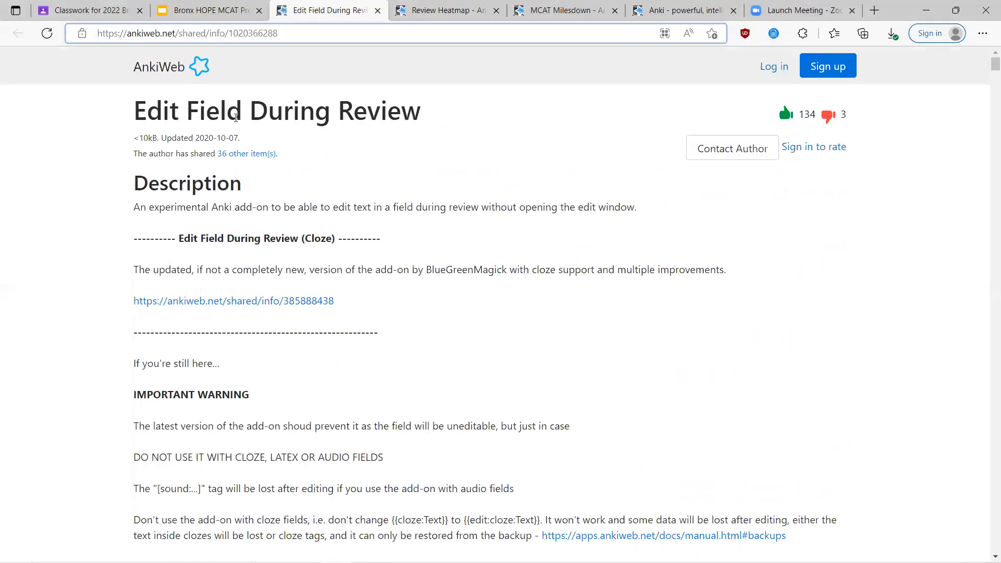
pyautogui.scroll(-5, 419, 258)
pyautogui.scroll(-5, 421, 264)
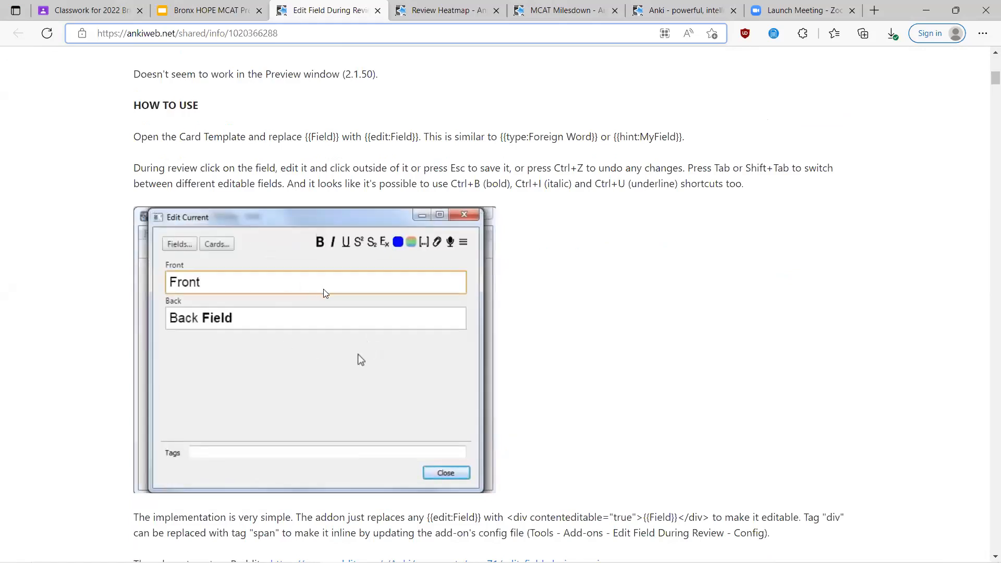
pyautogui.scroll(-1, 324, 287)
pyautogui.scroll(3, 324, 289)
pyautogui.scroll(5, 324, 288)
# Open the Puppy Reinforcement add-on page from the Anki Setup Demo slide and look over its description and demo.
pyautogui.click(201, 9)
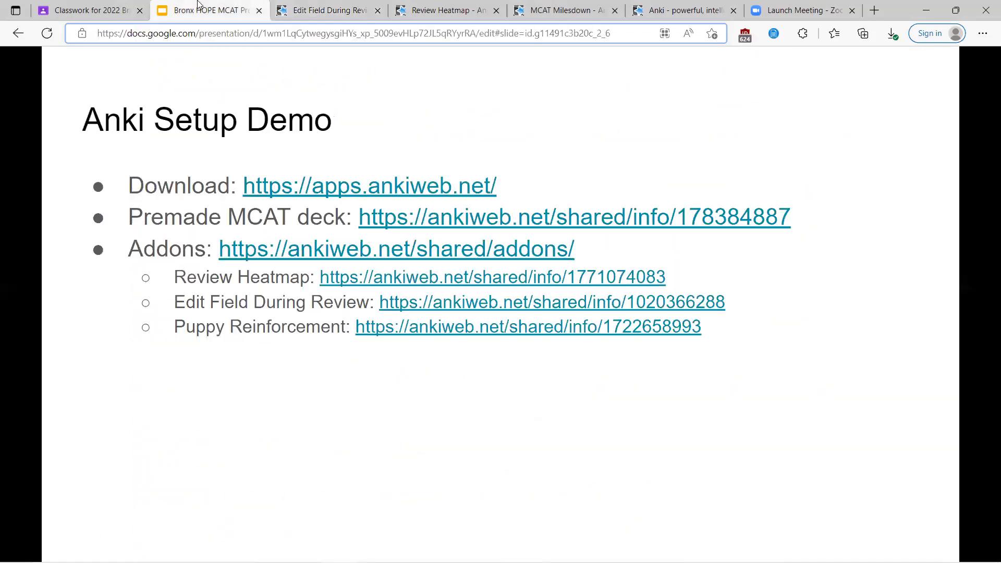
pyautogui.click(392, 331)
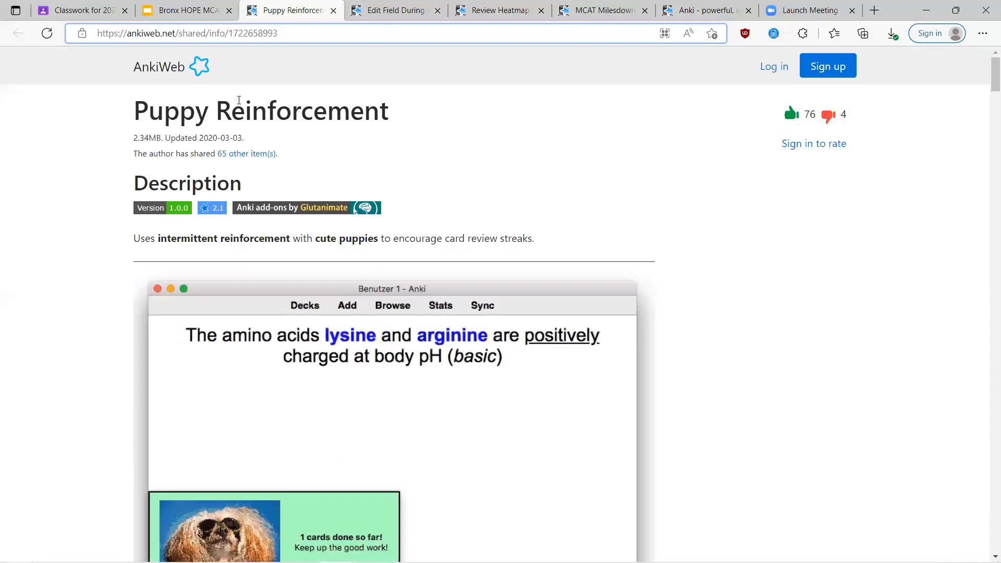
pyautogui.scroll(-1, 477, 253)
pyautogui.scroll(-2, 479, 257)
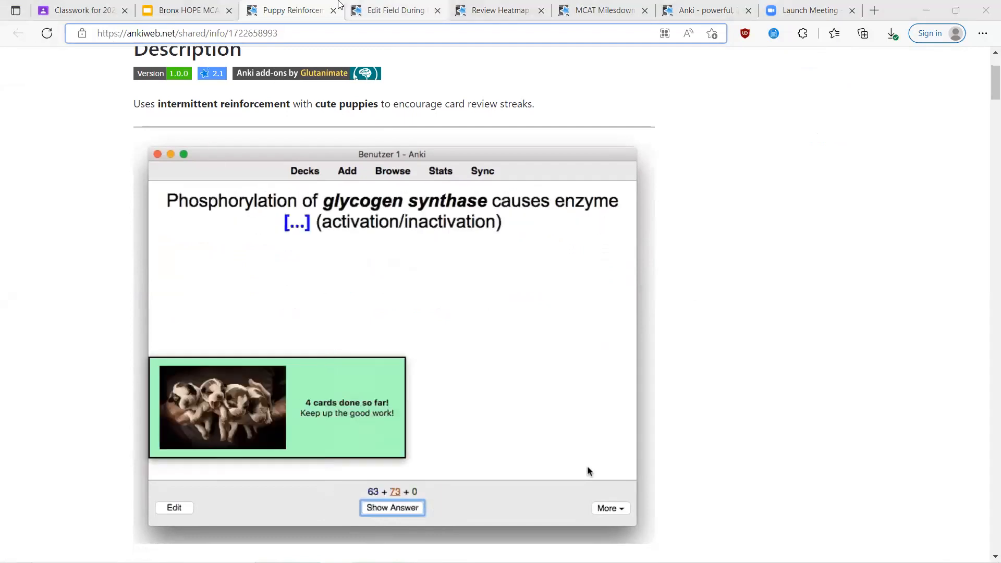
pyautogui.scroll(3, 116, 139)
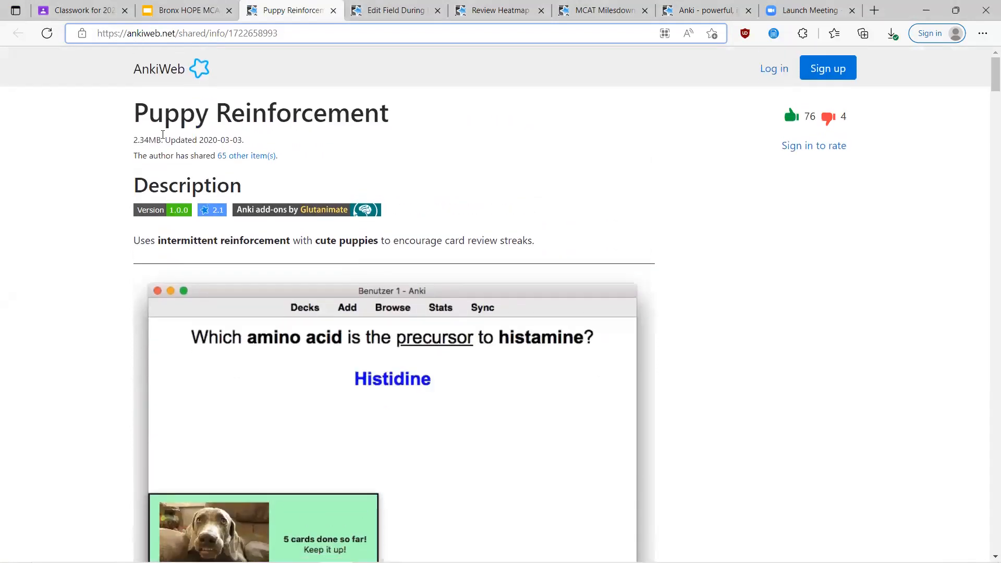
# View the full AnkiWeb add-ons list from the Anki Setup Demo slide, and close that page.
pyautogui.click(193, 9)
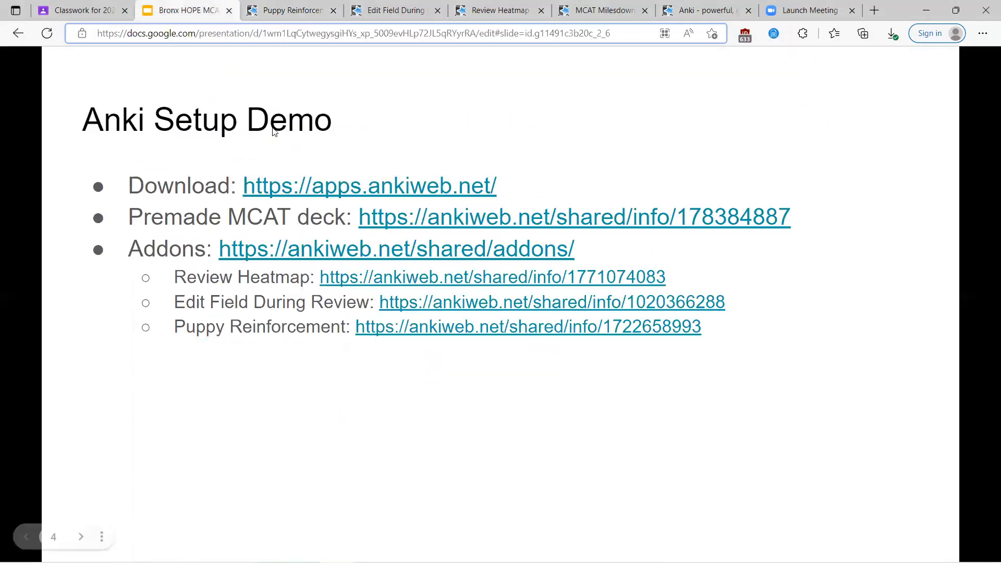
pyautogui.click(308, 250)
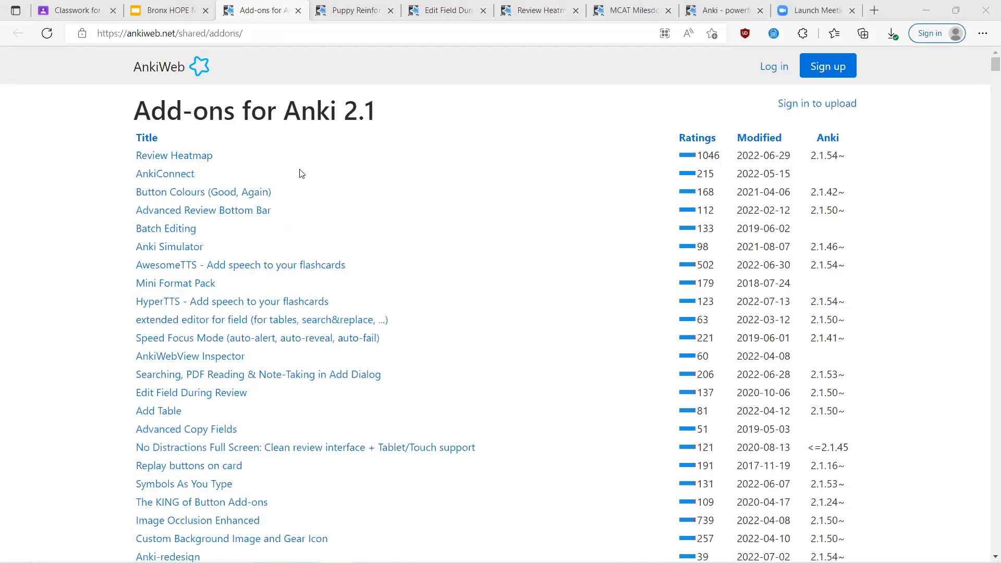
pyautogui.click(297, 11)
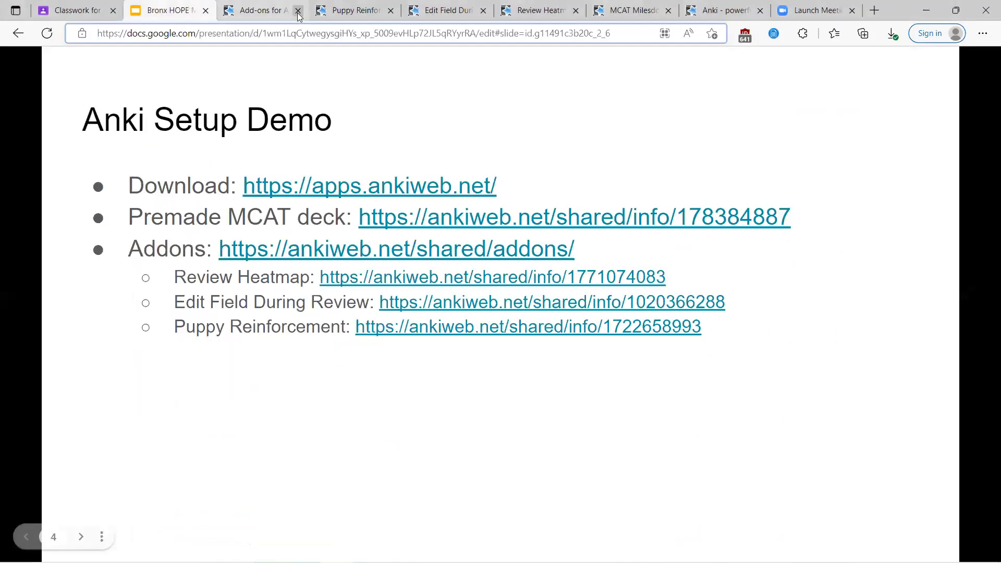
# Close the Puppy Reinforcement page and move the Review Heatmap page directly after the presentation in the browser.
pyautogui.click(275, 6)
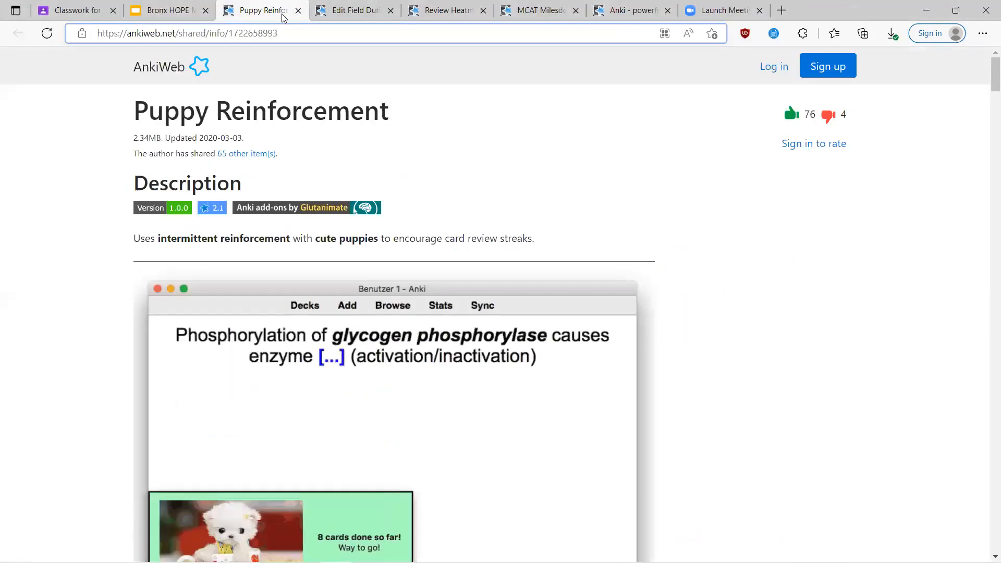
pyautogui.click(298, 10)
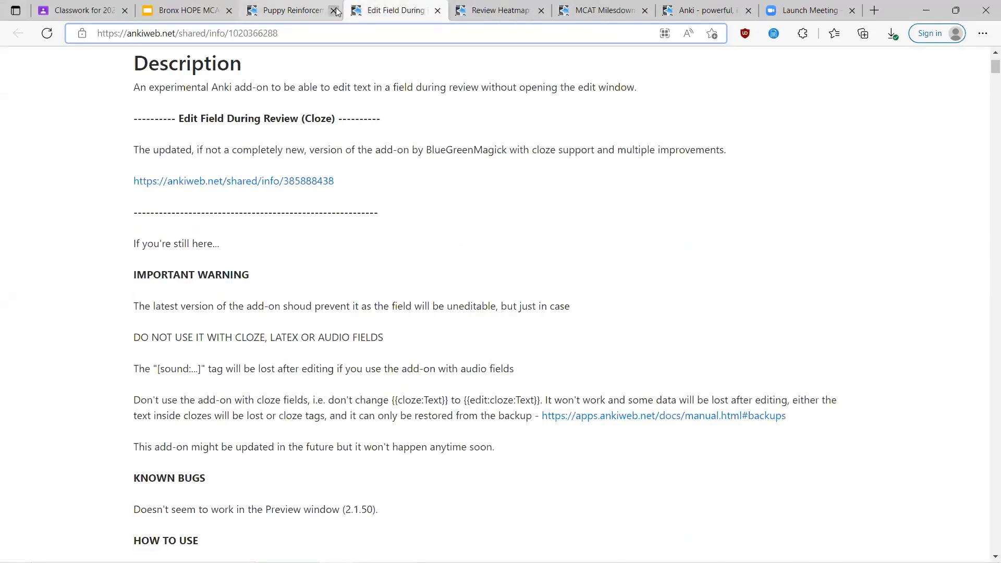
pyautogui.click(231, 4)
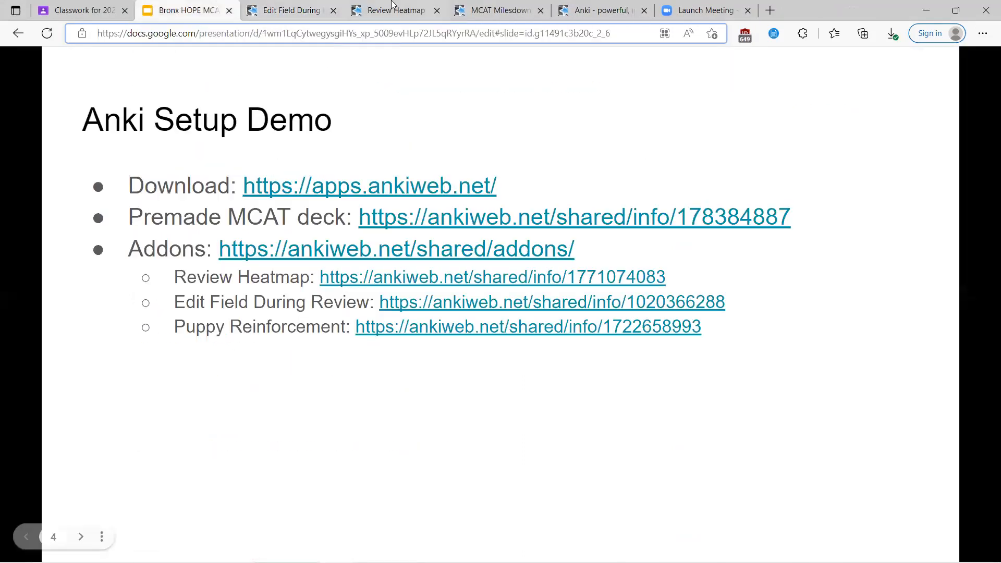
pyautogui.click(393, 4)
pyautogui.moveTo(393, 4); pyautogui.dragTo(284, 7)
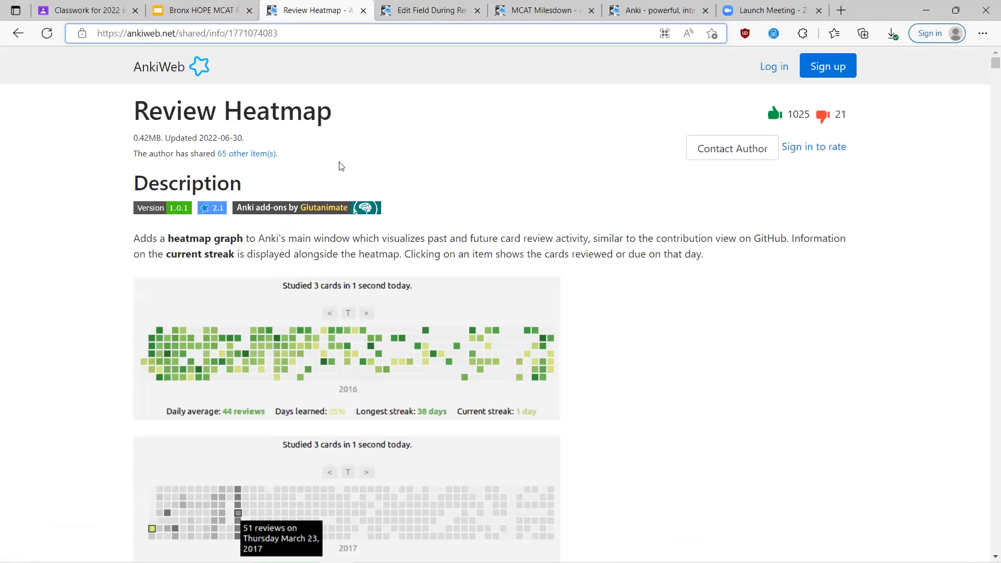
pyautogui.click(219, 8)
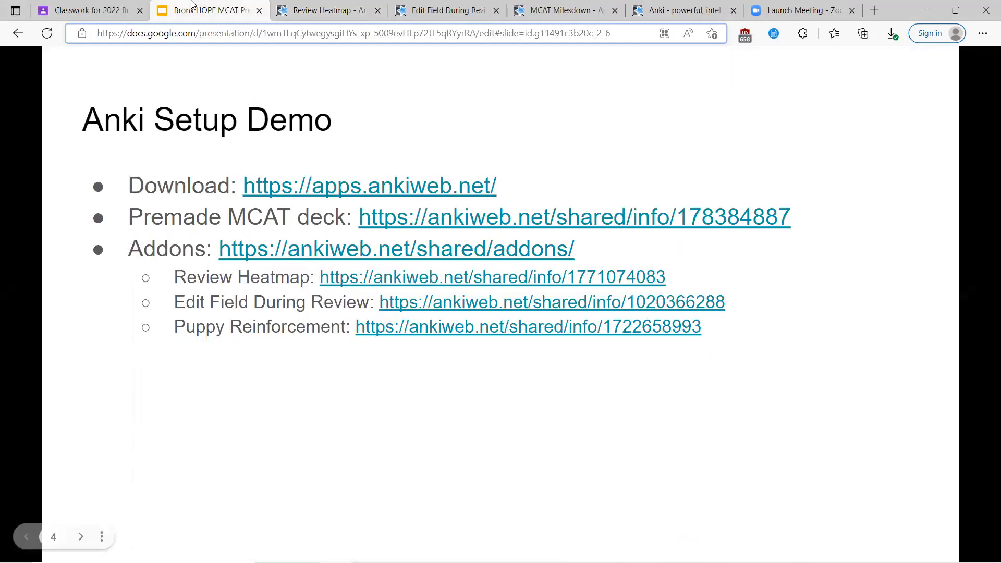
pyautogui.click(306, 6)
pyautogui.scroll(-15, 265, 257)
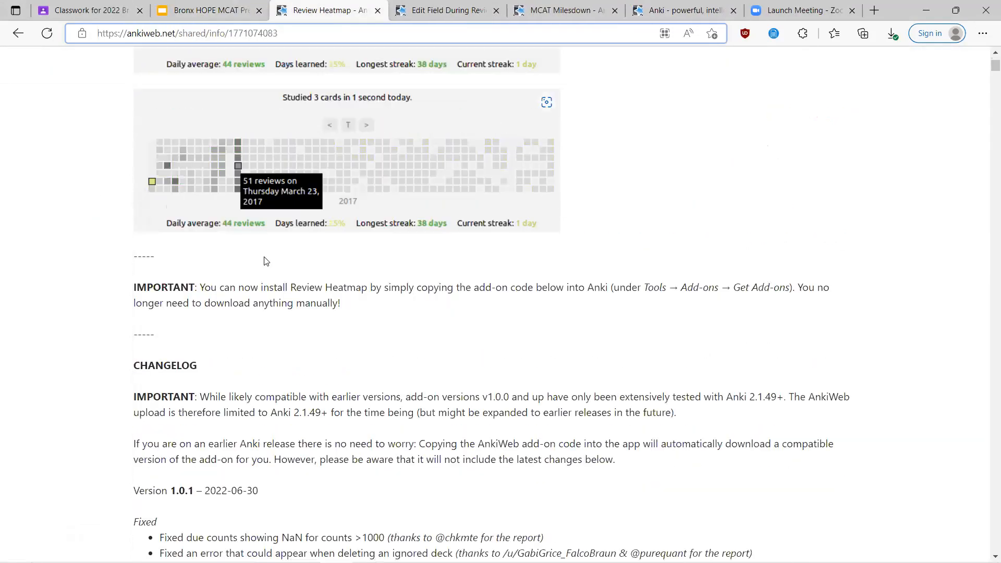
pyautogui.scroll(-15, 265, 257)
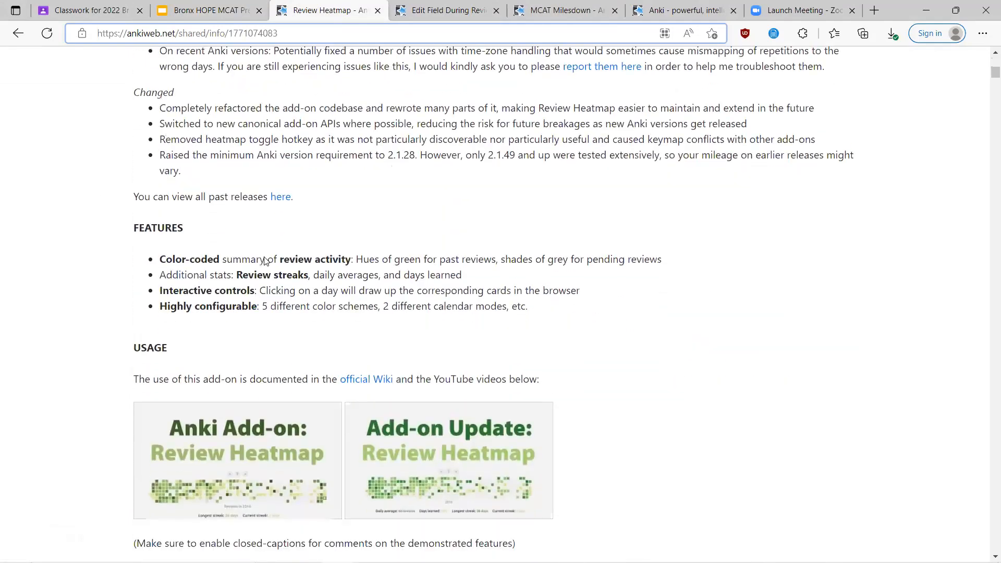
pyautogui.scroll(-9, 265, 257)
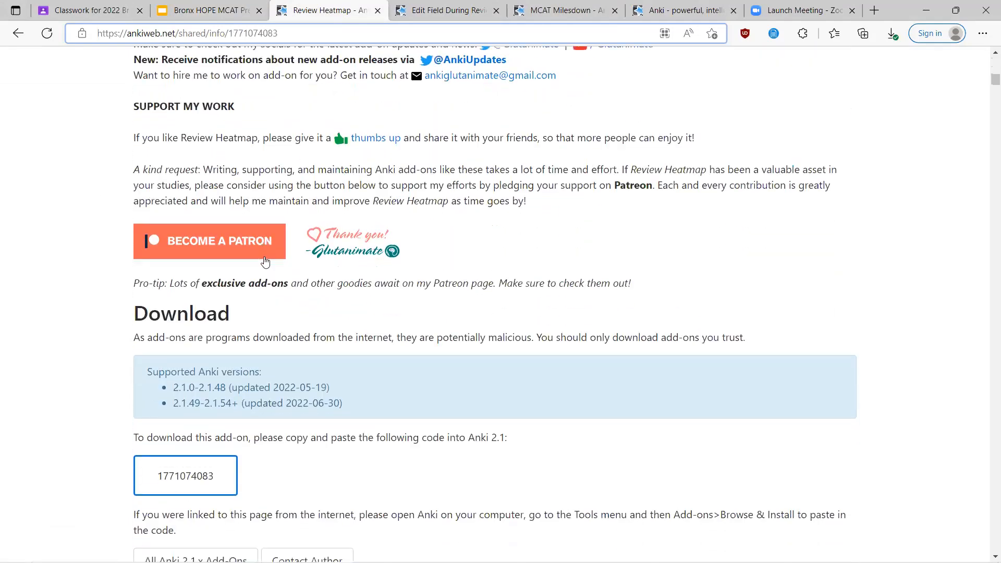
pyautogui.doubleClick(187, 402)
pyautogui.hotkey('ctrl', 'c')
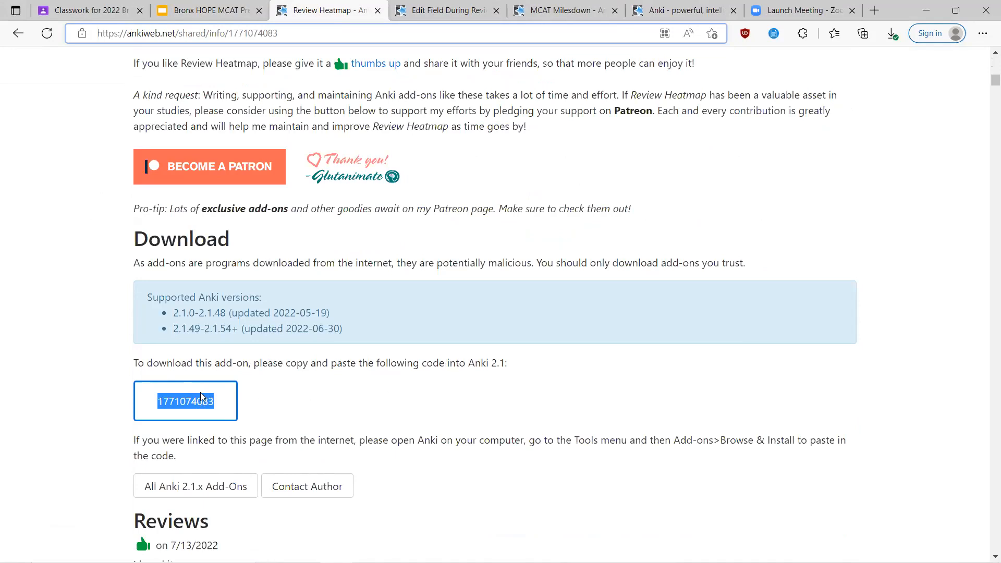
pyautogui.scroll(1, 368, 397)
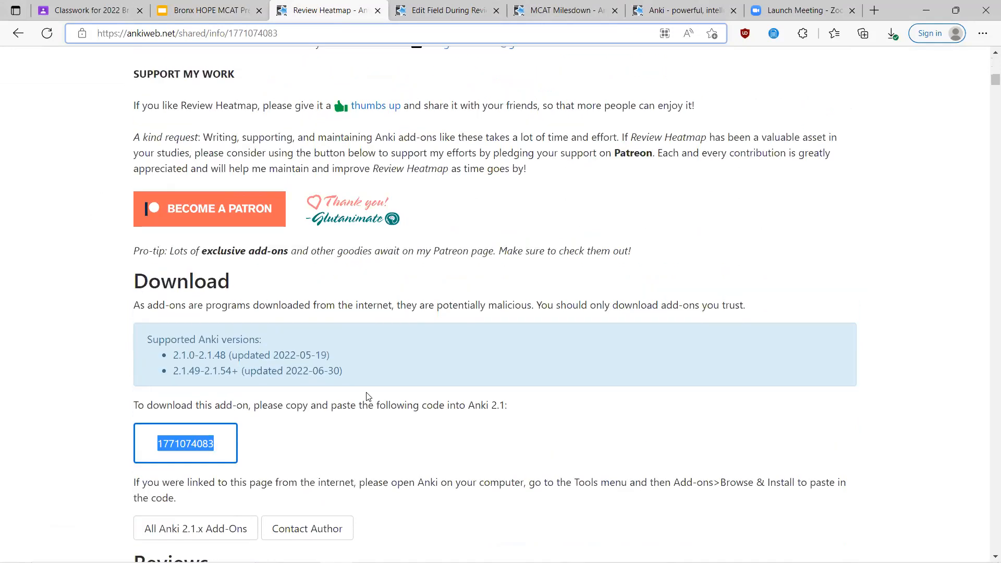
pyautogui.hotkey('alt', 'Tab')
pyautogui.press('Tab')
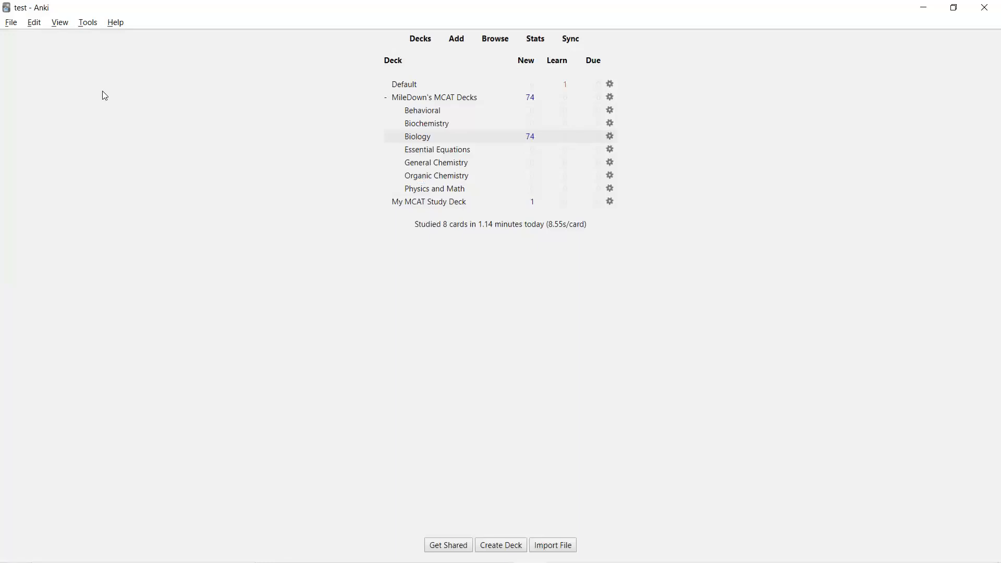
pyautogui.click(88, 22)
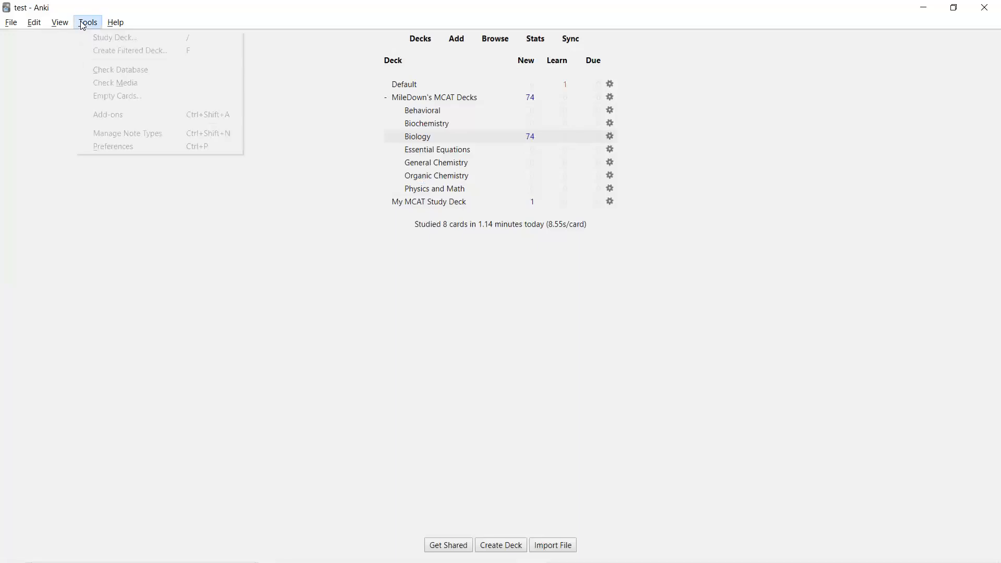
pyautogui.click(113, 117)
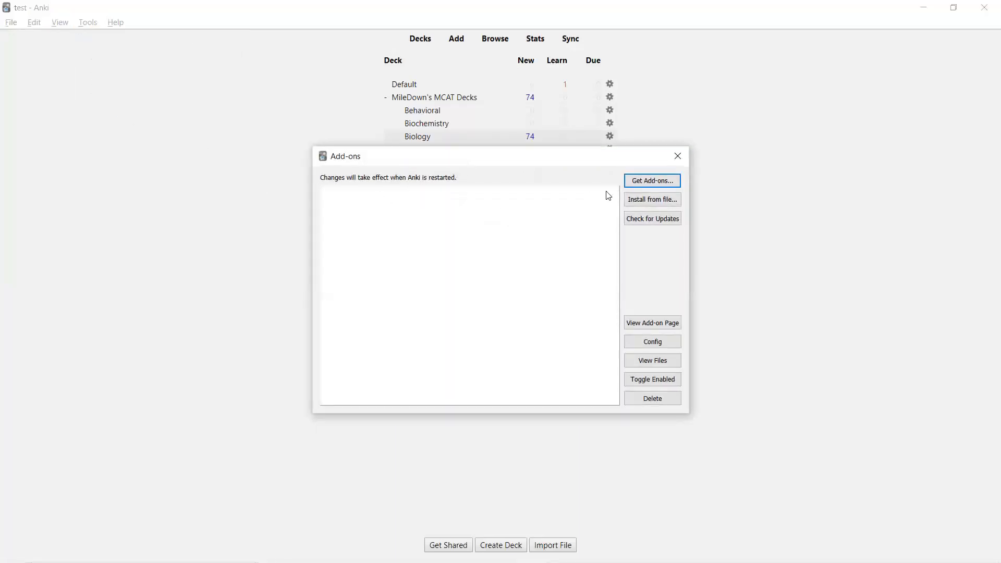
pyautogui.click(658, 181)
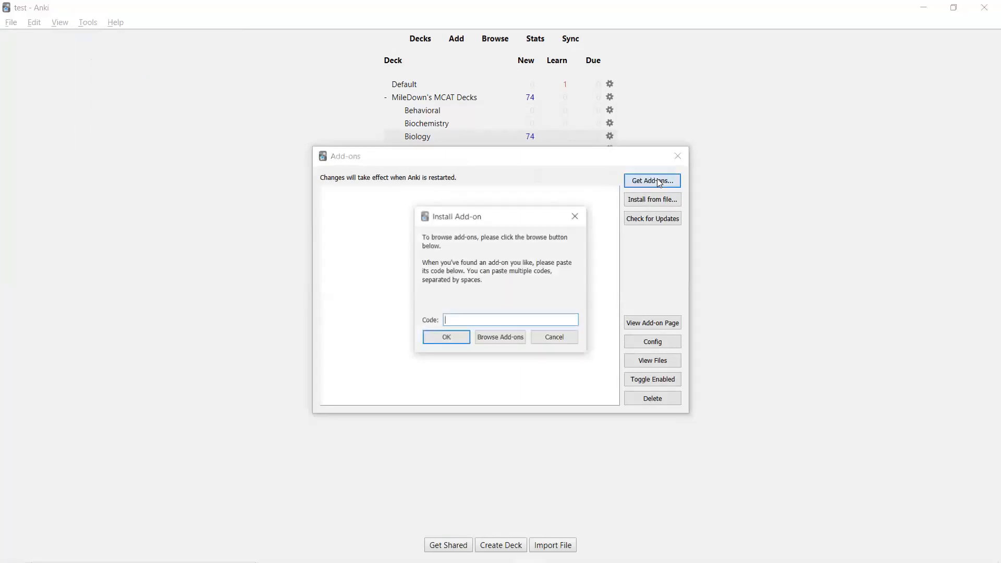
pyautogui.hotkey('ctrl', 'v')
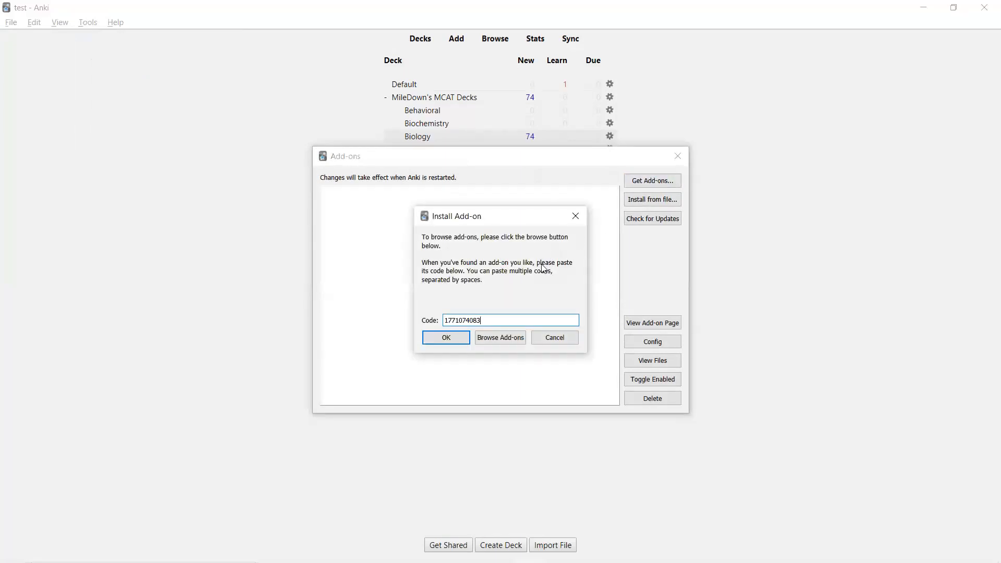
pyautogui.click(451, 341)
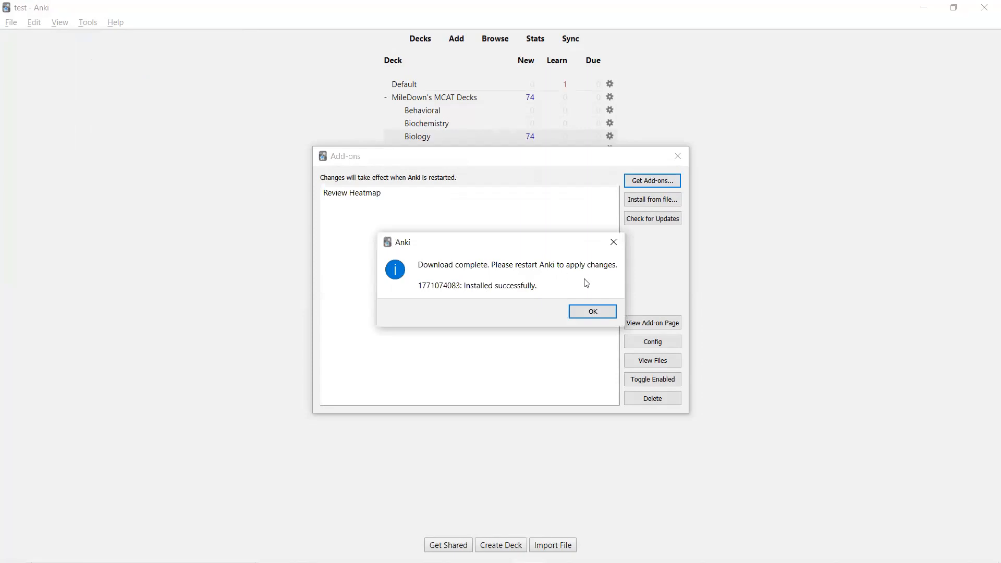
pyautogui.click(588, 312)
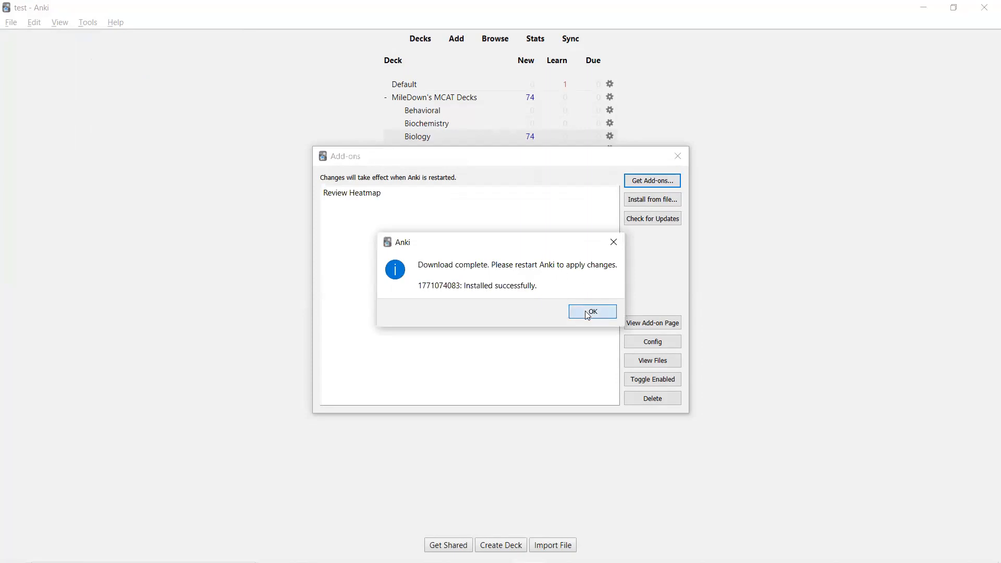
pyautogui.click(679, 164)
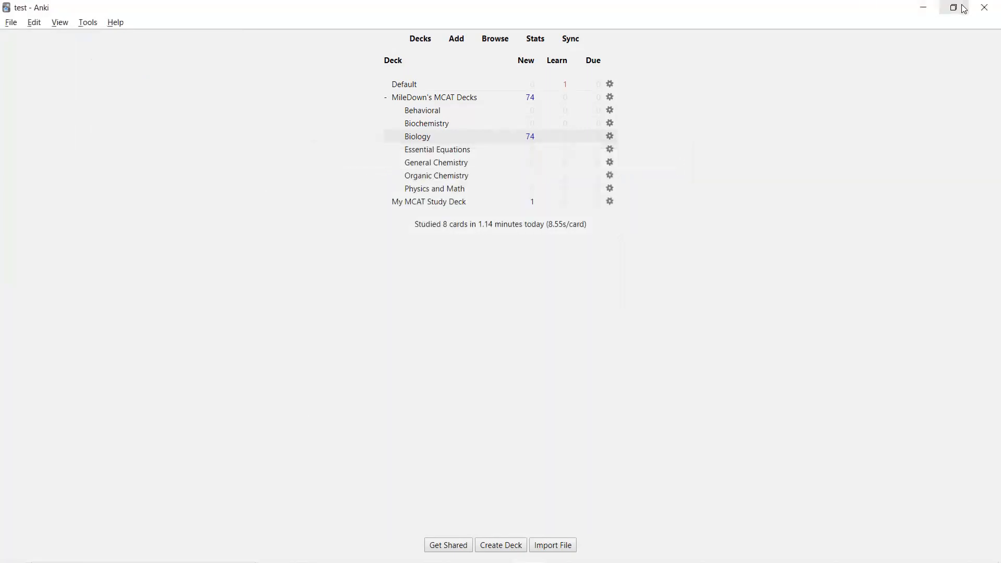
# Restart Anki to apply the new add-on and open the test profile.
pyautogui.click(984, 9)
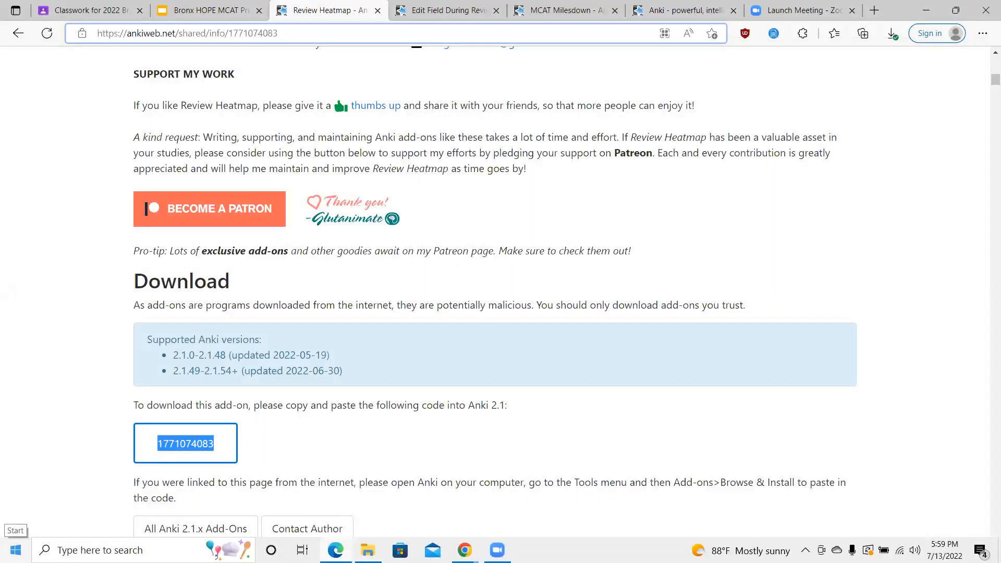
pyautogui.click(16, 550)
pyautogui.click(92, 254)
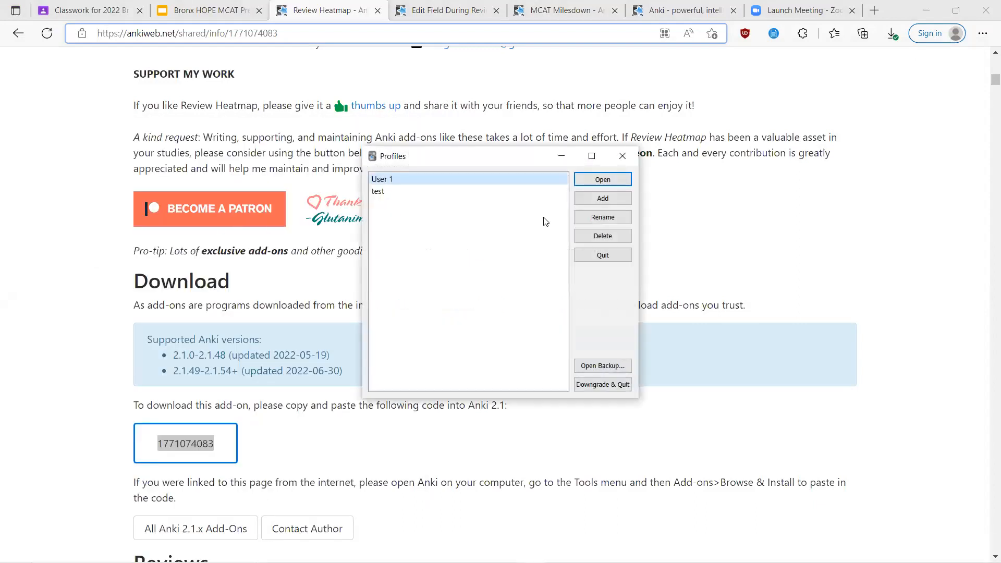
pyautogui.click(526, 197)
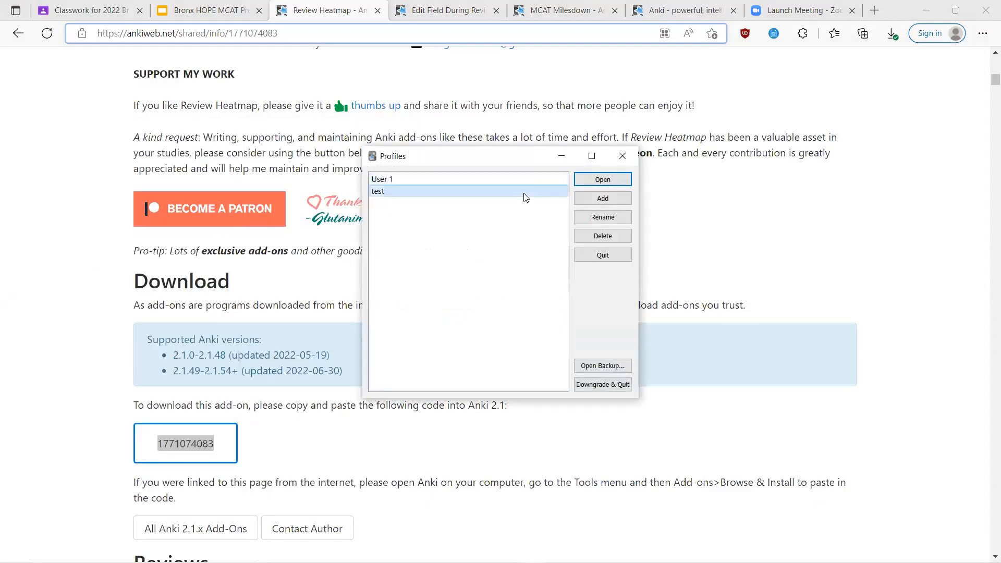
pyautogui.click(584, 178)
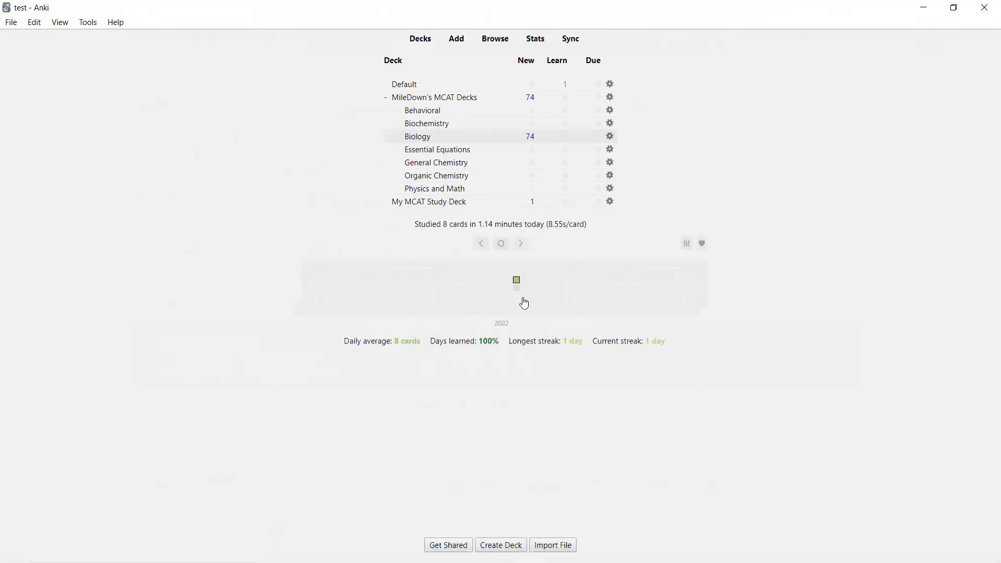
# Look through the Review Heatmap settings and set the heatmap color scheme to Magenta.
pyautogui.click(688, 245)
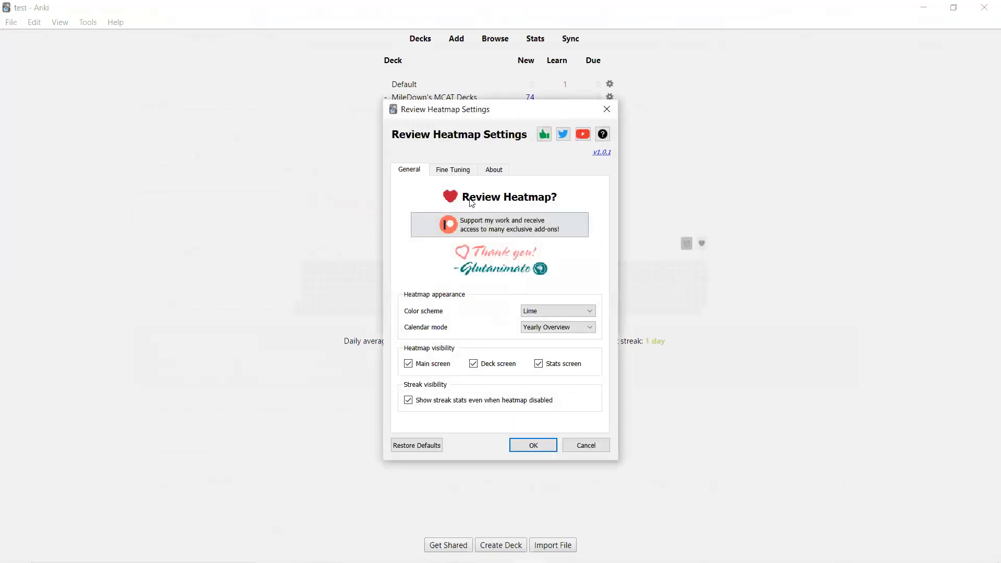
pyautogui.click(451, 169)
pyautogui.click(488, 171)
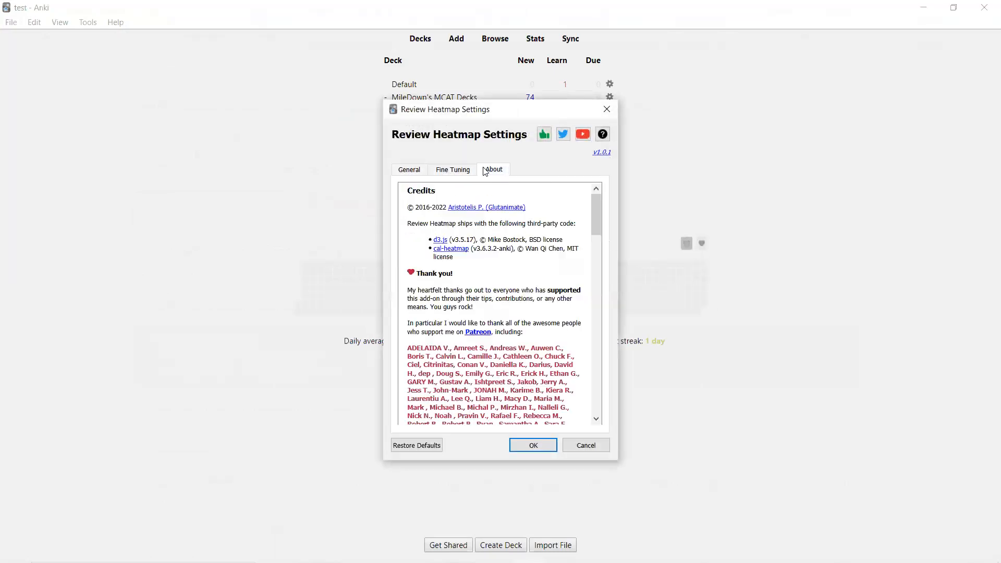
pyautogui.click(414, 172)
pyautogui.click(531, 312)
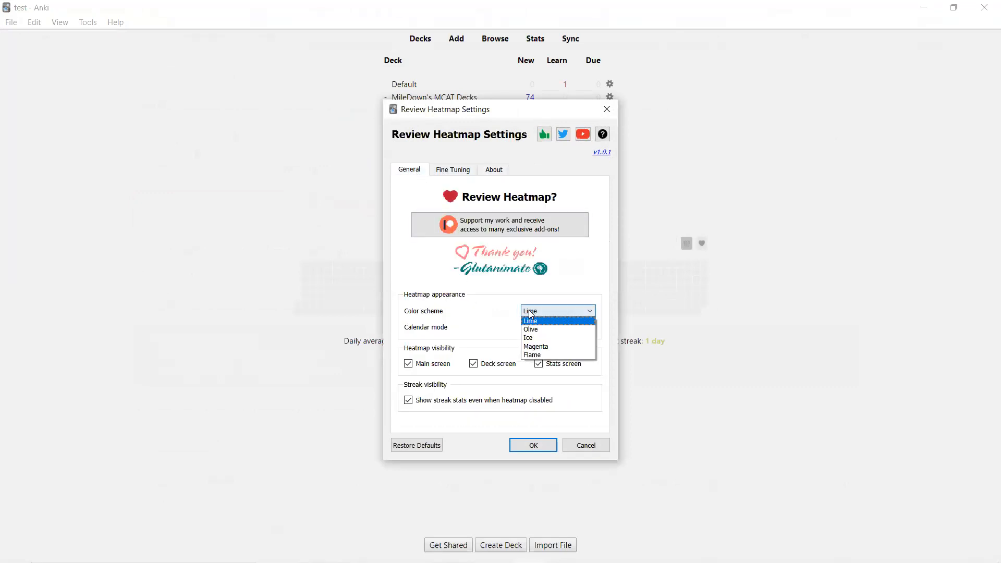
pyautogui.click(534, 349)
pyautogui.click(533, 445)
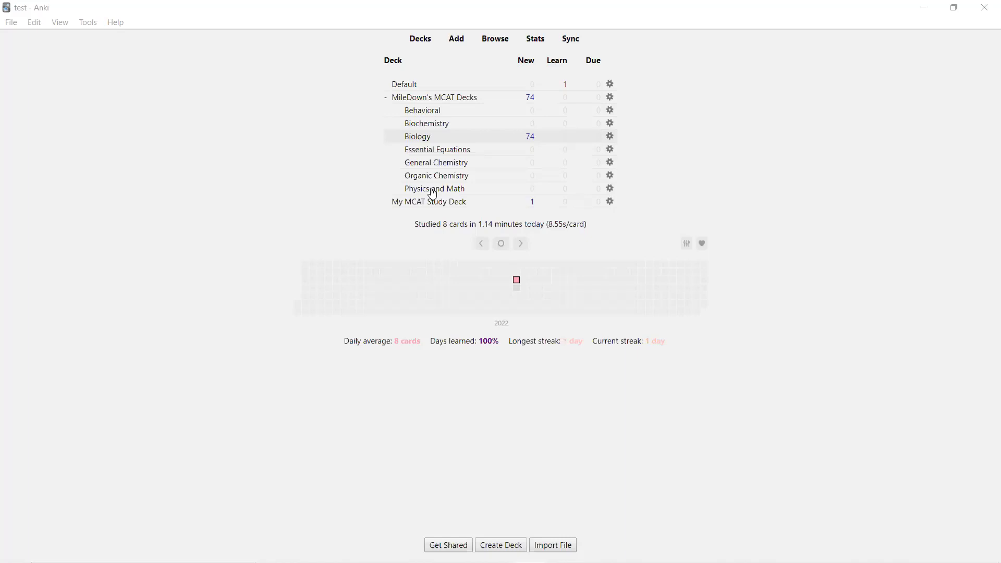
# Study the MileDown Biology deck, reveal and rate the first two hormone cards Again, and return to the deck list.
pyautogui.click(408, 139)
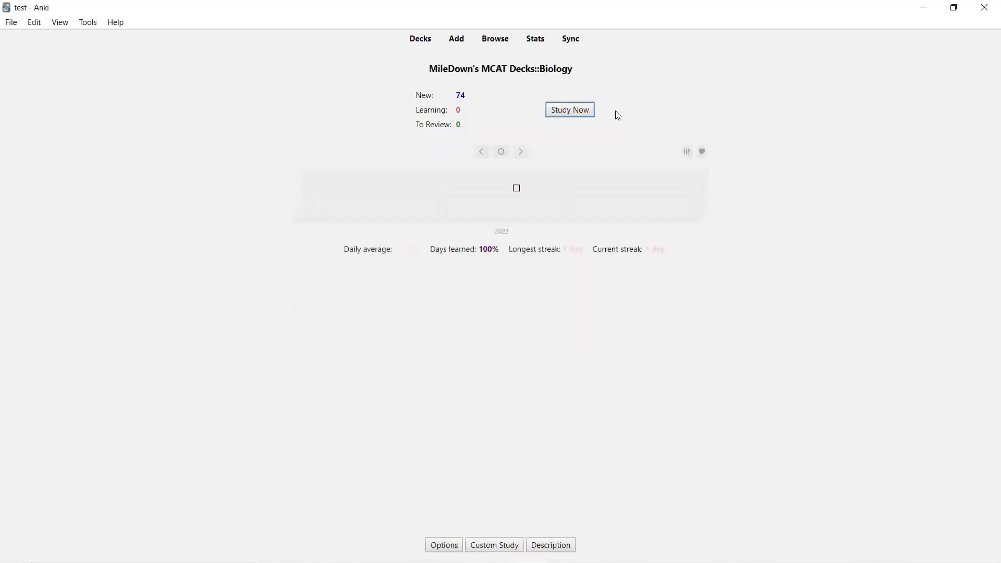
pyautogui.click(565, 110)
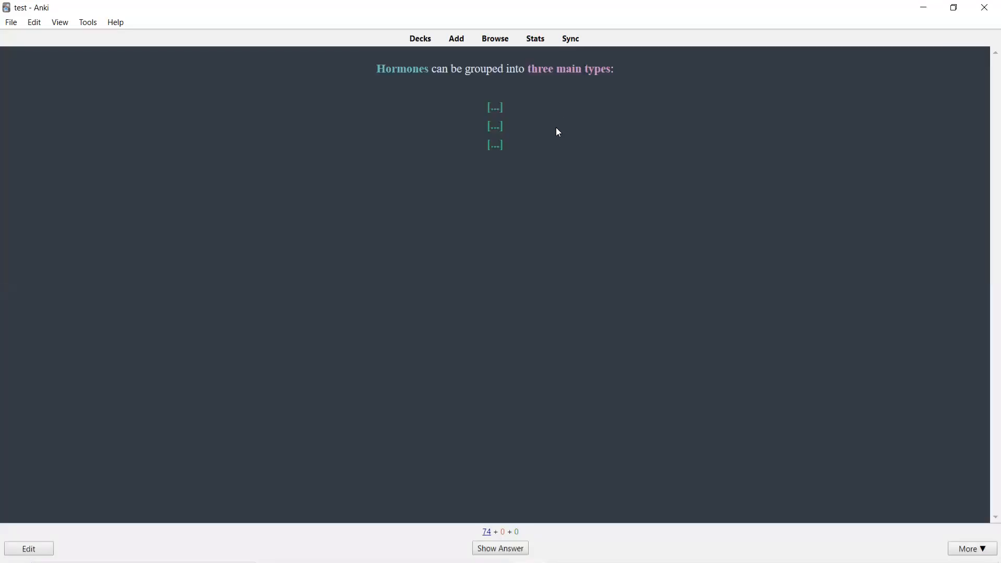
pyautogui.press('space')
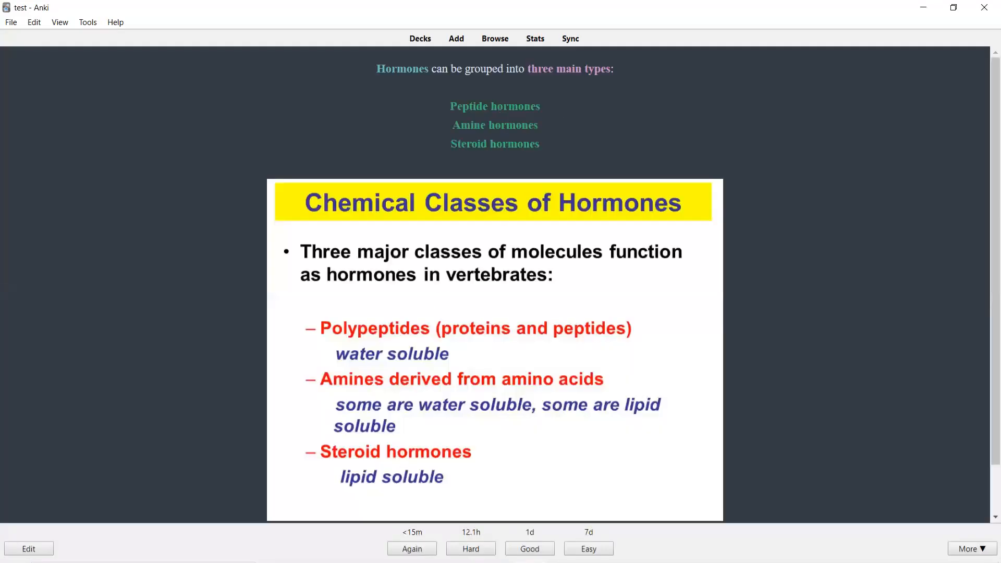
pyautogui.click(425, 547)
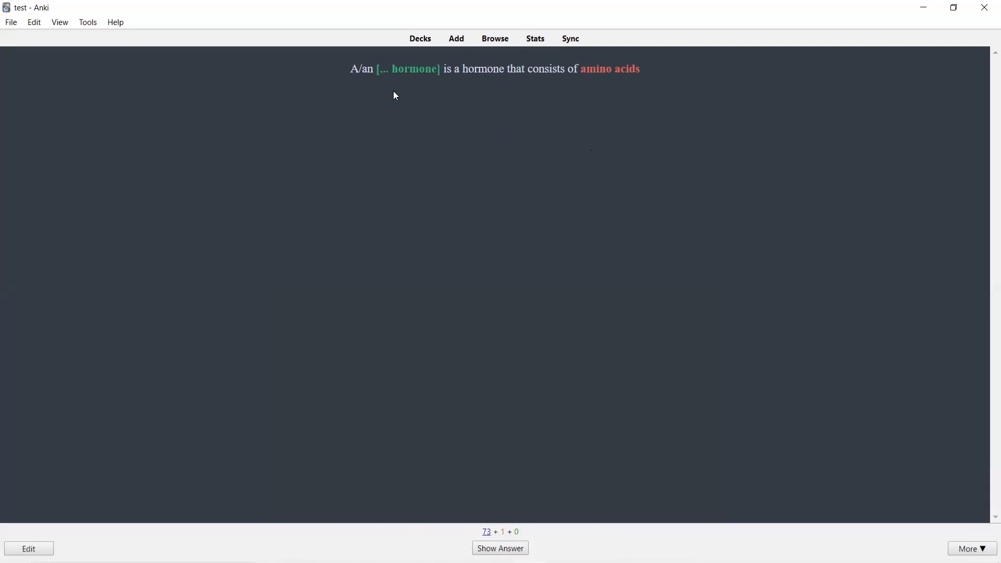
pyautogui.press('space')
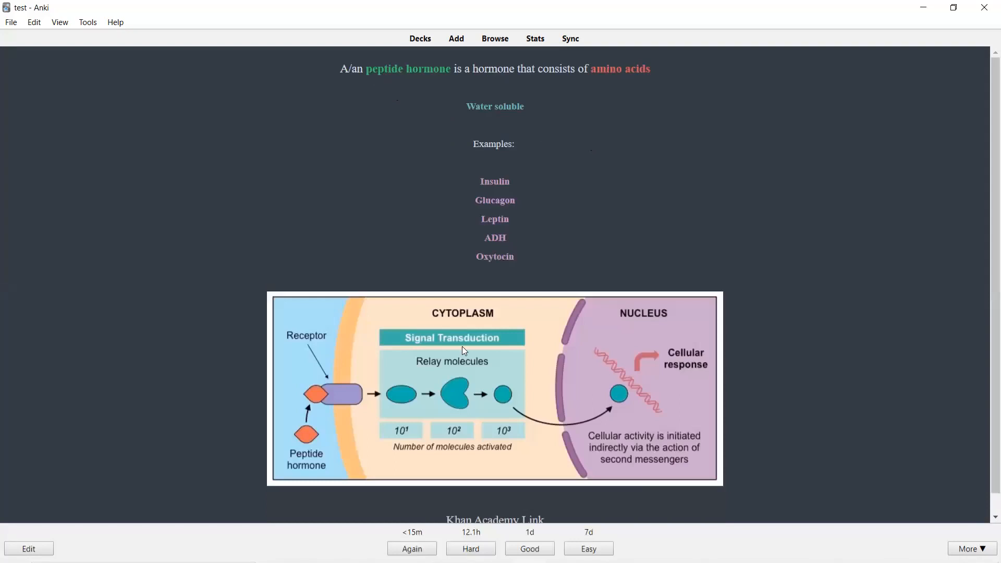
pyautogui.click(412, 550)
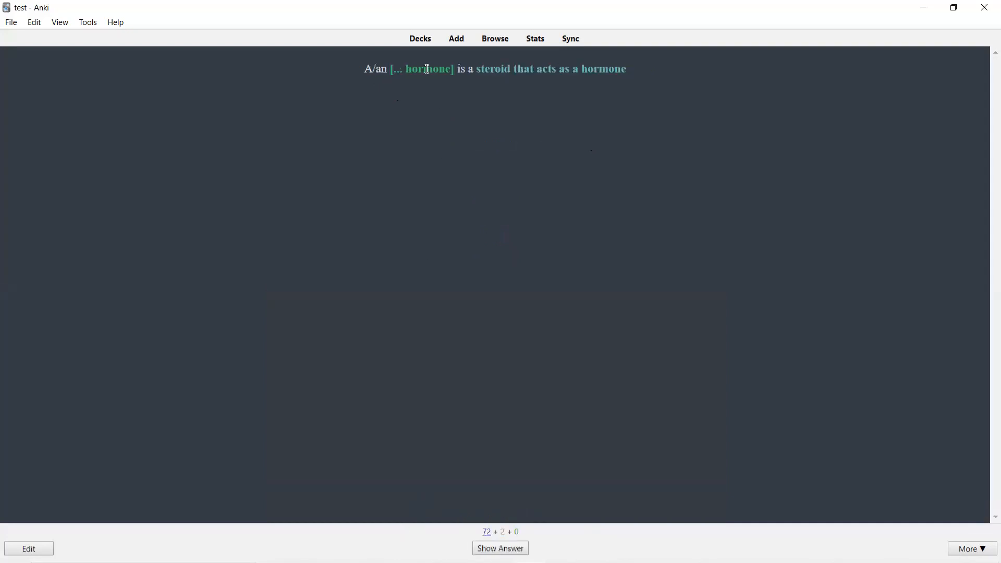
pyautogui.click(420, 45)
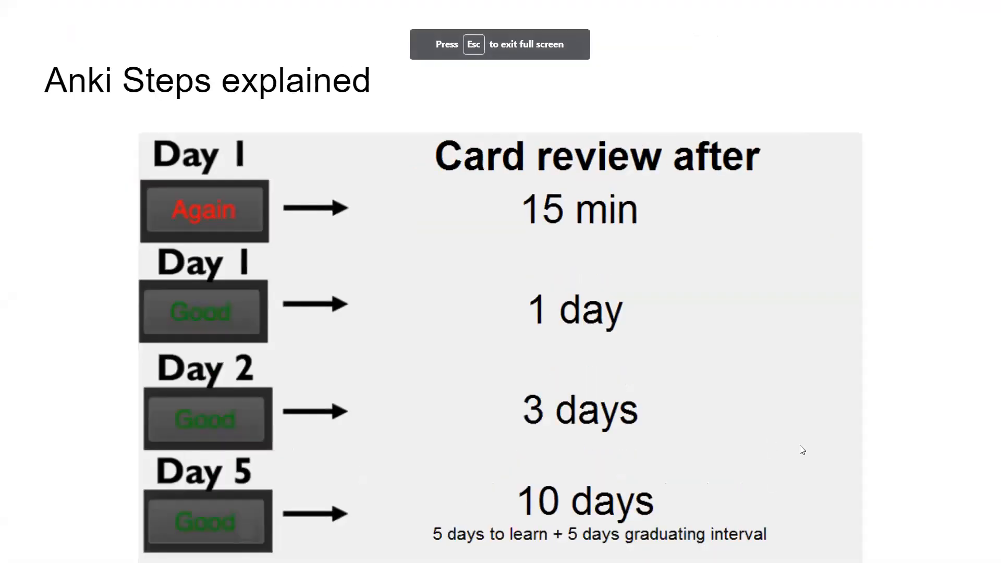
# Advance the slideshow from the Anki Steps explained slide to the Typical Study day slide.
pyautogui.click(800, 446)
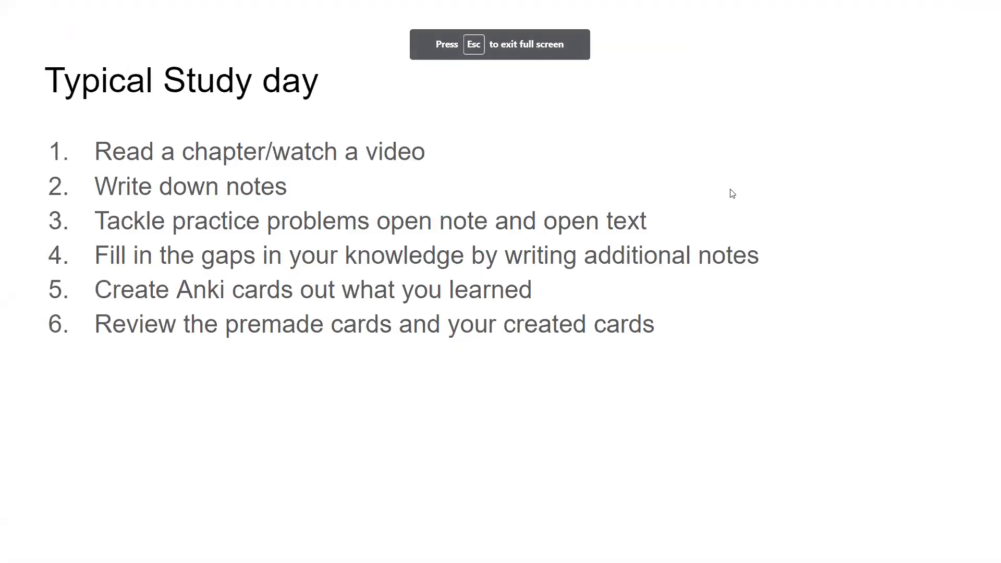